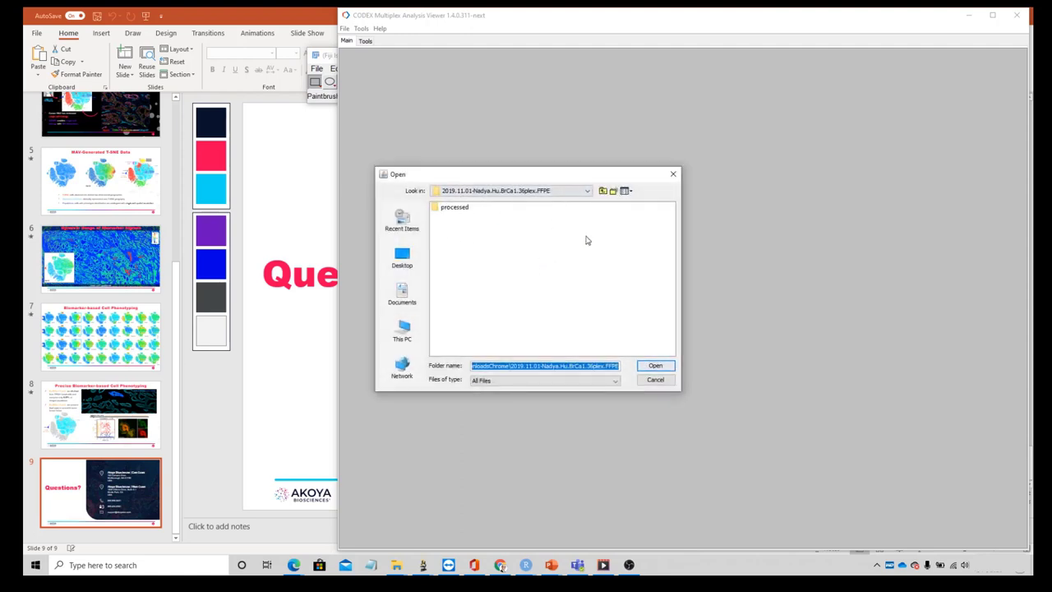
Open the BrCa1 36plex FFPE experiment with the processed data, segm-1 segmentation and No clustering
{"action": "left_click", "coordinate": [657, 368]}
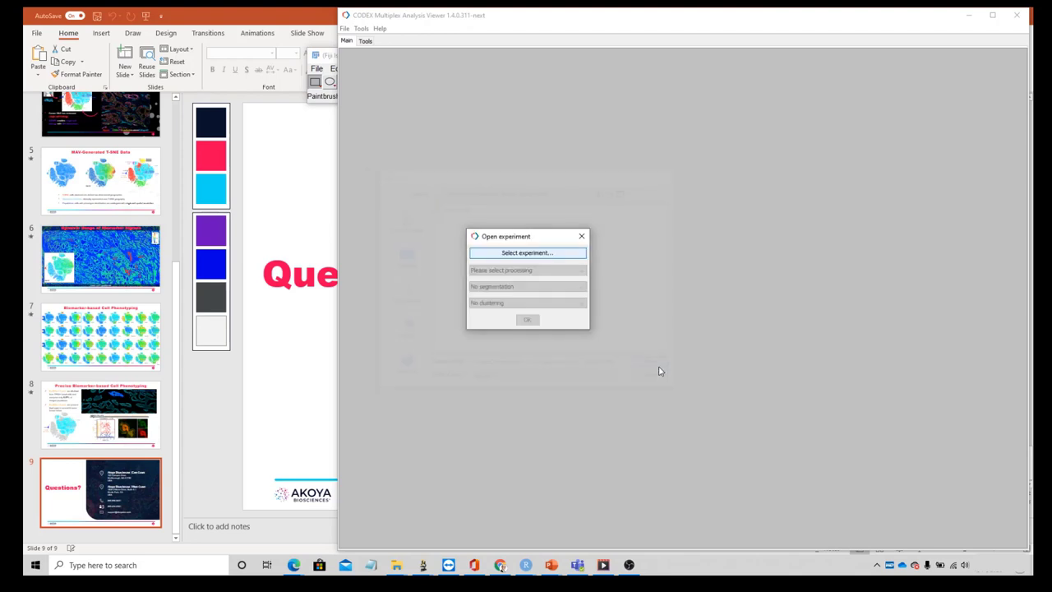
{"action": "left_click", "coordinate": [550, 306]}
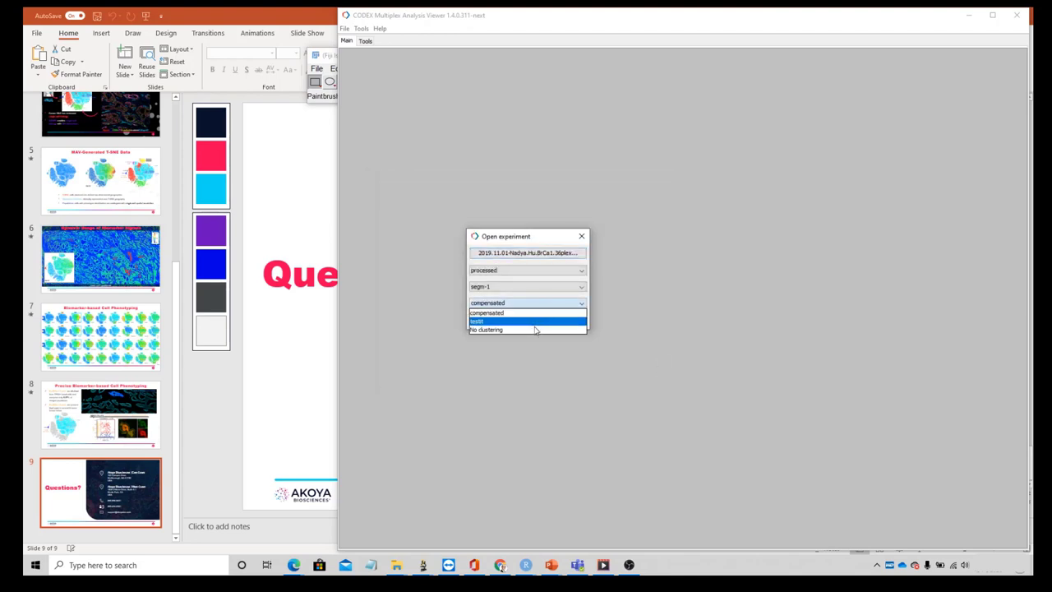
{"action": "left_click", "coordinate": [534, 329]}
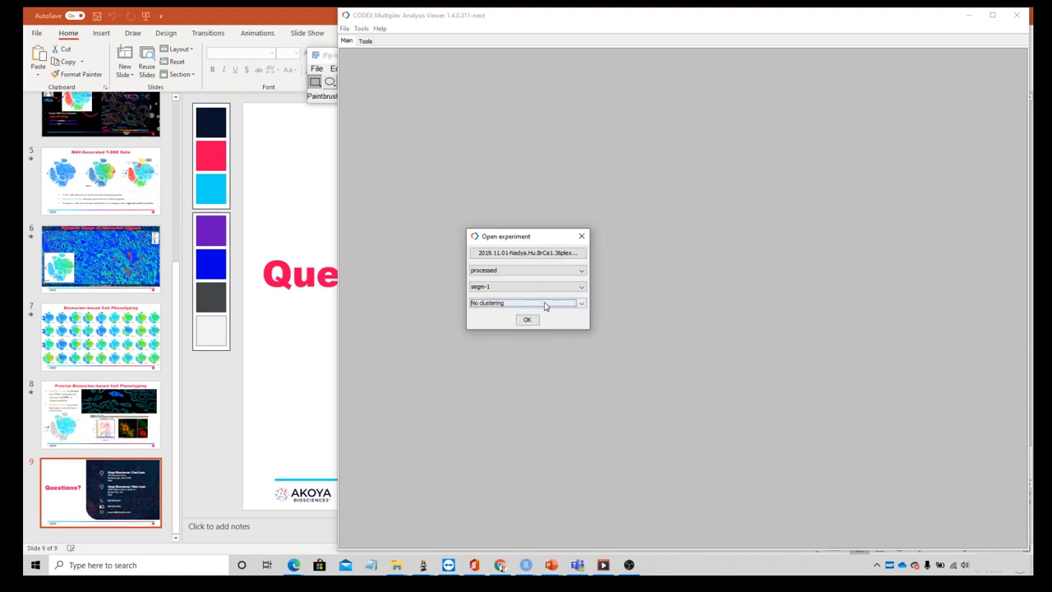
{"action": "left_click", "coordinate": [504, 272]}
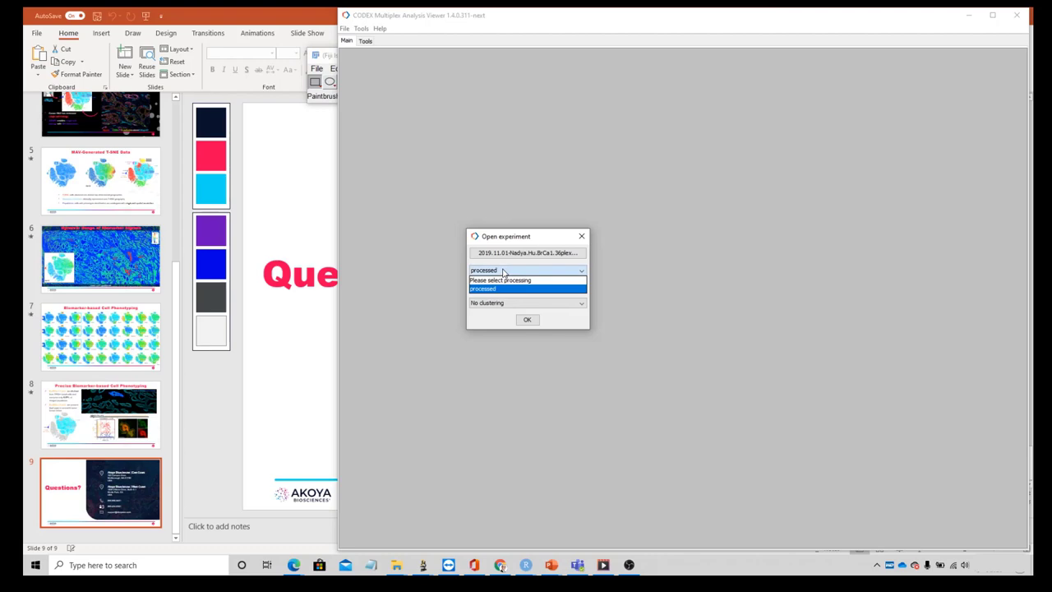
{"action": "left_click", "coordinate": [504, 272]}
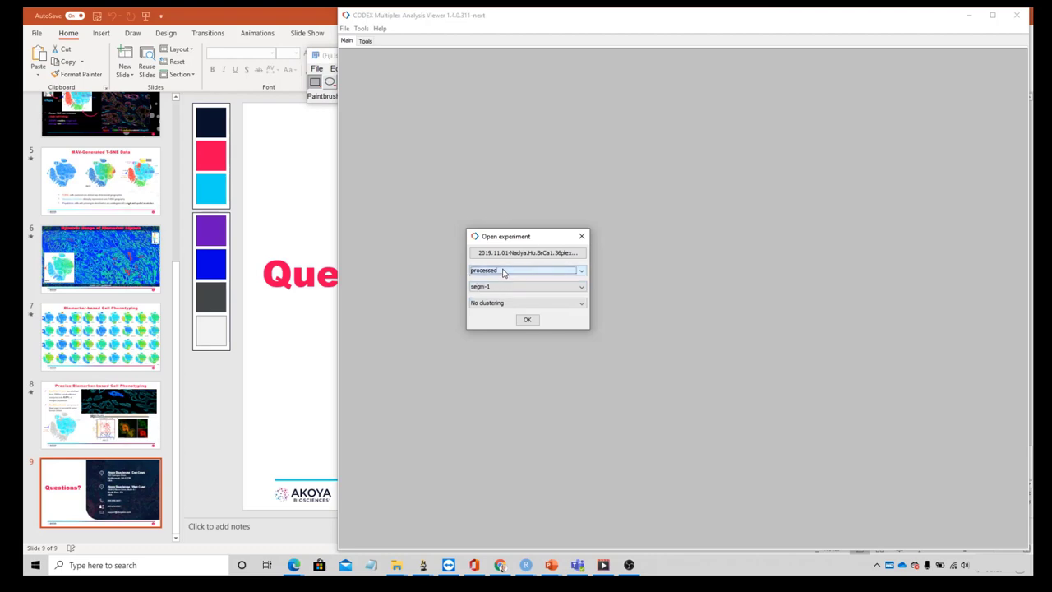
{"action": "left_click", "coordinate": [527, 318]}
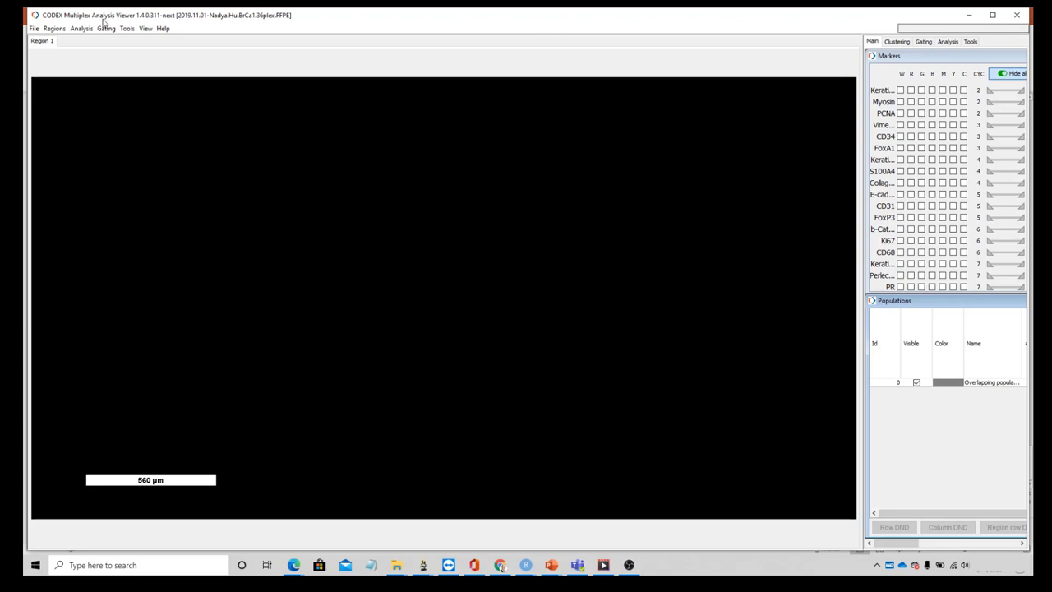
Open Region 1 of the loaded experiment
{"action": "left_click", "coordinate": [34, 29]}
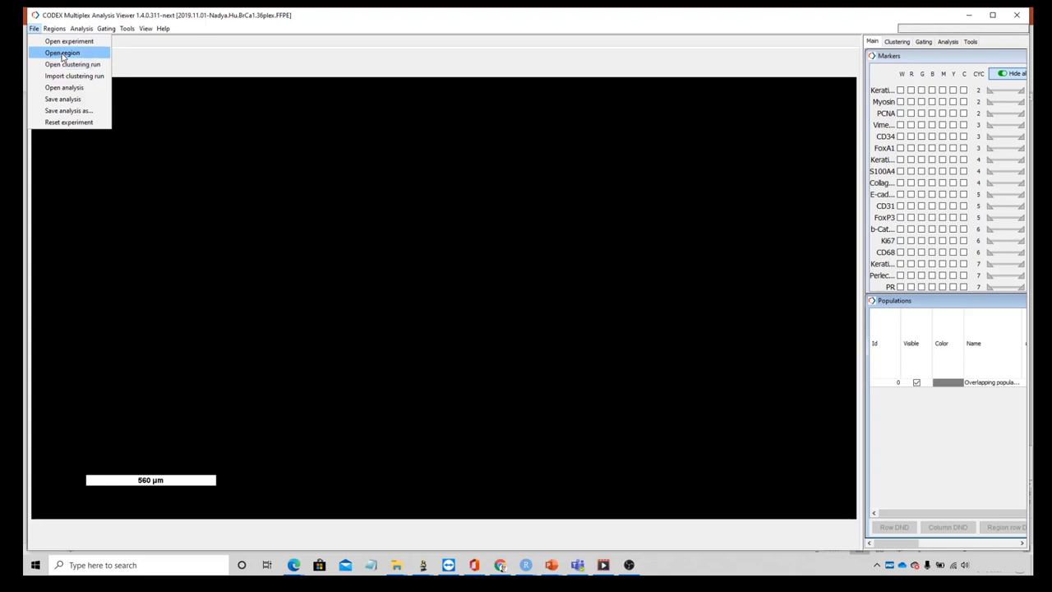
{"action": "left_click", "coordinate": [59, 53]}
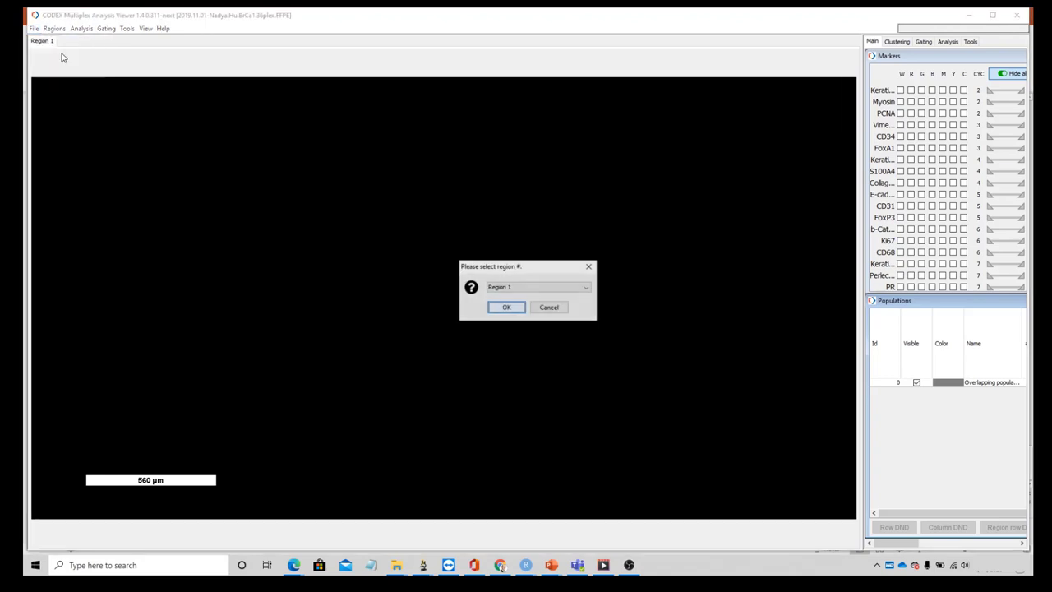
{"action": "left_click", "coordinate": [514, 287]}
{"action": "left_click", "coordinate": [511, 295]}
{"action": "key", "text": "Return"}
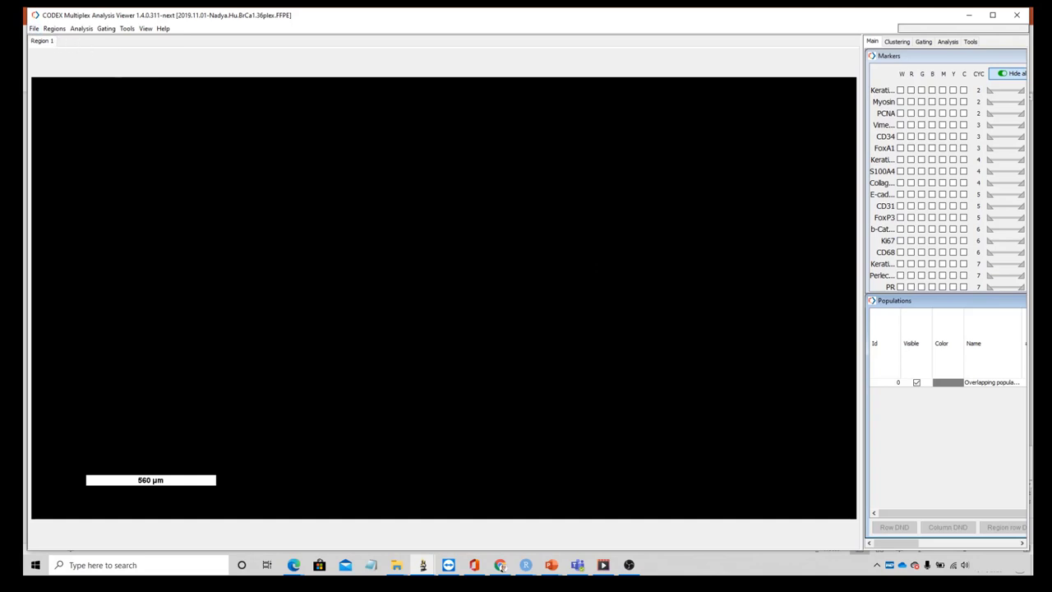
Switch to ImageJ and enable keeping its window always on top in the appearance options
{"action": "left_click", "coordinate": [422, 565]}
{"action": "left_click", "coordinate": [364, 503]}
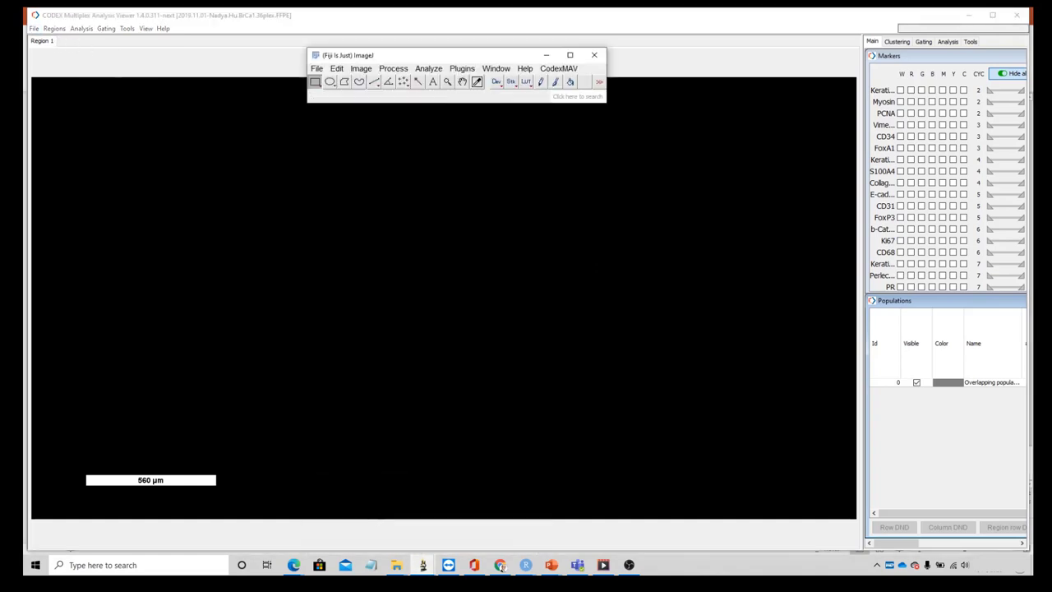
{"action": "left_click", "coordinate": [343, 69]}
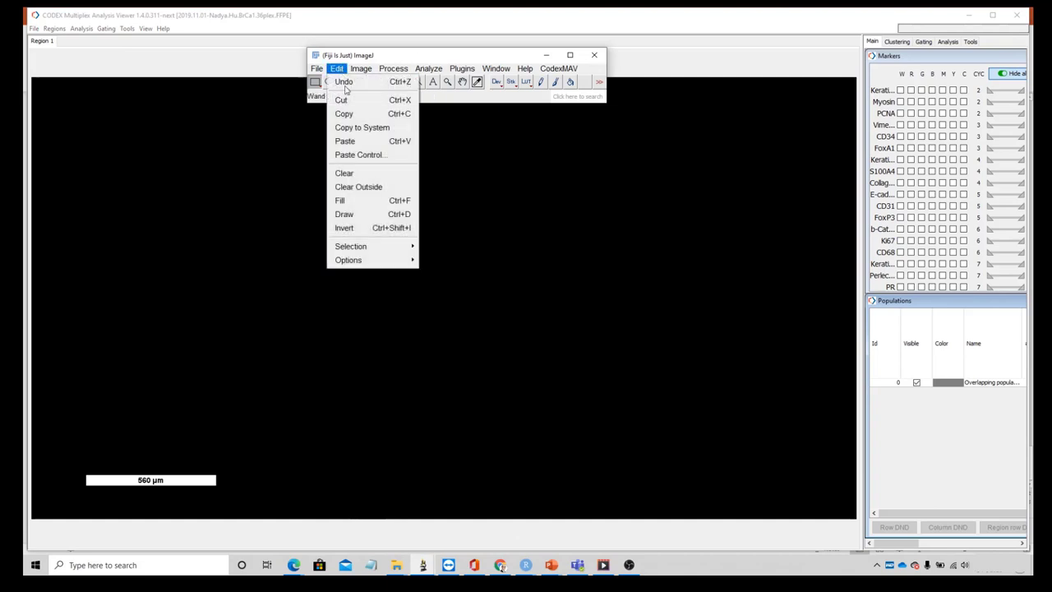
{"action": "mouse_move", "coordinate": [383, 262]}
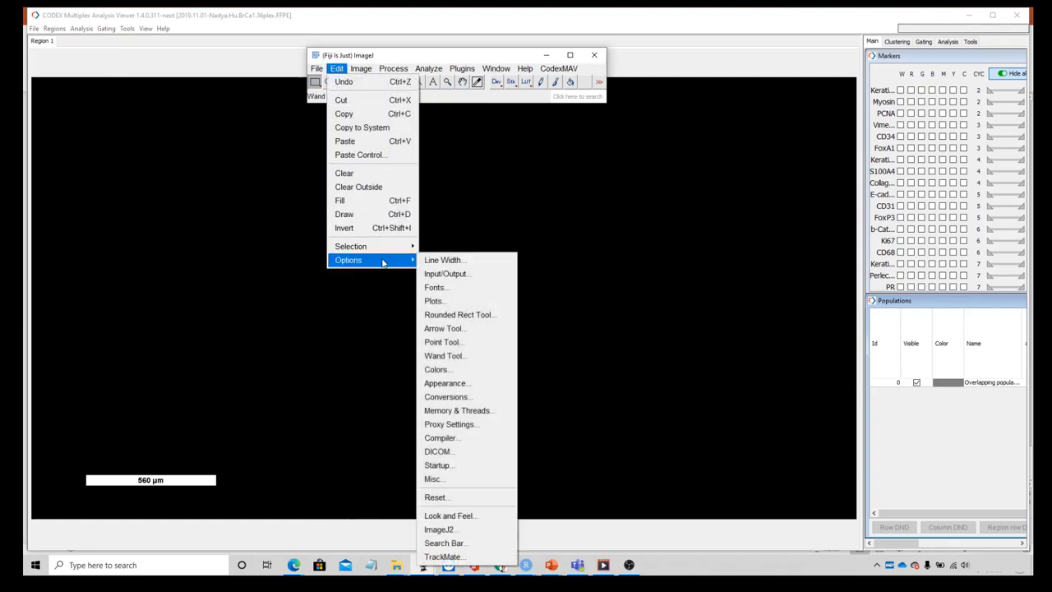
{"action": "left_click", "coordinate": [467, 383]}
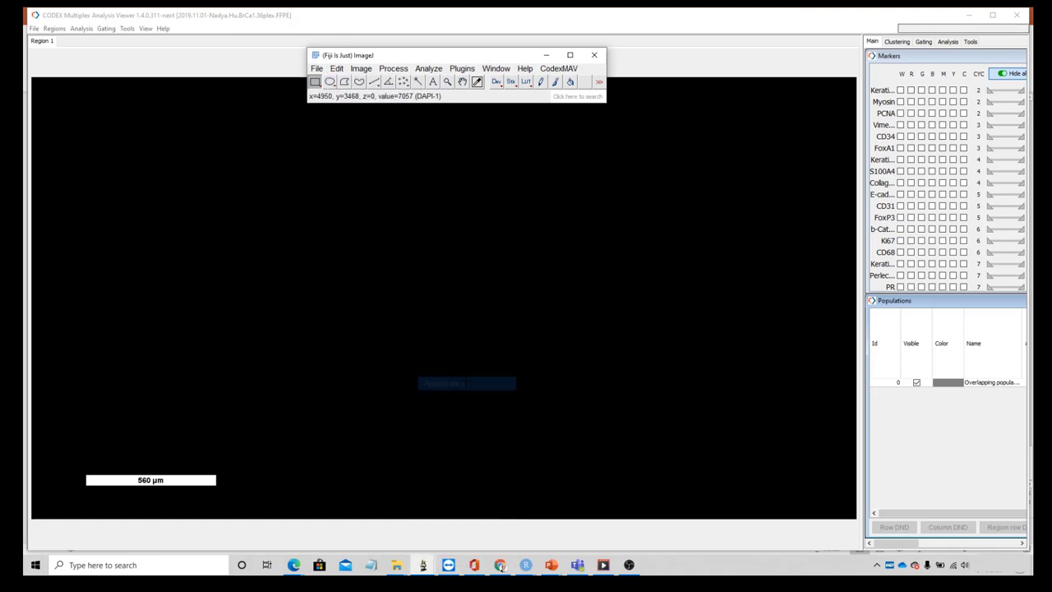
{"action": "left_click", "coordinate": [482, 202]}
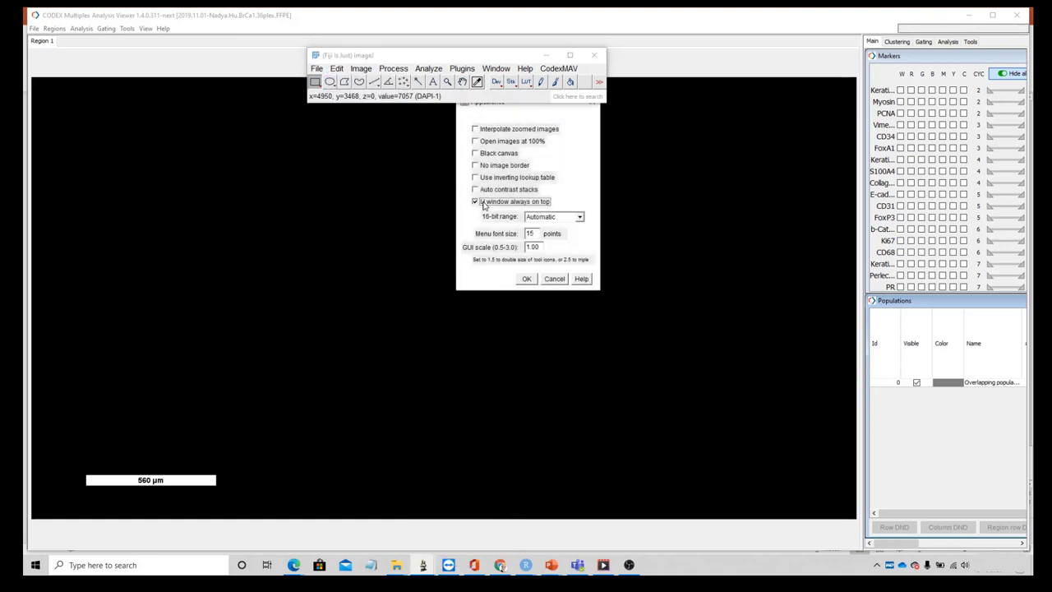
{"action": "left_click", "coordinate": [526, 280]}
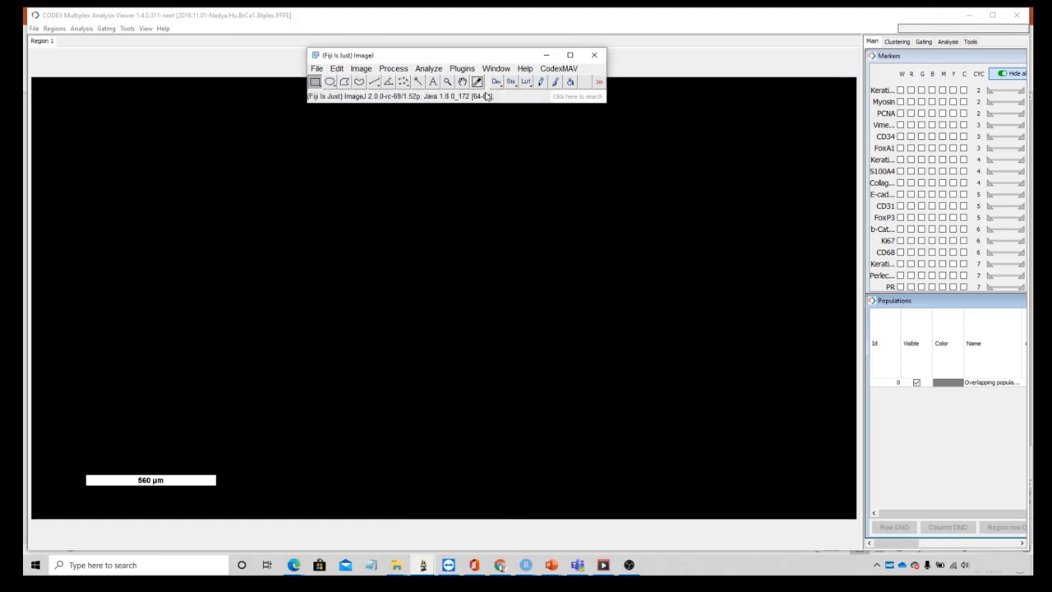
Activate the Magnifying glass tool and place the ImageJ window over the region image, clear of the Markers panel
{"action": "left_click_drag", "start_coordinate": [469, 53], "coordinate": [377, 38]}
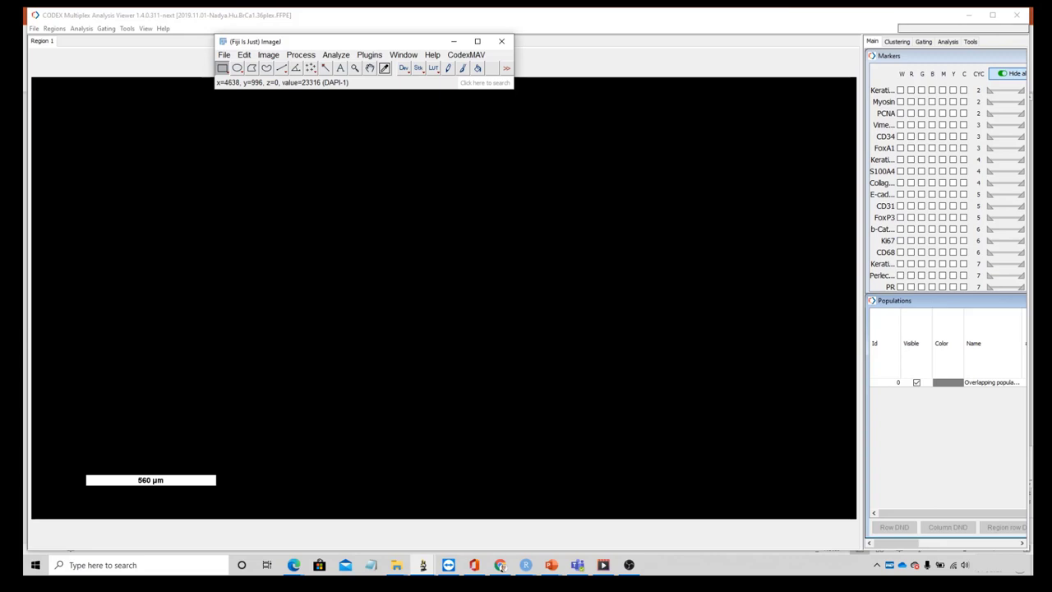
{"action": "left_click", "coordinate": [354, 69]}
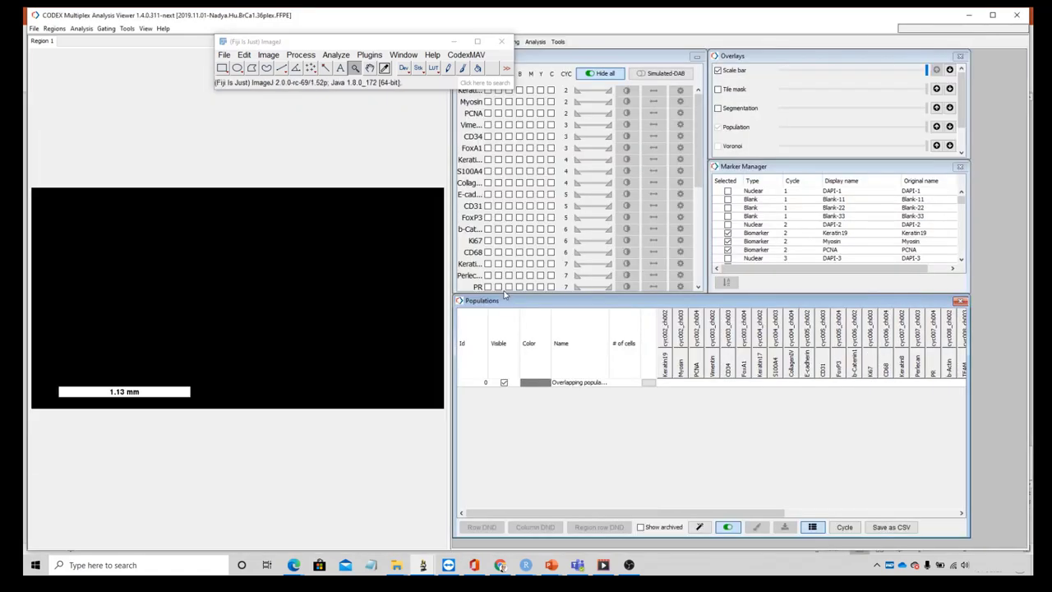
{"action": "left_click_drag", "start_coordinate": [403, 43], "coordinate": [230, 45]}
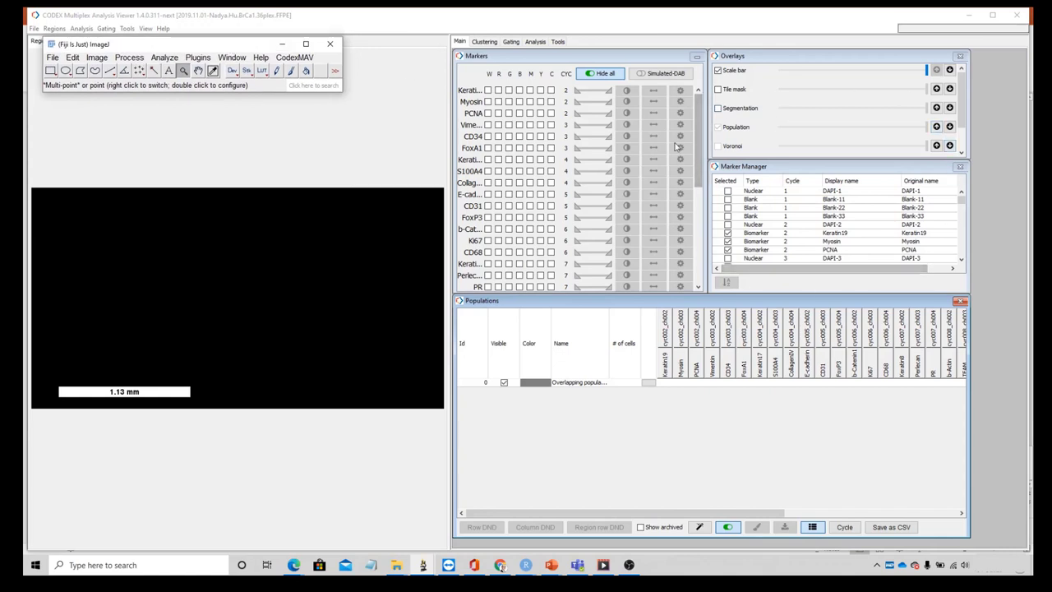
Zoom in on the centre of the region image and zoom partly back out
{"action": "left_click", "coordinate": [236, 260]}
{"action": "left_click", "coordinate": [236, 259]}
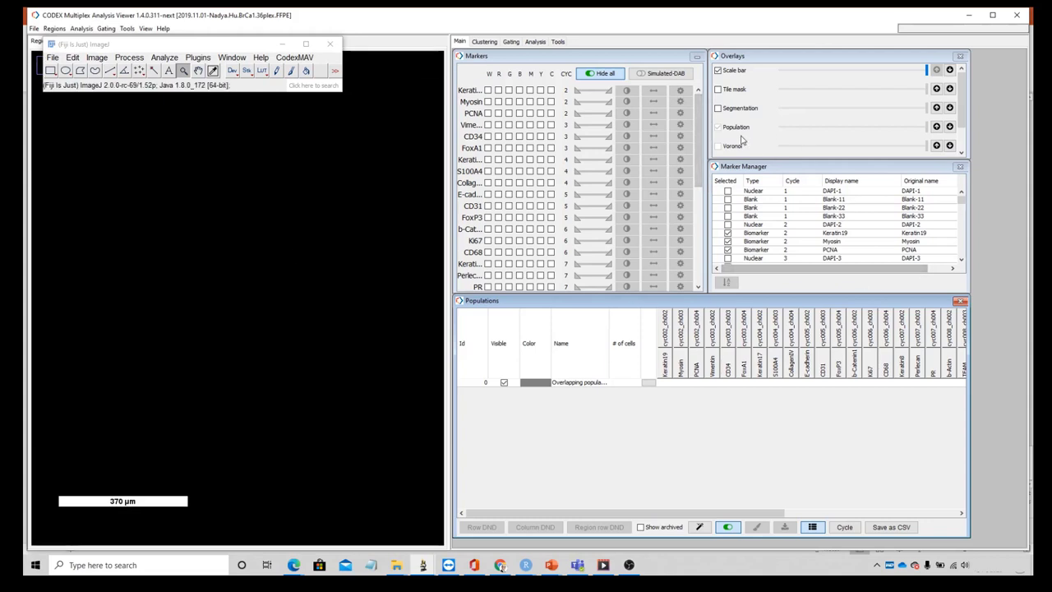
{"action": "right_click", "coordinate": [295, 223]}
{"action": "right_click", "coordinate": [294, 222]}
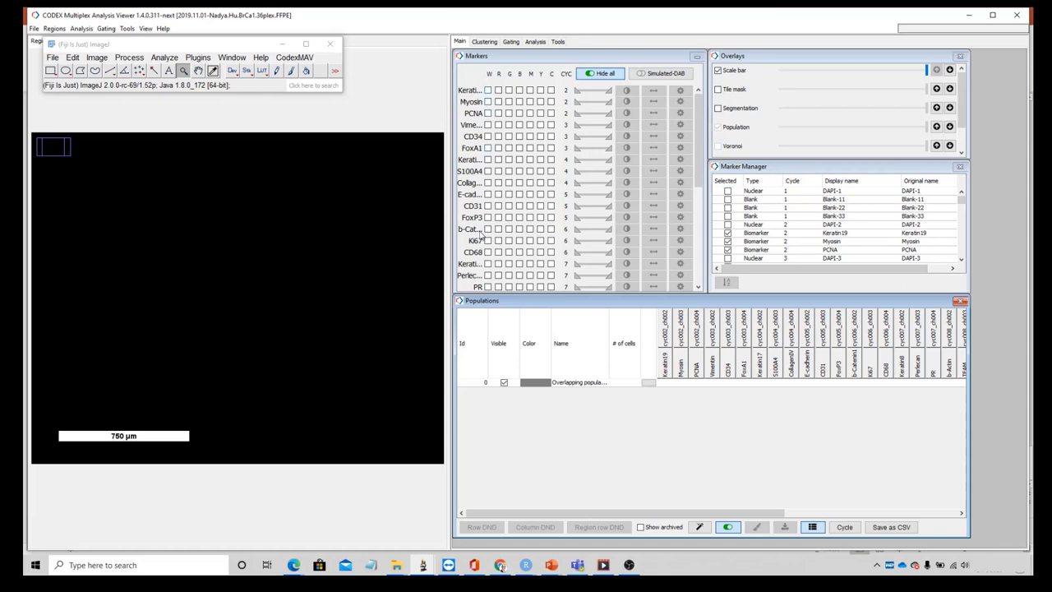
Sort the Marker Manager by display name and add the nuclear marker DAPI-2 to the selected markers
{"action": "left_click", "coordinate": [852, 183]}
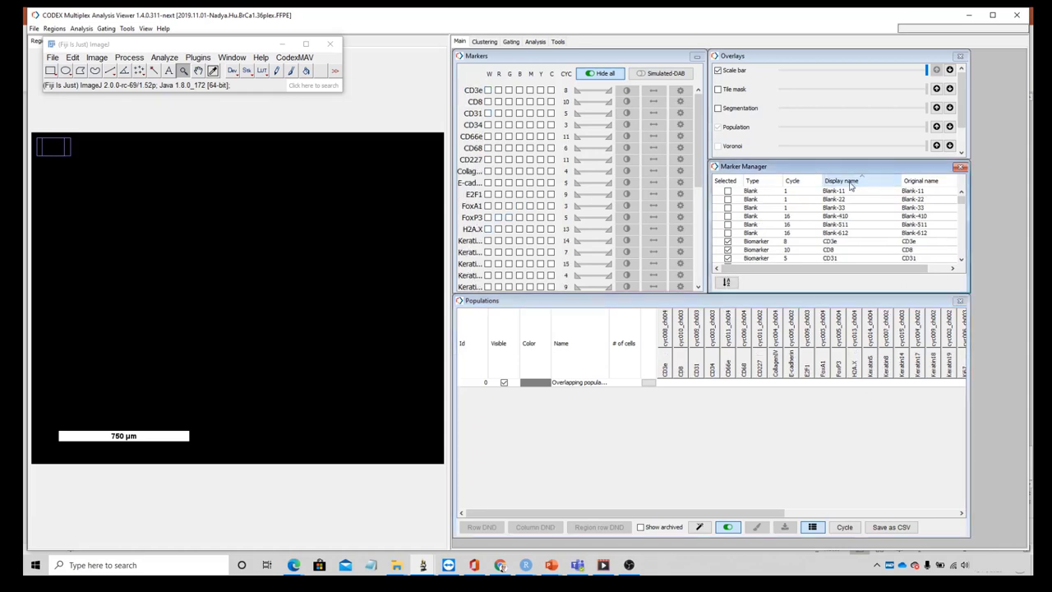
{"action": "scroll", "coordinate": [831, 220], "scroll_direction": "down", "scroll_amount": 2}
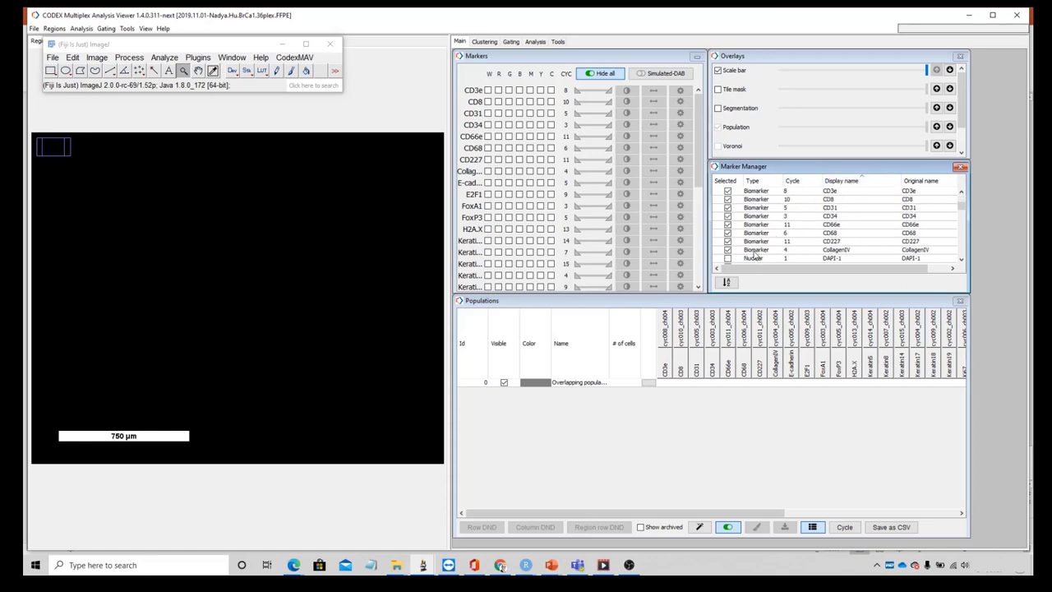
{"action": "scroll", "coordinate": [755, 253], "scroll_direction": "down", "scroll_amount": 1}
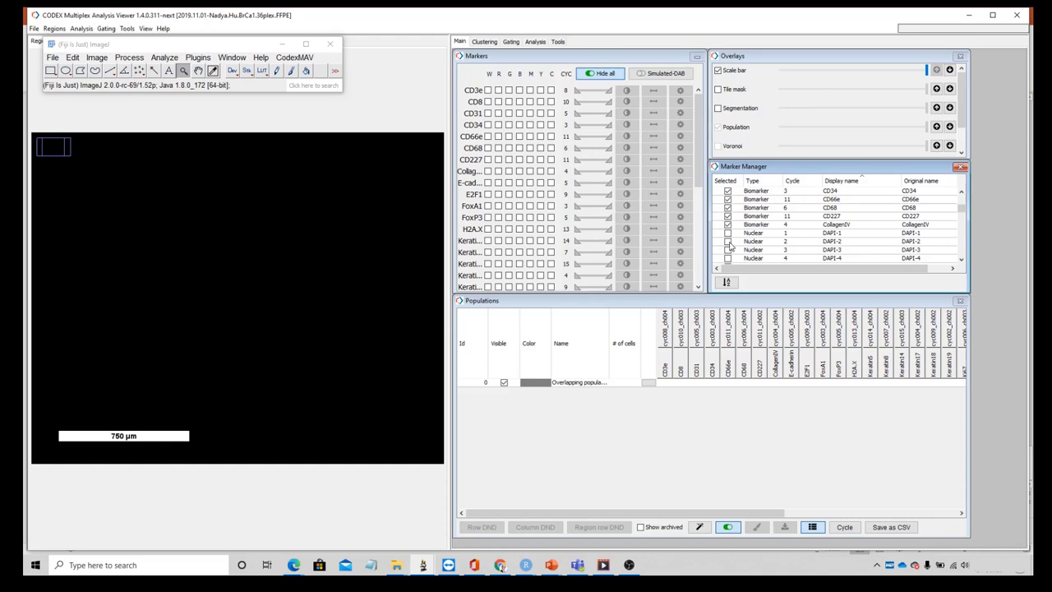
{"action": "left_click", "coordinate": [729, 242]}
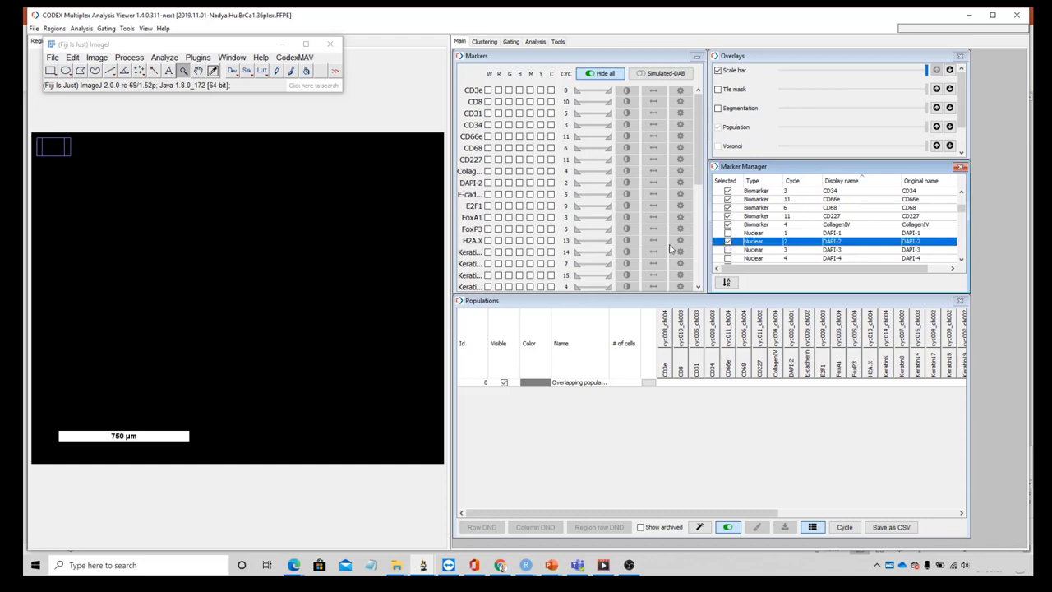
Display DAPI-2 in blue and raise its upper intensity limit to dim the nuclear signal
{"action": "left_click", "coordinate": [519, 181]}
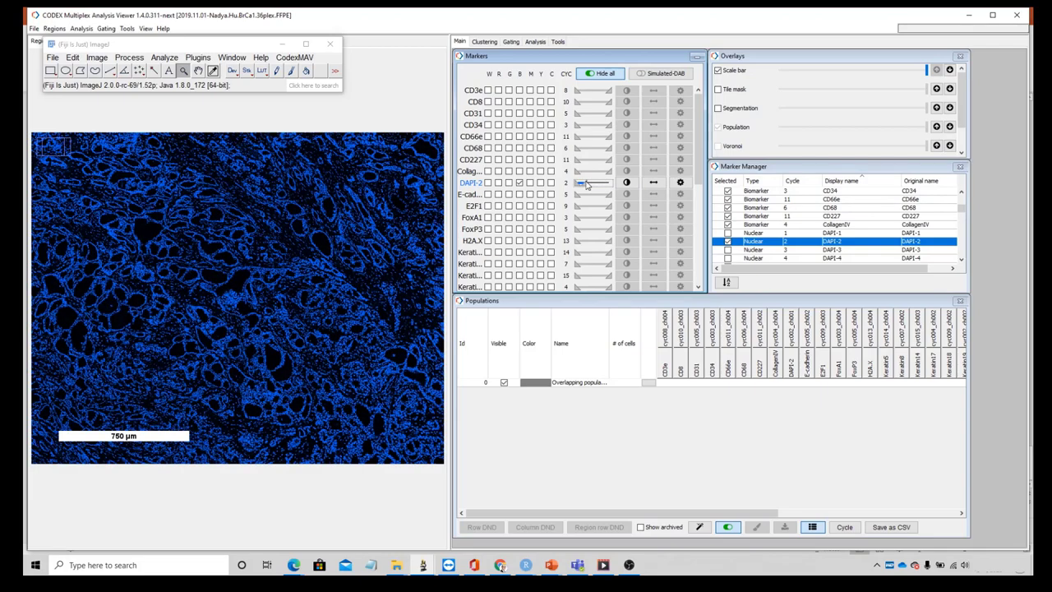
{"action": "left_click_drag", "start_coordinate": [586, 185], "coordinate": [604, 186]}
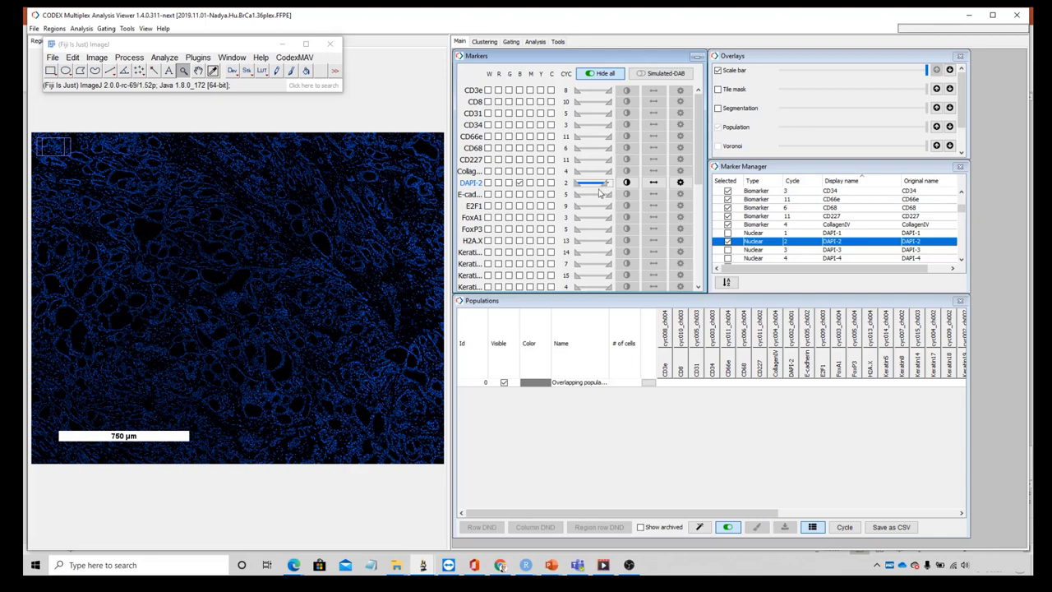
Display CD3e in white and CD8 in red, and hide the DAPI-2 channel
{"action": "left_click", "coordinate": [487, 90]}
{"action": "left_click", "coordinate": [499, 101]}
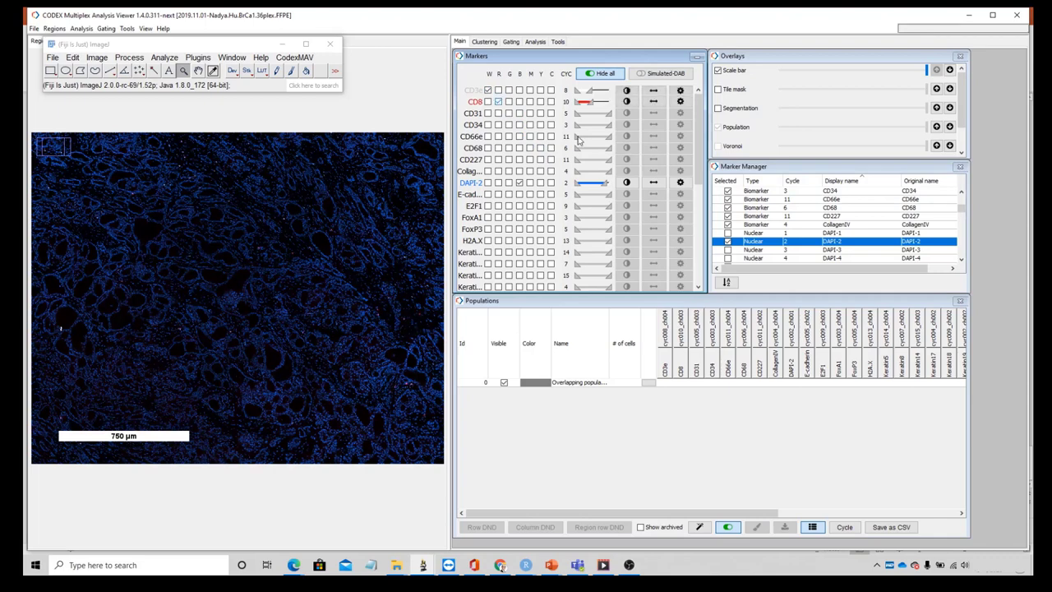
{"action": "left_click", "coordinate": [521, 182]}
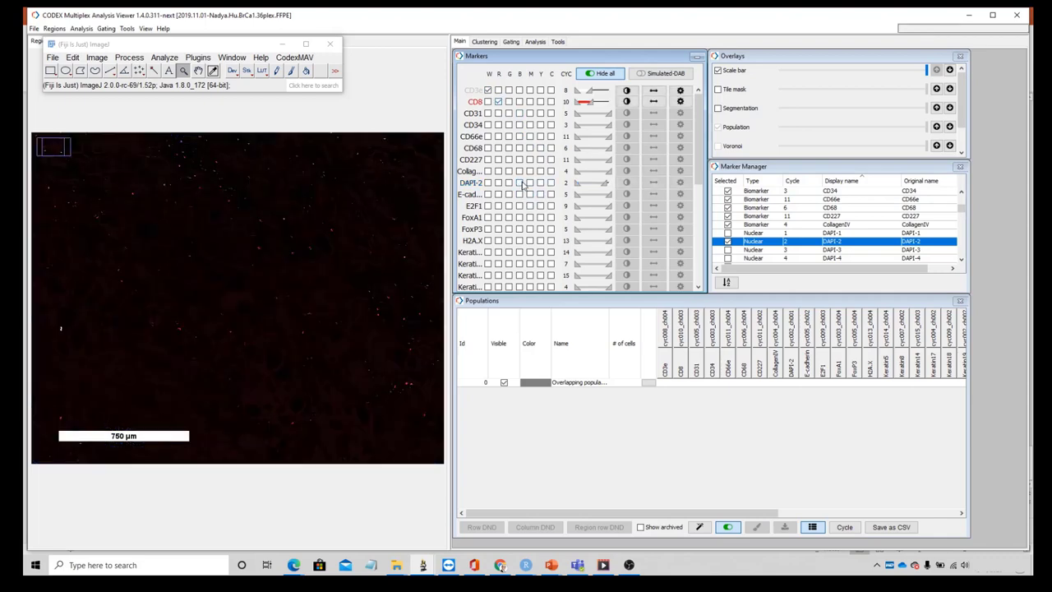
Widen the Markers panel and display Keratin5 in magenta, Keratin8 in yellow and Keratin14 in cyan
{"action": "scroll", "coordinate": [554, 205], "scroll_direction": "down", "scroll_amount": 1}
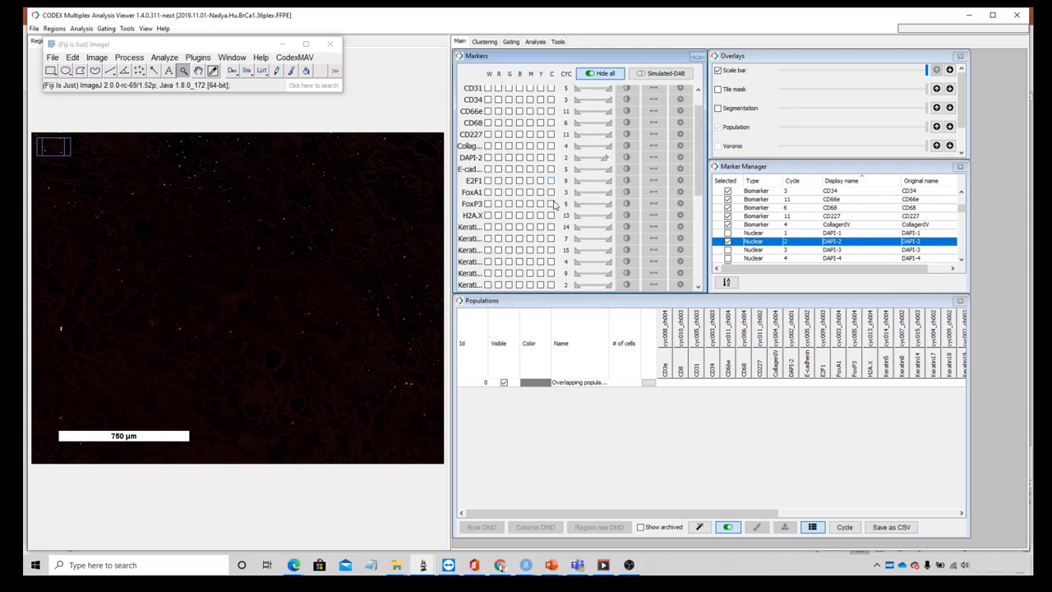
{"action": "left_click_drag", "start_coordinate": [705, 127], "coordinate": [786, 129]}
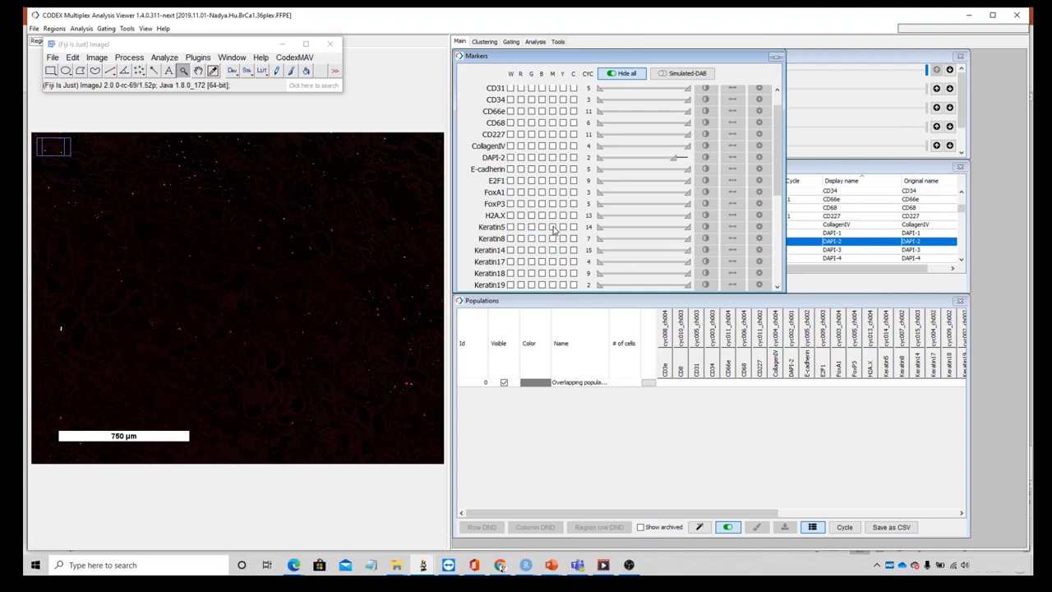
{"action": "left_click", "coordinate": [551, 227]}
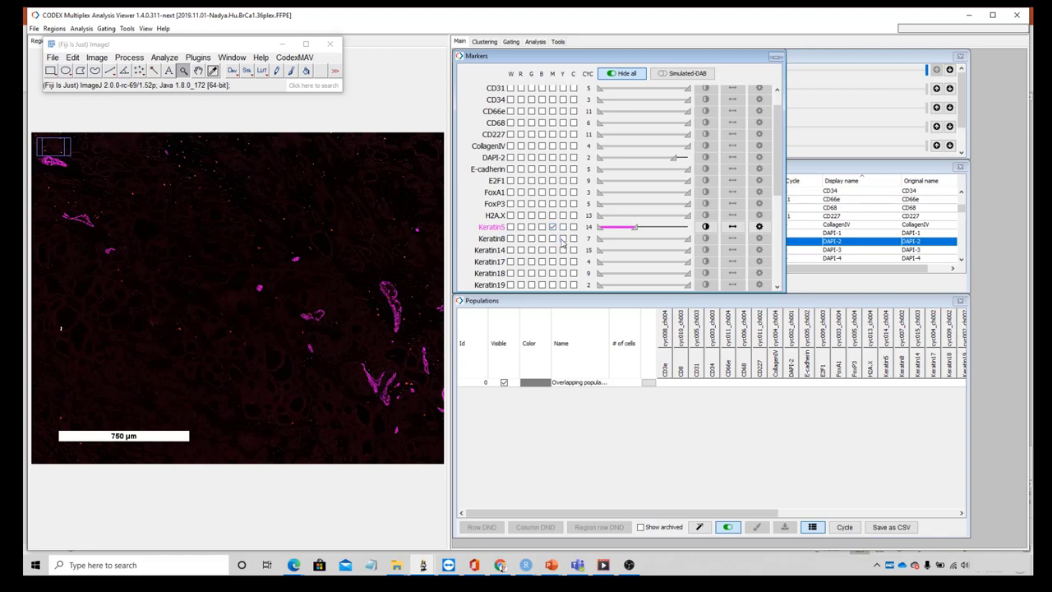
{"action": "left_click", "coordinate": [563, 239]}
{"action": "left_click", "coordinate": [573, 250]}
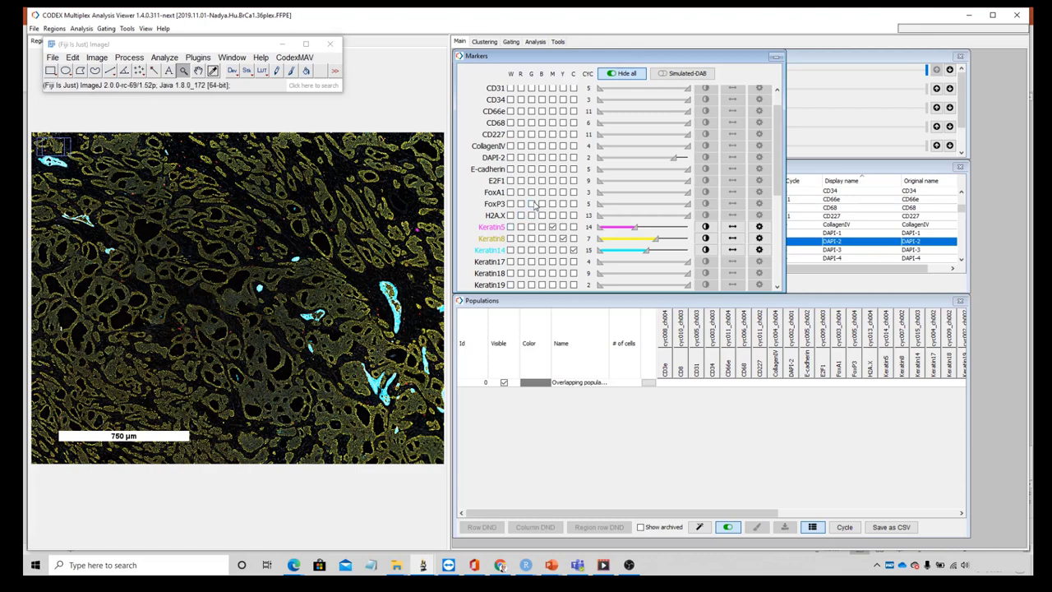
Display DAPI-2 in blue again and lower the upper intensity limit of CD8 to brighten it
{"action": "left_click_drag", "start_coordinate": [775, 143], "coordinate": [774, 127]}
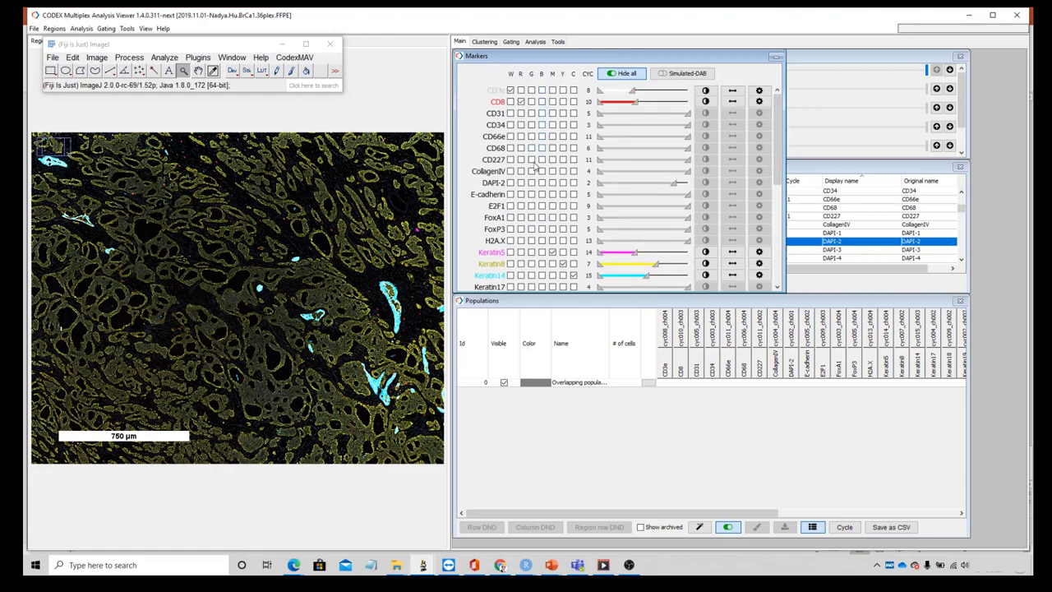
{"action": "left_click", "coordinate": [542, 185]}
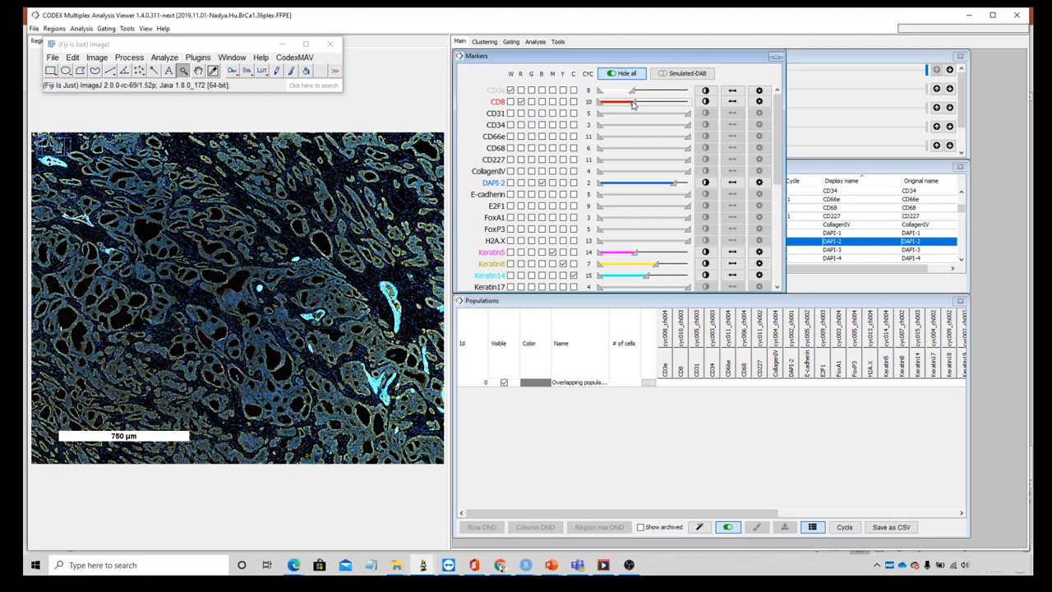
{"action": "left_click_drag", "start_coordinate": [633, 104], "coordinate": [621, 105]}
Narrow the Markers panel to uncover the Overlays and Marker Manager panels
{"action": "mouse_move", "coordinate": [786, 105]}
{"action": "left_mouse_down"}
{"action": "mouse_move", "coordinate": [684, 101]}
{"action": "mouse_move", "coordinate": [718, 99]}
{"action": "left_mouse_up"}
{"action": "left_click_drag", "start_coordinate": [709, 99], "coordinate": [700, 100]}
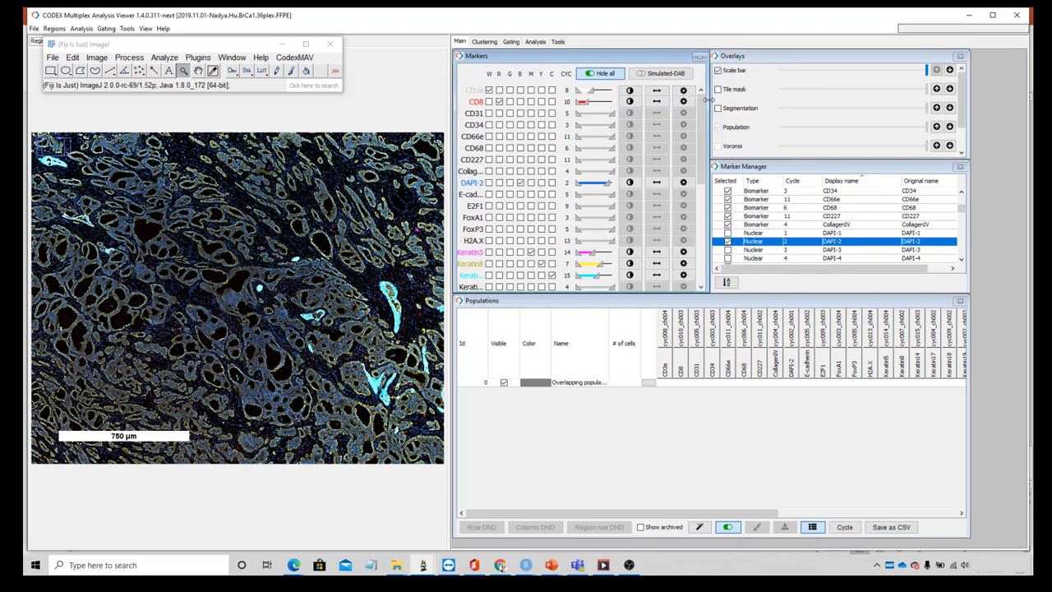
Create a new gating plot and set its Y axis to Frequency
{"action": "left_click", "coordinate": [108, 31]}
{"action": "left_click", "coordinate": [115, 37]}
{"action": "left_click", "coordinate": [638, 317]}
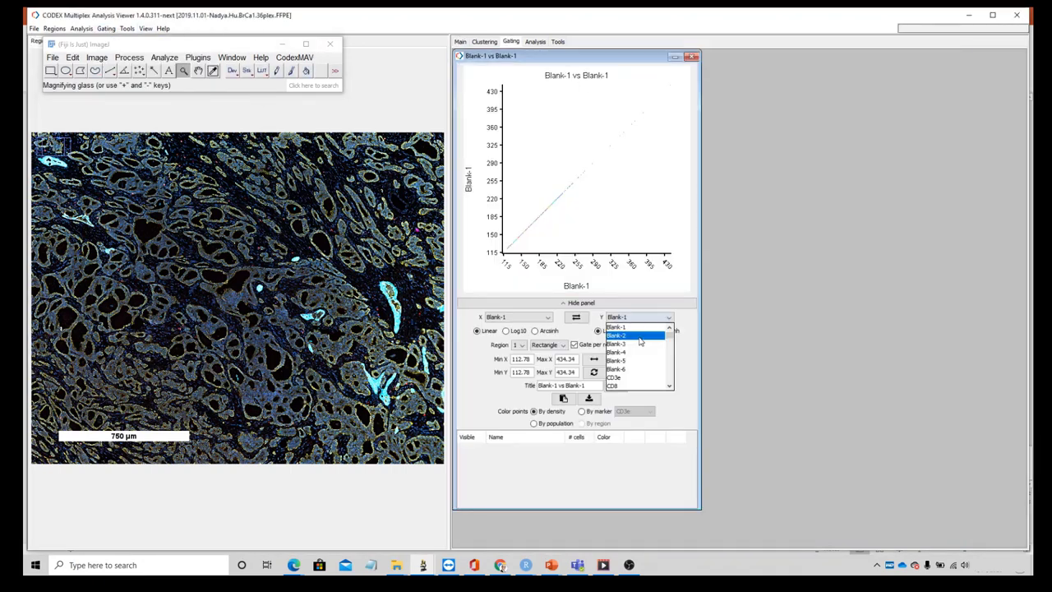
{"action": "scroll", "coordinate": [638, 345], "scroll_direction": "up", "scroll_amount": 5}
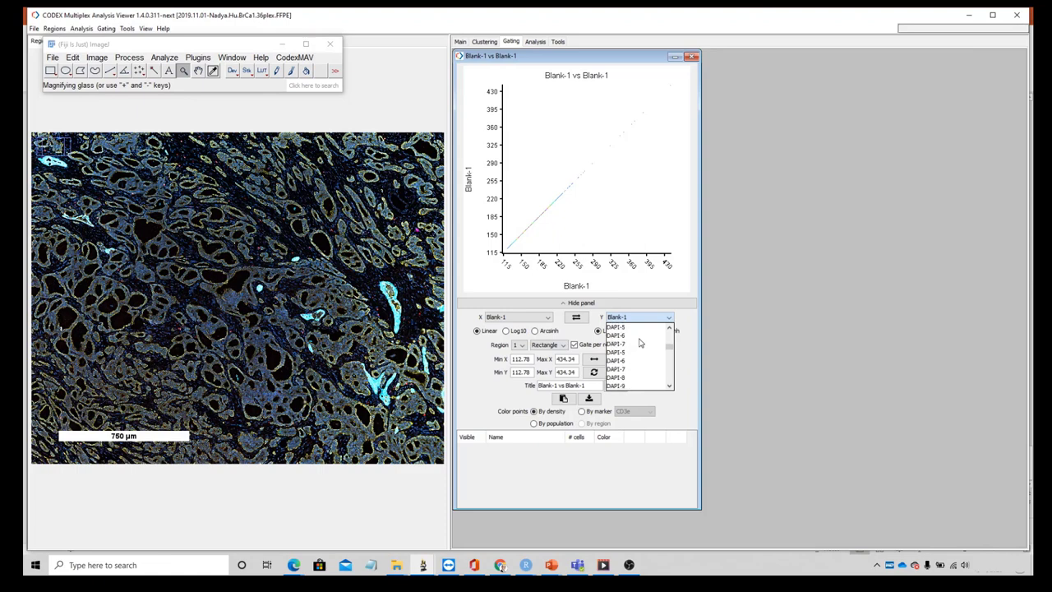
{"action": "scroll", "coordinate": [638, 343], "scroll_direction": "up", "scroll_amount": 2}
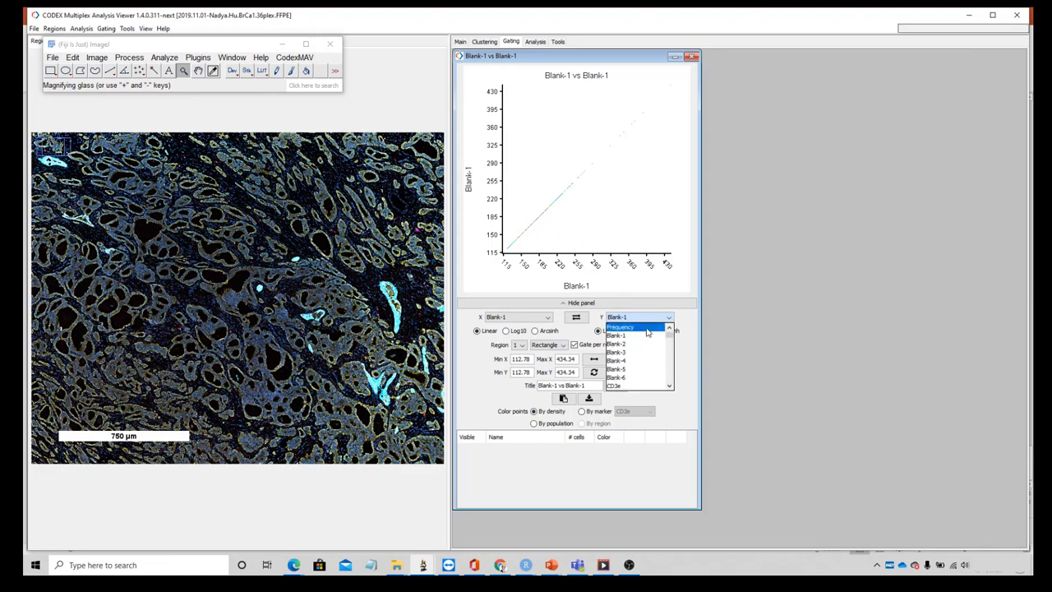
{"action": "left_click", "coordinate": [646, 329]}
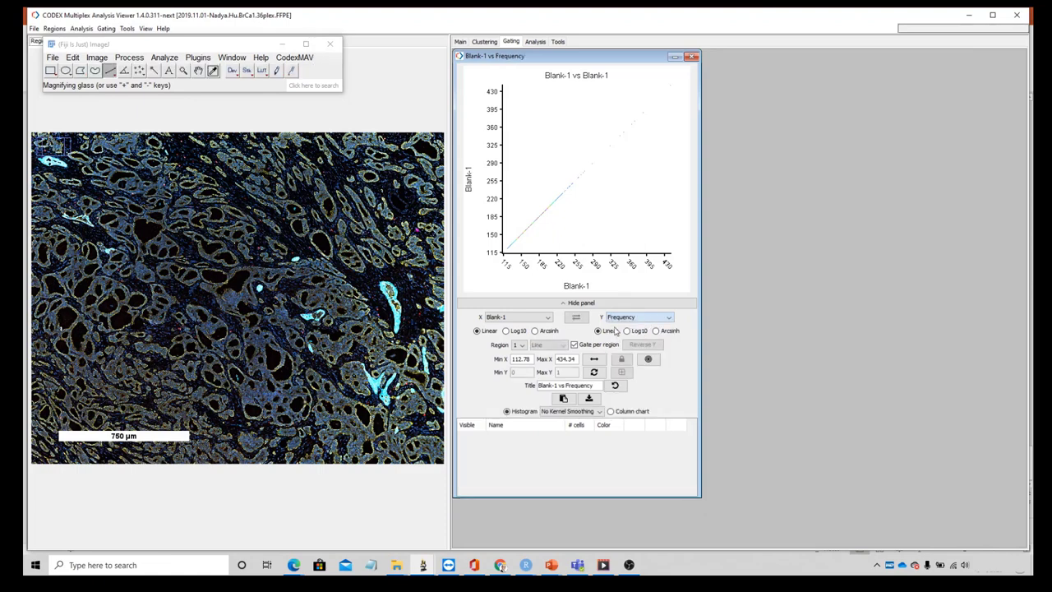
Set the histogram's X axis to DAPI-2 and use a Log10 scale for it
{"action": "left_click", "coordinate": [543, 318]}
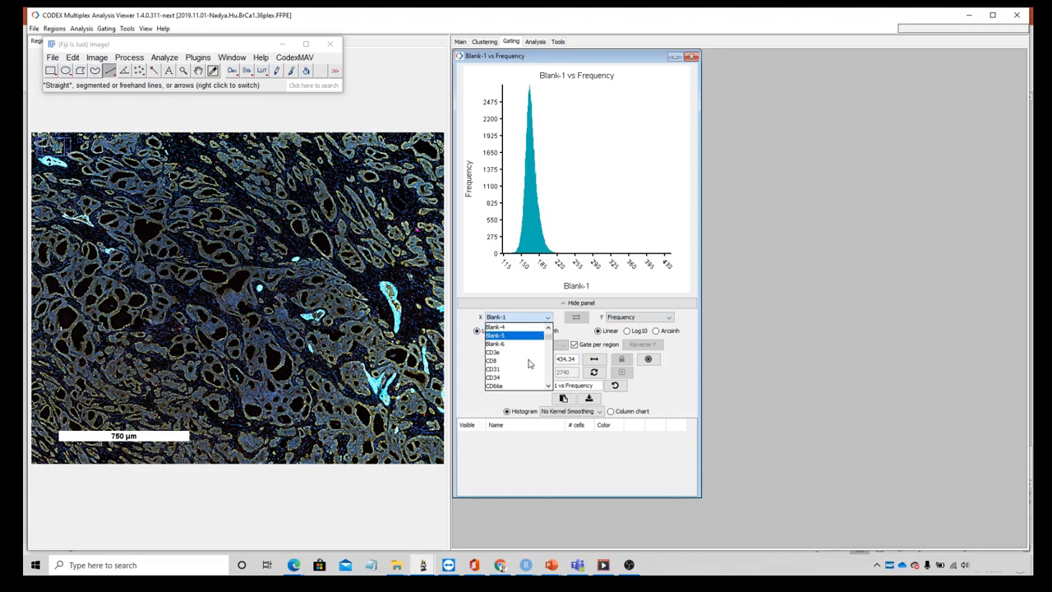
{"action": "scroll", "coordinate": [530, 361], "scroll_direction": "down", "scroll_amount": 5}
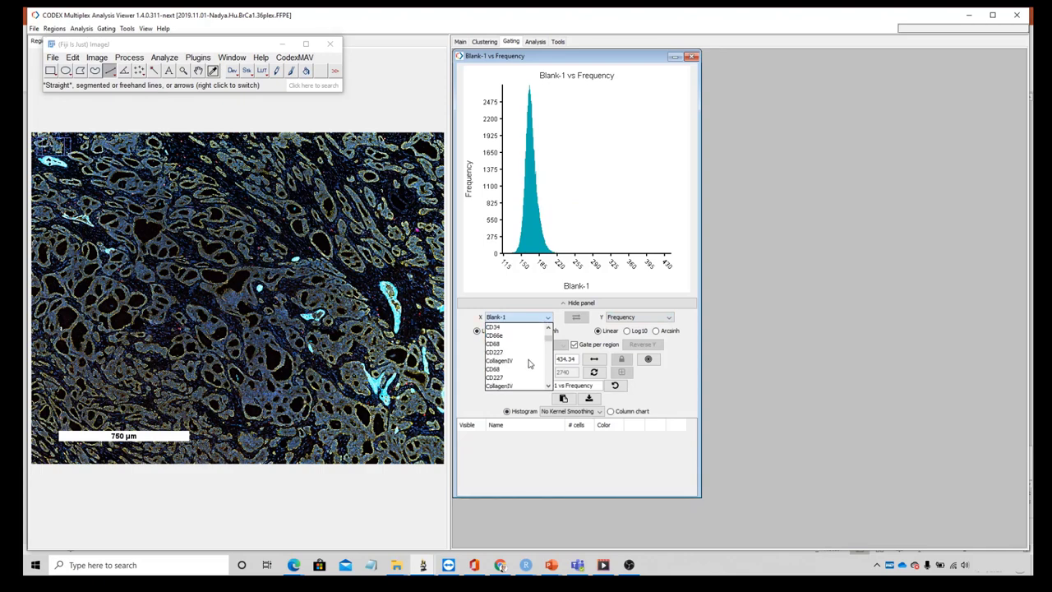
{"action": "left_click", "coordinate": [532, 328]}
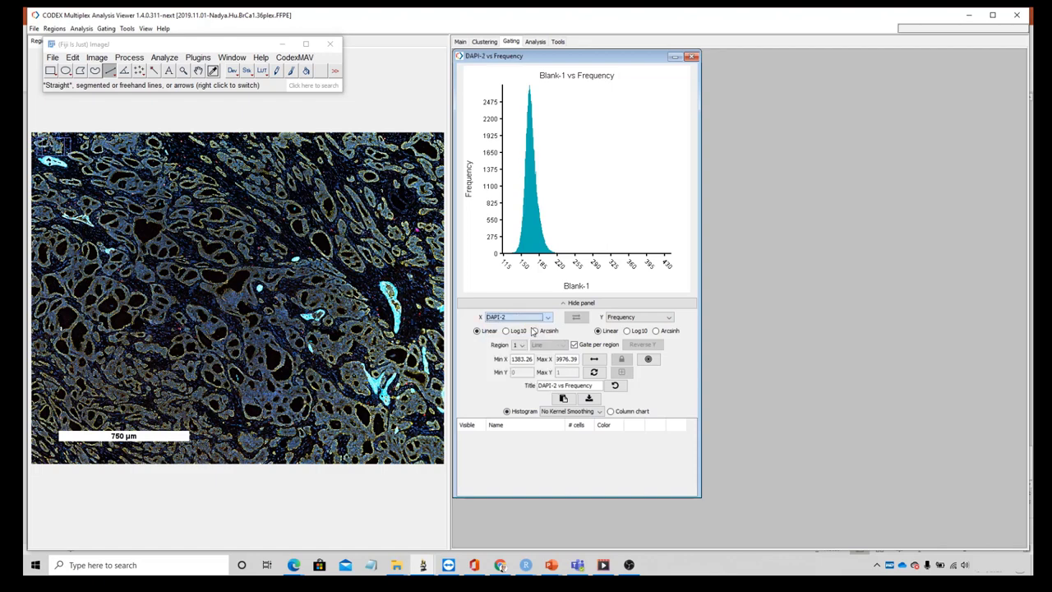
{"action": "left_click", "coordinate": [507, 330]}
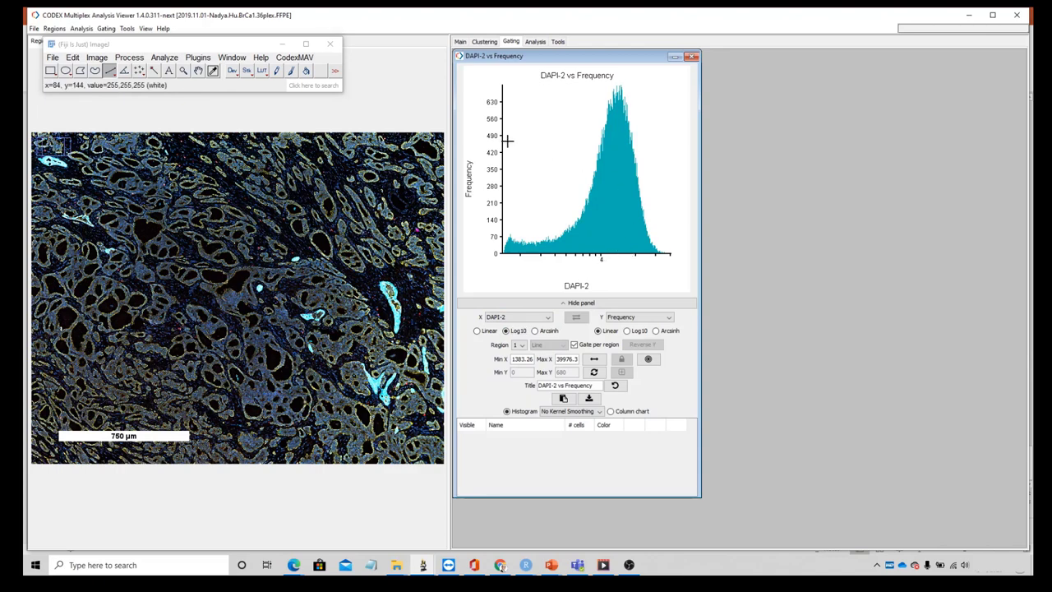
Draw a gate across the whole DAPI-2 histogram and colour it yellow
{"action": "mouse_move", "coordinate": [507, 142]}
{"action": "left_mouse_down"}
{"action": "mouse_move", "coordinate": [674, 126]}
{"action": "mouse_move", "coordinate": [688, 147]}
{"action": "left_mouse_up"}
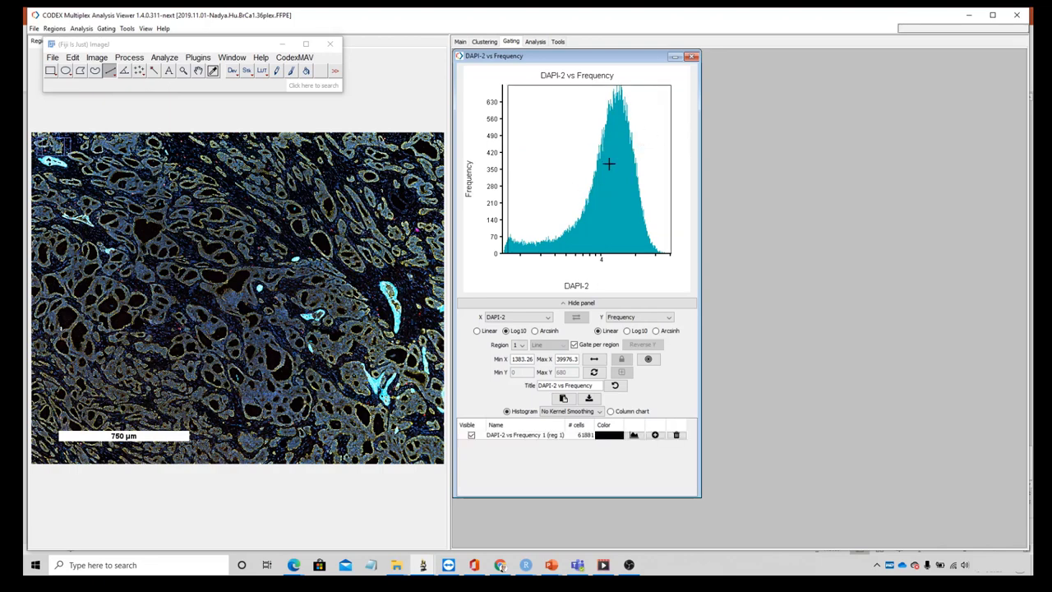
{"action": "left_click", "coordinate": [609, 435]}
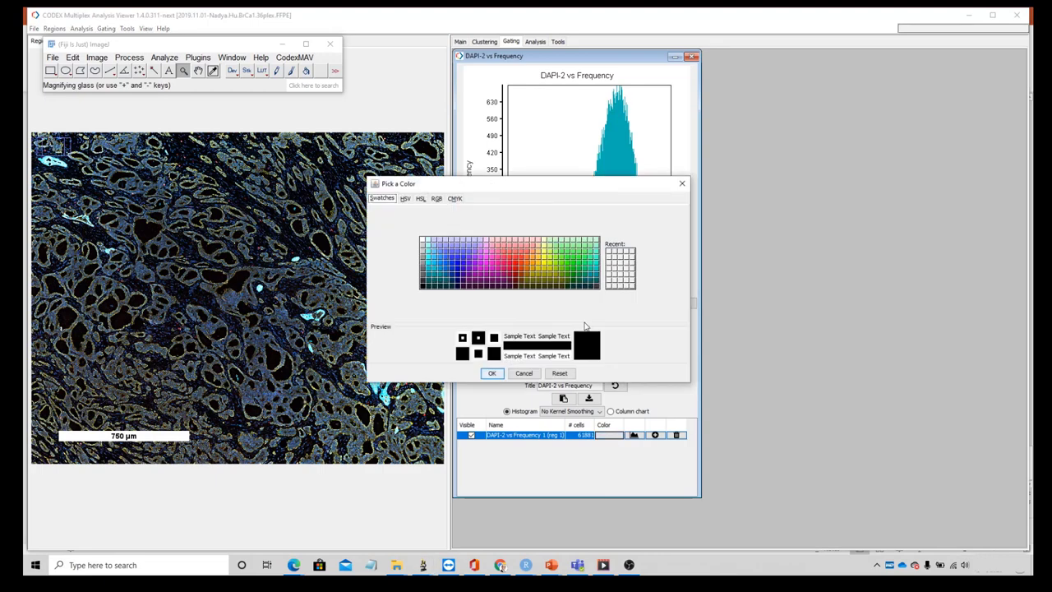
{"action": "left_click", "coordinate": [545, 262]}
{"action": "left_click", "coordinate": [493, 374]}
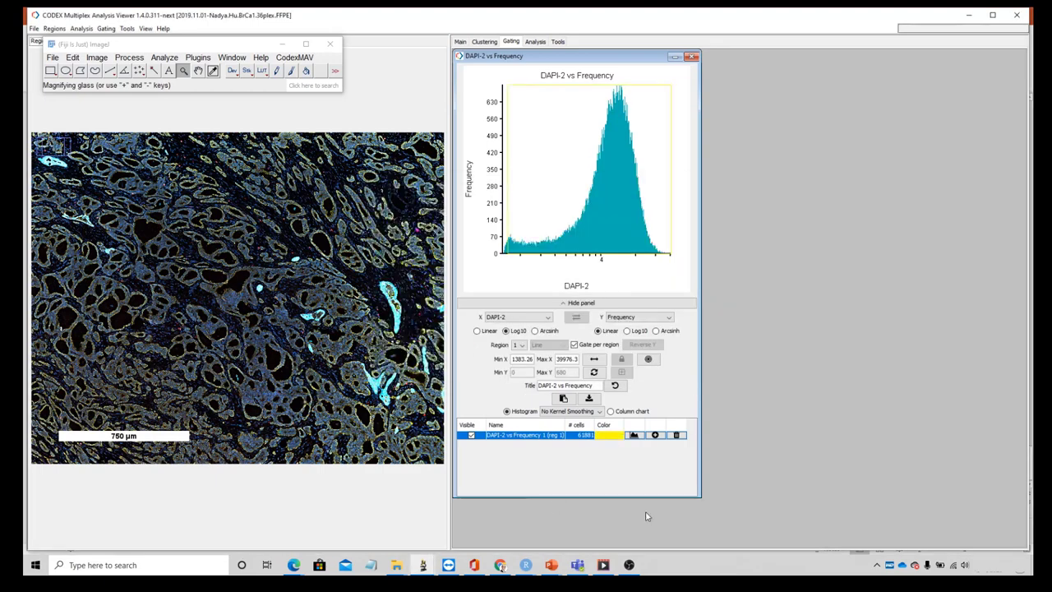
Add the yellow DAPI-2 gate as a population and select it in the Populations table
{"action": "left_click", "coordinate": [655, 436]}
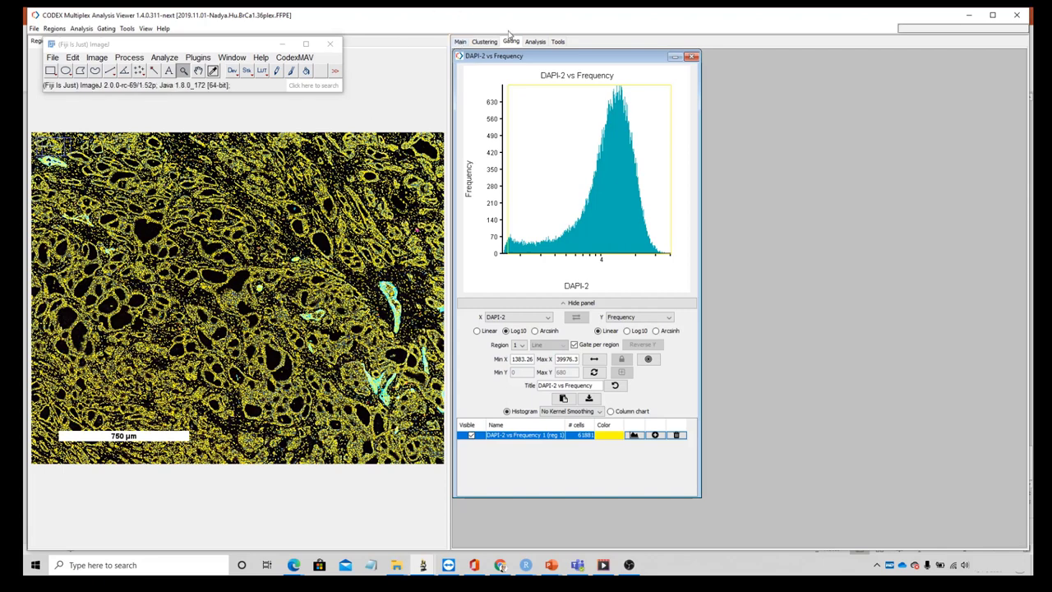
{"action": "left_click", "coordinate": [461, 42]}
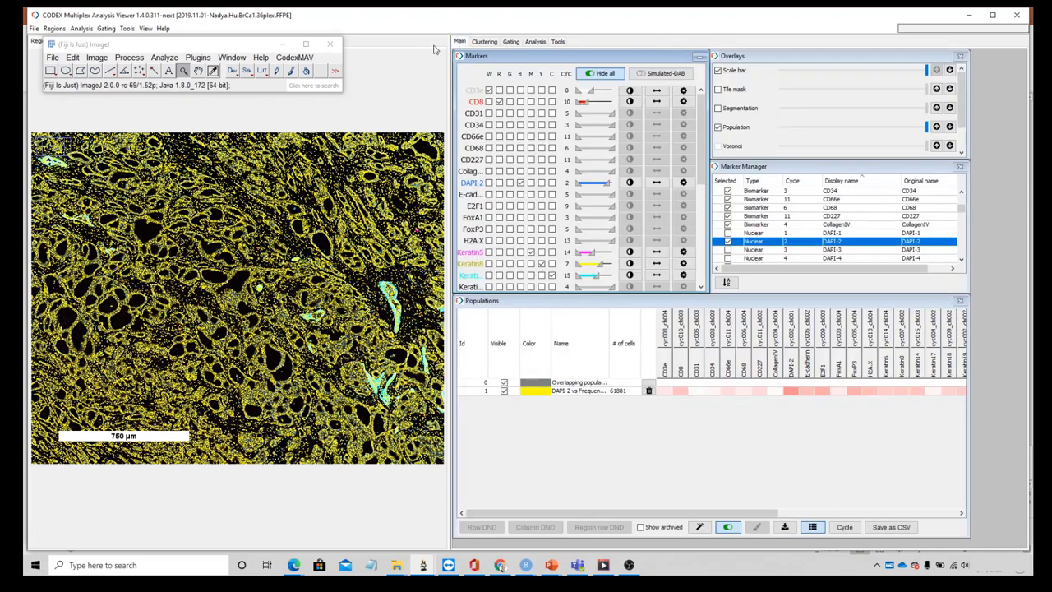
{"action": "left_click", "coordinate": [576, 395]}
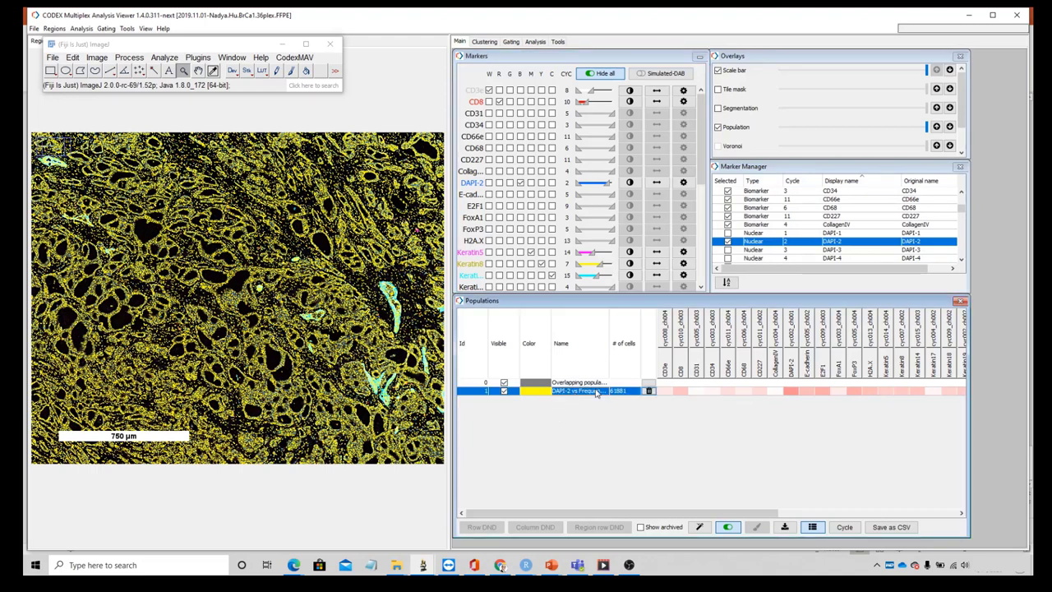
Start an X-Shift clustering with DAPI-2 excluded from the selected markers
{"action": "left_click", "coordinate": [82, 29]}
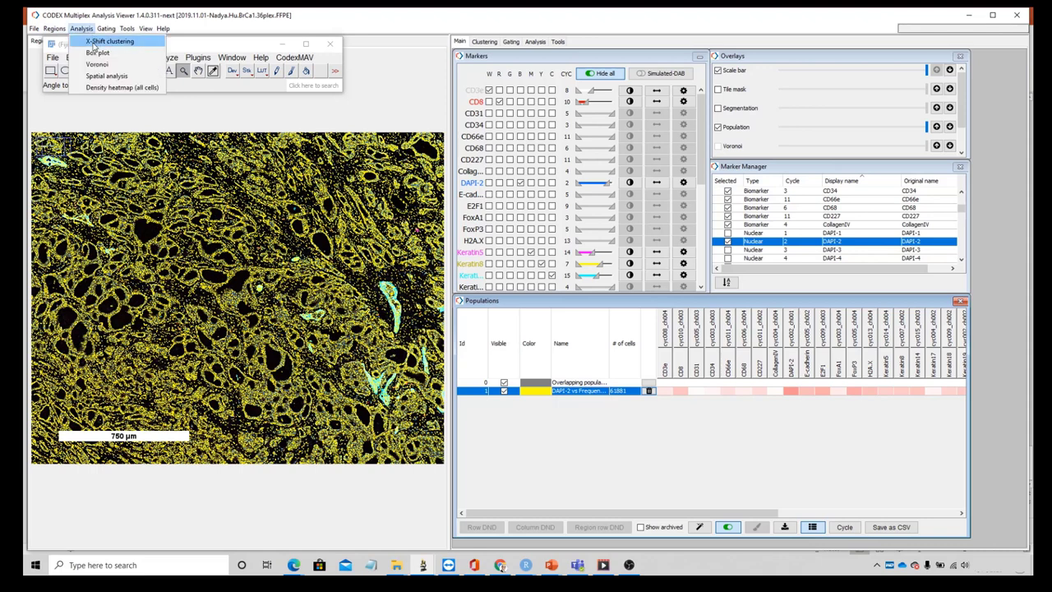
{"action": "left_click", "coordinate": [97, 42]}
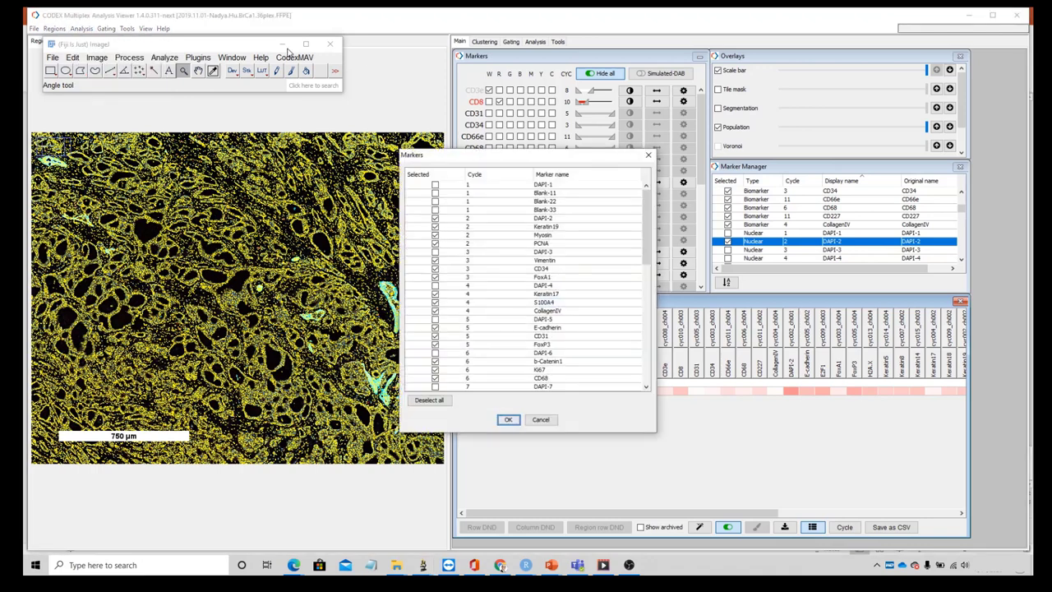
{"action": "left_click", "coordinate": [434, 219]}
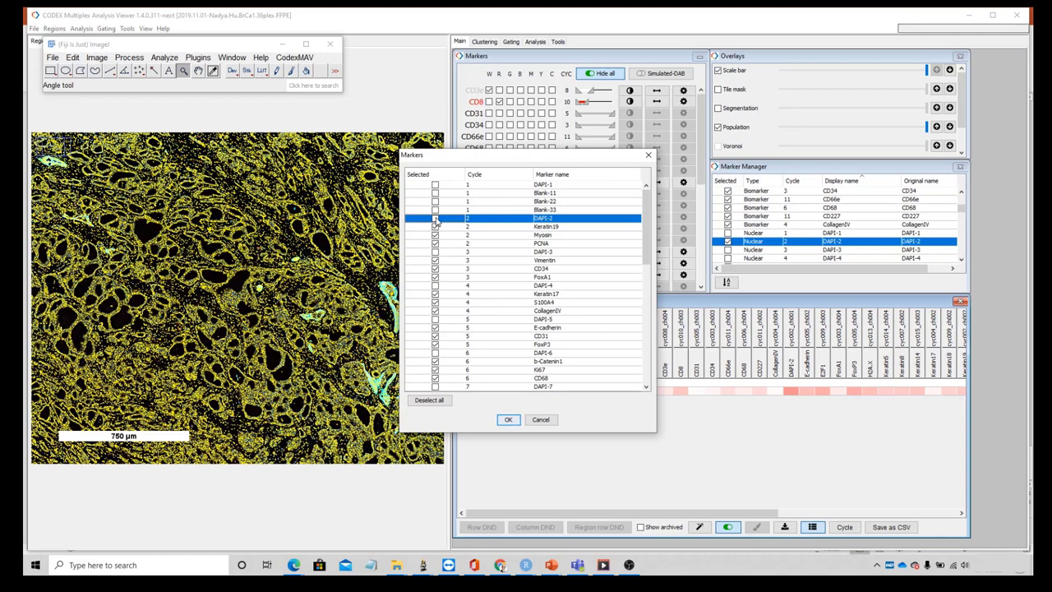
{"action": "left_click", "coordinate": [507, 420]}
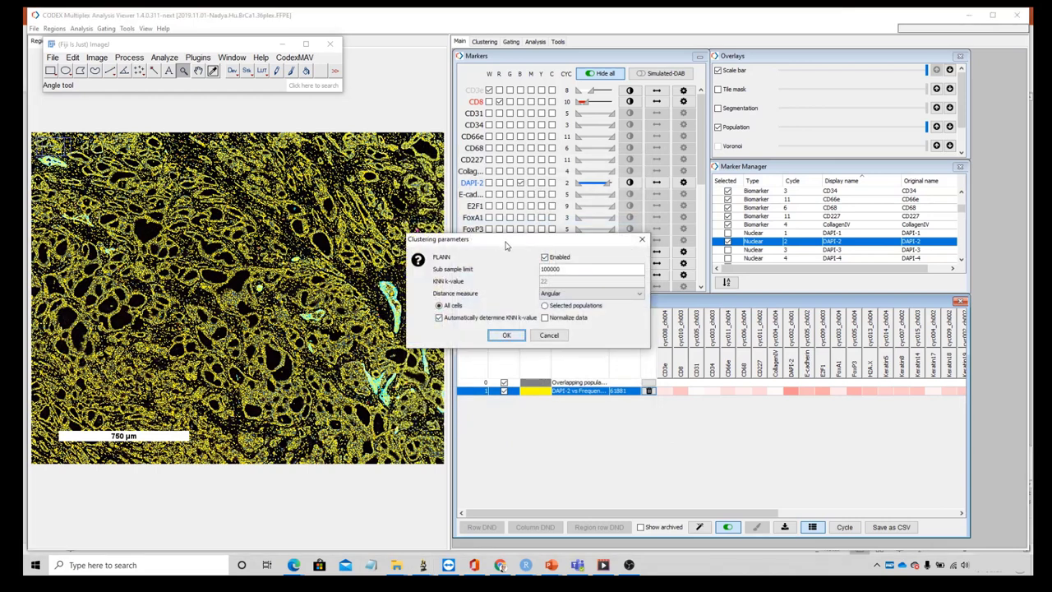
Run the clustering on selected populations only and save the analysis state as Codex_analysis_2020-04-14_v311-next
{"action": "left_click_drag", "start_coordinate": [507, 246], "coordinate": [554, 61]}
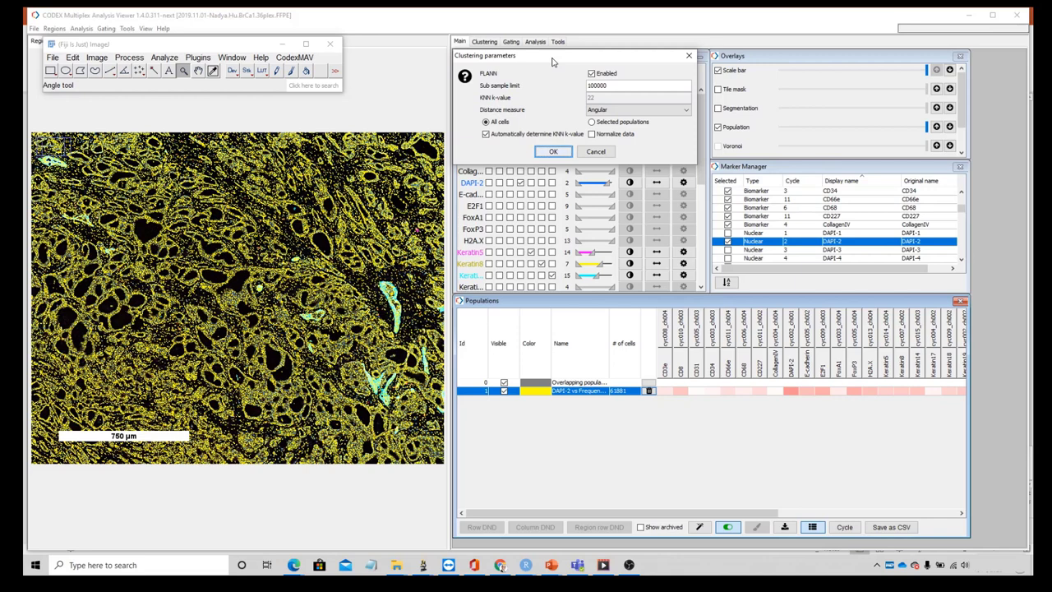
{"action": "left_click", "coordinate": [610, 122]}
{"action": "left_click", "coordinate": [555, 152]}
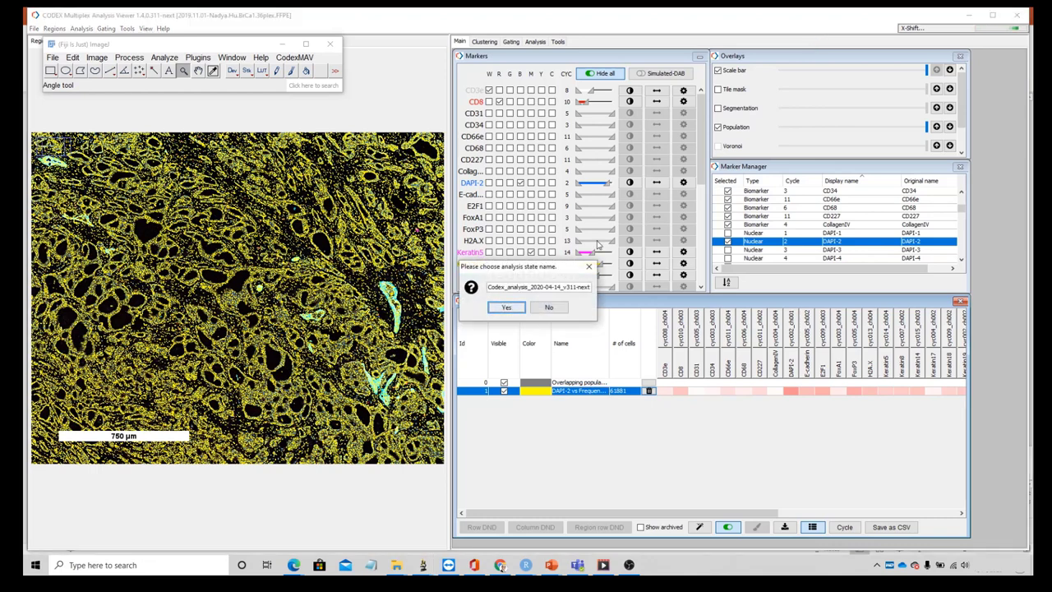
{"action": "left_click", "coordinate": [513, 313]}
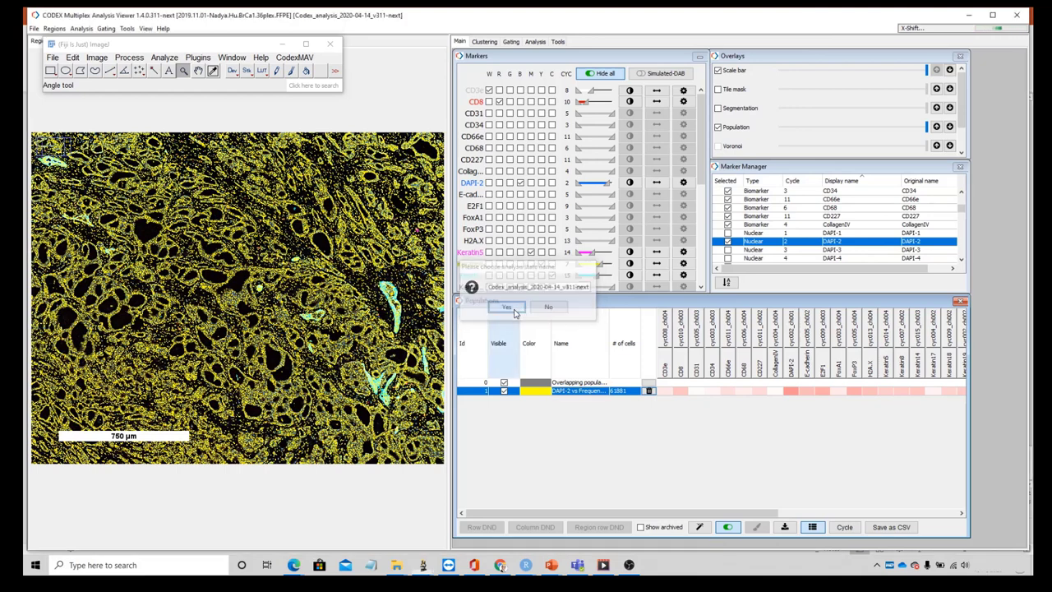
{"action": "left_click", "coordinate": [533, 300]}
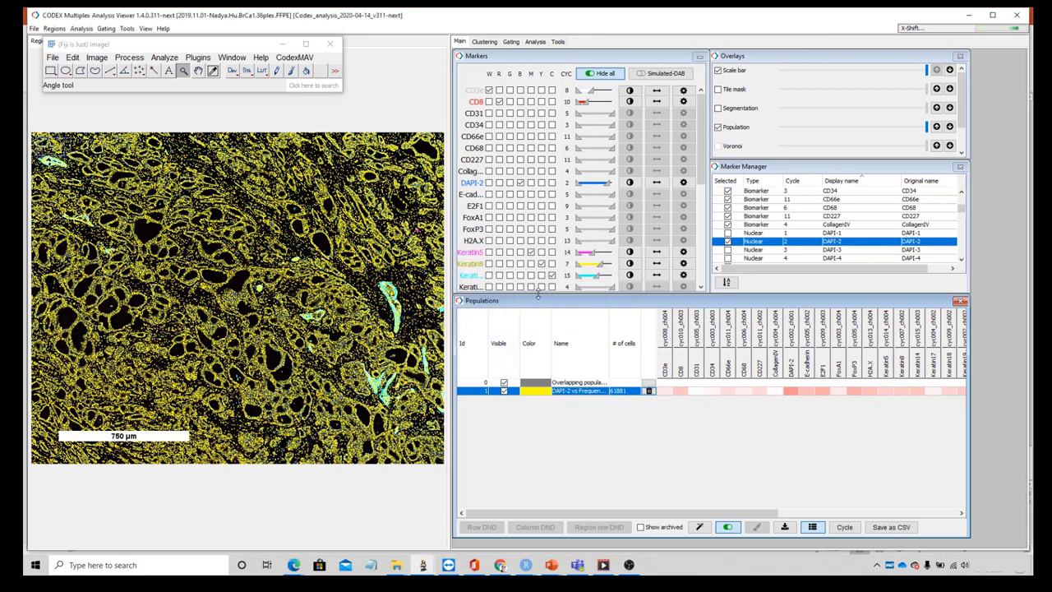
{"action": "left_click", "coordinate": [536, 304]}
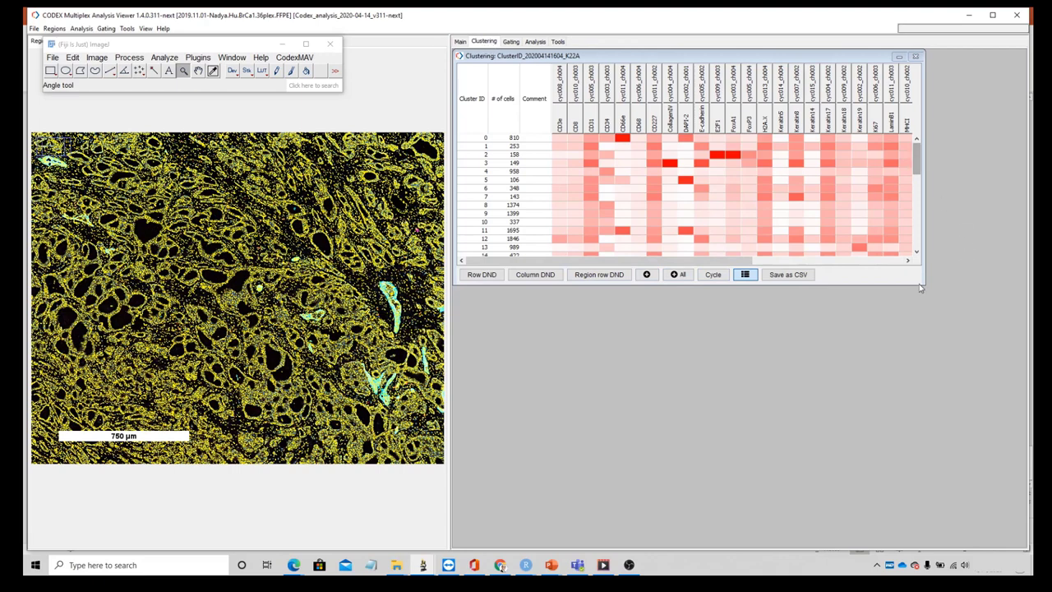
Enlarge the clustering heatmap window and hide the cycle labels above the marker names
{"action": "left_click_drag", "start_coordinate": [924, 285], "coordinate": [1025, 354]}
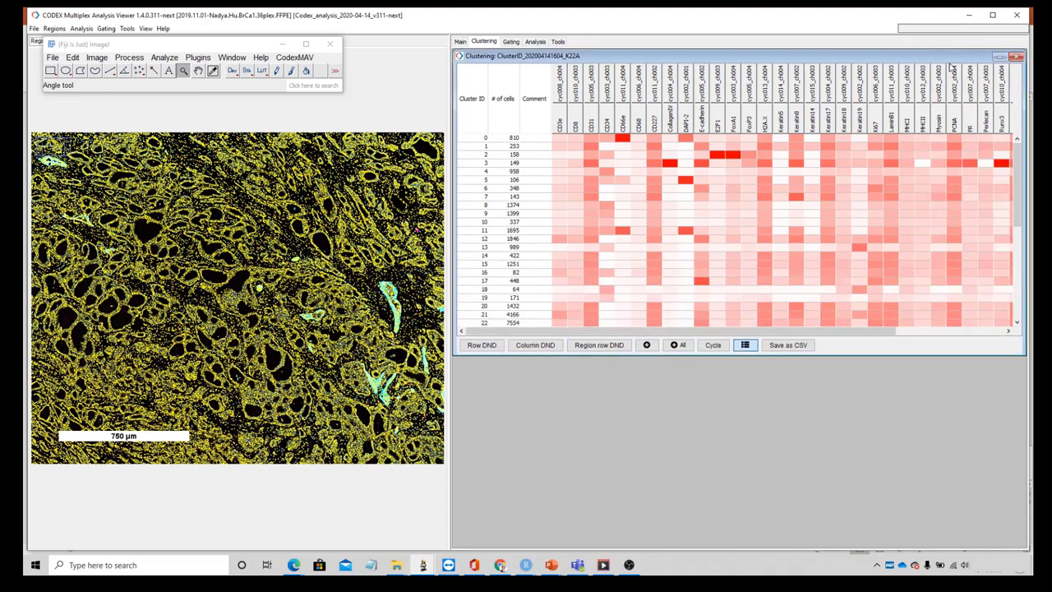
{"action": "left_click", "coordinate": [713, 344]}
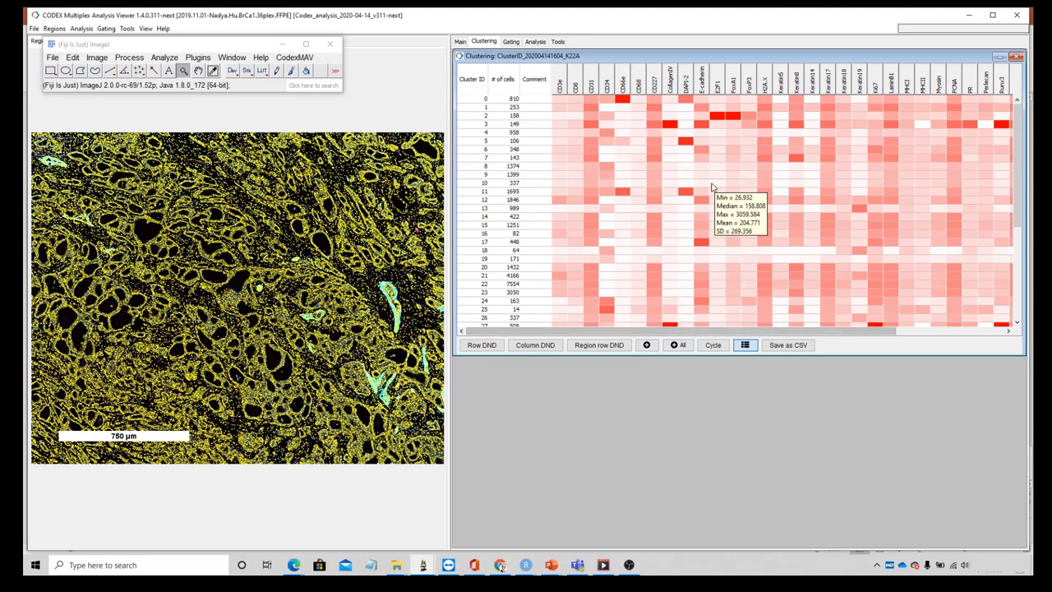
Select clusters 3 to 15 in the clustering table
{"action": "left_click", "coordinate": [514, 132]}
{"action": "left_click", "coordinate": [505, 165]}
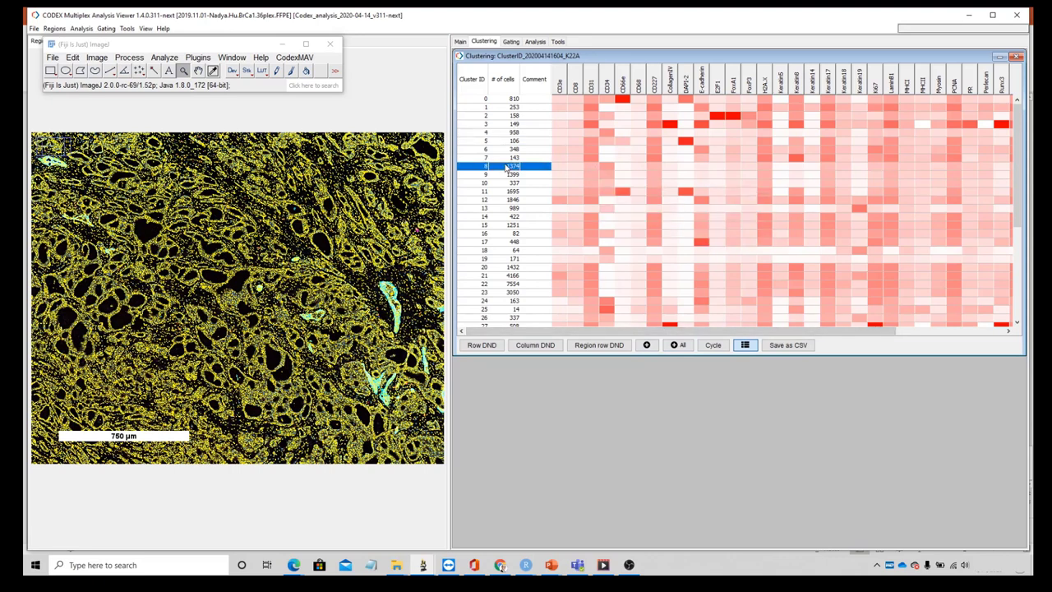
{"action": "left_click", "coordinate": [503, 124]}
{"action": "left_click_drag", "start_coordinate": [503, 126], "coordinate": [498, 227]}
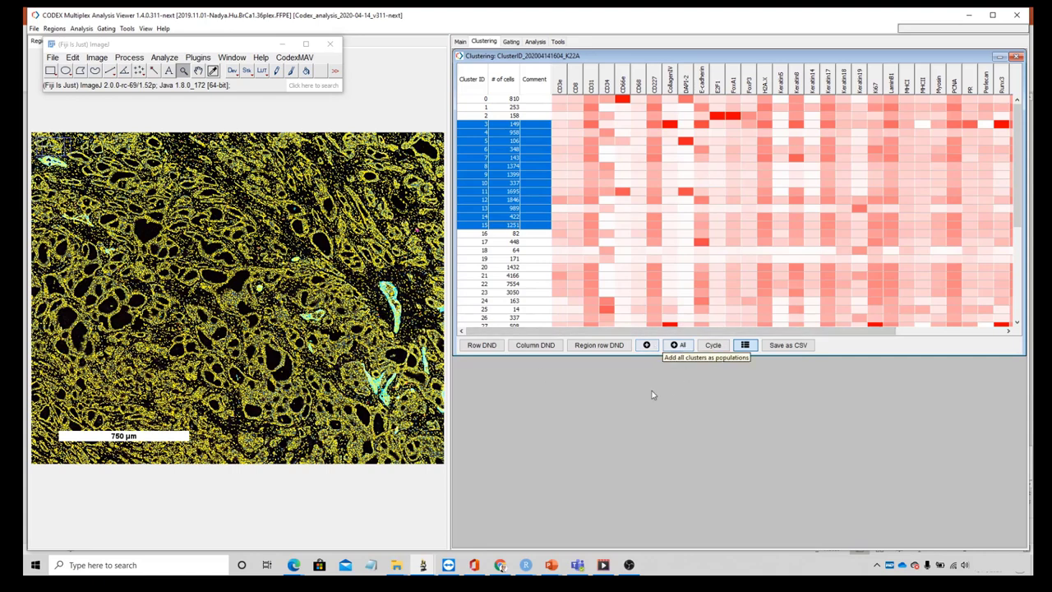
Order the heatmap's marker columns and cluster rows hierarchically, with dendrograms shown for both
{"action": "left_click", "coordinate": [495, 345]}
{"action": "left_click", "coordinate": [496, 345]}
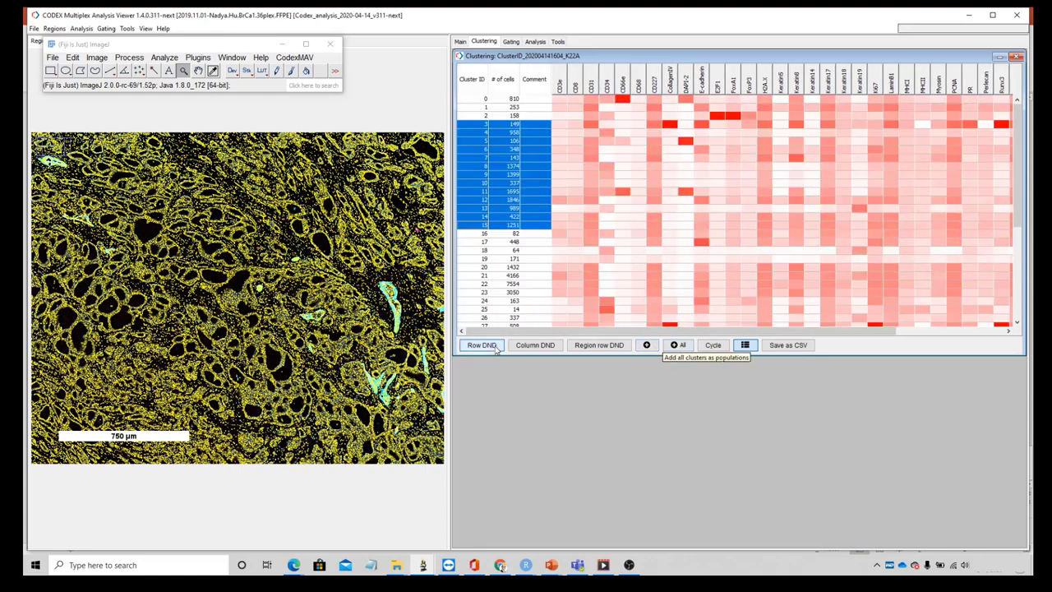
{"action": "left_click", "coordinate": [535, 345]}
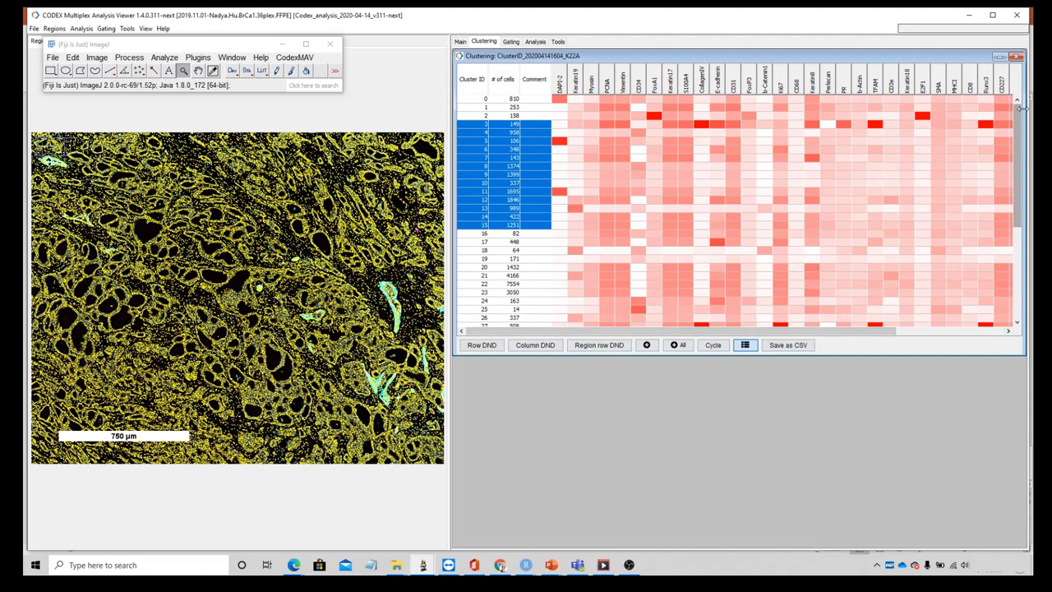
{"action": "left_click_drag", "start_coordinate": [1019, 115], "coordinate": [1011, 304]}
{"action": "left_click", "coordinate": [535, 345]}
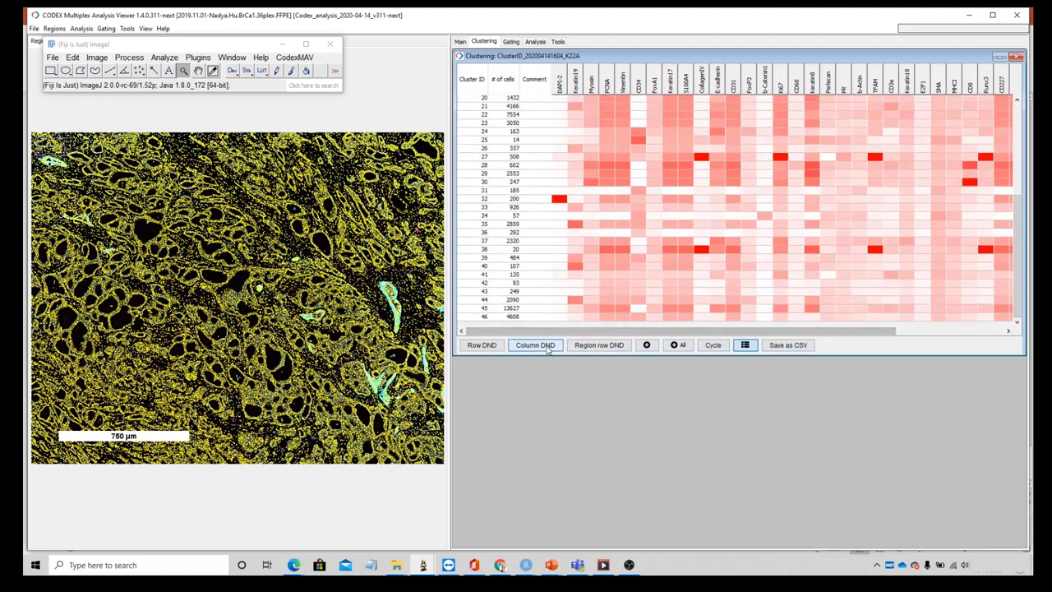
{"action": "scroll", "coordinate": [740, 317], "scroll_direction": "down", "scroll_amount": 2}
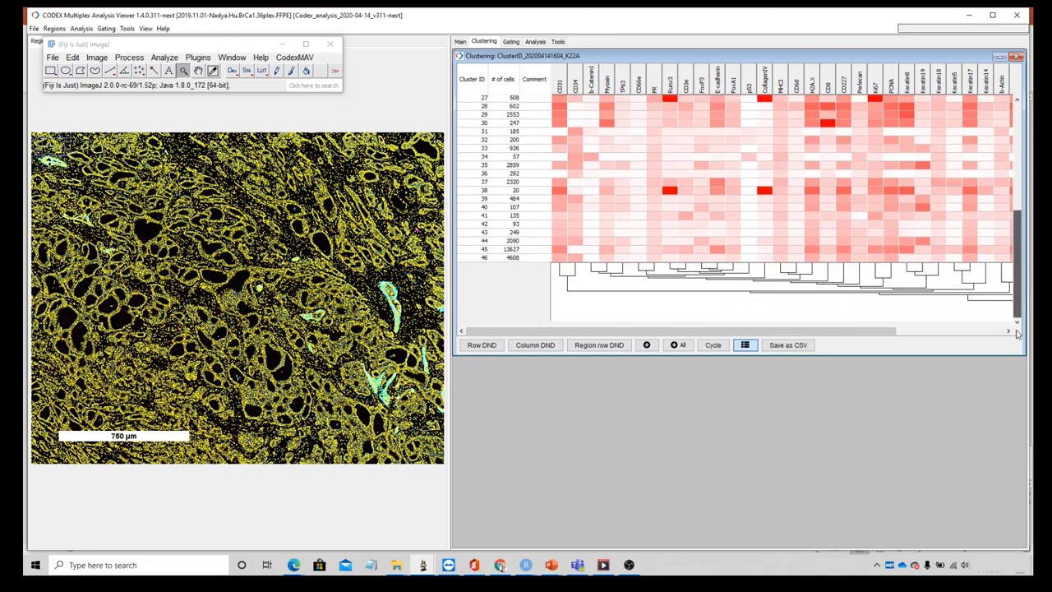
{"action": "left_click", "coordinate": [482, 345]}
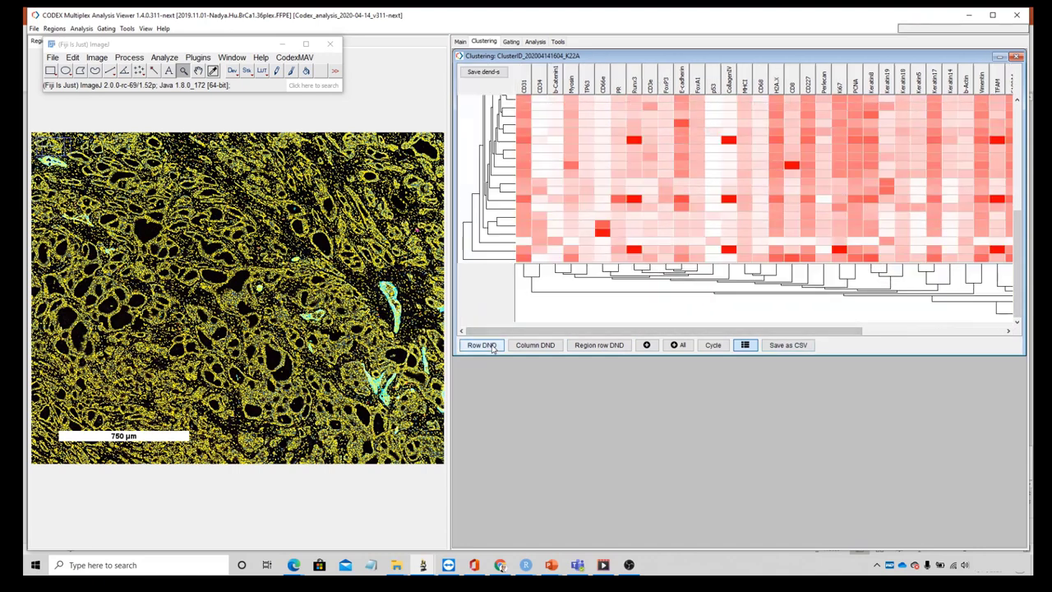
Switch the heatmap to the alternative colour scaling mode and restore the original one
{"action": "scroll", "coordinate": [651, 213], "scroll_direction": "up", "scroll_amount": 2}
{"action": "scroll", "coordinate": [651, 213], "scroll_direction": "up", "scroll_amount": 1}
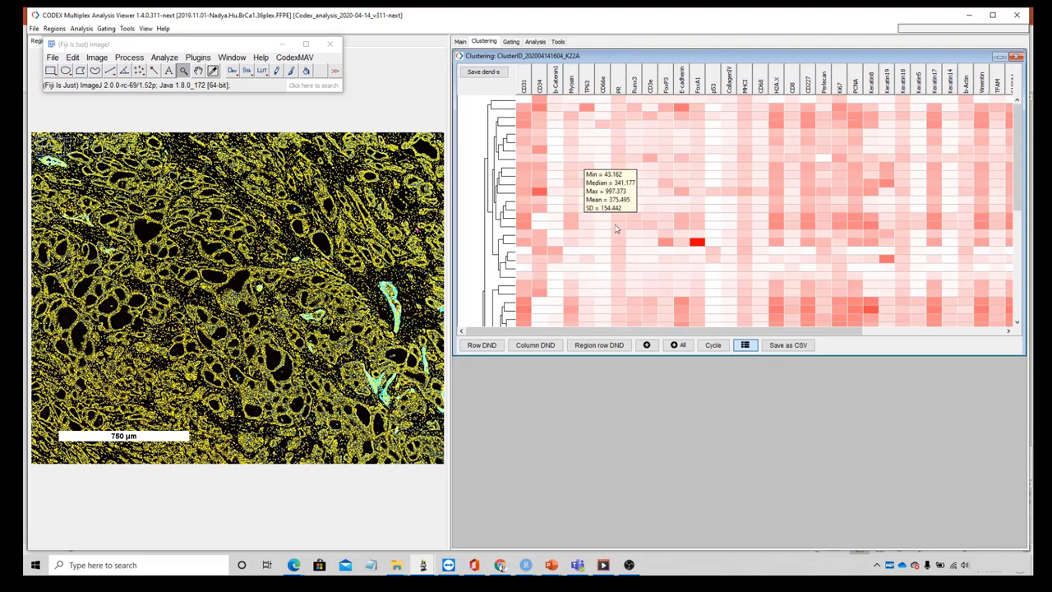
{"action": "left_click", "coordinate": [744, 345]}
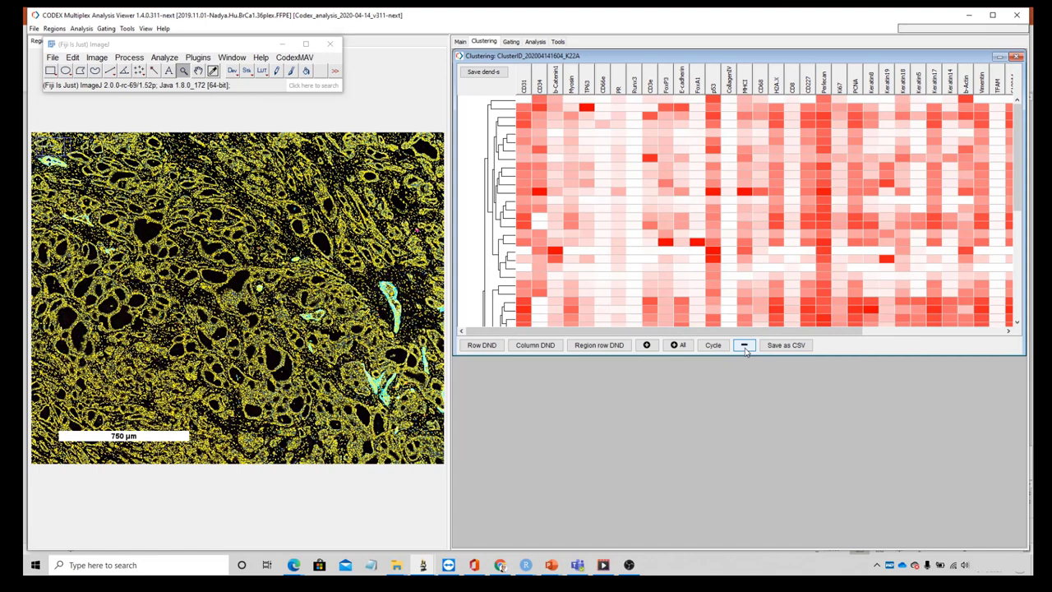
{"action": "left_click", "coordinate": [745, 345]}
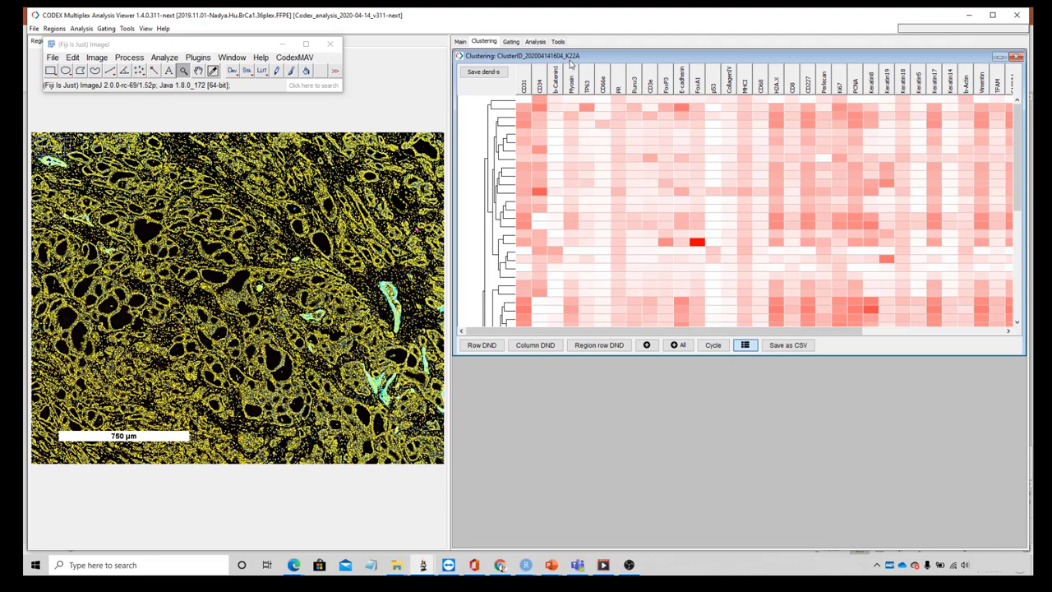
Turn off the dendrogram ordering of the heatmap's cluster rows and add all clusters as populations
{"action": "left_click", "coordinate": [492, 345]}
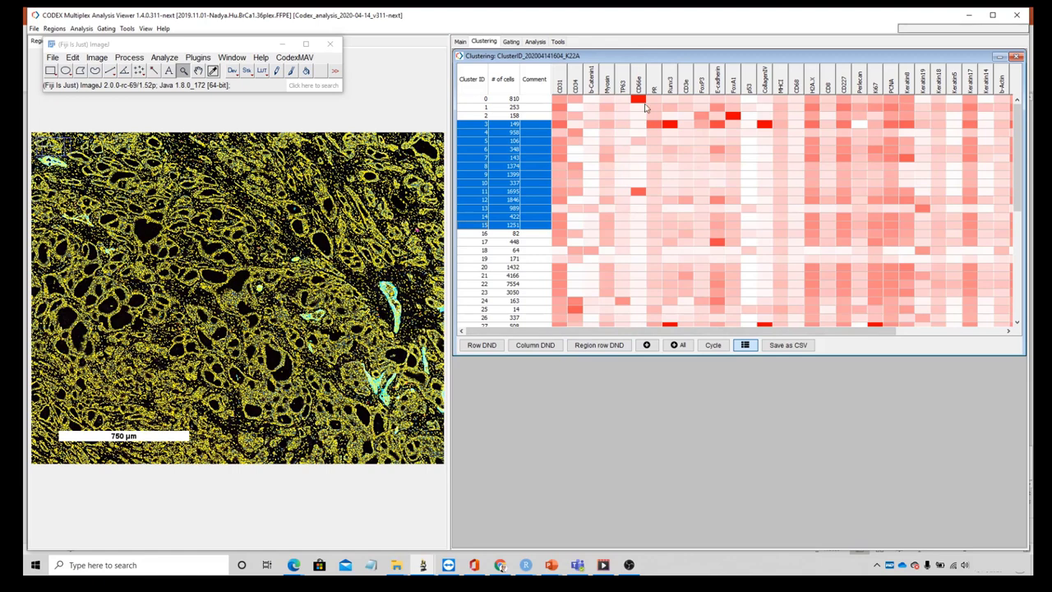
{"action": "left_click", "coordinate": [674, 346]}
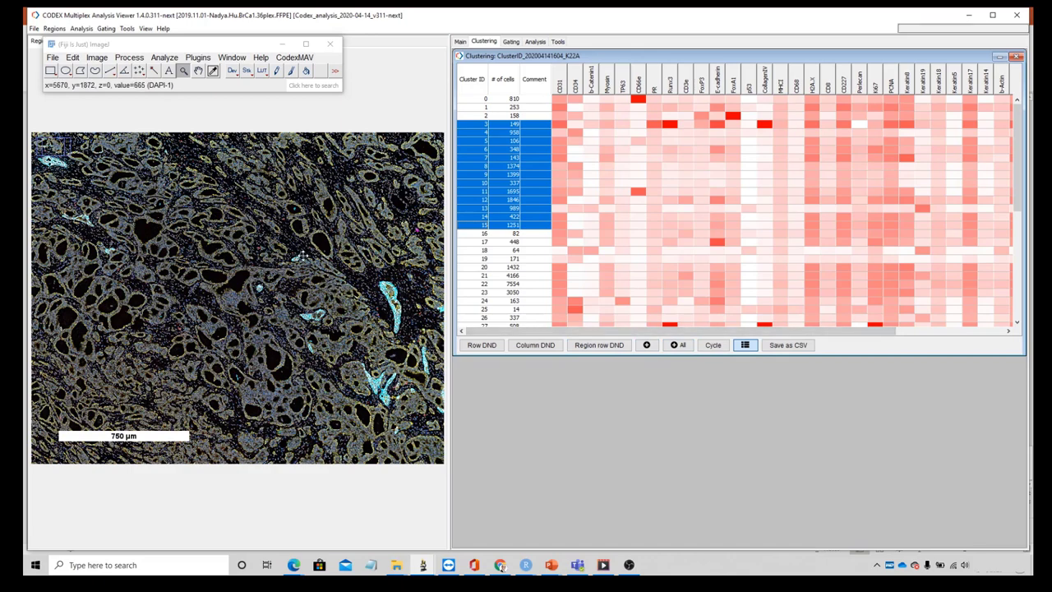
Bring up the Populations table clear of the other windows and hide the DAPI-2 gated population on the tissue image
{"action": "left_click", "coordinate": [460, 42]}
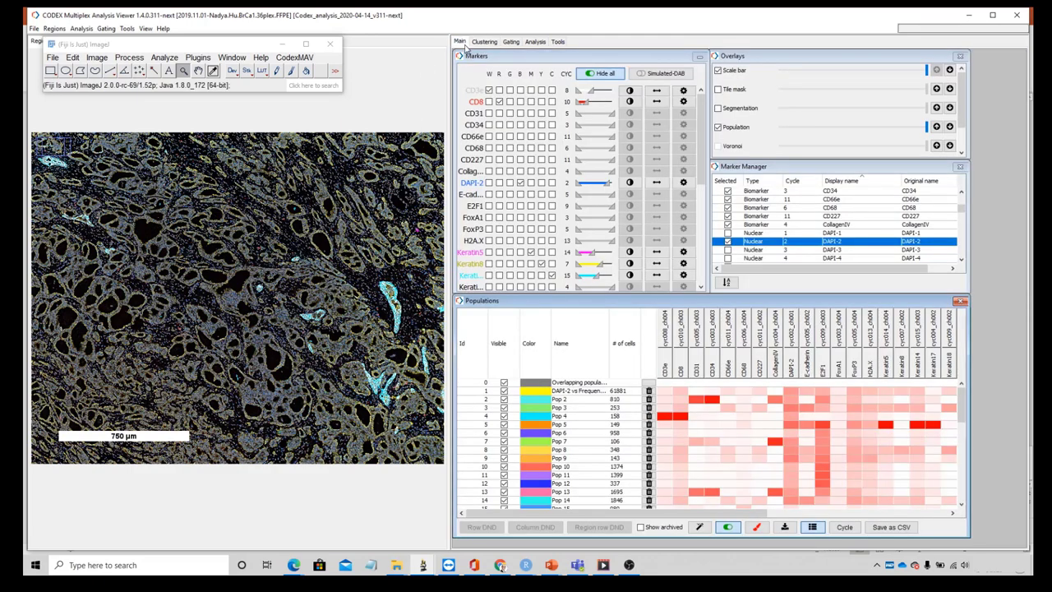
{"action": "mouse_move", "coordinate": [699, 301]}
{"action": "left_mouse_down"}
{"action": "mouse_move", "coordinate": [722, 159]}
{"action": "mouse_move", "coordinate": [705, 143]}
{"action": "left_mouse_up"}
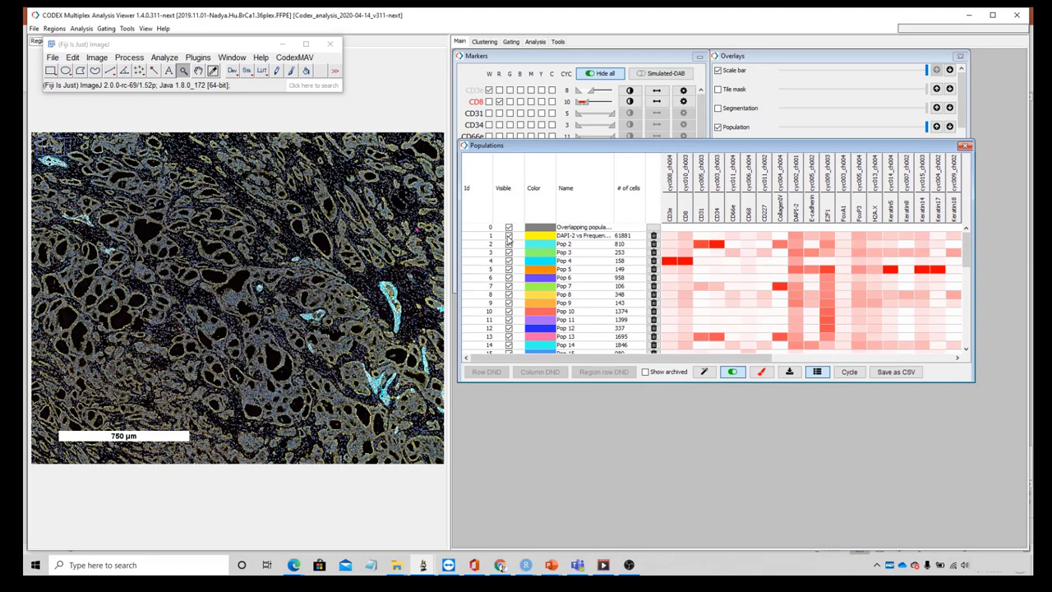
{"action": "left_click", "coordinate": [509, 236]}
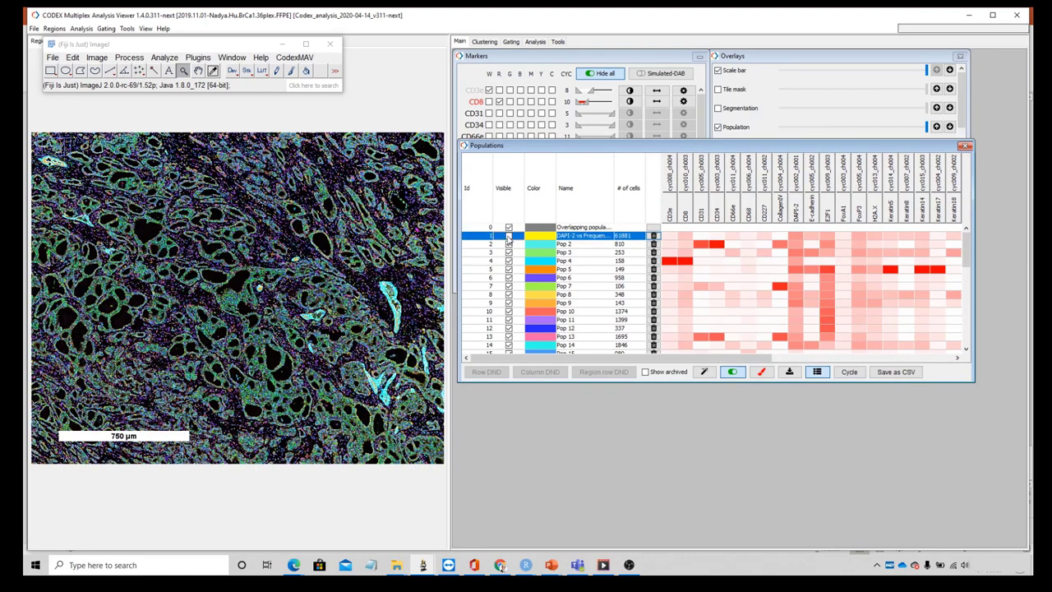
{"action": "scroll", "coordinate": [239, 297], "scroll_direction": "up", "scroll_amount": 4}
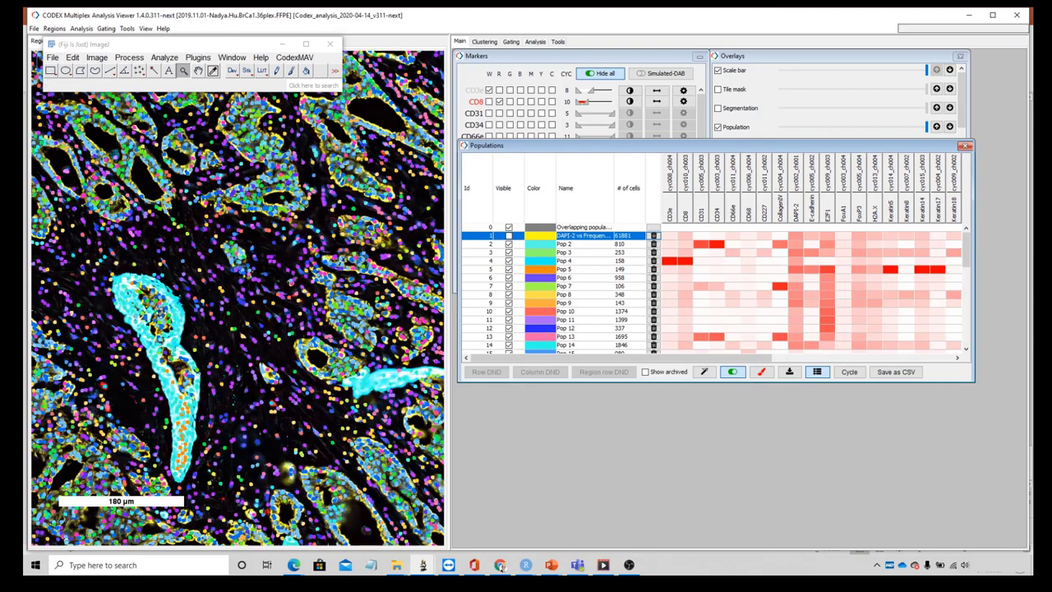
{"action": "scroll", "coordinate": [229, 370], "scroll_direction": "up", "scroll_amount": 1}
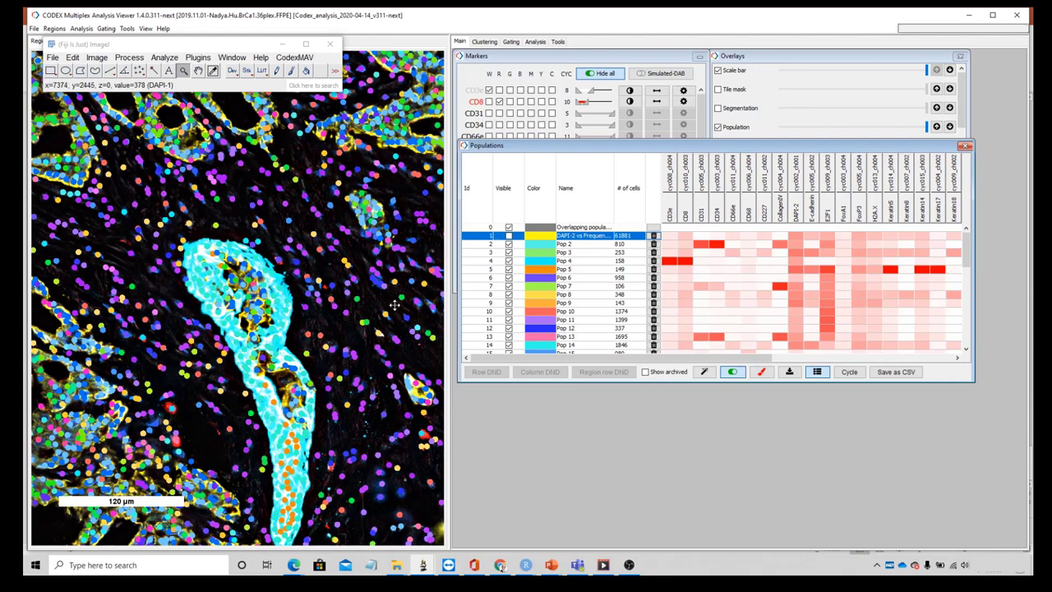
Recolour the populations automatically with a rainbow gradient and move the Populations window back below the Markers window
{"action": "left_click", "coordinate": [763, 374]}
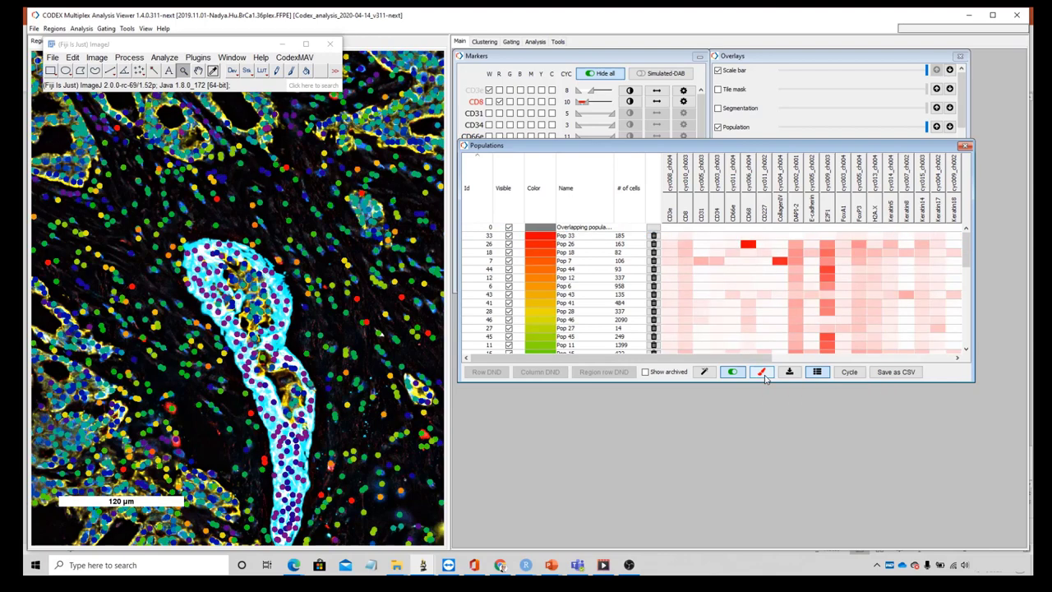
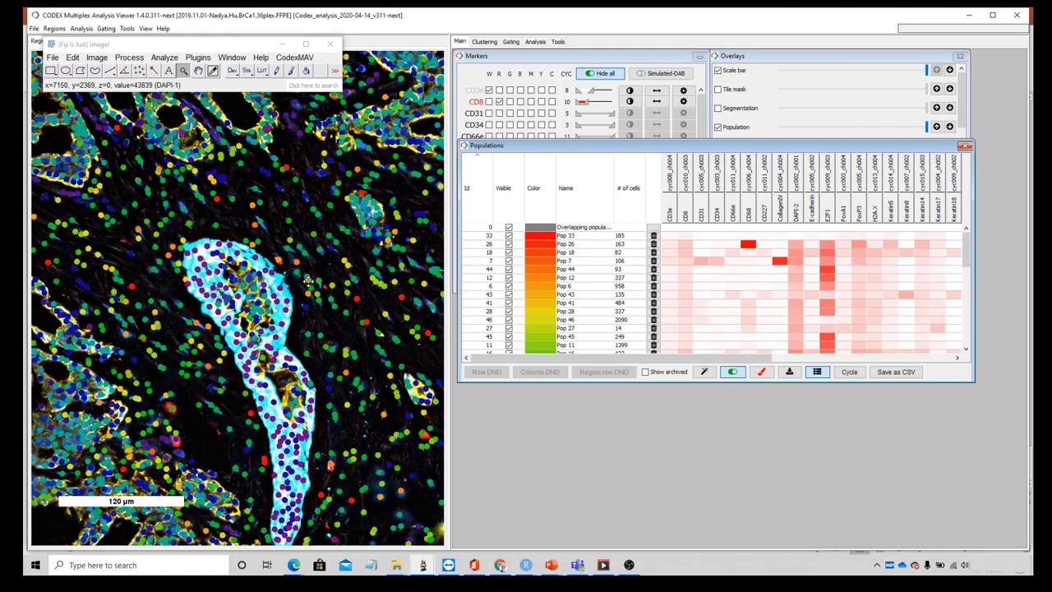
{"action": "right_click", "coordinate": [219, 352]}
{"action": "right_click", "coordinate": [219, 354]}
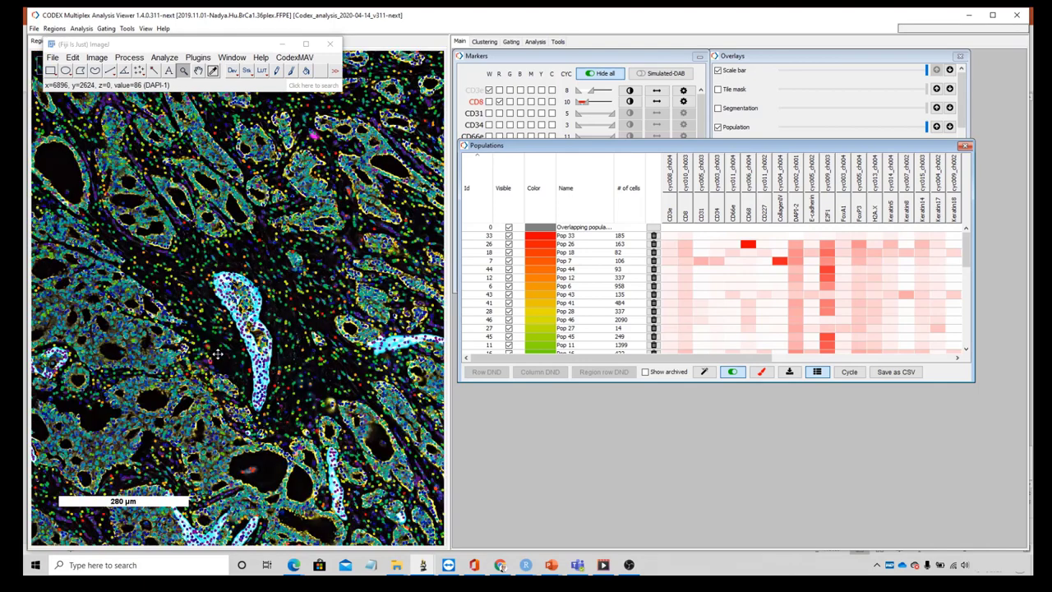
{"action": "left_click_drag", "start_coordinate": [565, 153], "coordinate": [563, 310]}
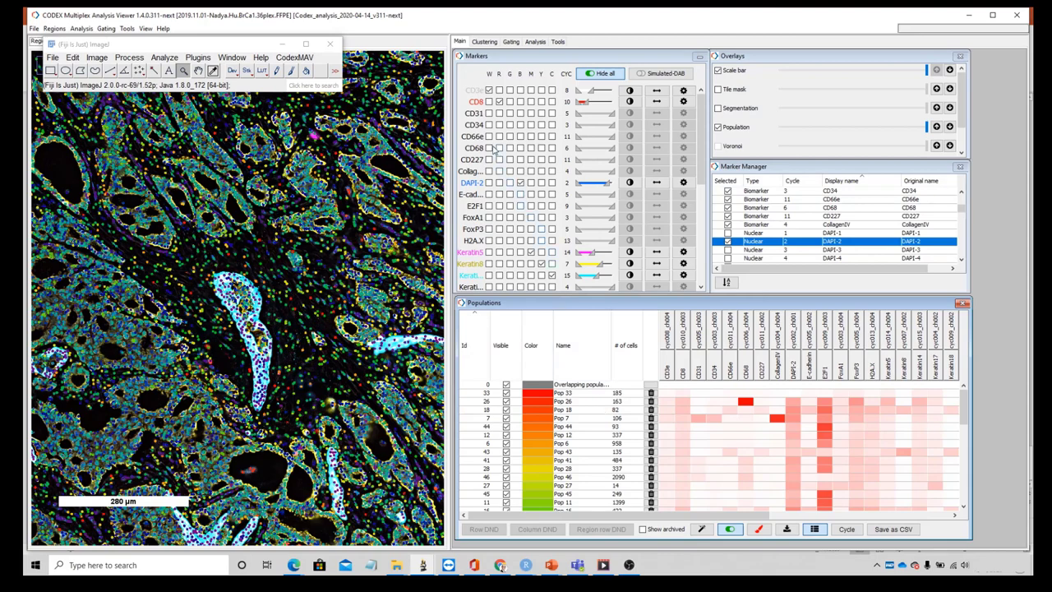
Create a new gating plot of all cells with tsne_x on the X axis and tsne_y on the Y axis
{"action": "left_click", "coordinate": [106, 29]}
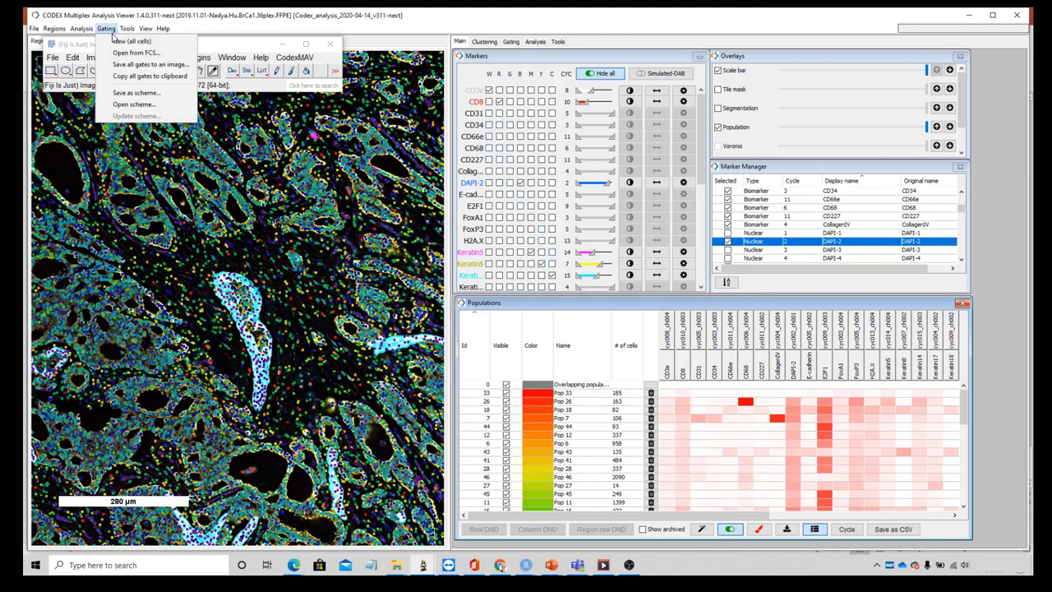
{"action": "left_click", "coordinate": [115, 37]}
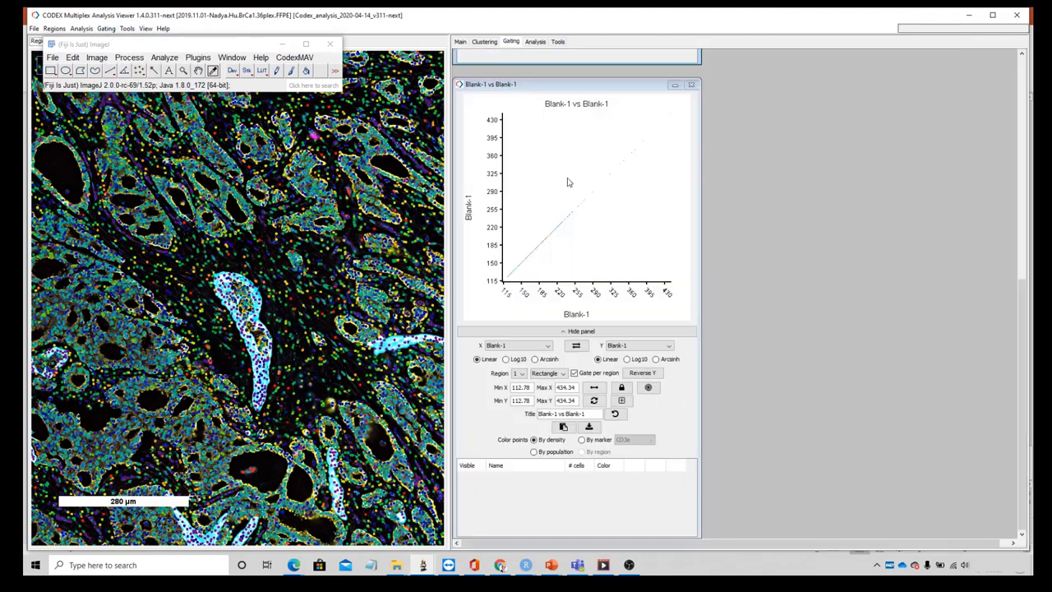
{"action": "left_click", "coordinate": [635, 345]}
{"action": "scroll", "coordinate": [640, 375], "scroll_direction": "down", "scroll_amount": 10}
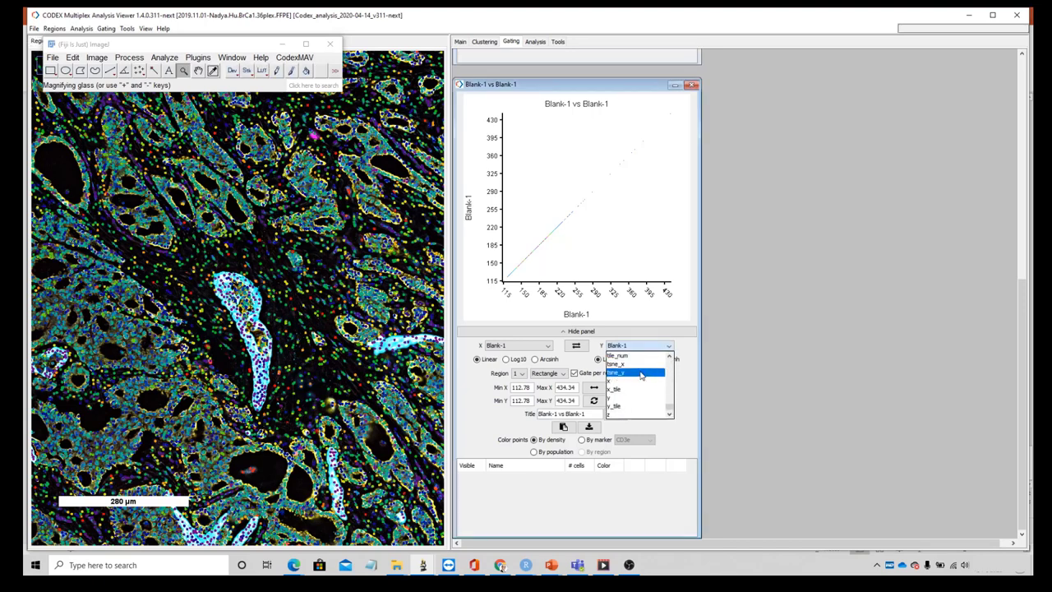
{"action": "left_click", "coordinate": [632, 372]}
{"action": "left_click", "coordinate": [547, 346]}
{"action": "scroll", "coordinate": [533, 372], "scroll_direction": "down", "scroll_amount": 10}
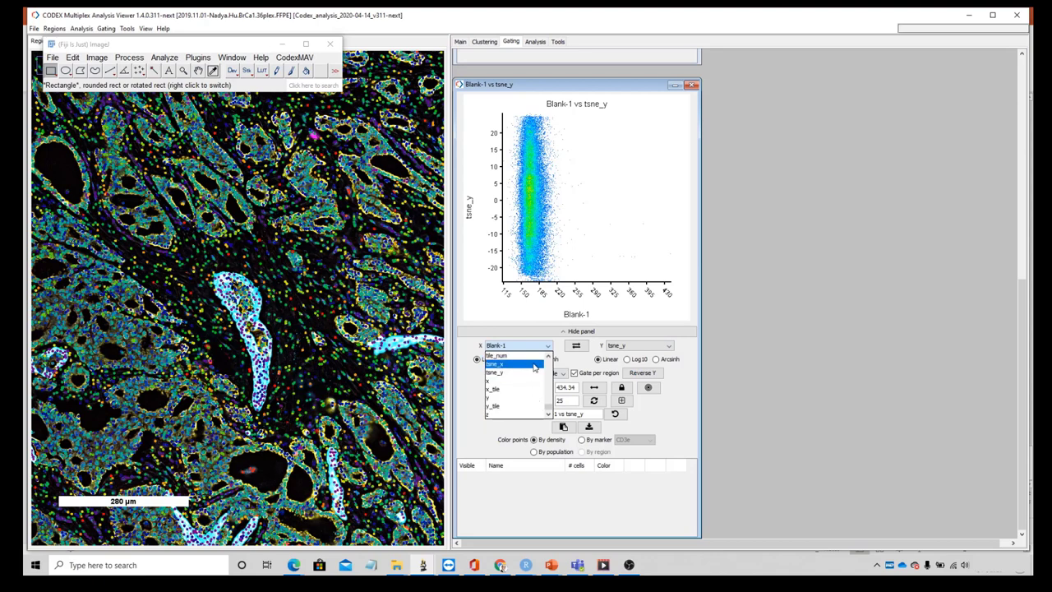
{"action": "left_click", "coordinate": [532, 364]}
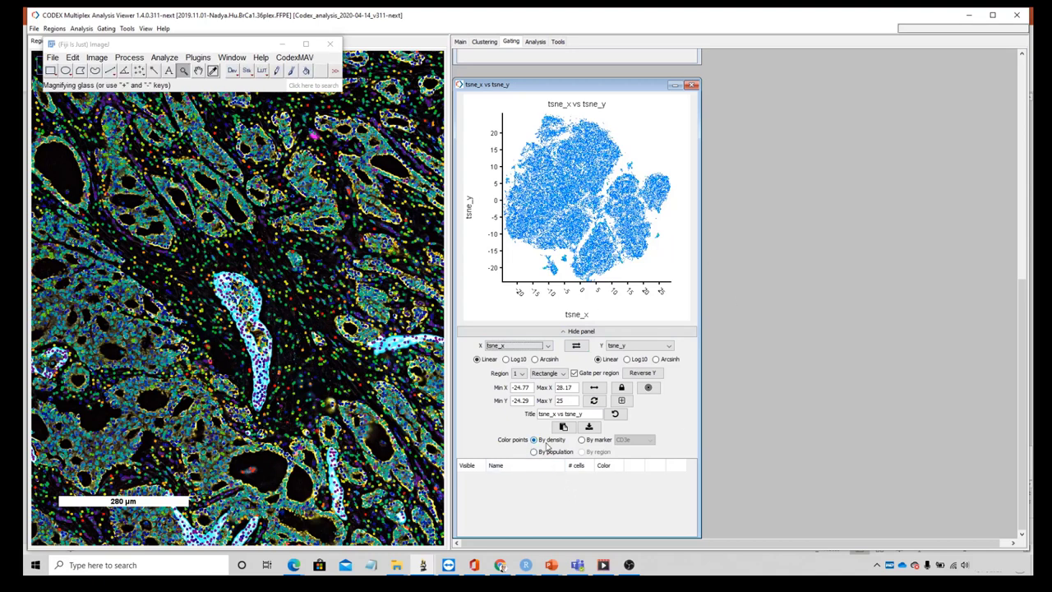
Colour the t-SNE plot's points by population, and switch the colouring to the CD3e marker
{"action": "left_click", "coordinate": [544, 452]}
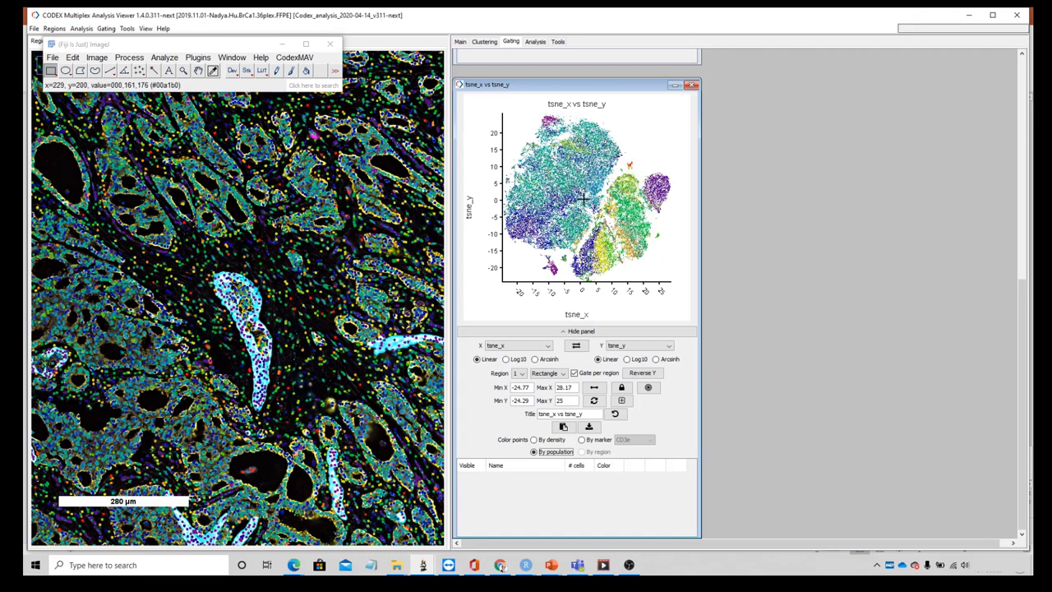
{"action": "left_click", "coordinate": [183, 70]}
{"action": "left_click", "coordinate": [597, 443]}
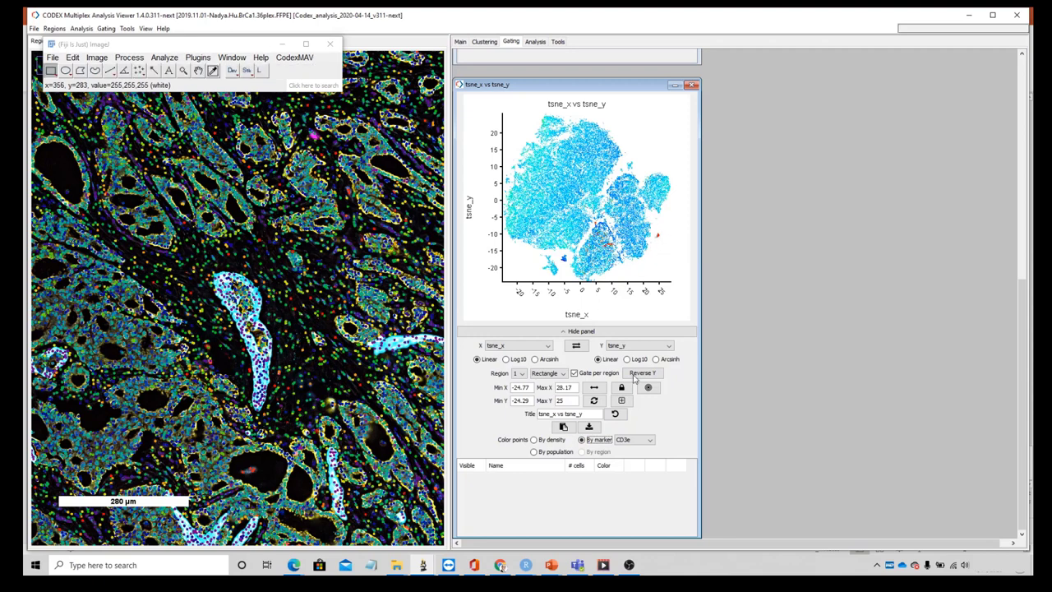
Inspect the t-SNE plot coloured by CD8, CD31 and CD34 in turn, and delete the stray gate drawn on it
{"action": "left_click", "coordinate": [647, 441]}
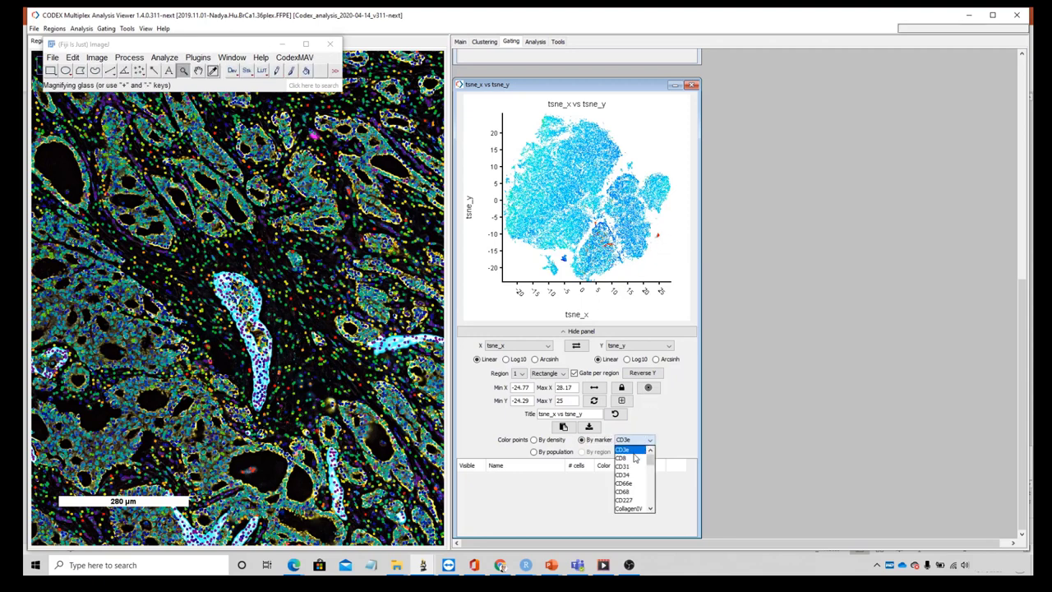
{"action": "left_click", "coordinate": [632, 459]}
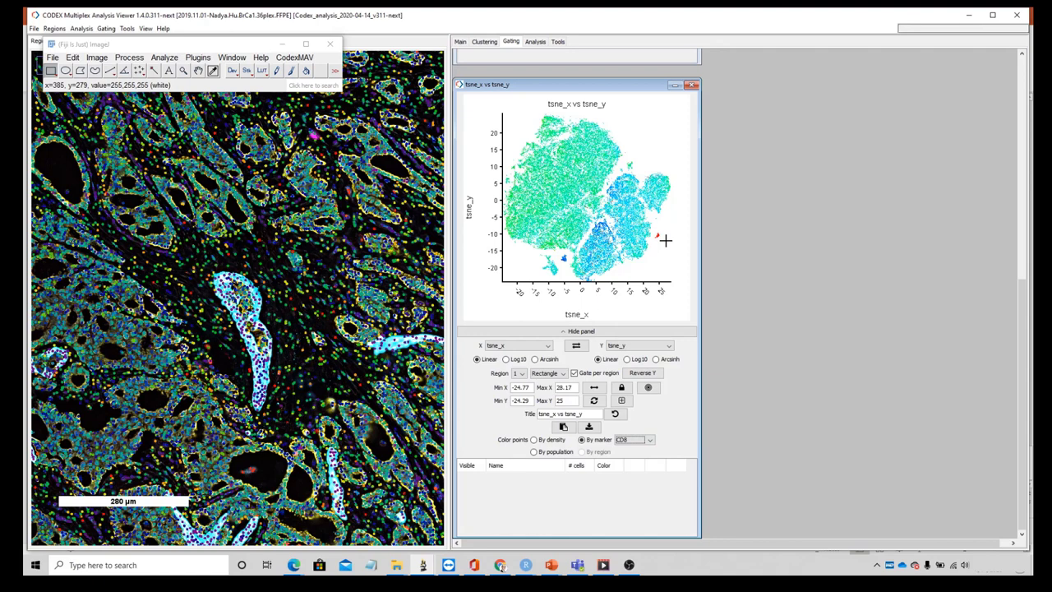
{"action": "left_click", "coordinate": [648, 441]}
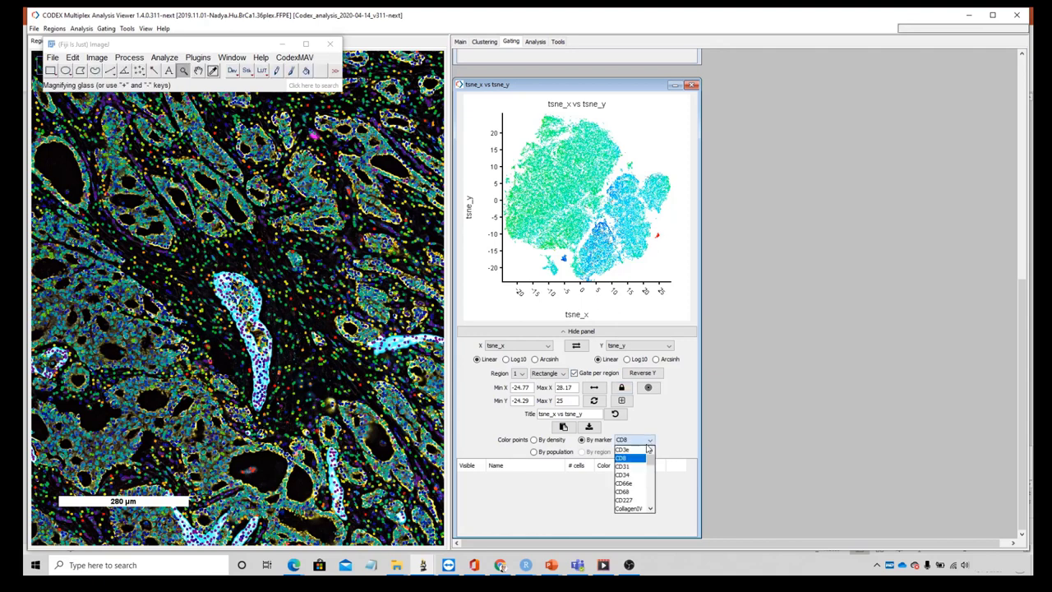
{"action": "left_click", "coordinate": [624, 466]}
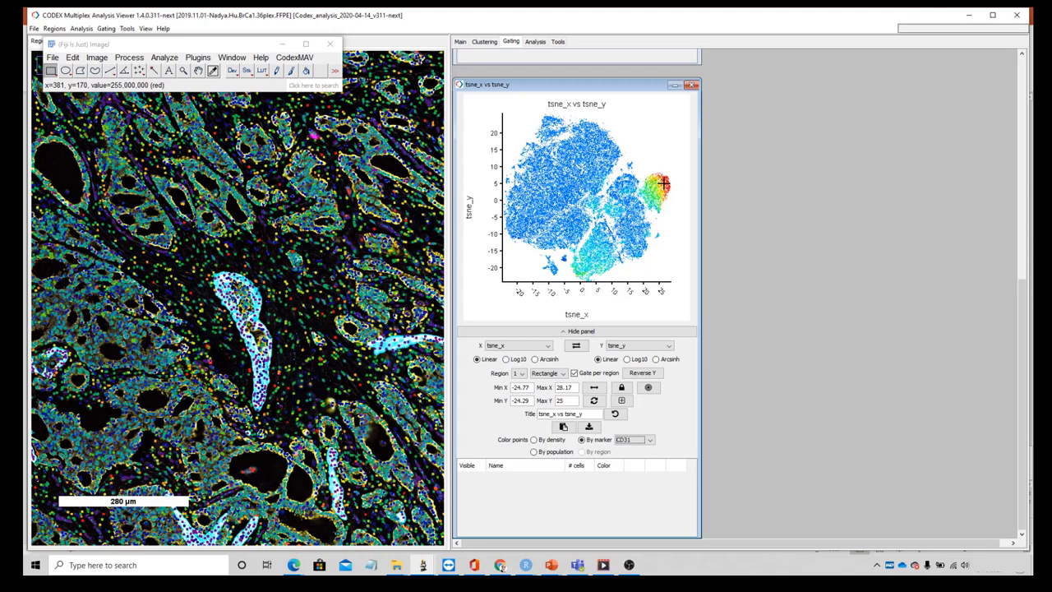
{"action": "left_click", "coordinate": [634, 440]}
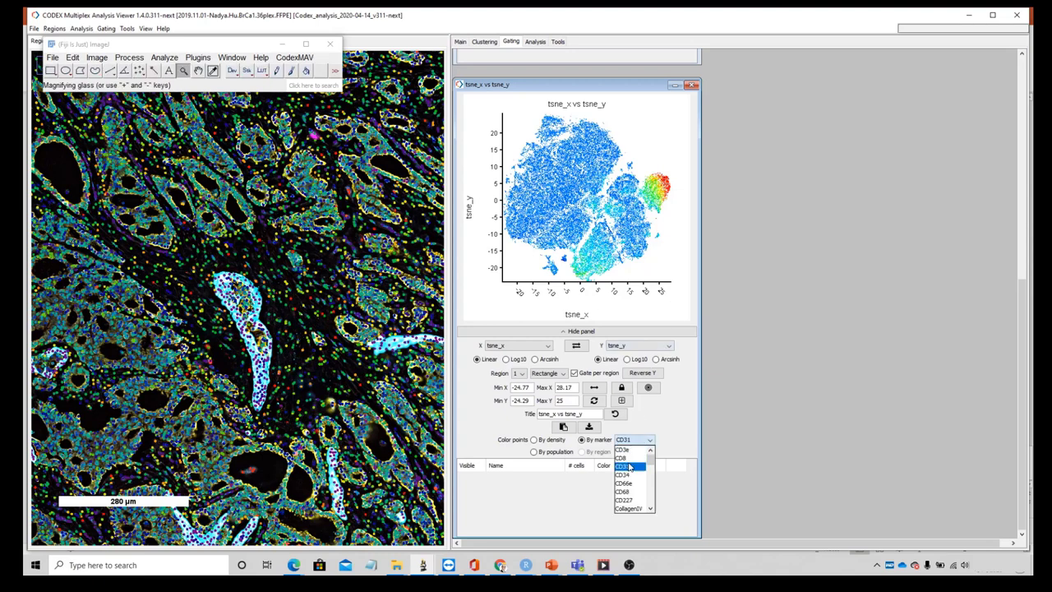
{"action": "left_click", "coordinate": [628, 474]}
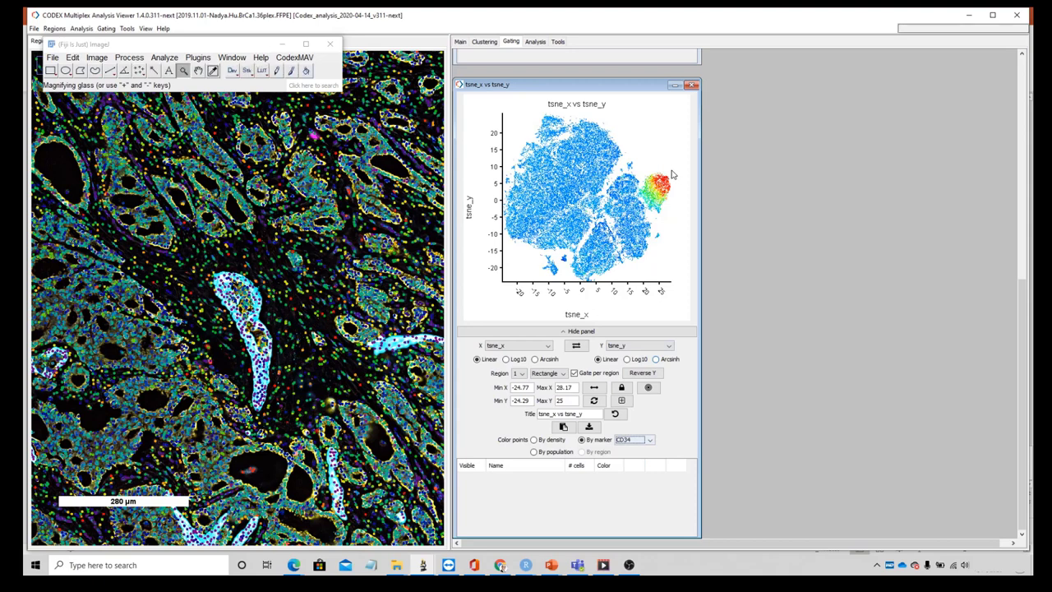
{"action": "left_click_drag", "start_coordinate": [646, 174], "coordinate": [650, 194]}
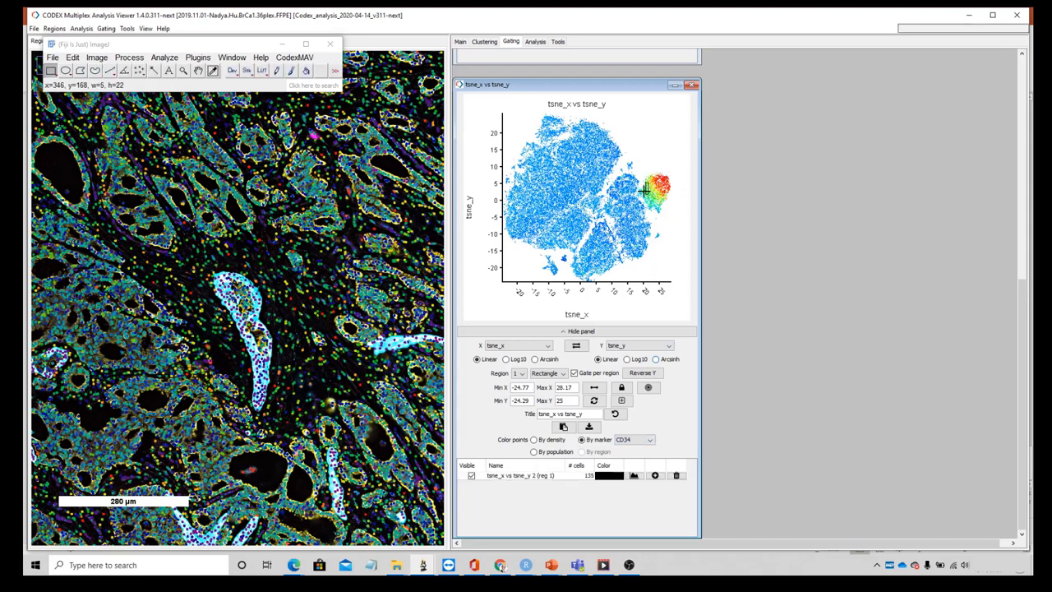
{"action": "left_click", "coordinate": [677, 478]}
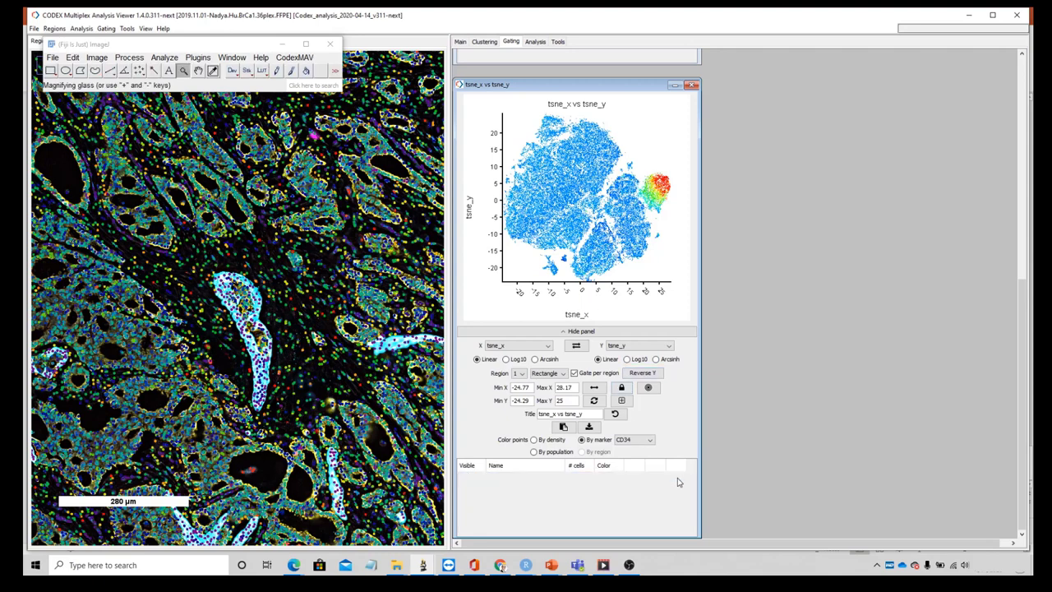
Inspect the t-SNE plot coloured by CD68, CollagenIV, E-cadherin, FoxP3 and Keratin8 in turn
{"action": "left_click", "coordinate": [634, 441]}
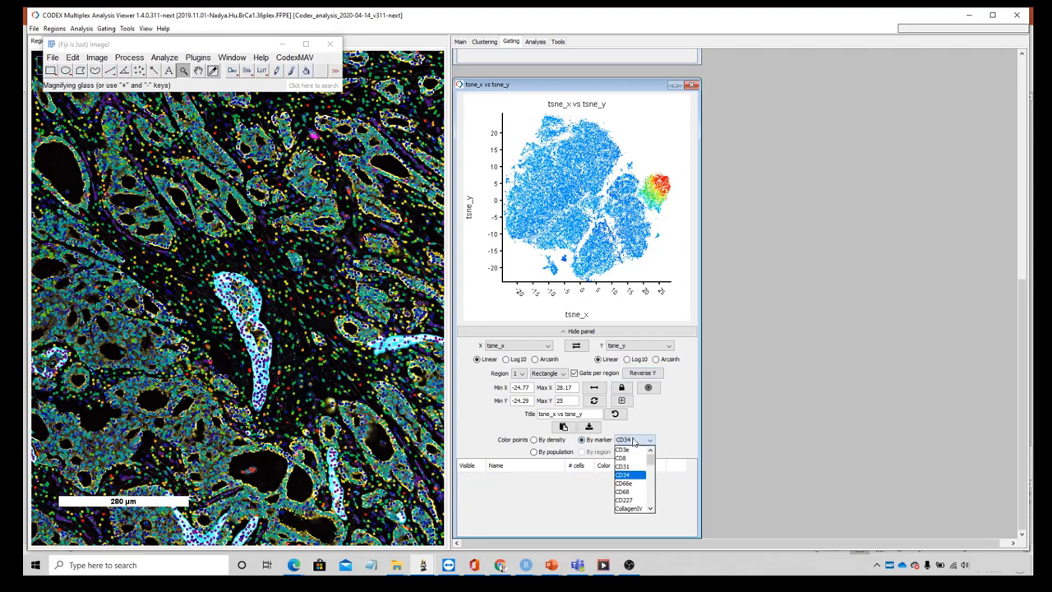
{"action": "left_click", "coordinate": [629, 492]}
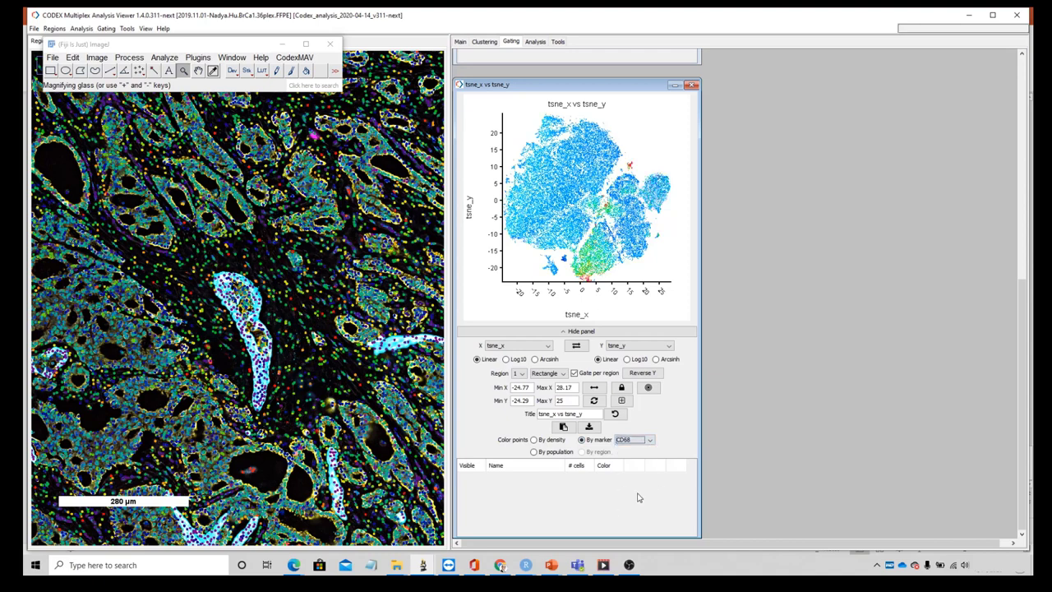
{"action": "left_click", "coordinate": [649, 441]}
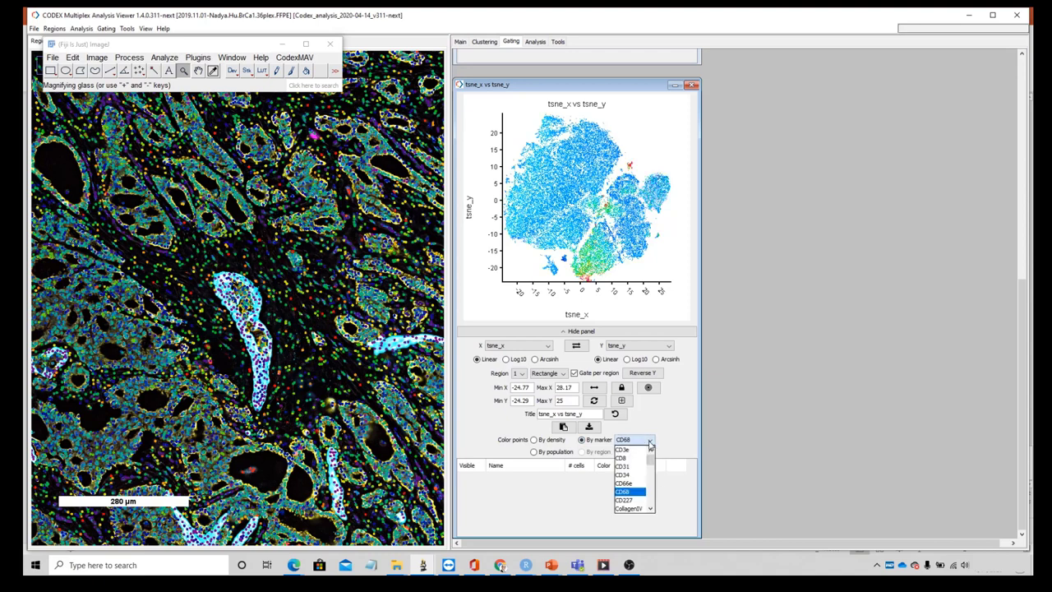
{"action": "left_click", "coordinate": [637, 485]}
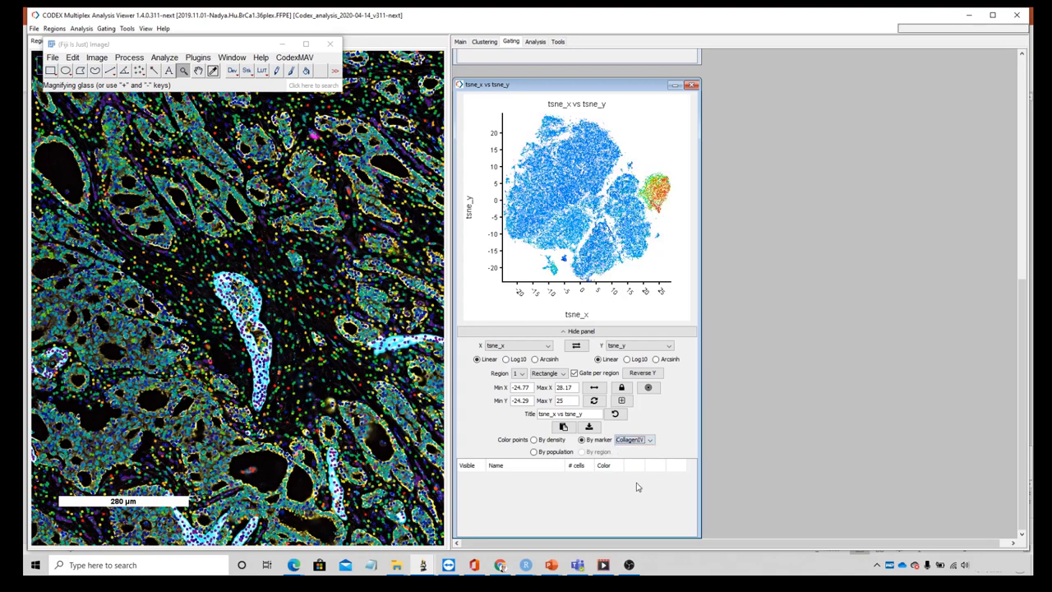
{"action": "left_click", "coordinate": [650, 440]}
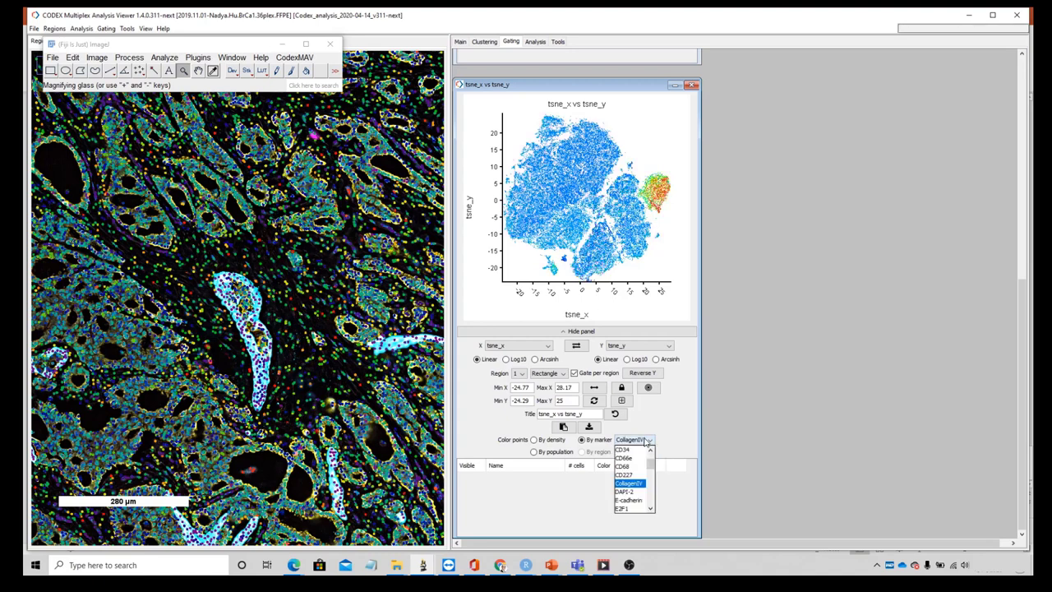
{"action": "left_click", "coordinate": [635, 500]}
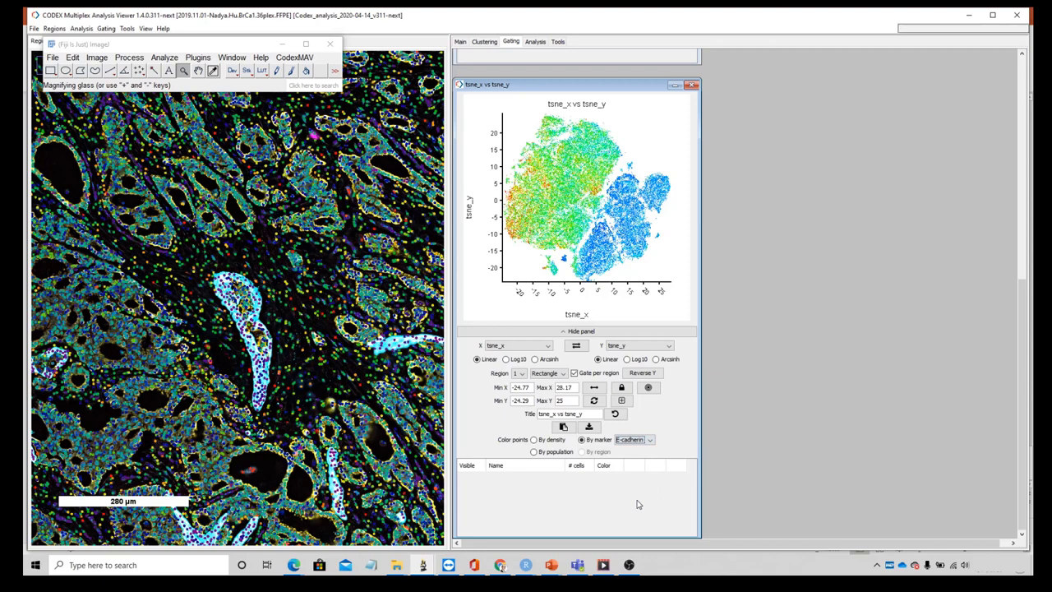
{"action": "left_click", "coordinate": [649, 441]}
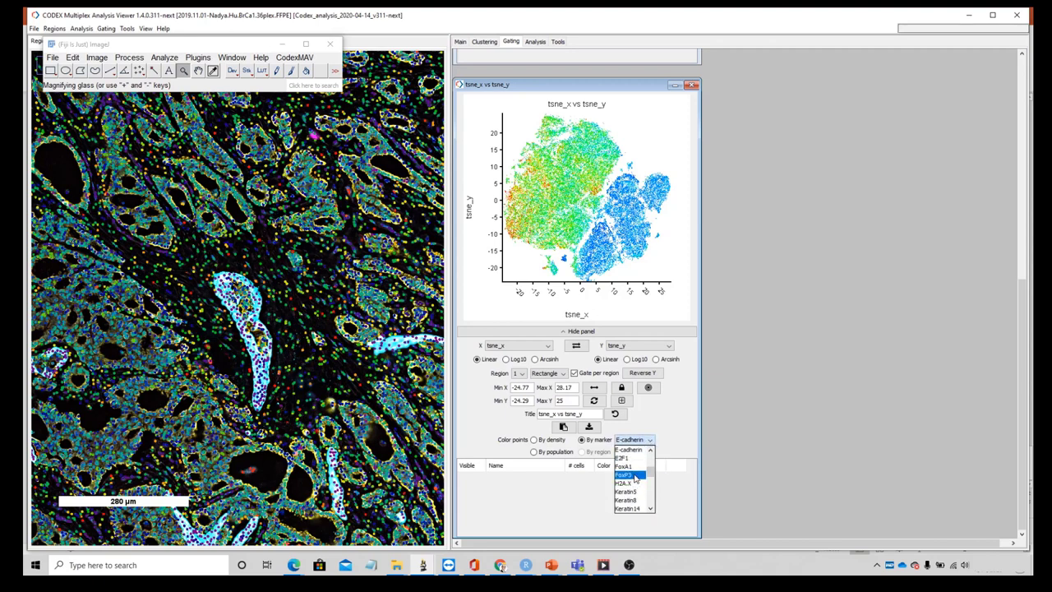
{"action": "left_click", "coordinate": [634, 476]}
{"action": "left_click", "coordinate": [649, 441]}
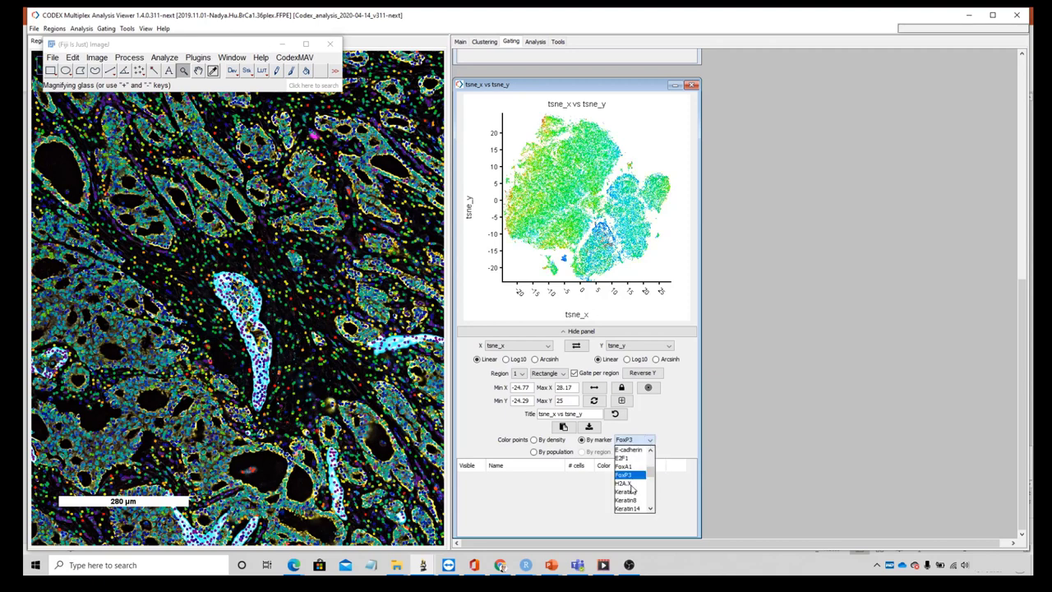
{"action": "left_click", "coordinate": [629, 504]}
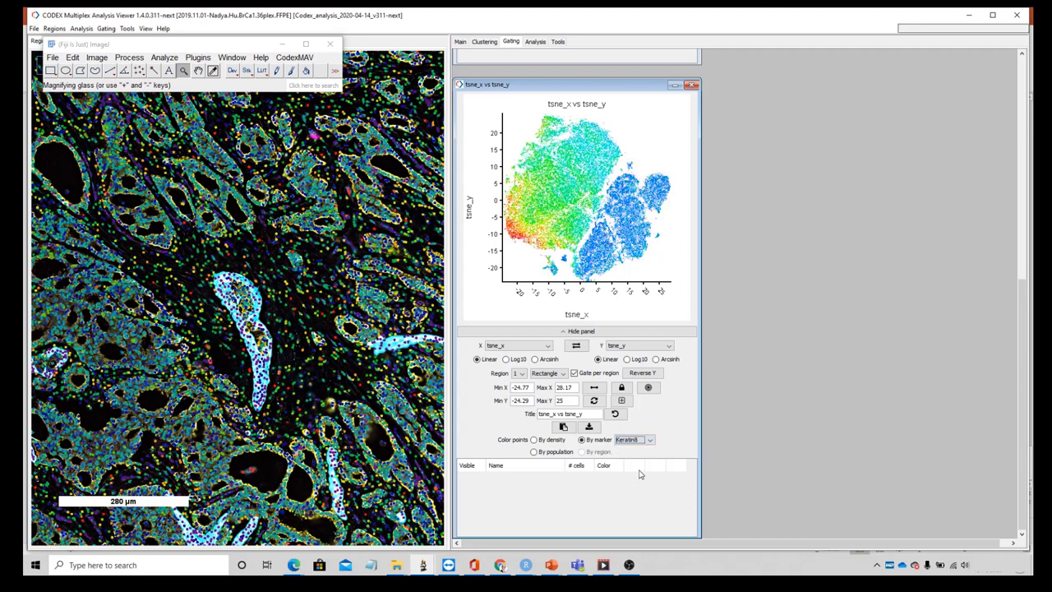
Inspect the t-SNE plot coloured by Keratin19, Vimentin and Keratin18 in turn
{"action": "left_click", "coordinate": [650, 441]}
{"action": "scroll", "coordinate": [633, 487], "scroll_direction": "down", "scroll_amount": 1}
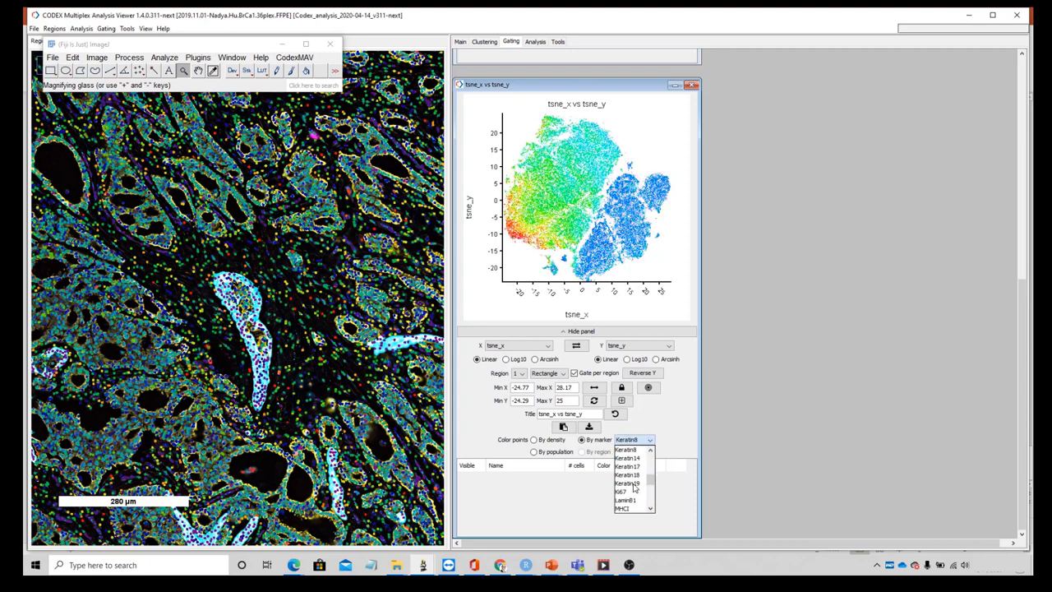
{"action": "left_click", "coordinate": [634, 487]}
{"action": "left_click", "coordinate": [649, 440]}
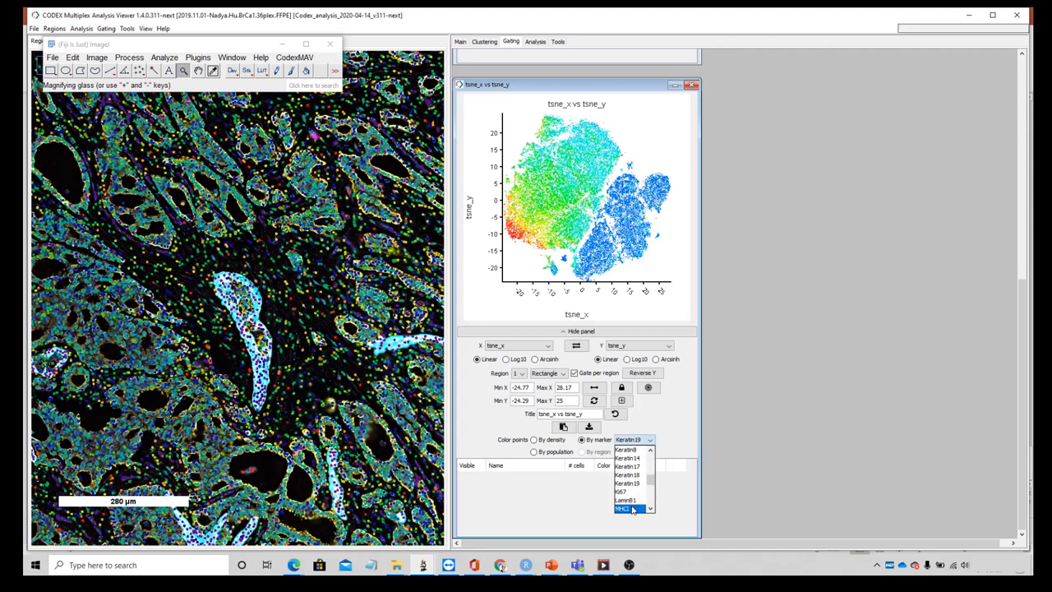
{"action": "scroll", "coordinate": [633, 507], "scroll_direction": "down", "scroll_amount": 3}
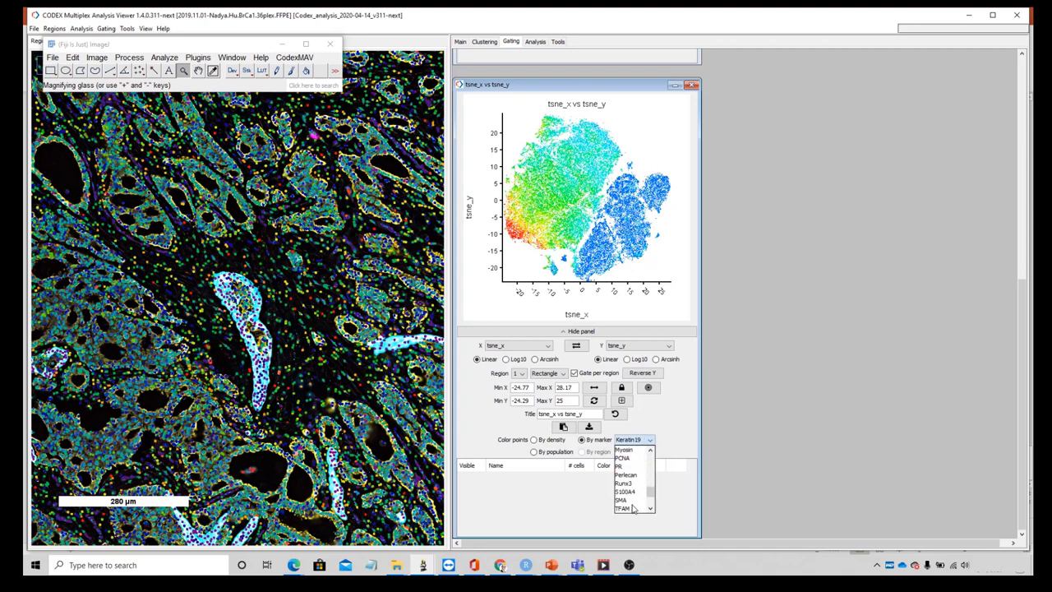
{"action": "scroll", "coordinate": [633, 509], "scroll_direction": "down", "scroll_amount": 2}
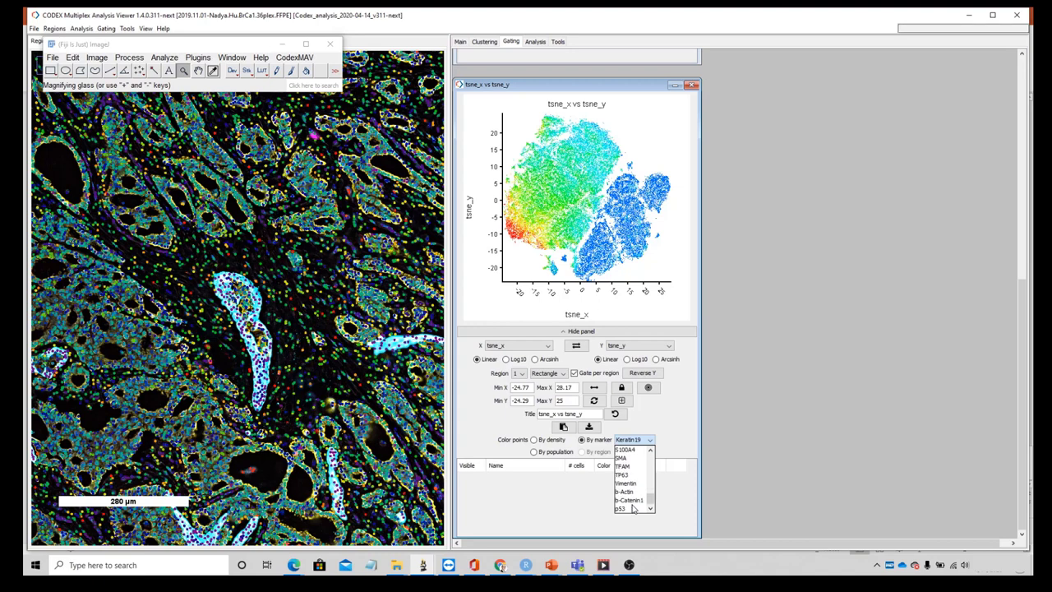
{"action": "scroll", "coordinate": [633, 508], "scroll_direction": "up", "scroll_amount": 1}
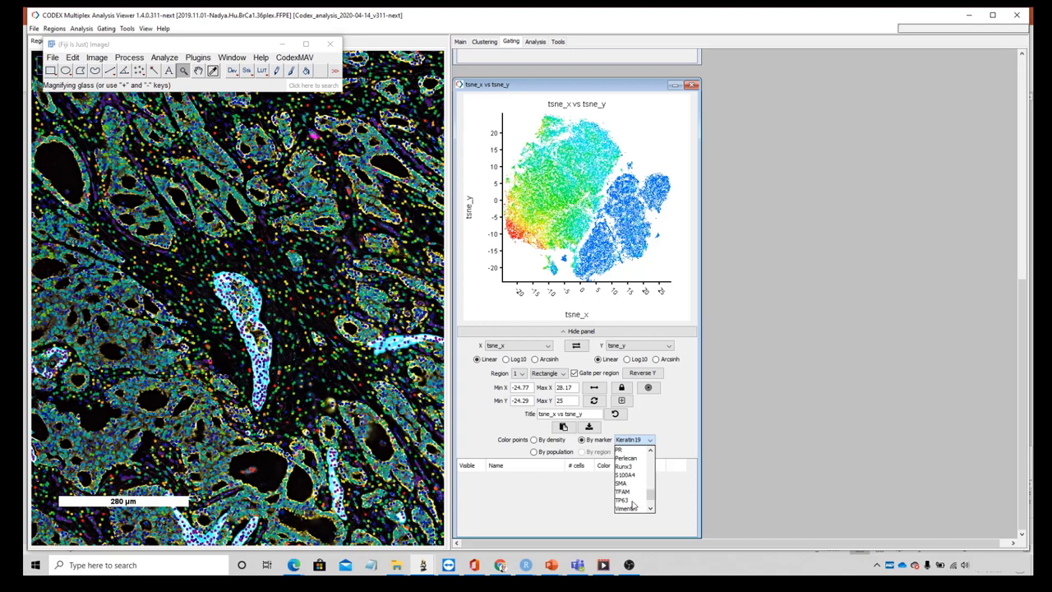
{"action": "left_click", "coordinate": [633, 508]}
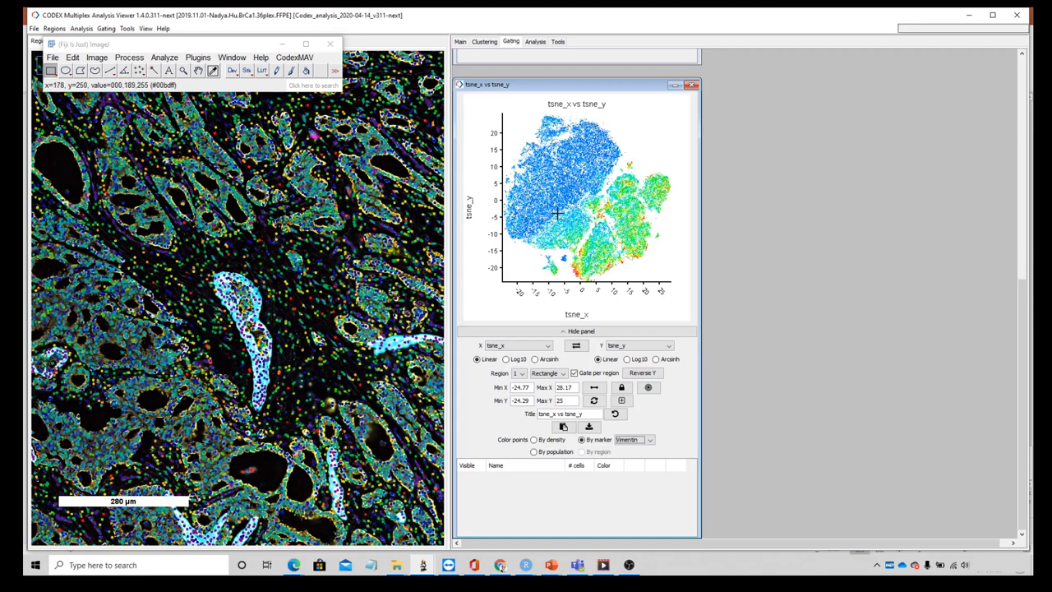
{"action": "left_click", "coordinate": [649, 440]}
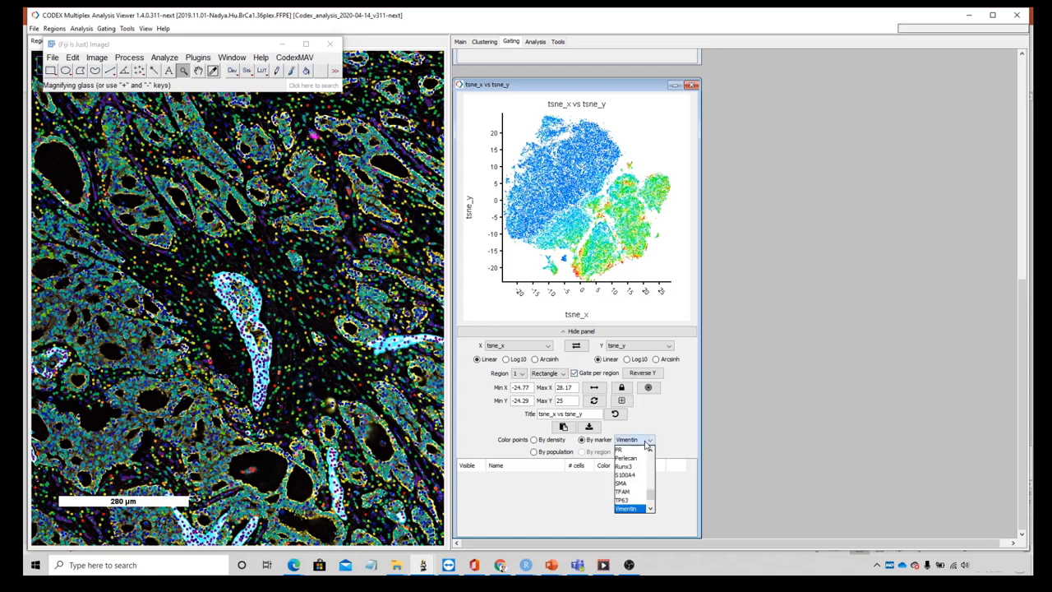
{"action": "scroll", "coordinate": [631, 481], "scroll_direction": "up", "scroll_amount": 4}
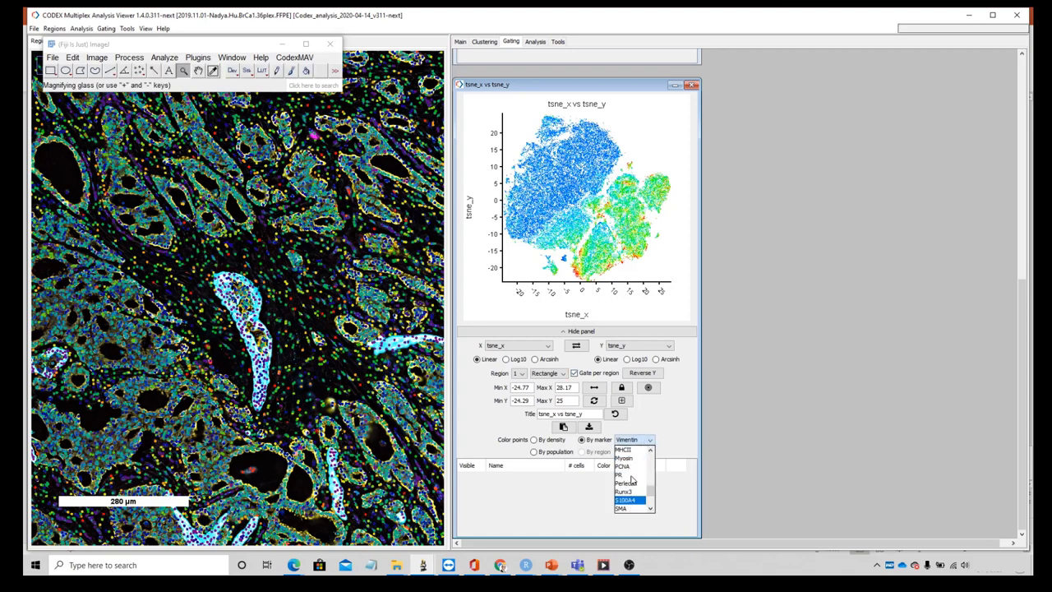
{"action": "left_click", "coordinate": [638, 465]}
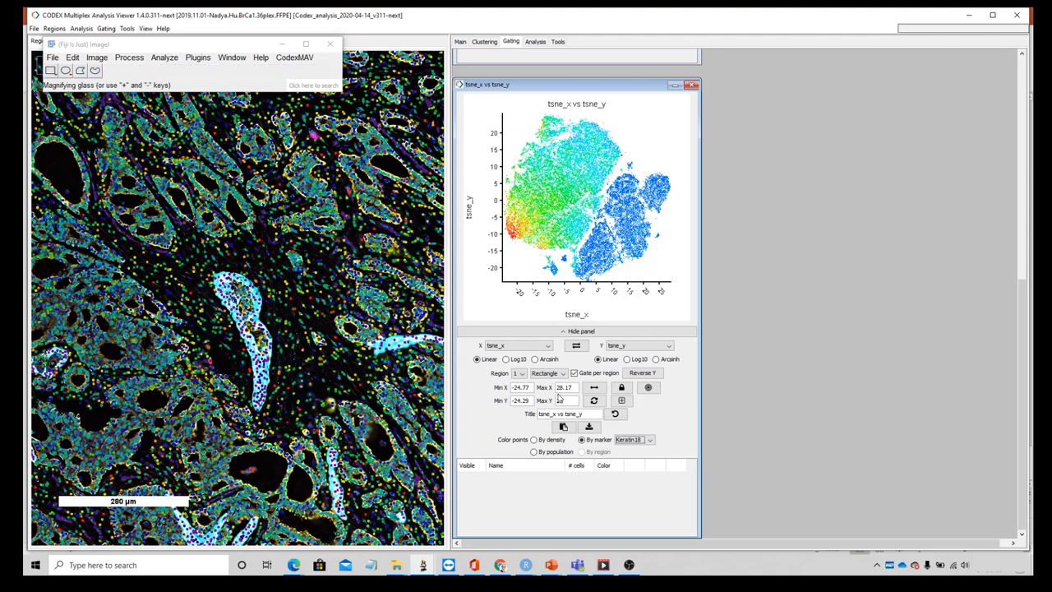
Draw a polygon gate on the t-SNE plot around the separate cell clusters with low Keratin18 expression
{"action": "left_click", "coordinate": [562, 374]}
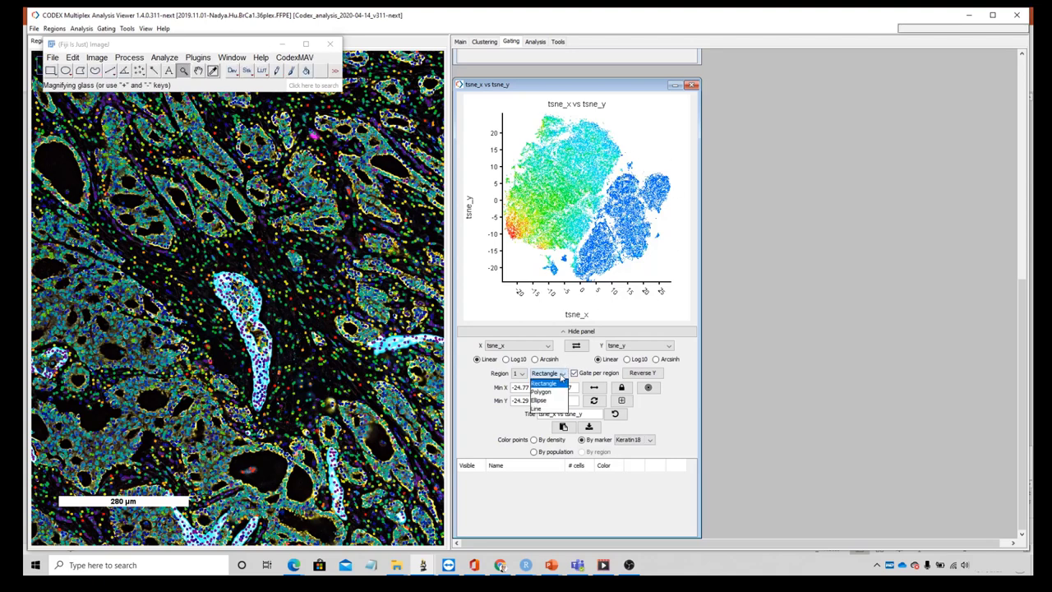
{"action": "left_click", "coordinate": [554, 392]}
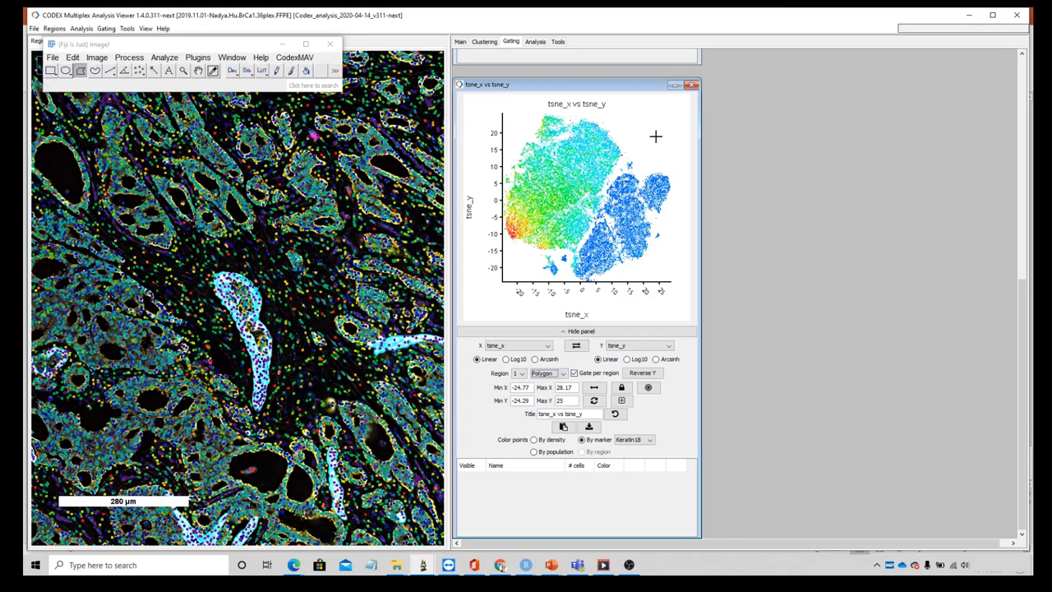
{"action": "left_click", "coordinate": [649, 136]}
{"action": "left_click", "coordinate": [615, 169]}
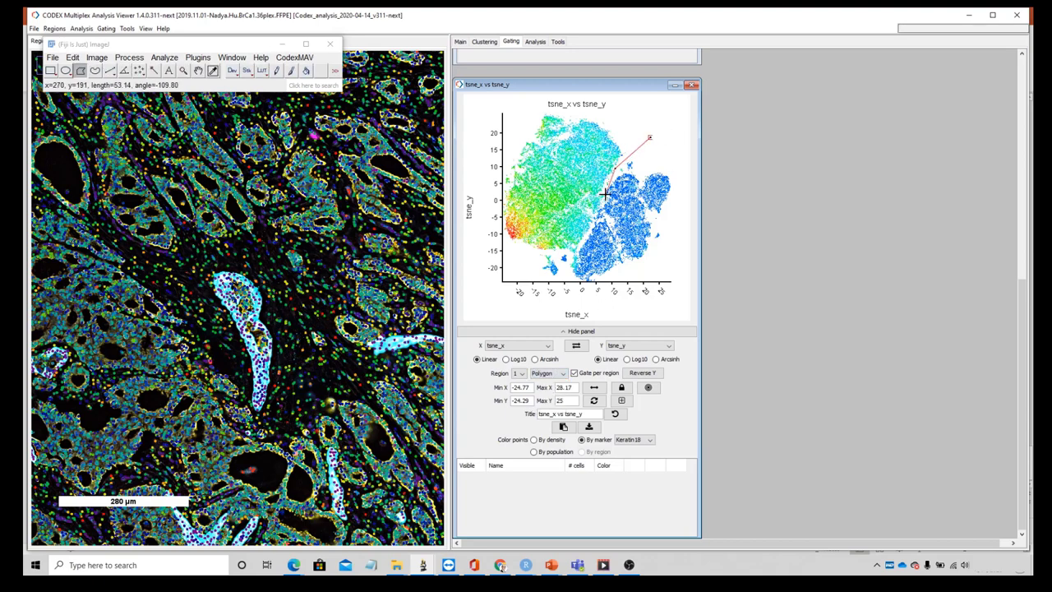
{"action": "left_click", "coordinate": [557, 273]}
{"action": "left_click", "coordinate": [613, 284]}
{"action": "left_click", "coordinate": [671, 227]}
{"action": "left_click", "coordinate": [670, 173]}
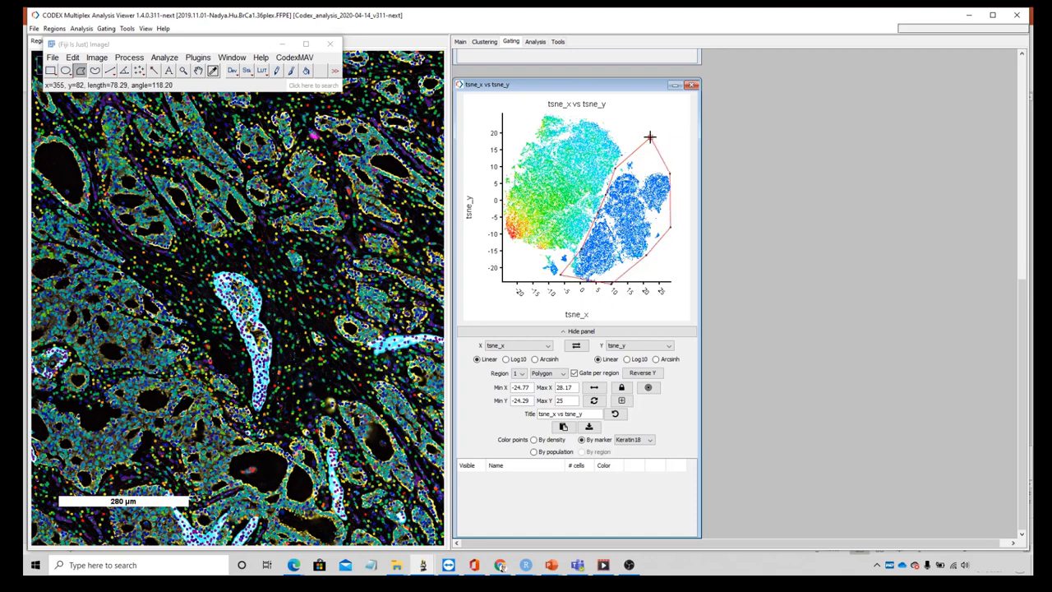
{"action": "left_click", "coordinate": [649, 136]}
Draw a second polygon gate around the large Keratin18-expressing cell mass, following the edge of the first gate
{"action": "left_click", "coordinate": [616, 122]}
{"action": "left_click", "coordinate": [528, 118]}
{"action": "left_click", "coordinate": [496, 190]}
{"action": "left_click", "coordinate": [502, 246]}
{"action": "left_click", "coordinate": [542, 278]}
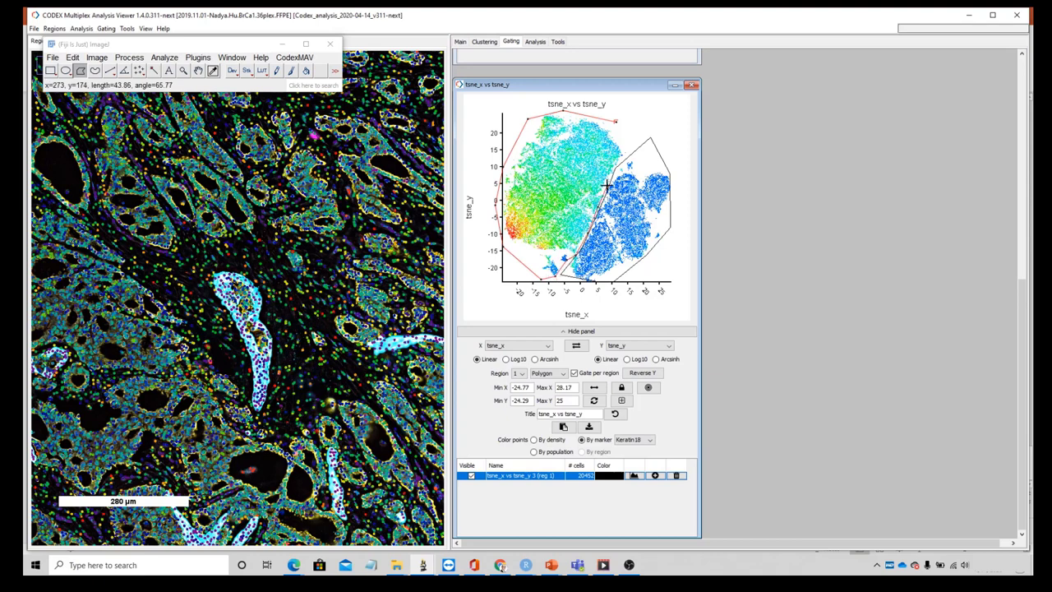
{"action": "left_click", "coordinate": [634, 141]}
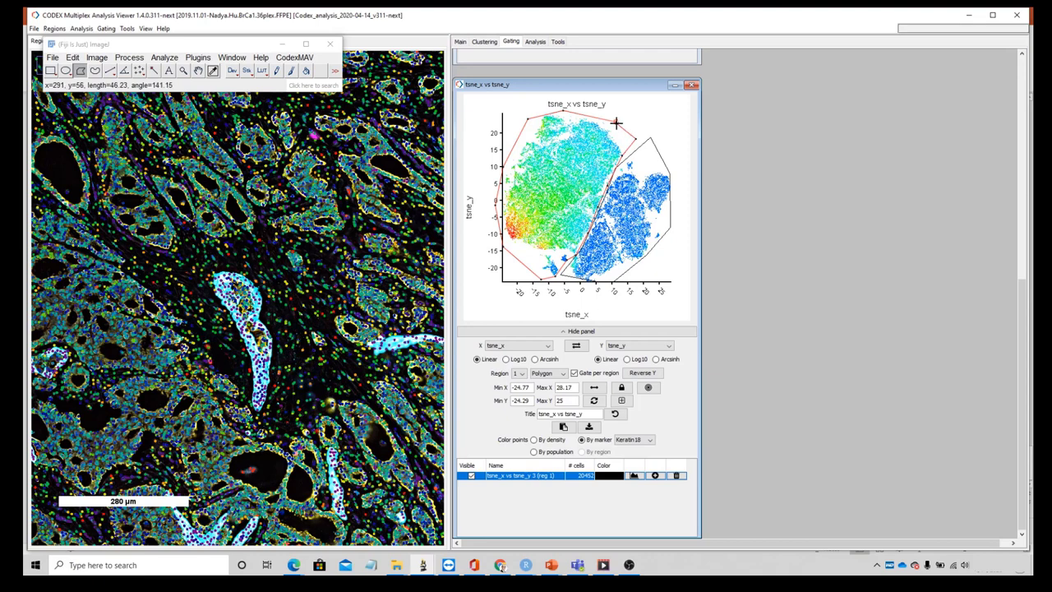
{"action": "left_click", "coordinate": [616, 122]}
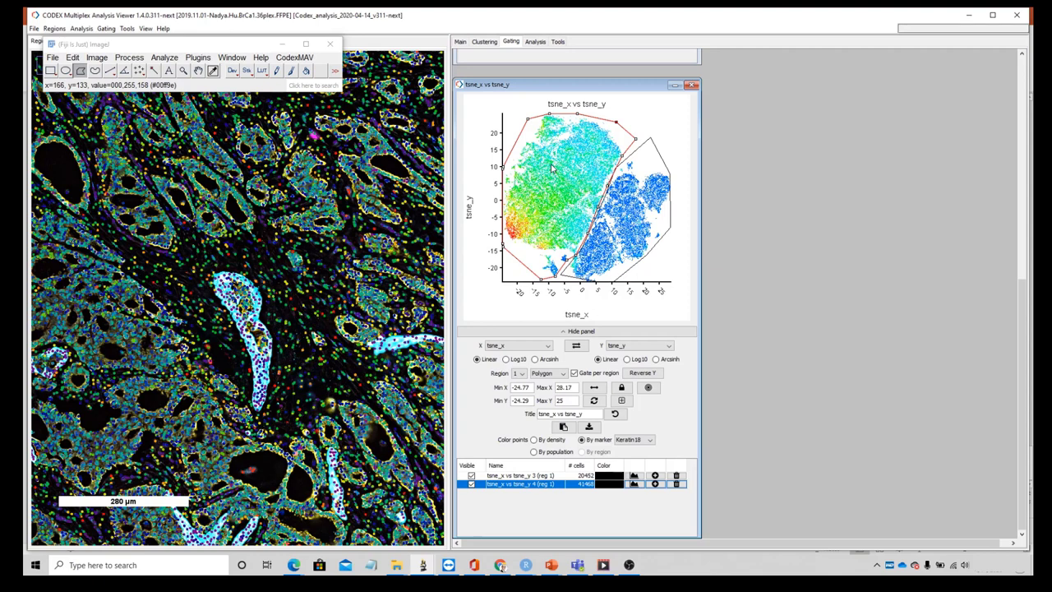
Colour the low-Keratin18 gate red and the Keratin18-expressing gate green
{"action": "left_click", "coordinate": [610, 476]}
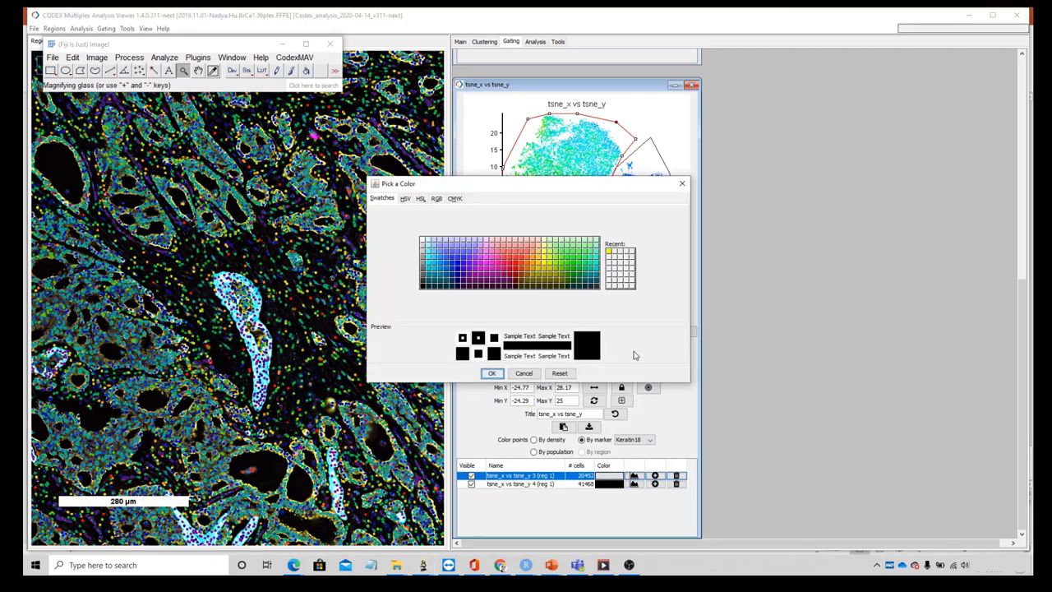
{"action": "left_click", "coordinate": [517, 263]}
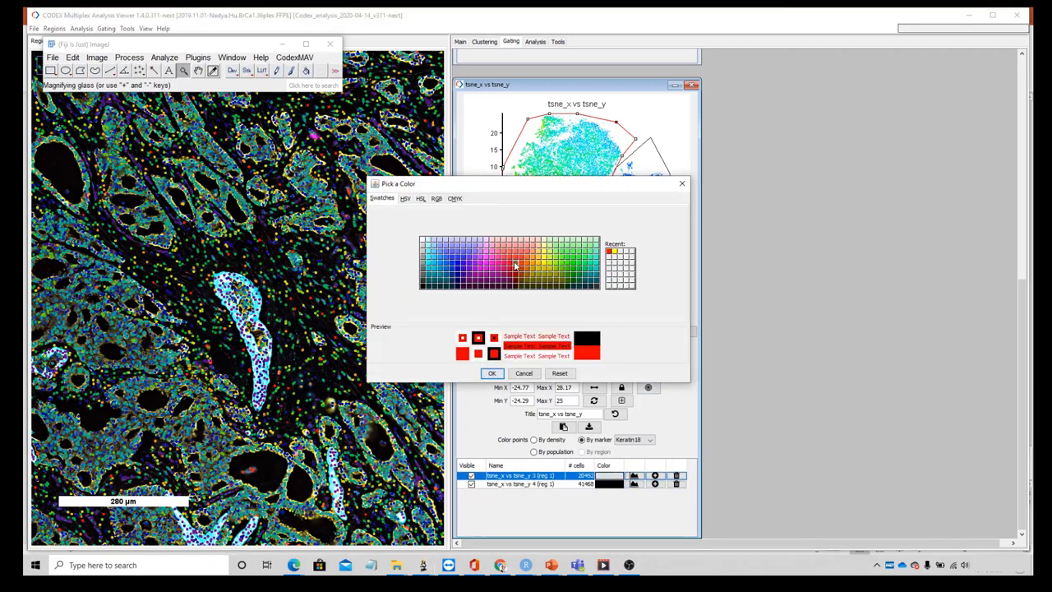
{"action": "left_click", "coordinate": [492, 374]}
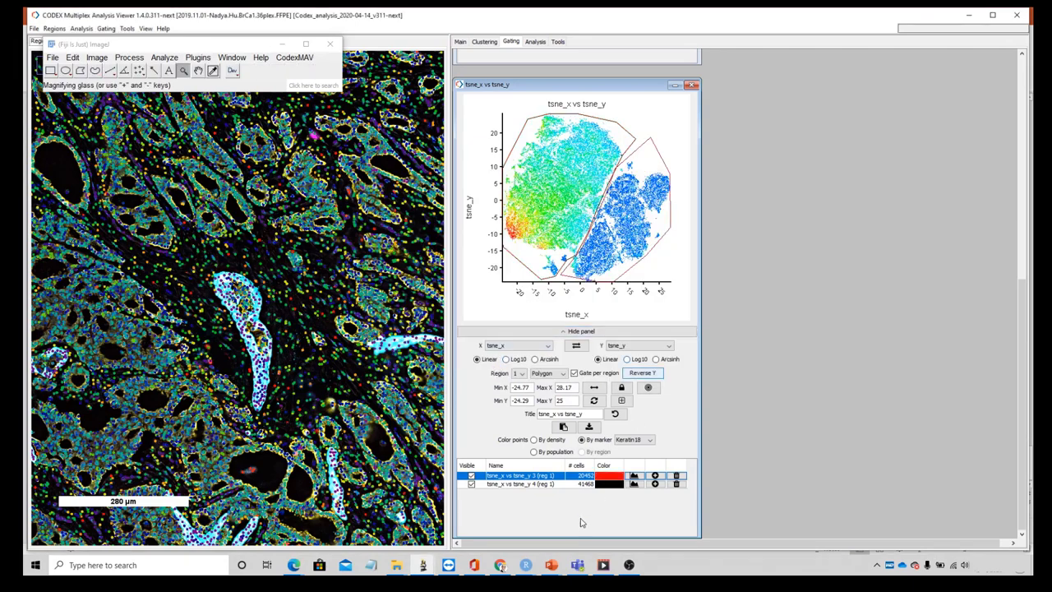
{"action": "left_click", "coordinate": [610, 484]}
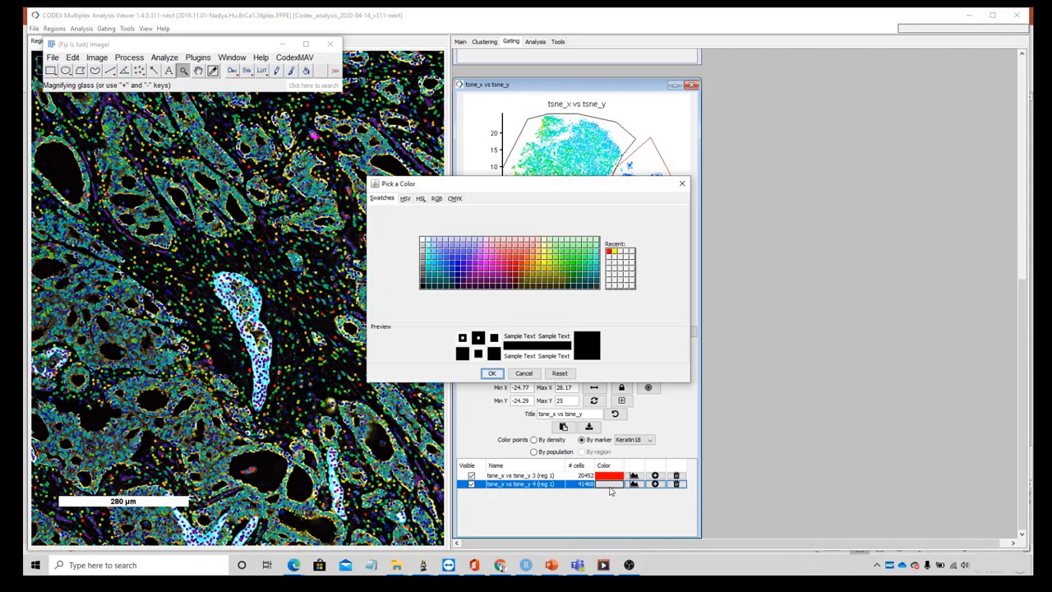
{"action": "left_click", "coordinate": [575, 263]}
{"action": "left_click", "coordinate": [492, 373]}
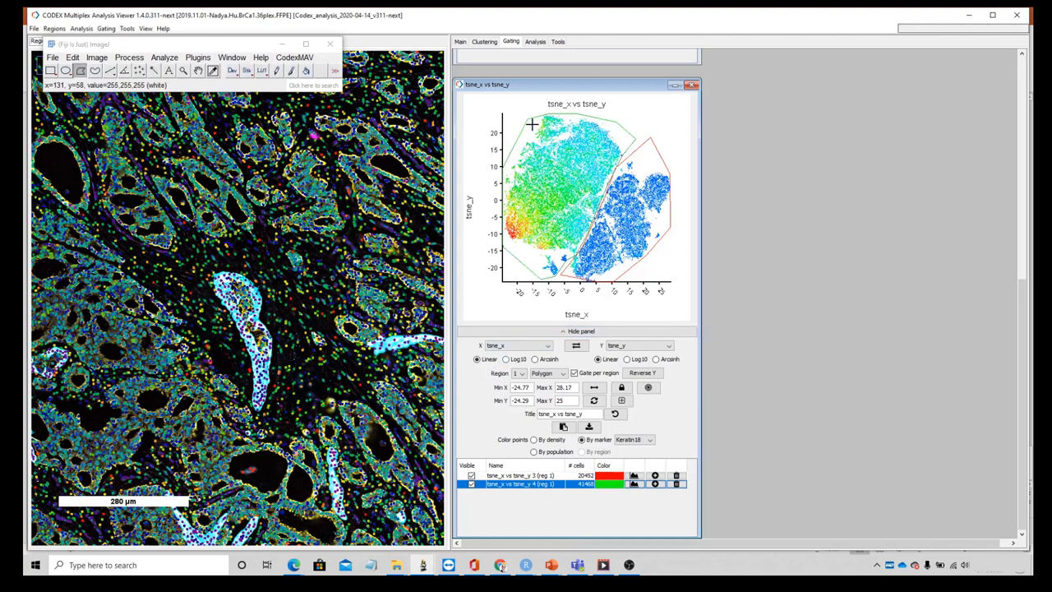
Add both t-SNE gates as populations, and hide all populations on the tissue image
{"action": "left_click", "coordinate": [662, 477]}
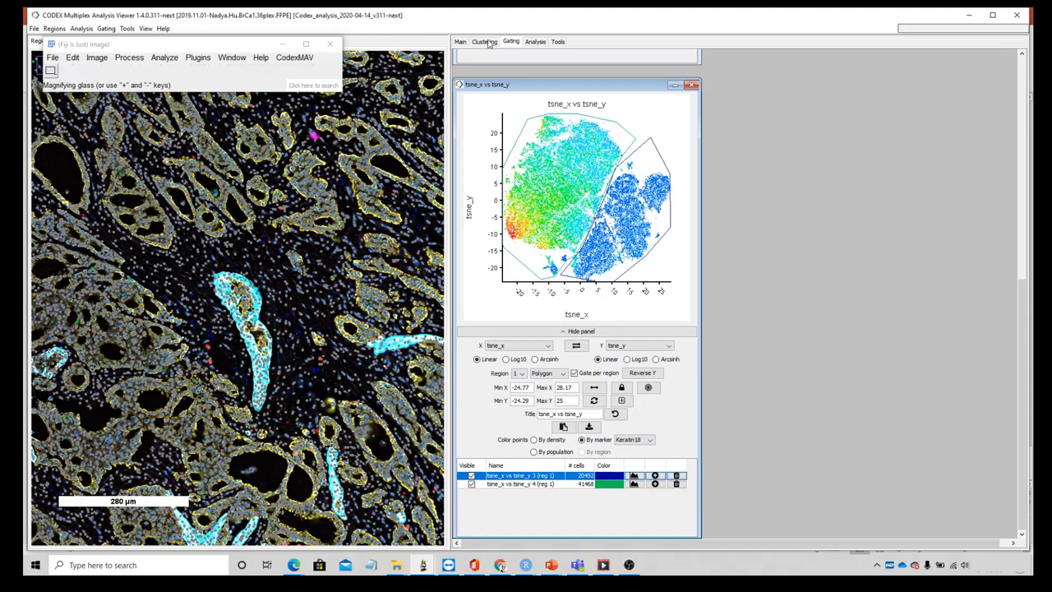
{"action": "left_click", "coordinate": [460, 42]}
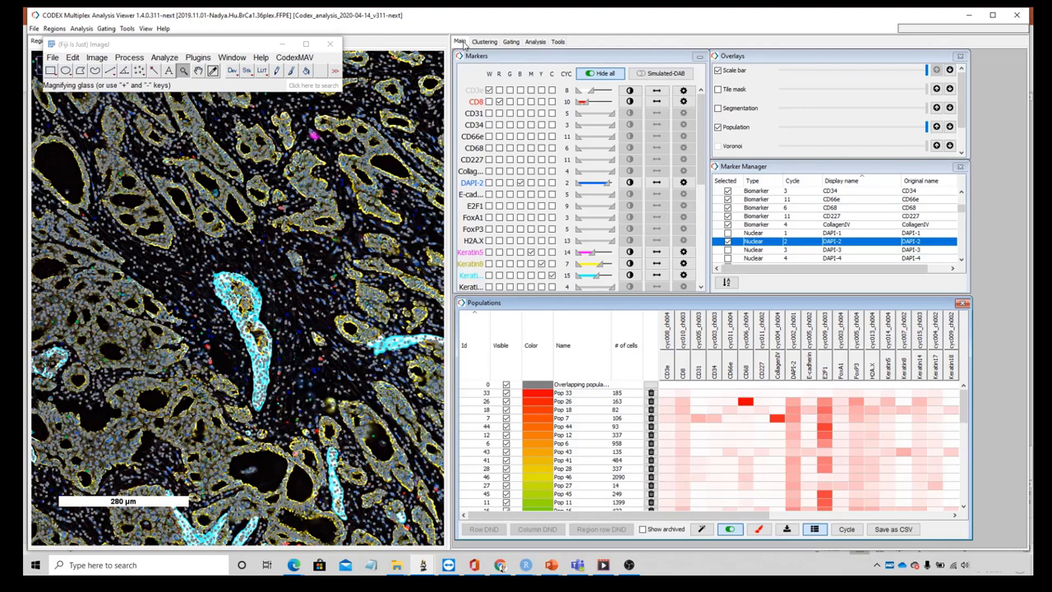
{"action": "left_click_drag", "start_coordinate": [658, 303], "coordinate": [671, 127]}
{"action": "left_click", "coordinate": [743, 352]}
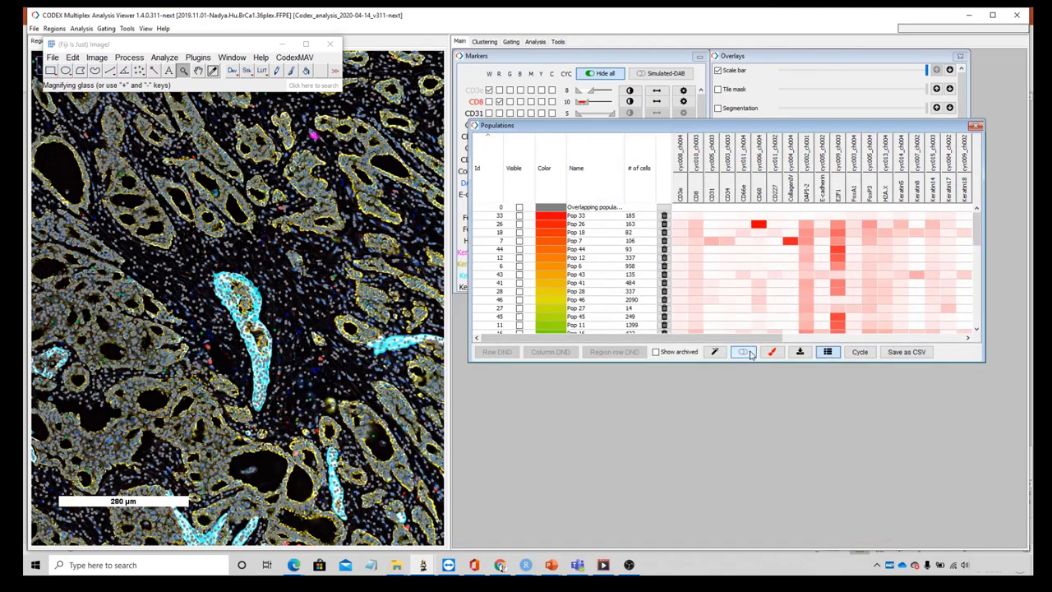
Sort the populations by name in descending order, and show the tsne_x vs tsne_y 4 population on the tissue
{"action": "left_click", "coordinate": [599, 168]}
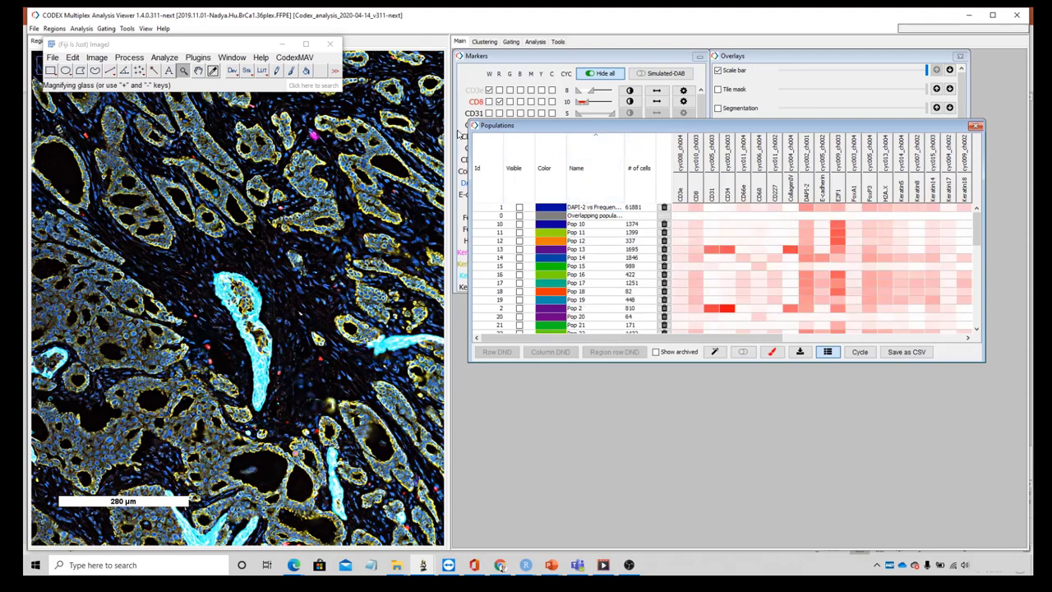
{"action": "left_click", "coordinate": [584, 168]}
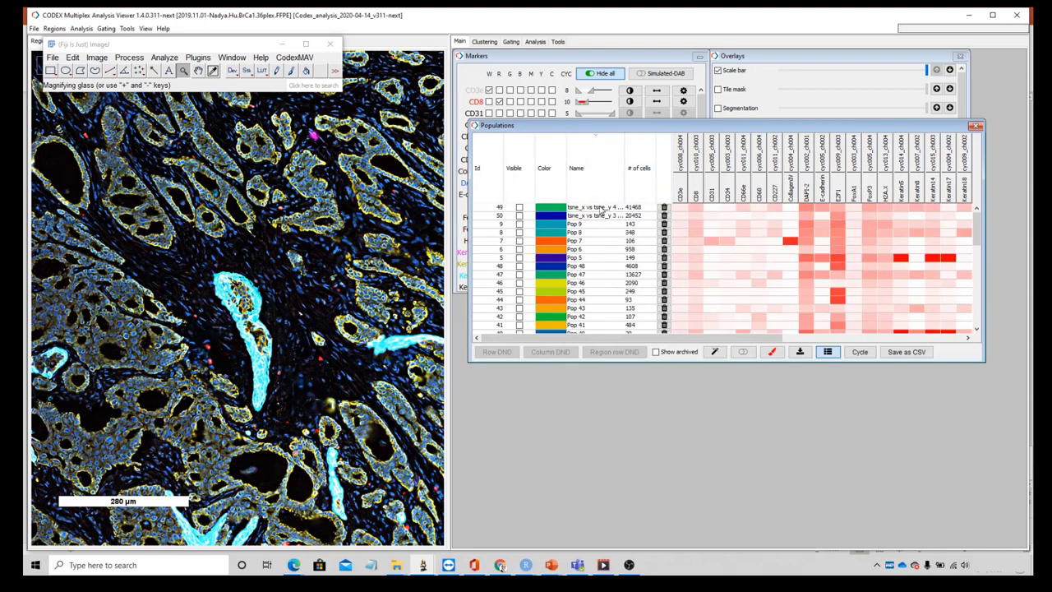
{"action": "left_click", "coordinate": [519, 208]}
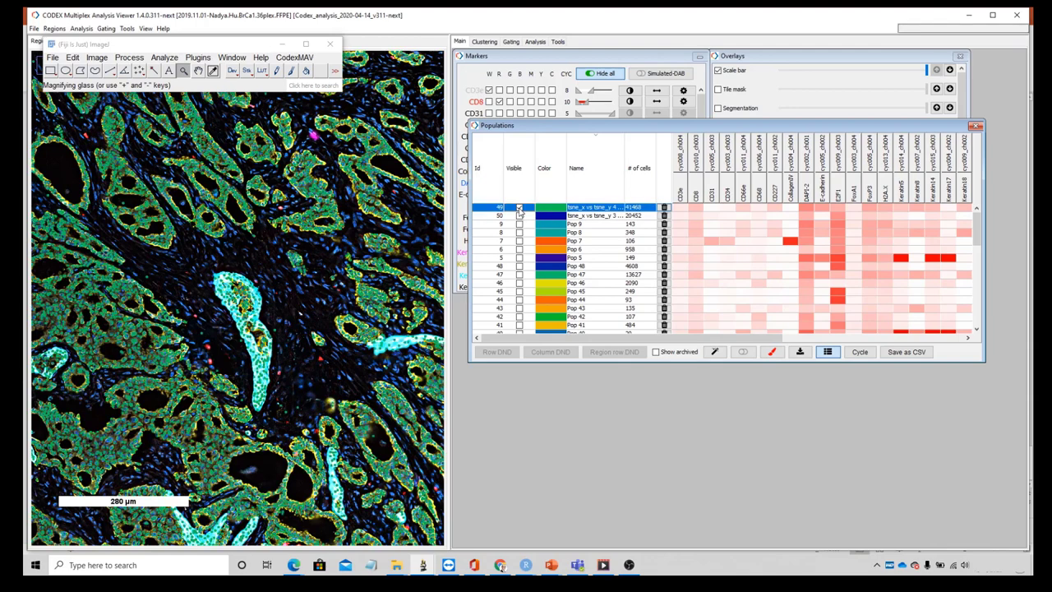
Recolour the tsne_x vs tsne_y 3 population red and show it on the tissue
{"action": "double_click", "coordinate": [561, 217]}
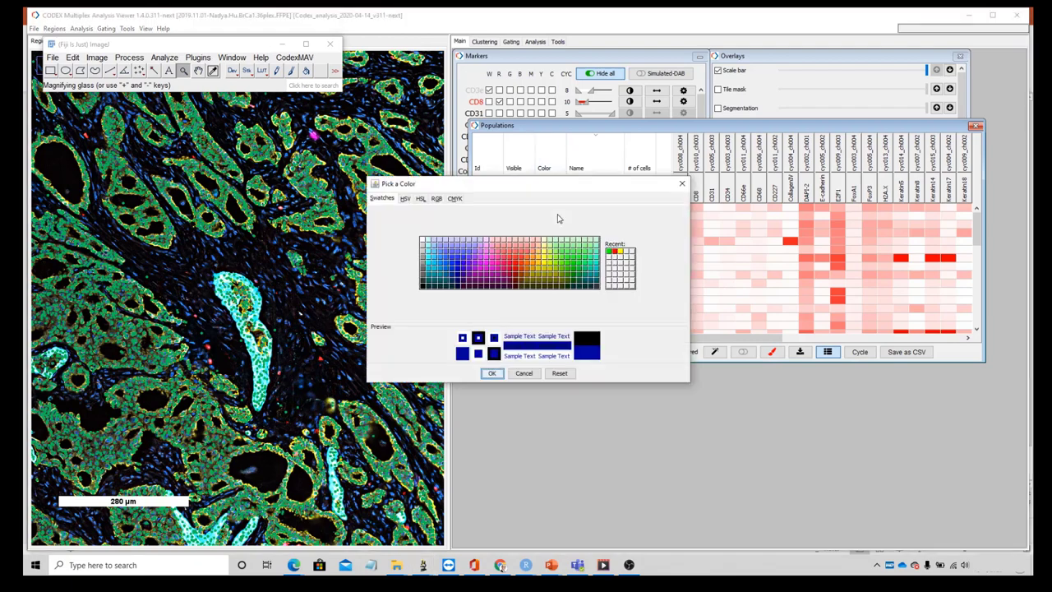
{"action": "left_click", "coordinate": [516, 264]}
{"action": "left_click", "coordinate": [491, 373]}
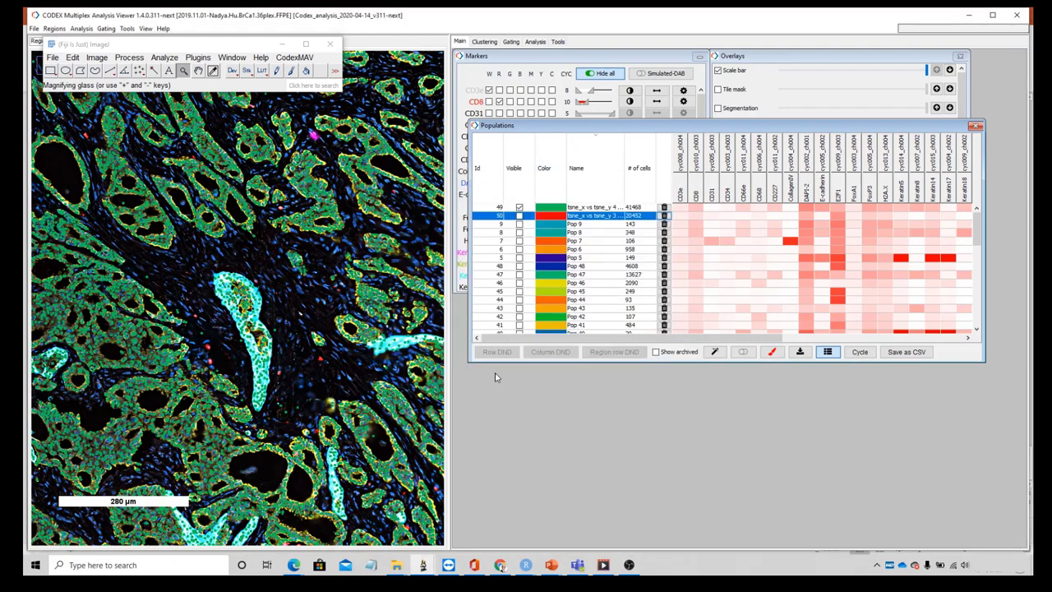
{"action": "left_click", "coordinate": [519, 216]}
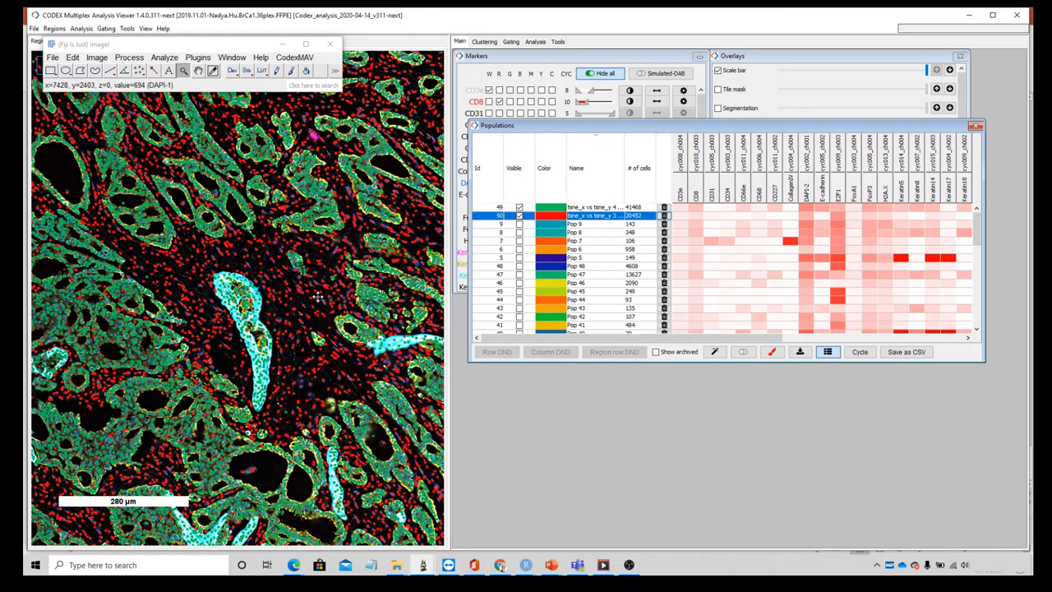
Examine the red and green populations across the tissue, and compare them with their gates on the t-SNE plot
{"action": "right_click", "coordinate": [269, 369]}
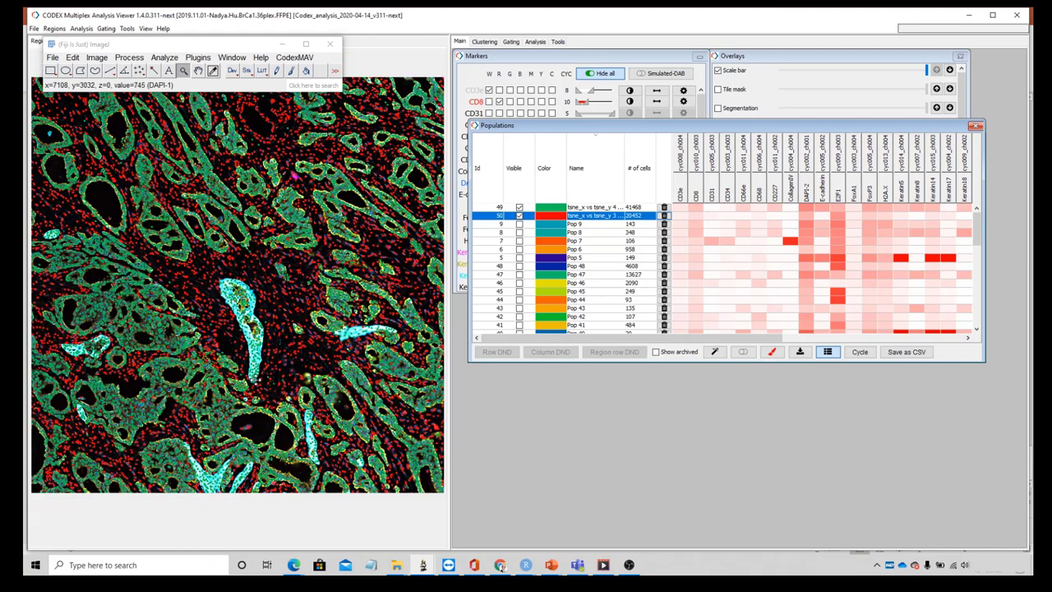
{"action": "left_click", "coordinate": [370, 243]}
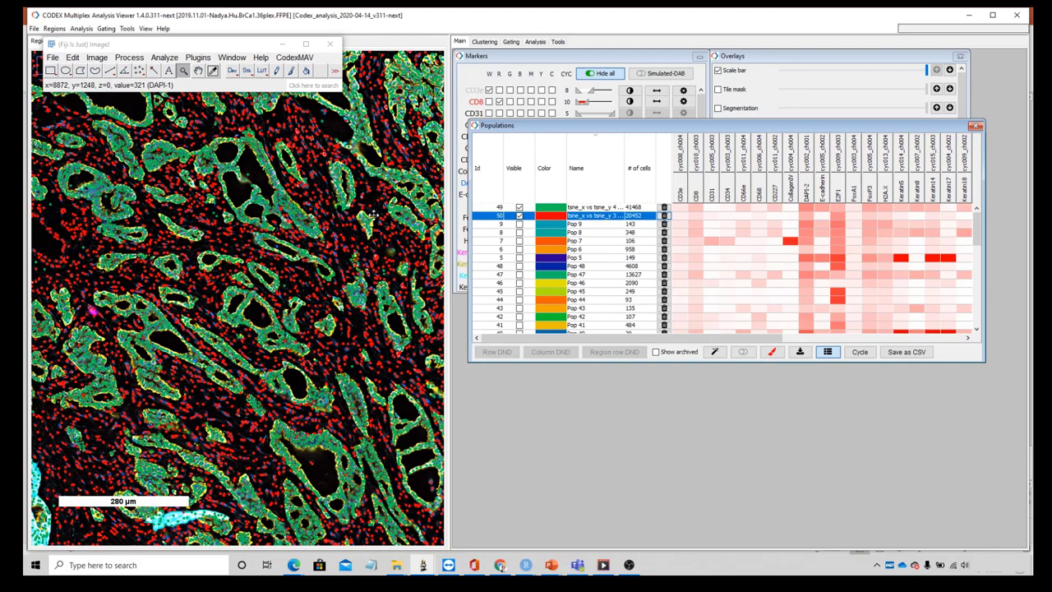
{"action": "left_click", "coordinate": [511, 41]}
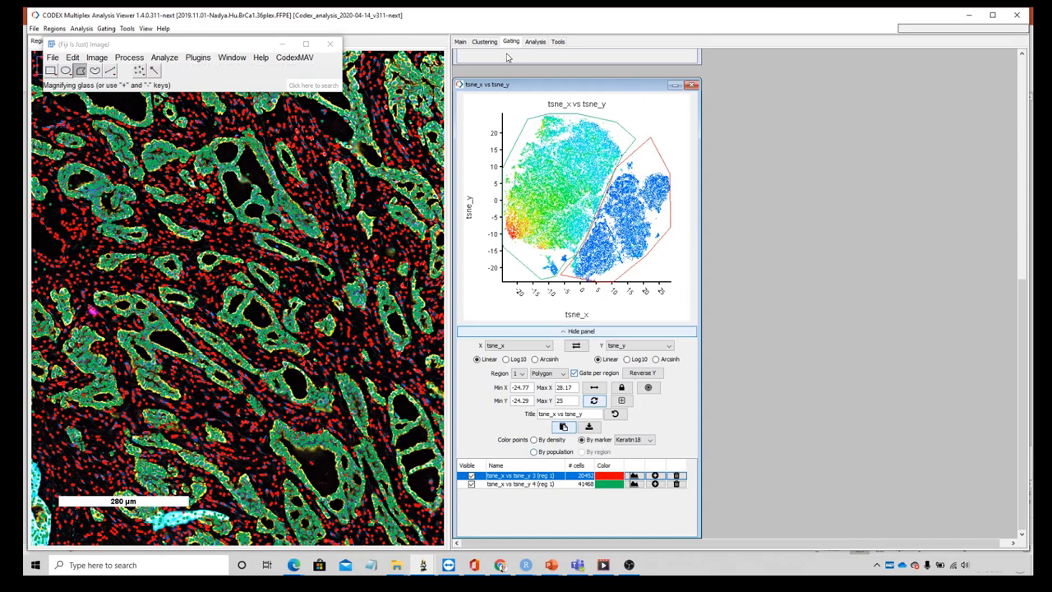
Return to the populations list and make all populations visible on the tissue
{"action": "left_click", "coordinate": [460, 41]}
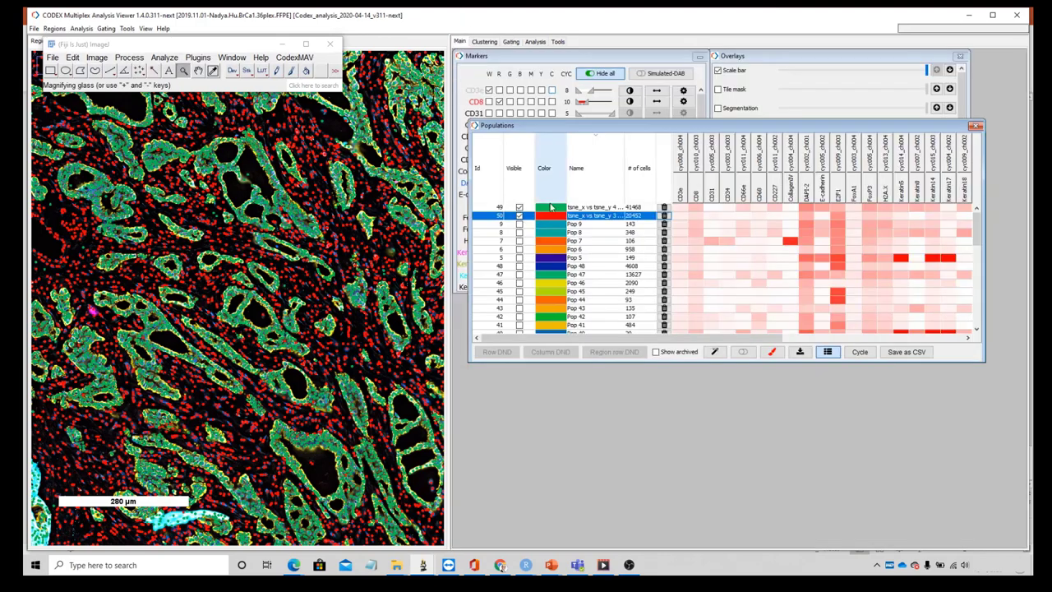
{"action": "left_click", "coordinate": [742, 352]}
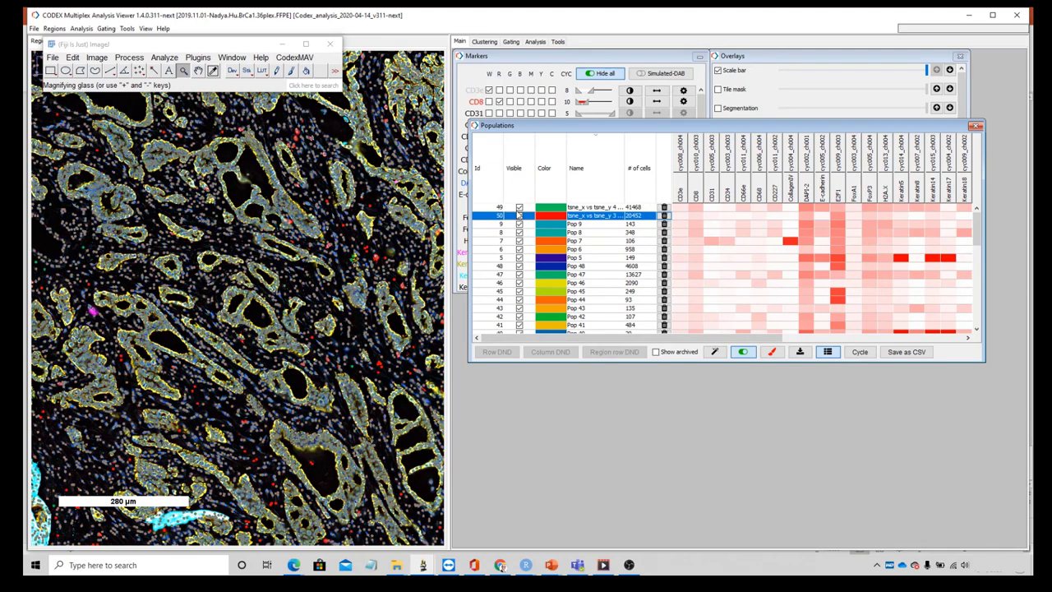
Hide the tsne_x vs tsne_y 4 and 3 populations on the tissue, and colour the t-SNE plot's points by population
{"action": "left_click", "coordinate": [521, 207]}
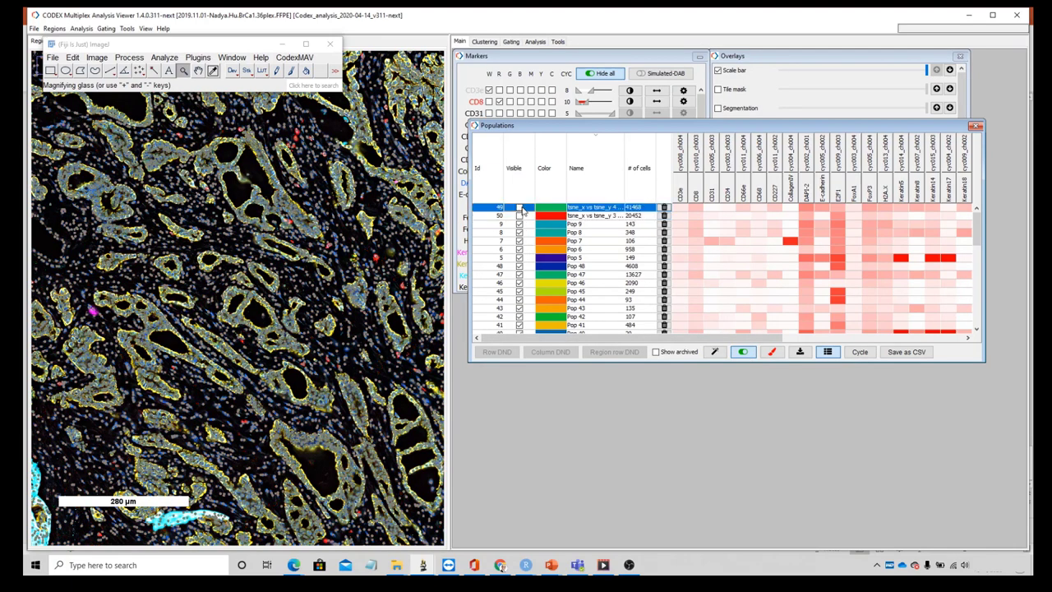
{"action": "left_click", "coordinate": [512, 42]}
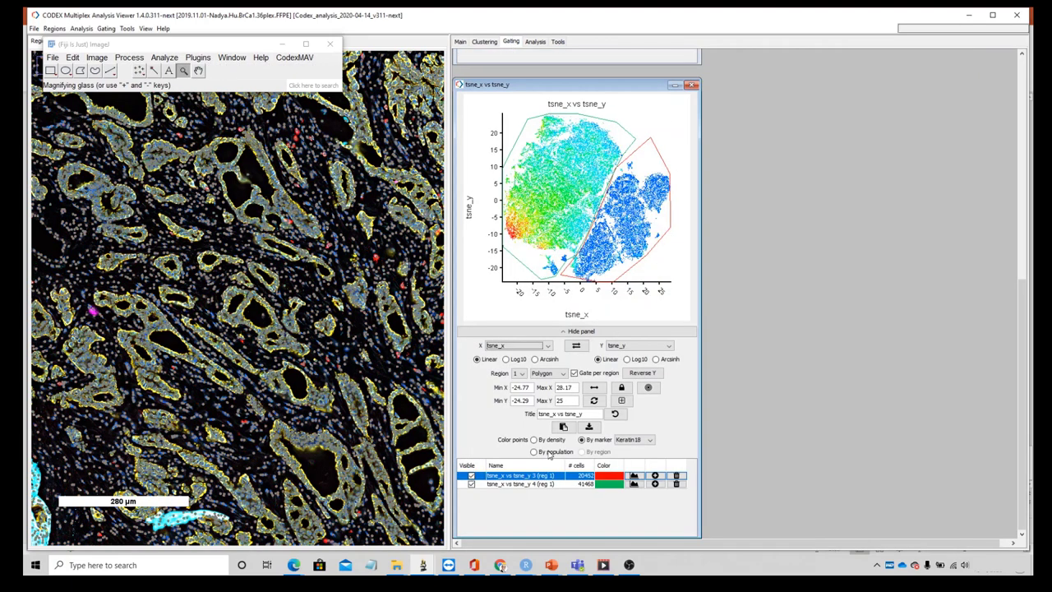
{"action": "left_click", "coordinate": [535, 452]}
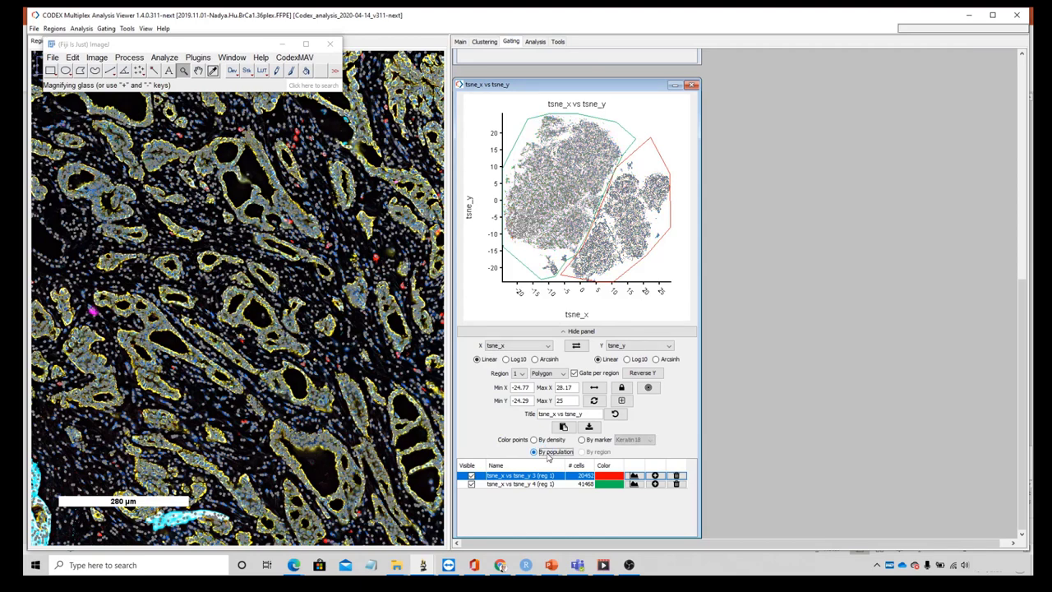
Hide the DAPI-2 vs Frequency population so the individual clusters show in their own colours
{"action": "left_click", "coordinate": [460, 41]}
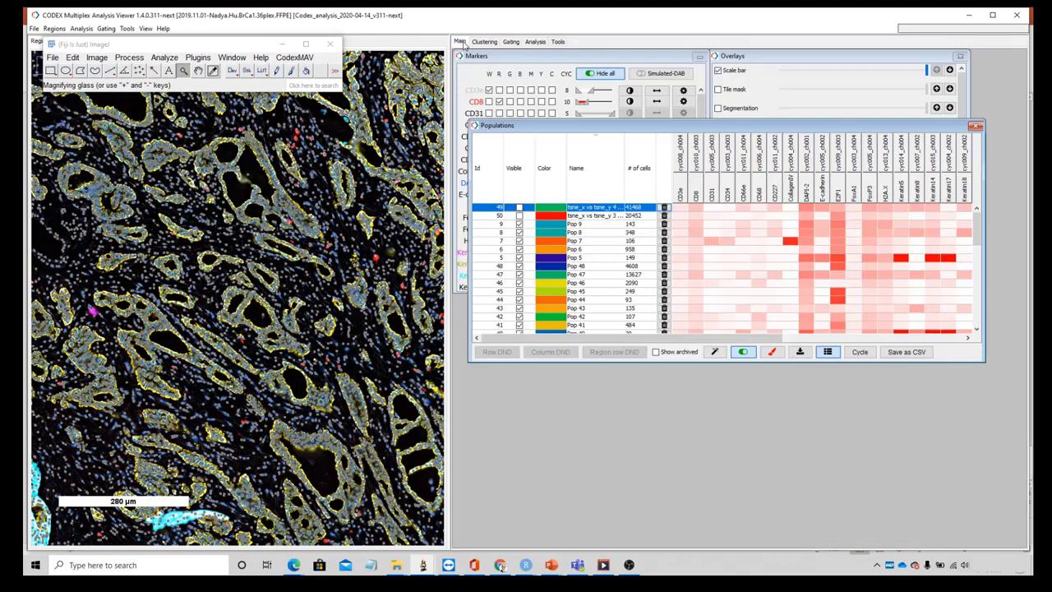
{"action": "scroll", "coordinate": [610, 234], "scroll_direction": "down", "scroll_amount": 10}
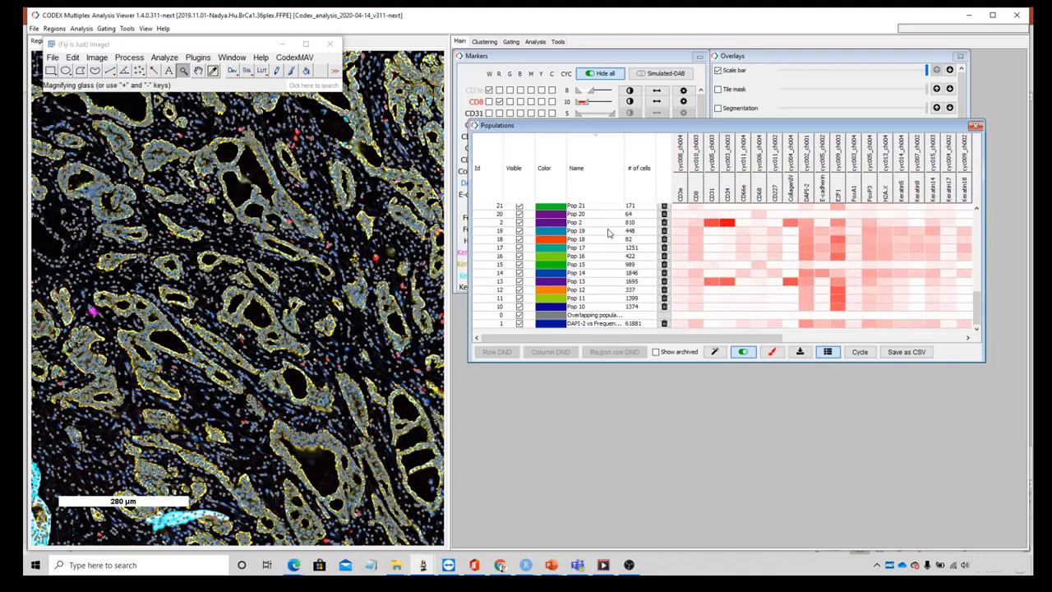
{"action": "left_click", "coordinate": [519, 323]}
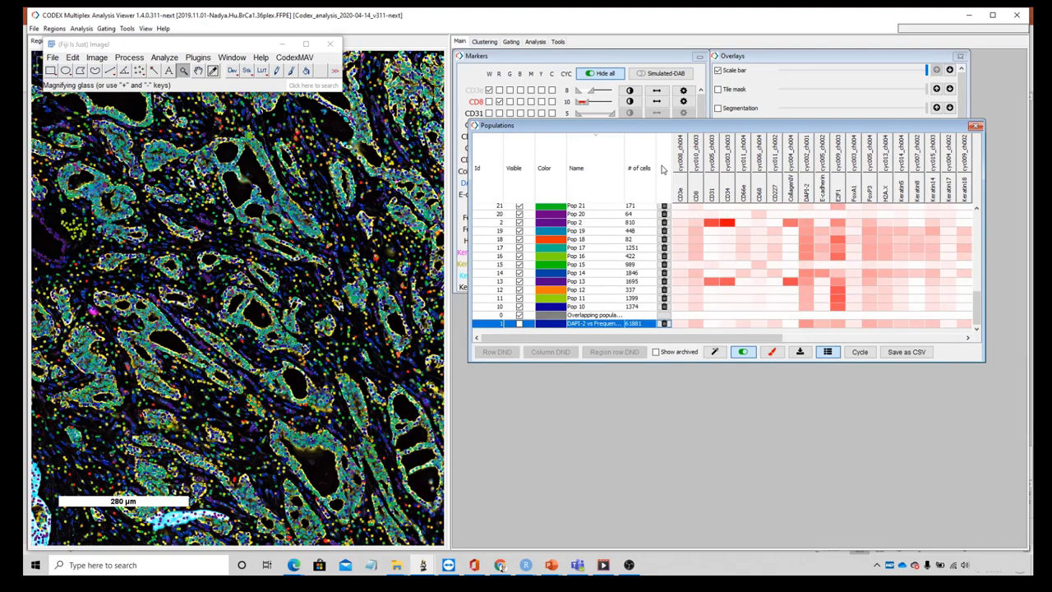
Compare the cluster colours on the t-SNE plot with the cells across the tissue, including the cyan Keratin14 structures
{"action": "left_click", "coordinate": [512, 42]}
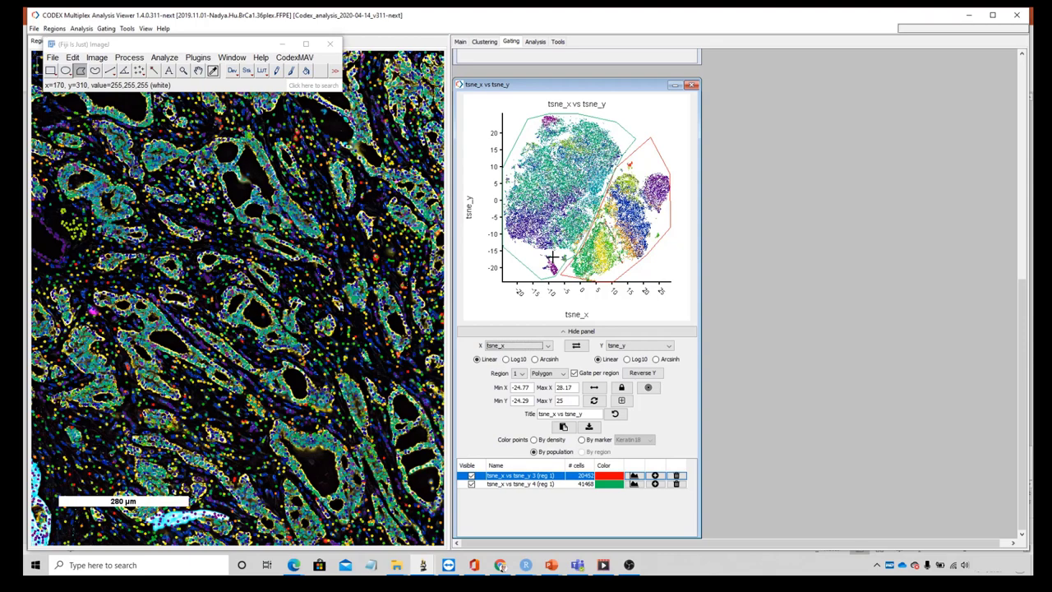
{"action": "left_click", "coordinate": [462, 42]}
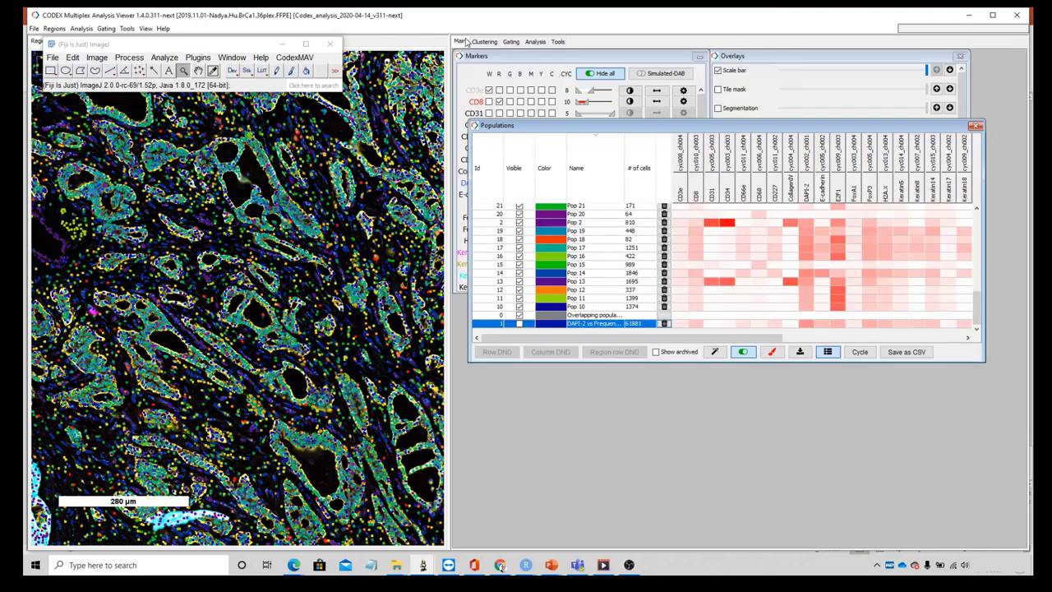
{"action": "right_click", "coordinate": [346, 275]}
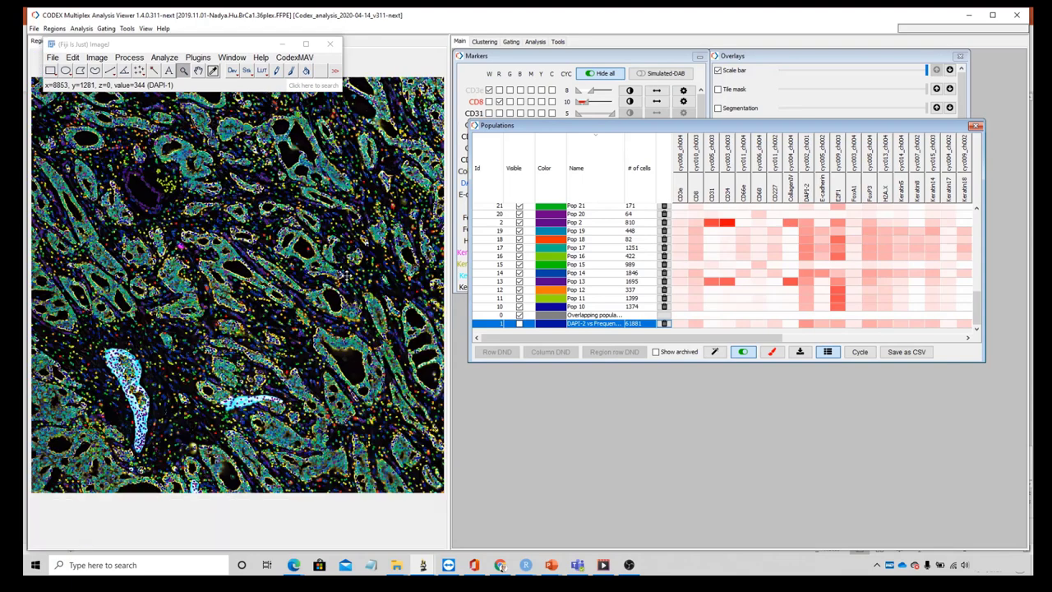
{"action": "left_click", "coordinate": [218, 312]}
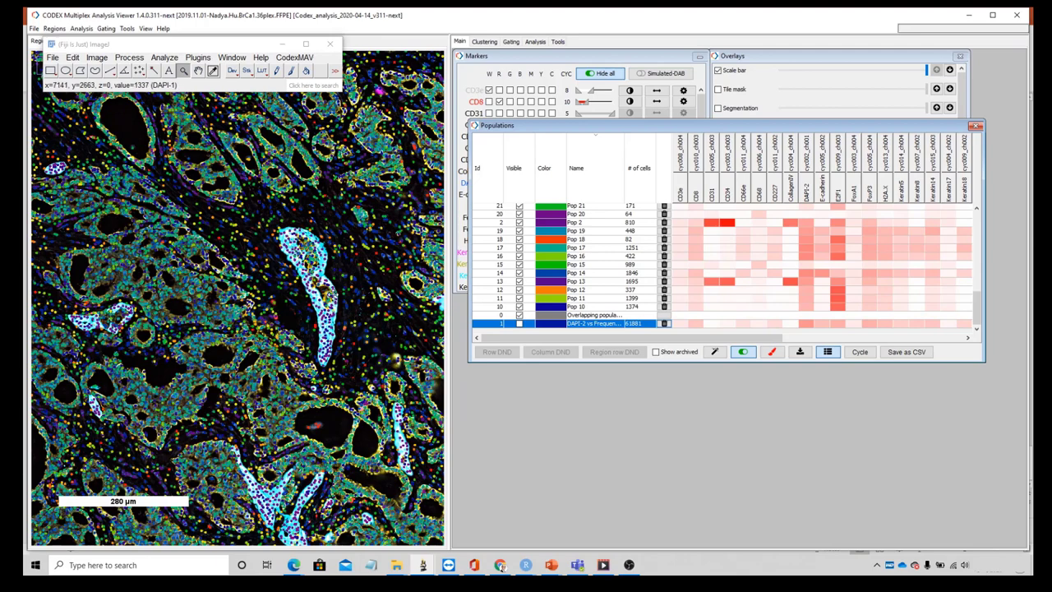
Move the Populations window below the Markers and Marker Manager windows, and return its list to the first rows
{"action": "mouse_move", "coordinate": [660, 125]}
{"action": "left_mouse_down"}
{"action": "mouse_move", "coordinate": [657, 296]}
{"action": "mouse_move", "coordinate": [646, 221]}
{"action": "left_mouse_up"}
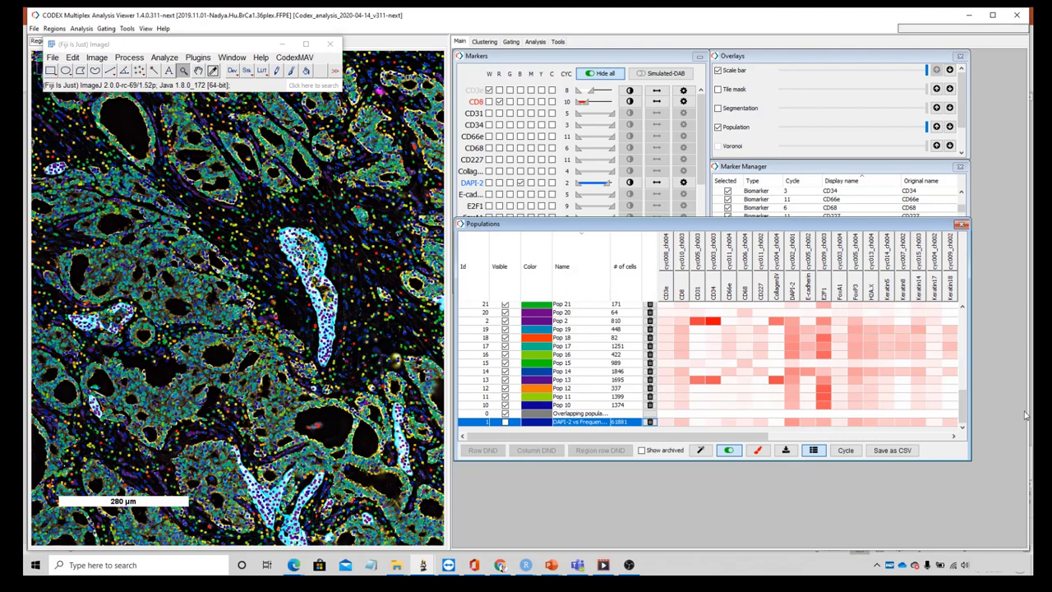
{"action": "left_click_drag", "start_coordinate": [961, 411], "coordinate": [972, 325]}
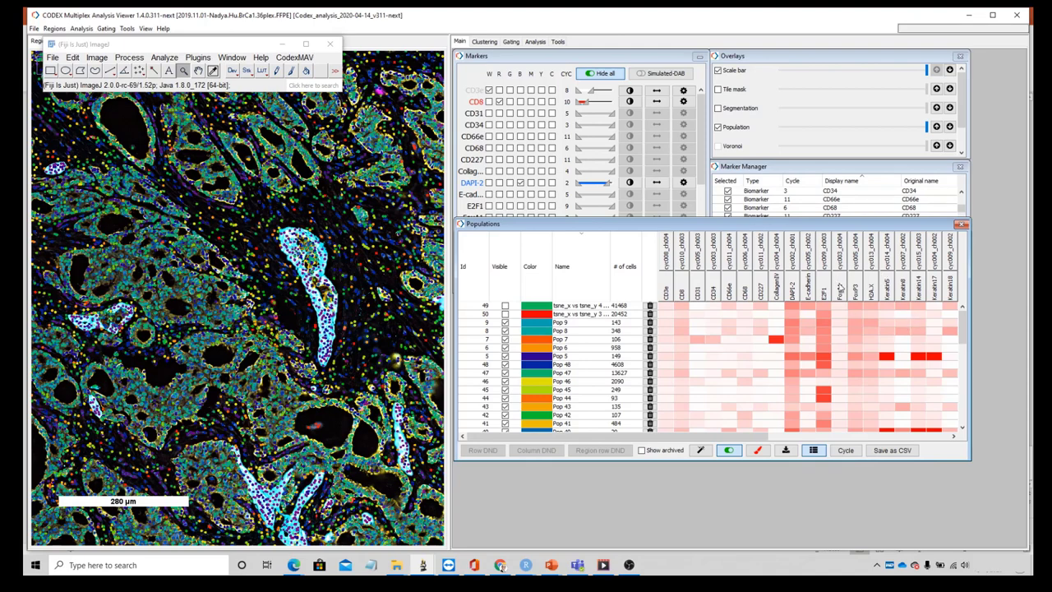
{"action": "mouse_move", "coordinate": [816, 219]}
{"action": "left_mouse_down"}
{"action": "mouse_move", "coordinate": [816, 326]}
{"action": "mouse_move", "coordinate": [814, 309]}
{"action": "left_mouse_up"}
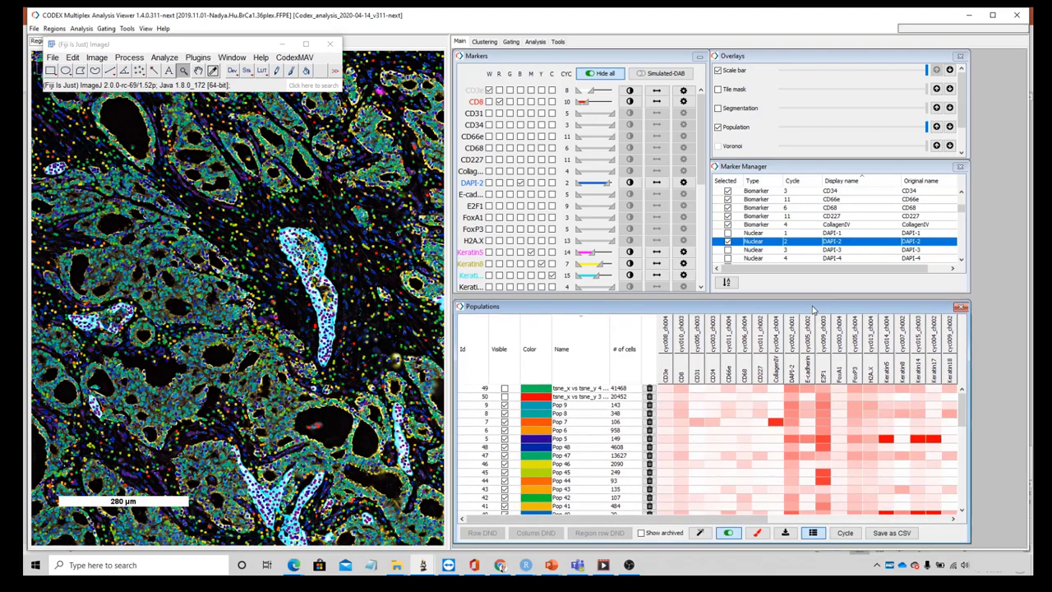
Turn off the CD3e, CD8 and DAPI-2 markers, and narrow the Overlays window to make room for Markers
{"action": "left_click", "coordinate": [491, 89]}
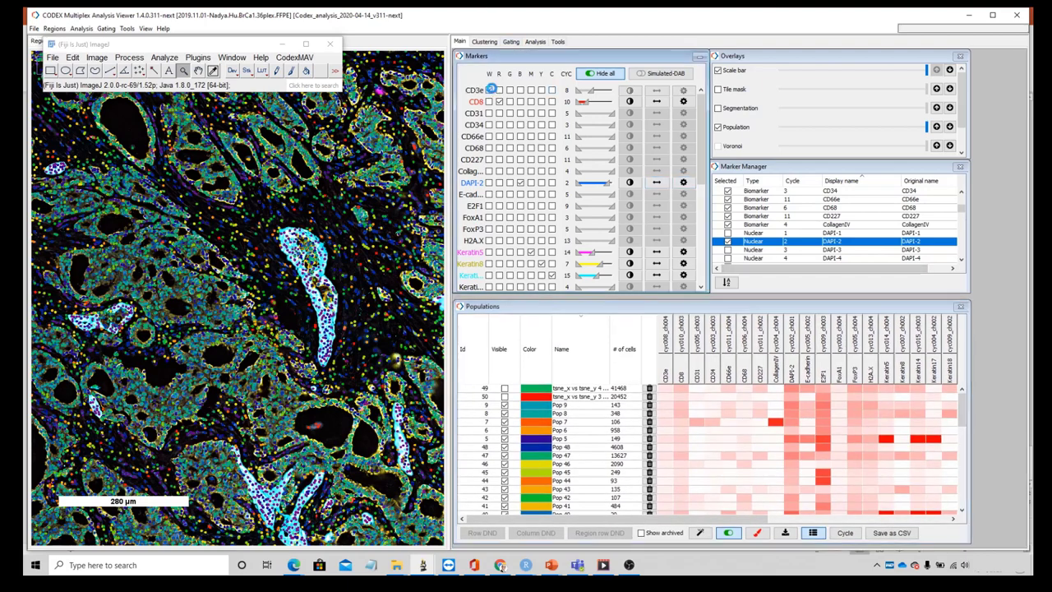
{"action": "left_click", "coordinate": [499, 101]}
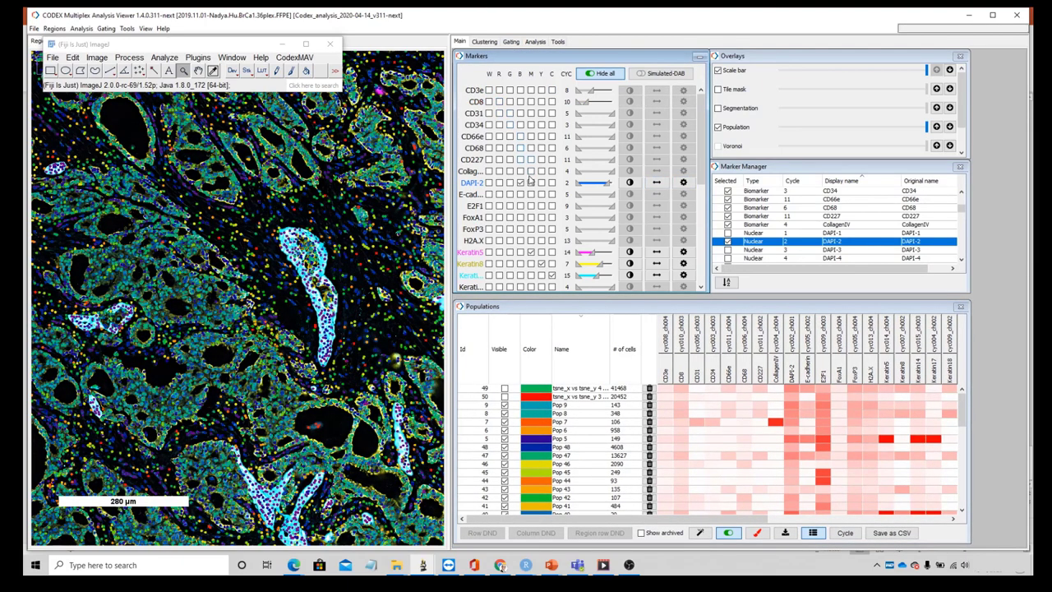
{"action": "left_click", "coordinate": [521, 183]}
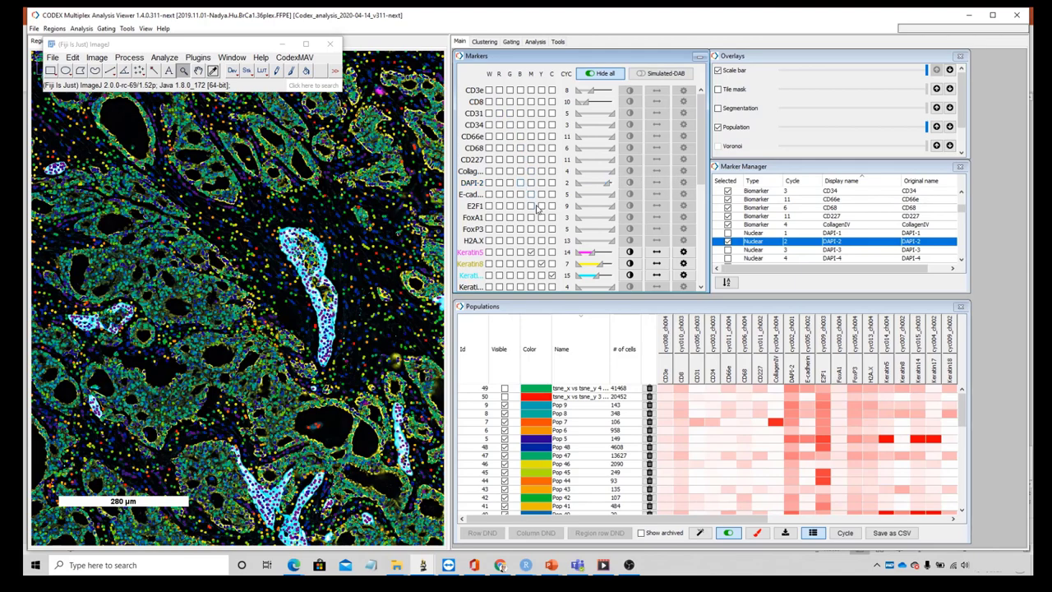
{"action": "scroll", "coordinate": [539, 210], "scroll_direction": "down", "scroll_amount": 2}
{"action": "left_click_drag", "start_coordinate": [736, 130], "coordinate": [806, 130]}
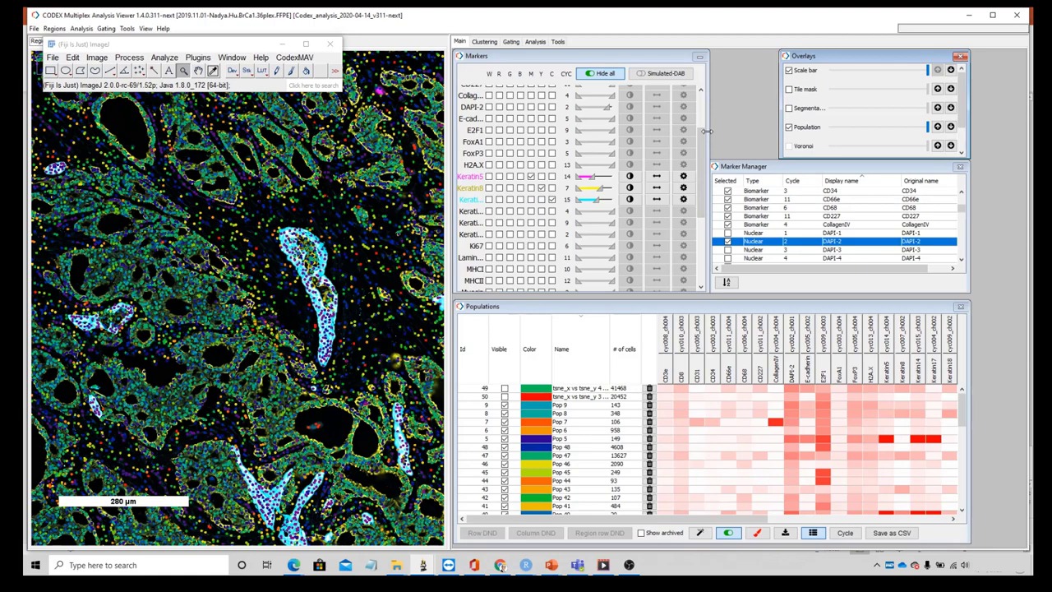
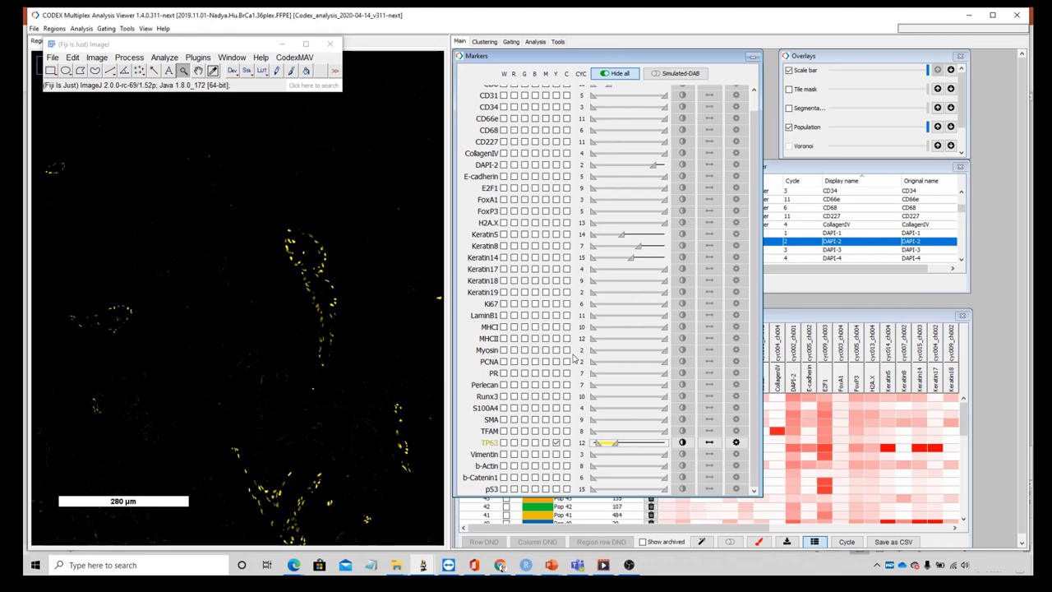
Show Keratin14 in cyan alongside TP63, and restrict its contrast range to the highest intensities
{"action": "scroll", "coordinate": [574, 355], "scroll_direction": "up", "scroll_amount": 1}
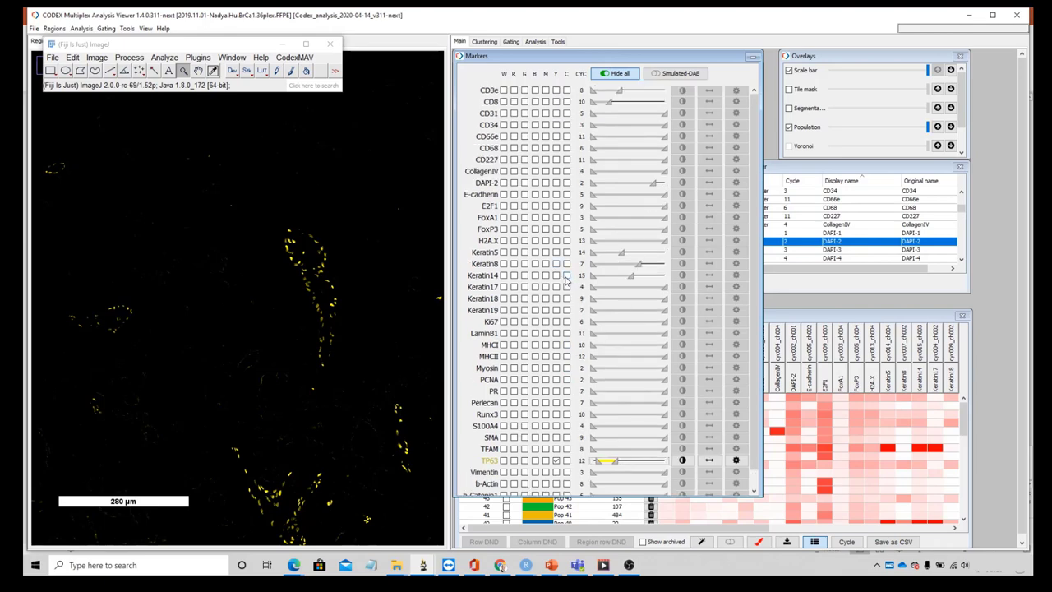
{"action": "left_click", "coordinate": [567, 277]}
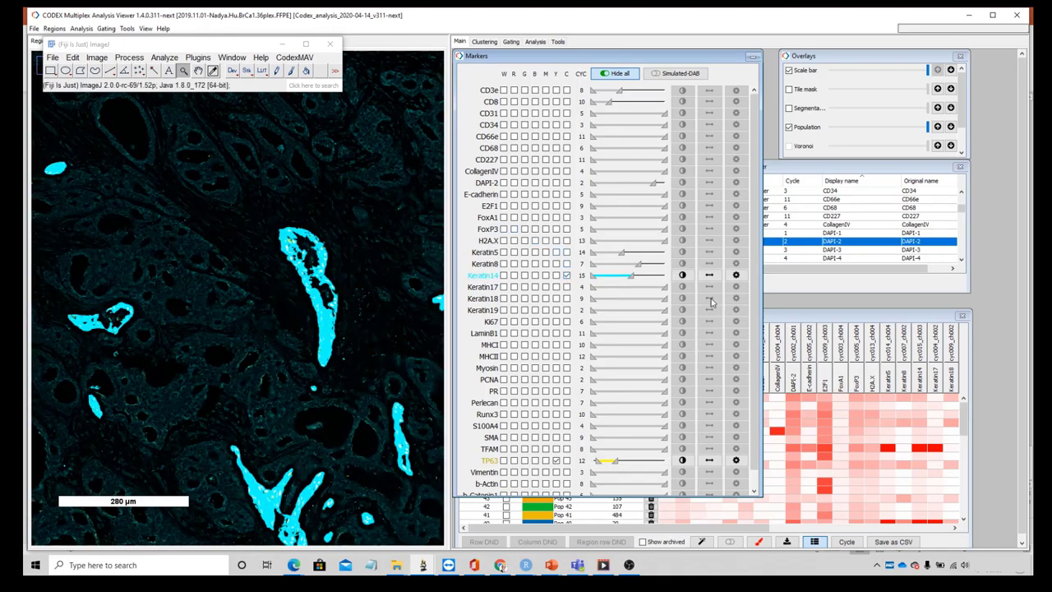
{"action": "left_click_drag", "start_coordinate": [631, 276], "coordinate": [664, 277]}
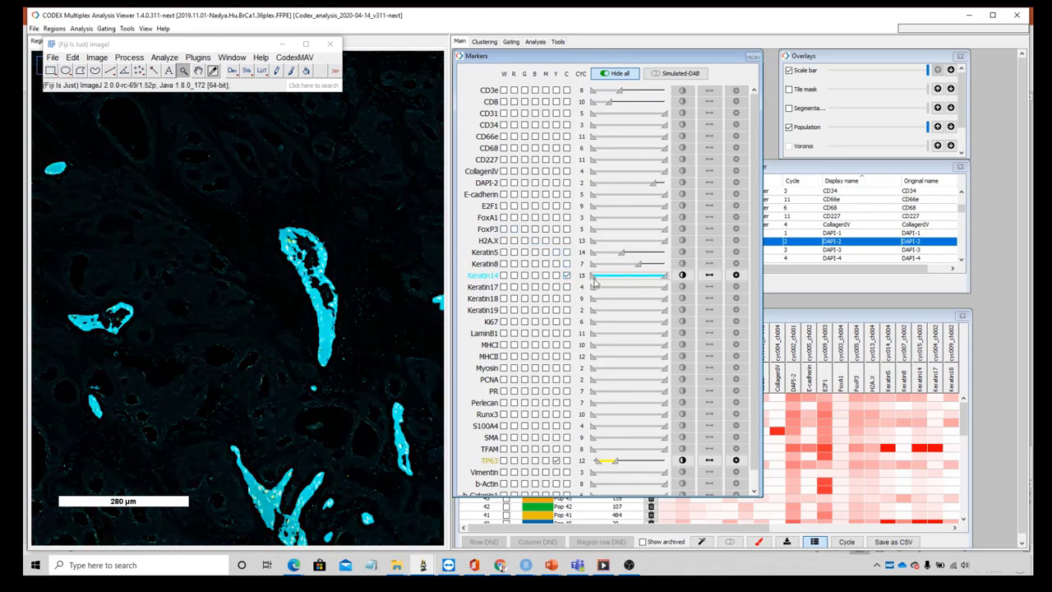
{"action": "left_click_drag", "start_coordinate": [595, 282], "coordinate": [650, 281]}
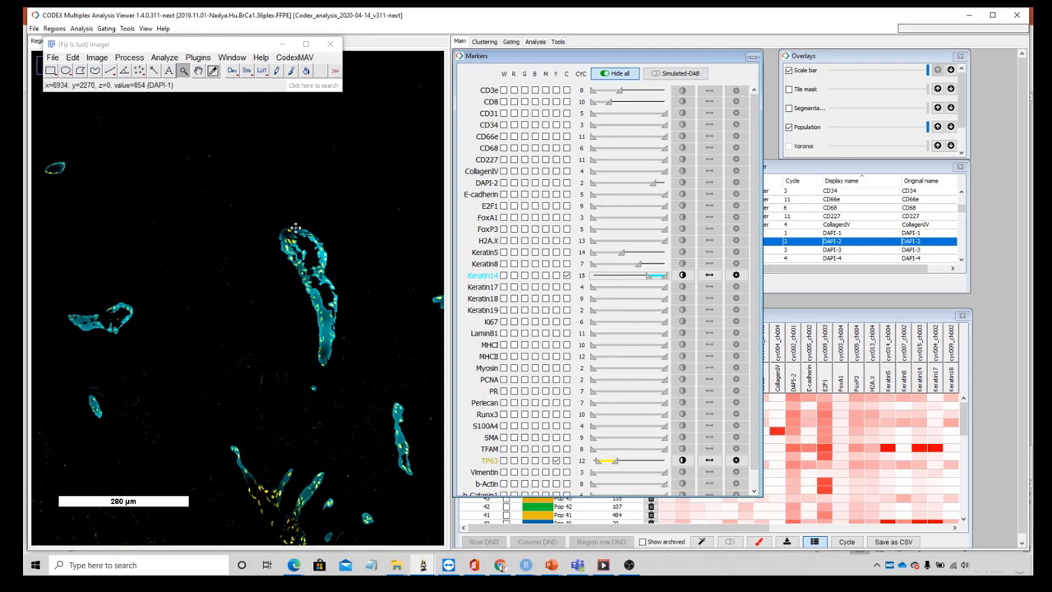
Add Keratin8 in green, Keratin5 in red and Keratin17 in white, limiting Keratin17's contrast range to its upper half
{"action": "left_click", "coordinate": [525, 264]}
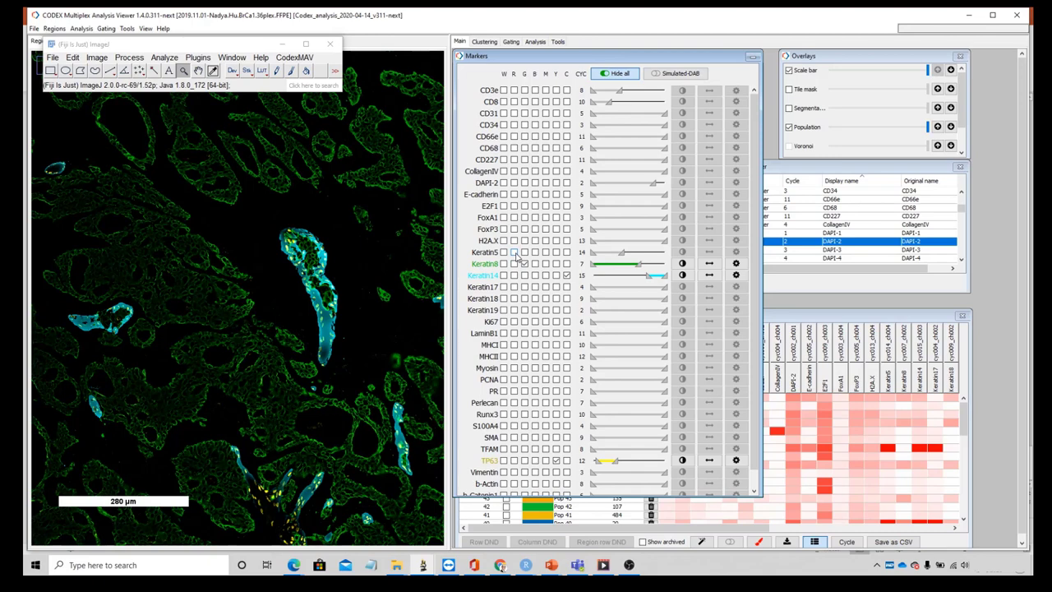
{"action": "left_click", "coordinate": [514, 253]}
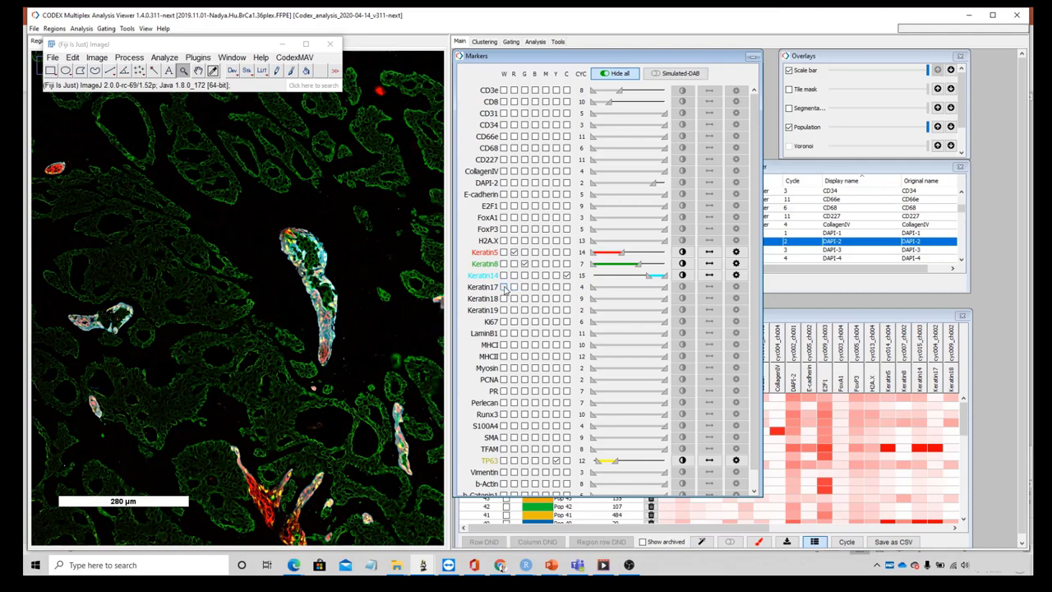
{"action": "left_click", "coordinate": [504, 287]}
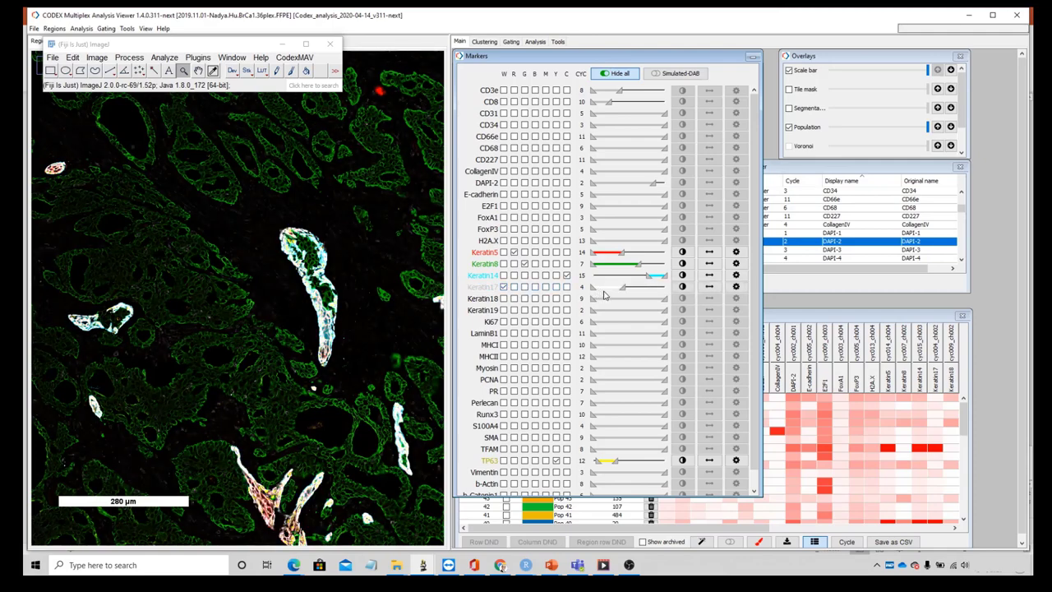
{"action": "left_click_drag", "start_coordinate": [626, 293], "coordinate": [674, 294]}
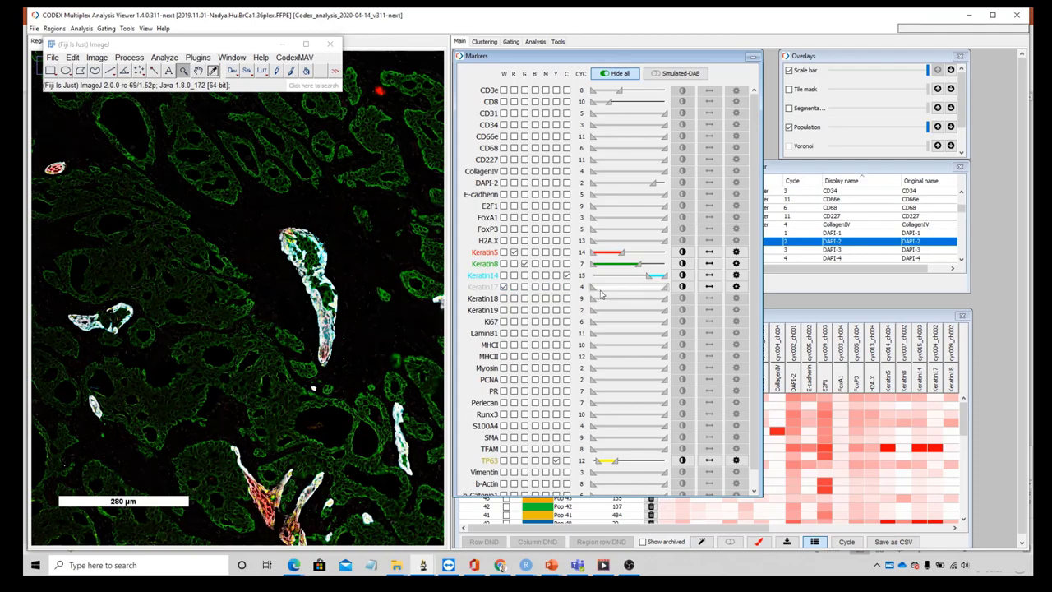
{"action": "left_click_drag", "start_coordinate": [593, 292], "coordinate": [633, 294]}
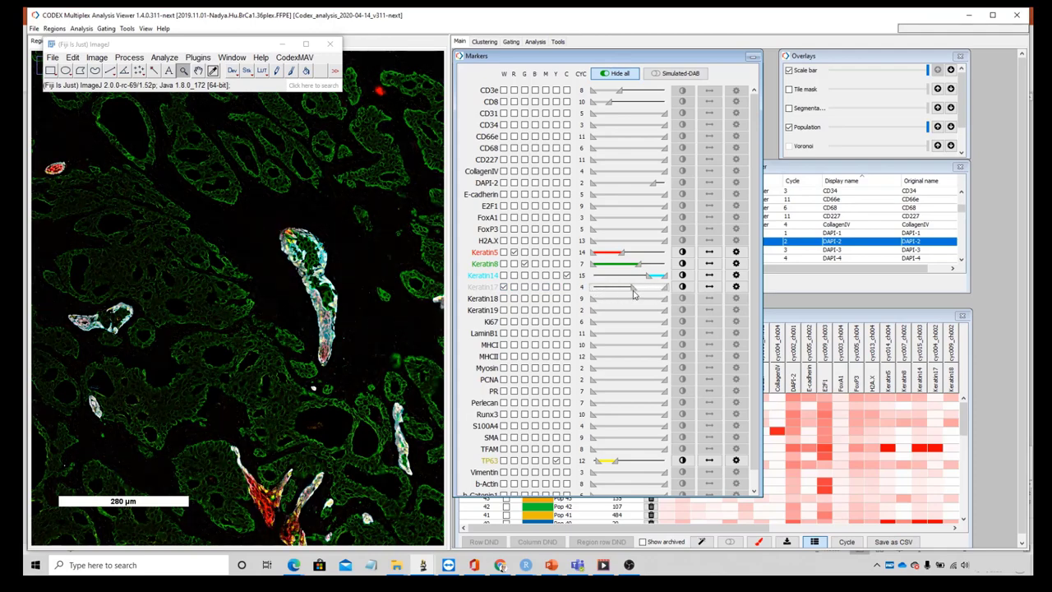
Add Keratin18 in magenta and Keratin19 in blue, and shorten the Markers window to uncover the populations list
{"action": "left_click", "coordinate": [545, 298]}
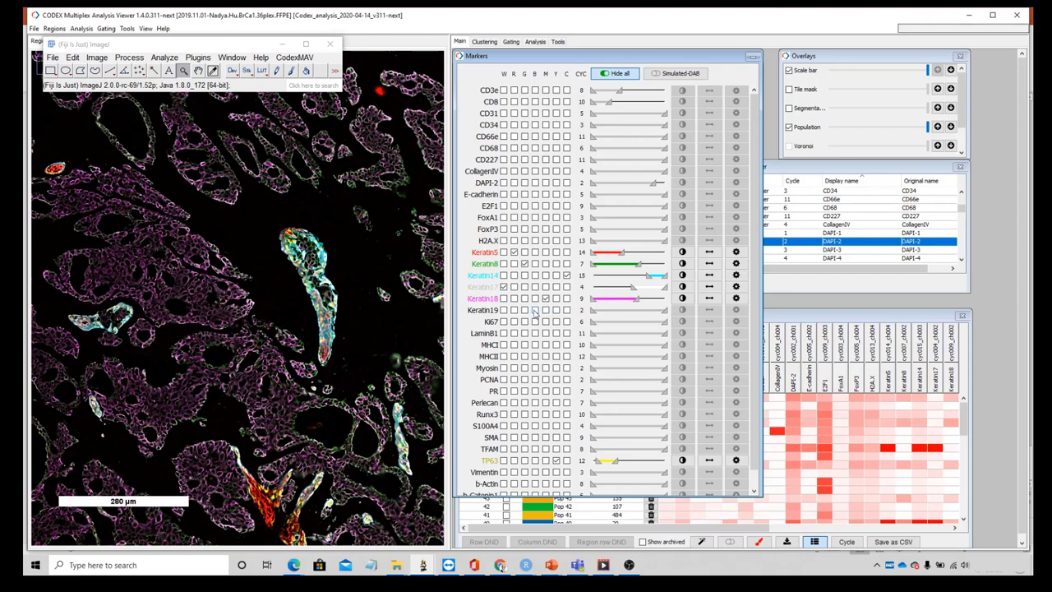
{"action": "left_click", "coordinate": [534, 310]}
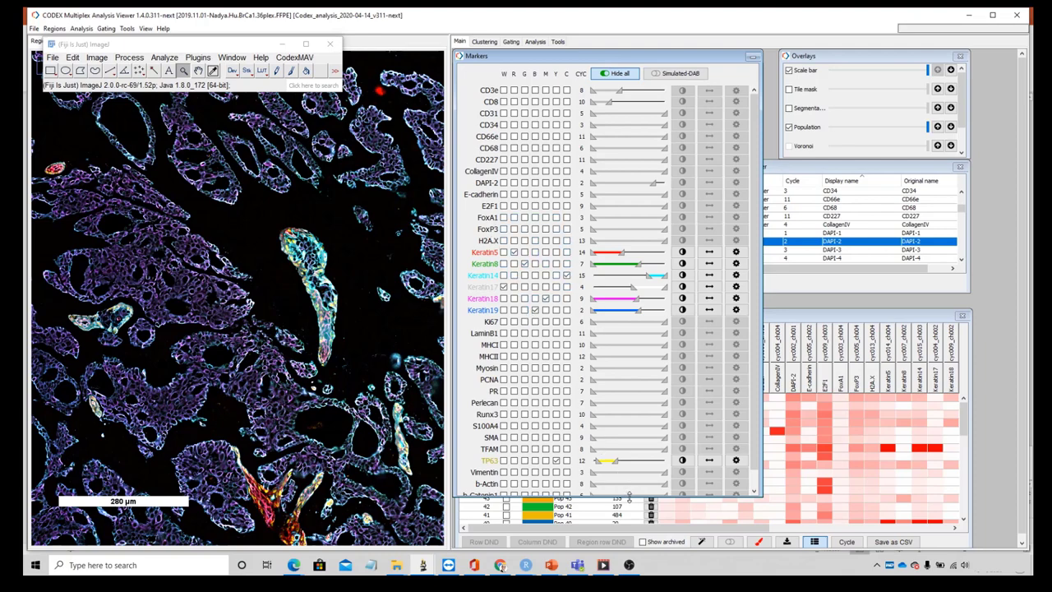
{"action": "left_click_drag", "start_coordinate": [629, 495], "coordinate": [623, 309]}
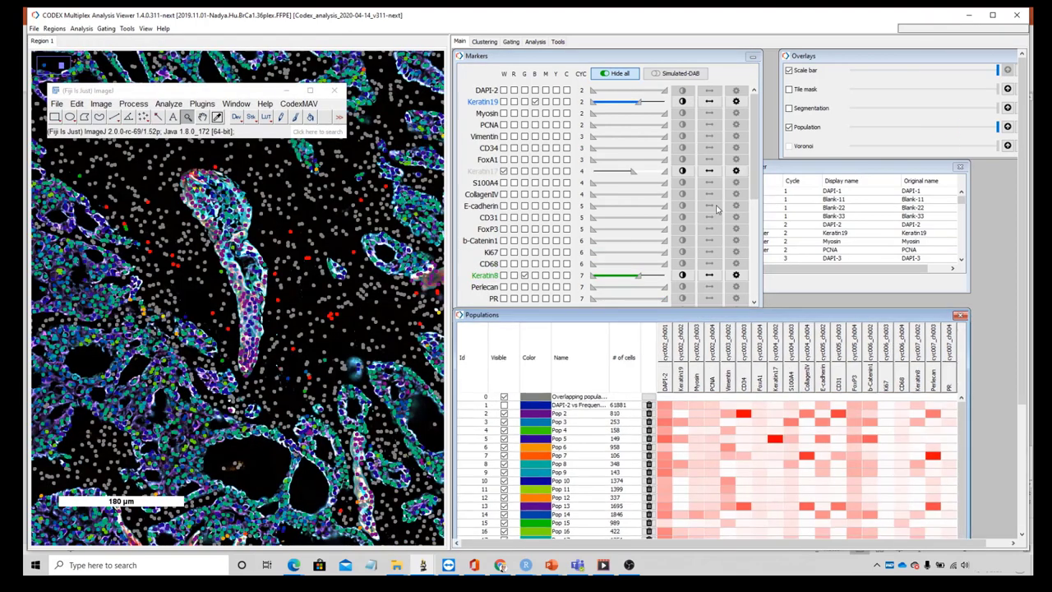
Move the Populations window up over Markers, and hide the tsne_x vs tsne_y 3 population on the tissue
{"action": "left_click_drag", "start_coordinate": [699, 309], "coordinate": [712, 107]}
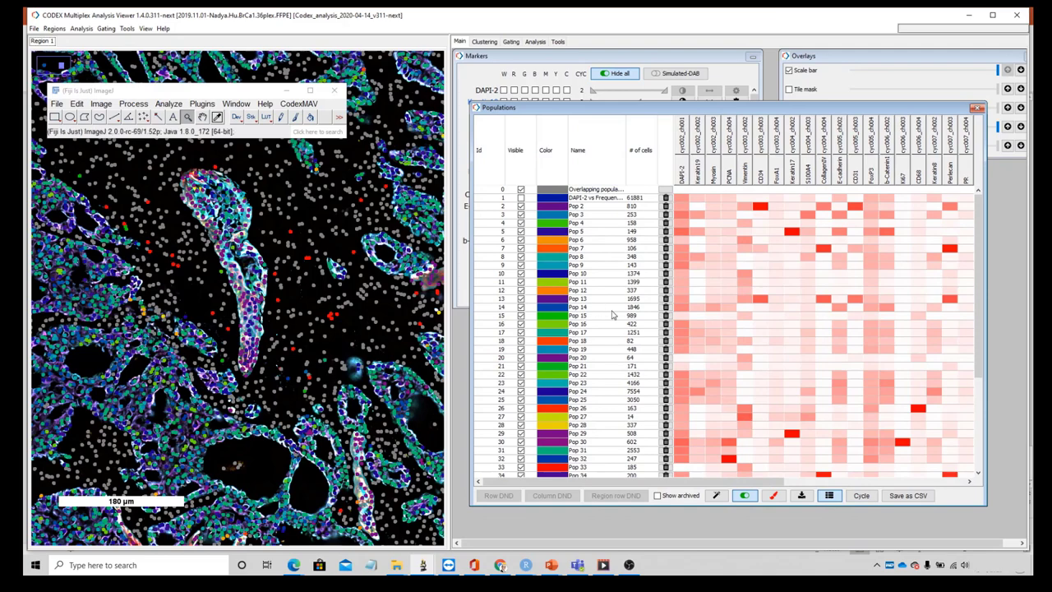
{"action": "scroll", "coordinate": [563, 285], "scroll_direction": "down", "scroll_amount": 5}
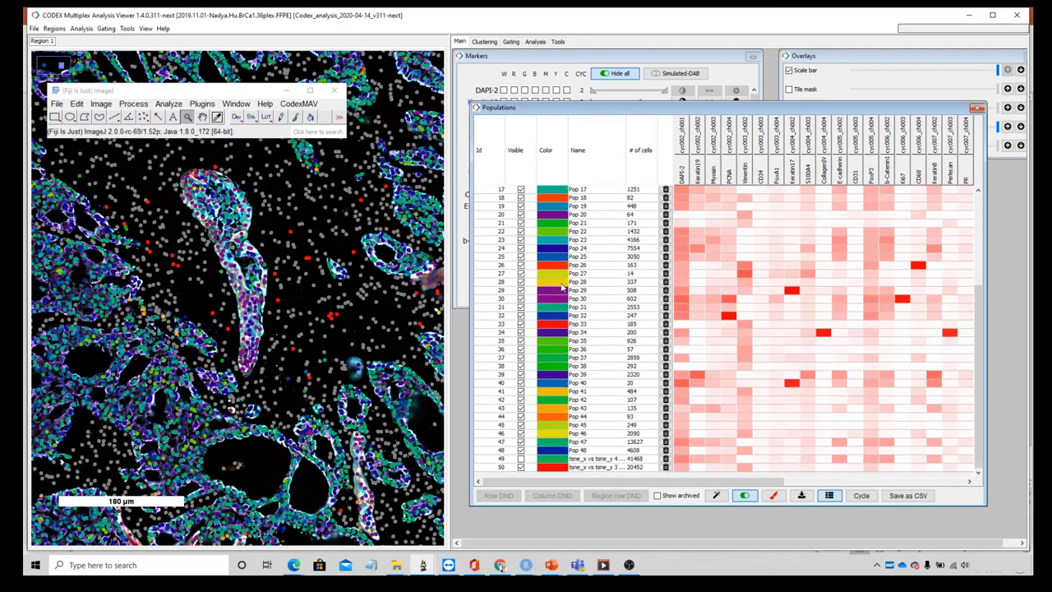
{"action": "left_click", "coordinate": [521, 468]}
{"action": "left_click", "coordinate": [521, 467]}
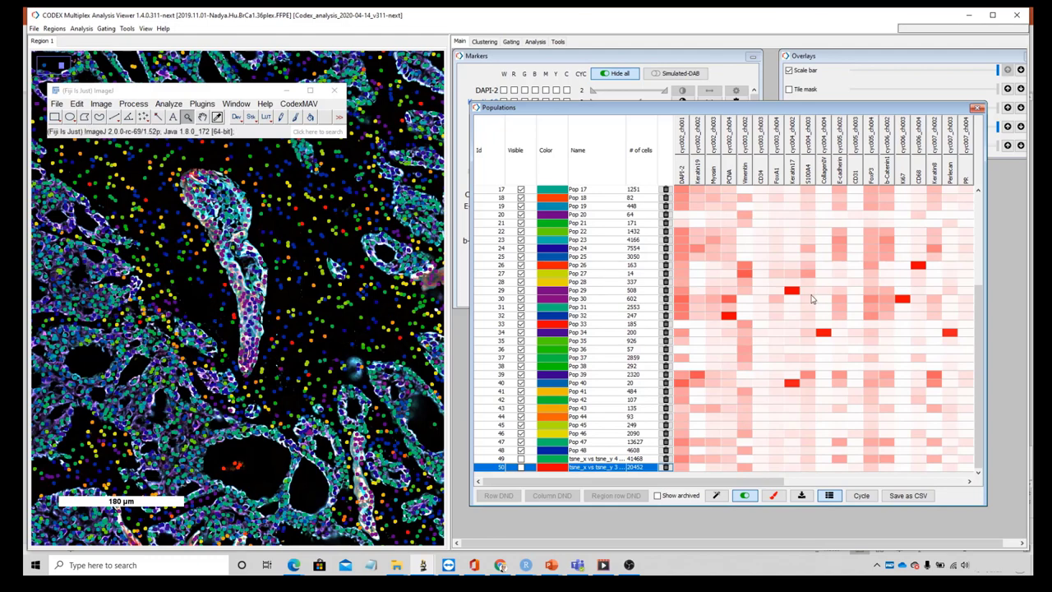
Examine the remaining marker columns of the population heatmap, and move the Populations window back down to uncover Markers
{"action": "left_click_drag", "start_coordinate": [738, 483], "coordinate": [923, 487]}
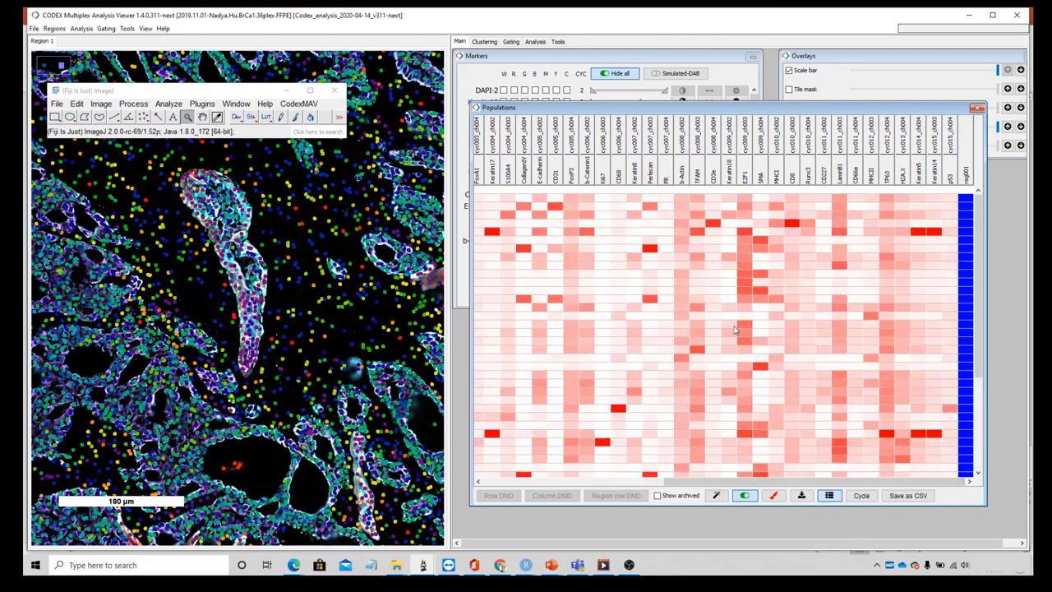
{"action": "scroll", "coordinate": [731, 327], "scroll_direction": "up", "scroll_amount": 5}
{"action": "left_click_drag", "start_coordinate": [656, 108], "coordinate": [653, 298]}
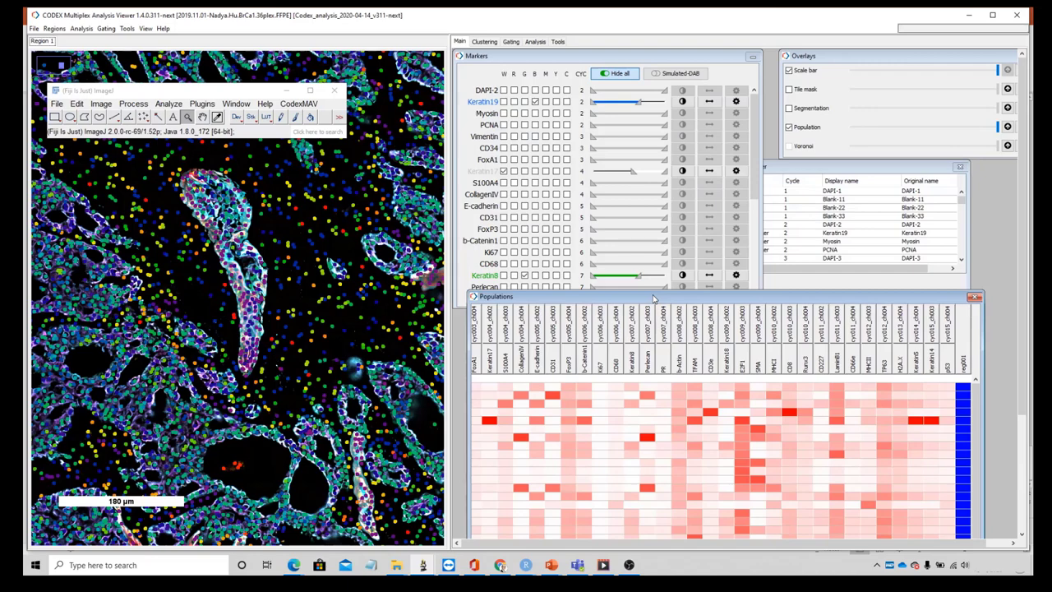
Order the markers alphabetically by display name, and move the Populations window up to uncover more of its heatmap
{"action": "left_click", "coordinate": [866, 189]}
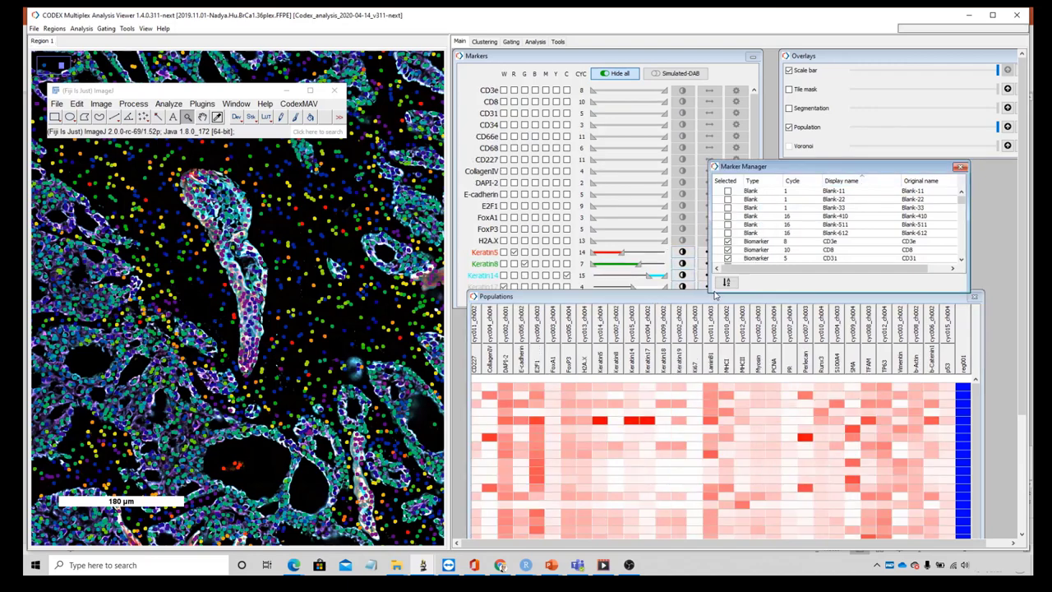
{"action": "mouse_move", "coordinate": [708, 299]}
{"action": "left_mouse_down"}
{"action": "mouse_move", "coordinate": [711, 175]}
{"action": "mouse_move", "coordinate": [693, 170]}
{"action": "mouse_move", "coordinate": [703, 125]}
{"action": "left_mouse_up"}
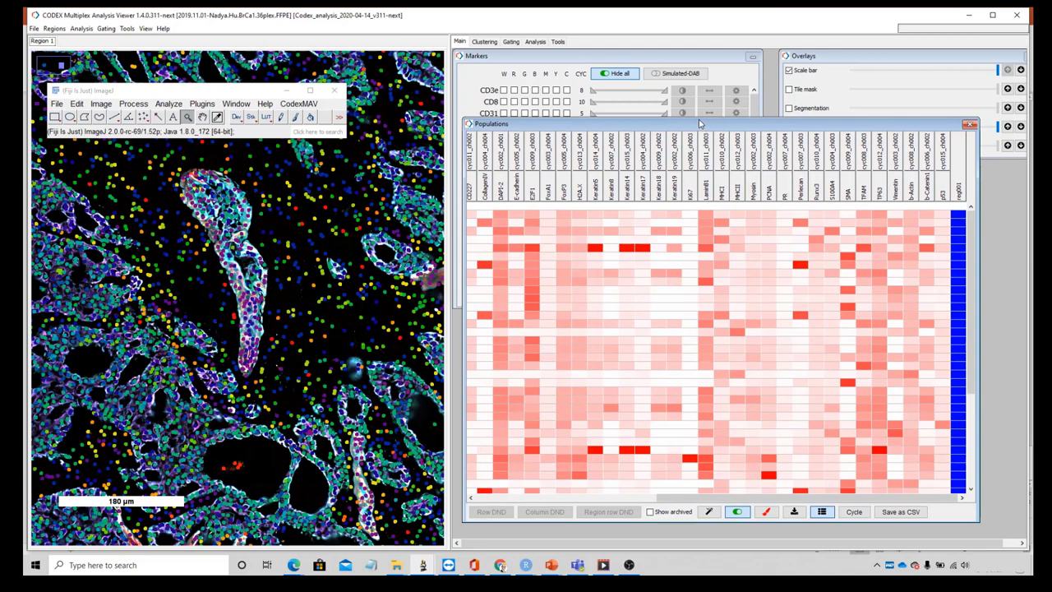
Sort the populations by descending TP63 expression, and bring their names and visibility settings back into view
{"action": "left_click", "coordinate": [880, 187]}
{"action": "left_click", "coordinate": [882, 188]}
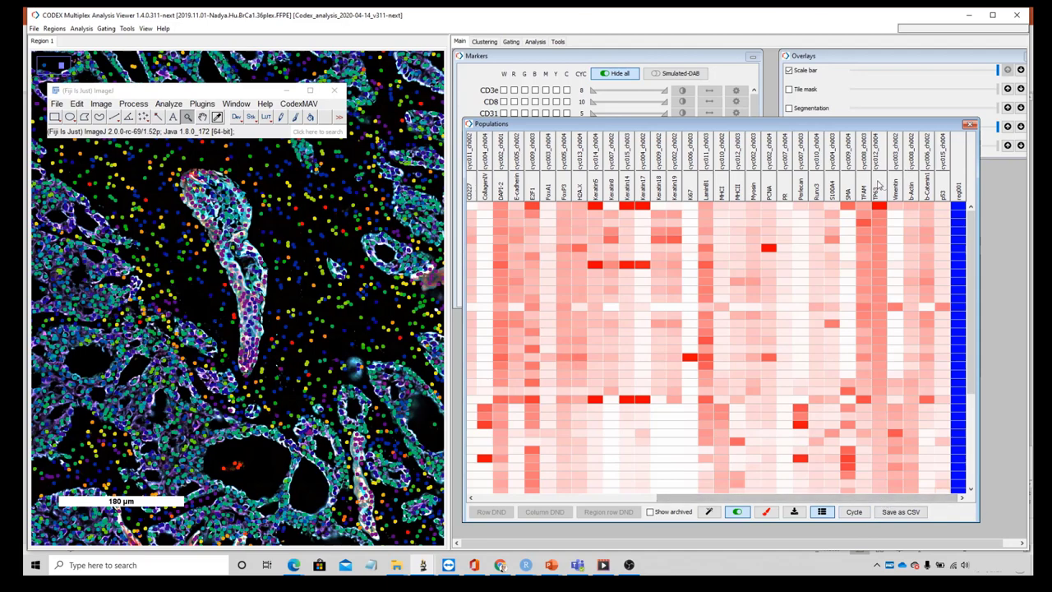
{"action": "mouse_move", "coordinate": [880, 207]}
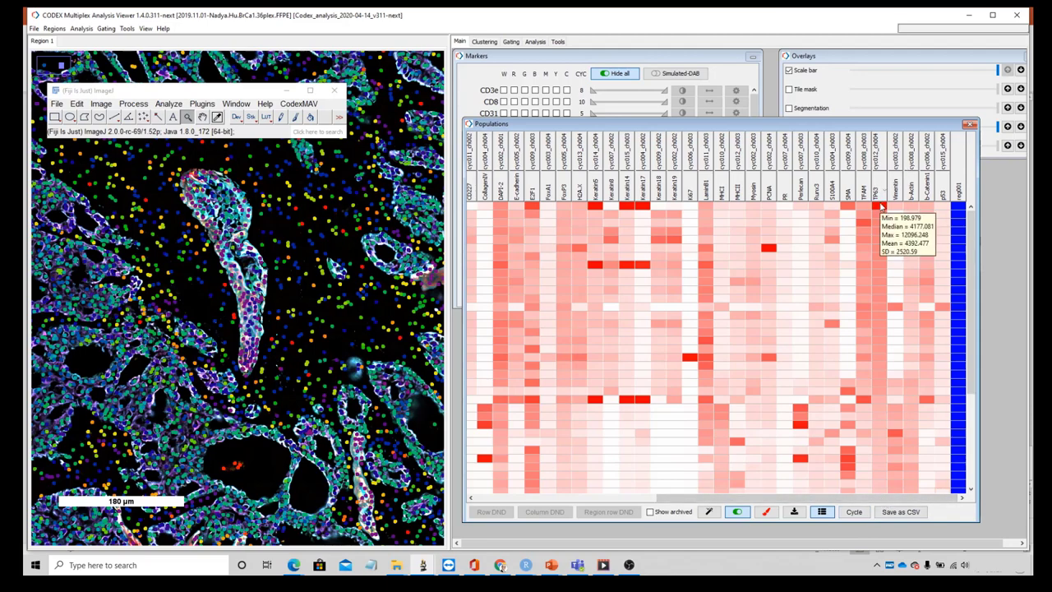
{"action": "mouse_move", "coordinate": [648, 210]}
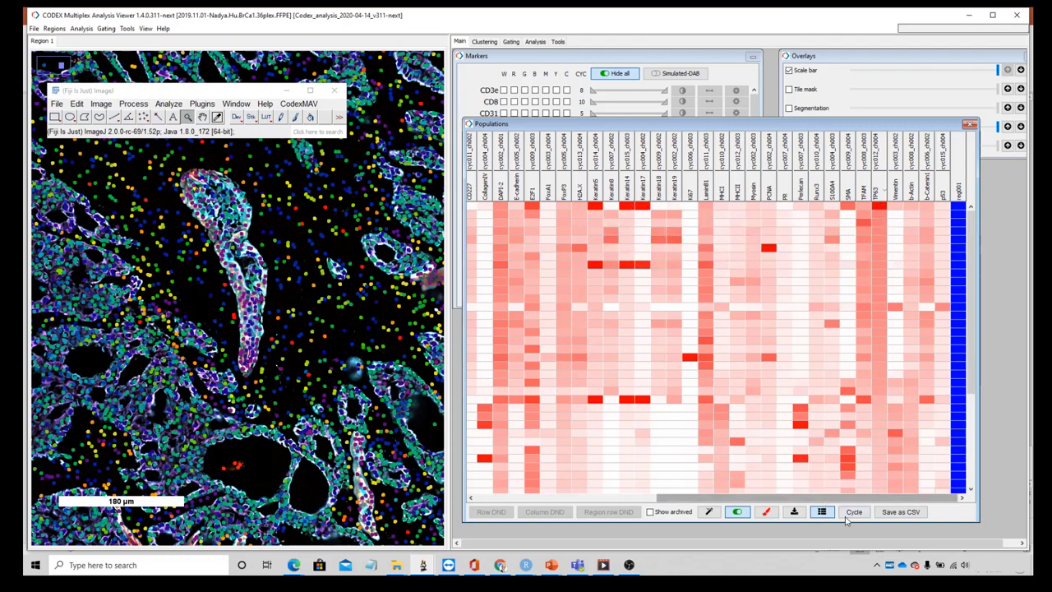
{"action": "left_click_drag", "start_coordinate": [872, 497], "coordinate": [728, 493]}
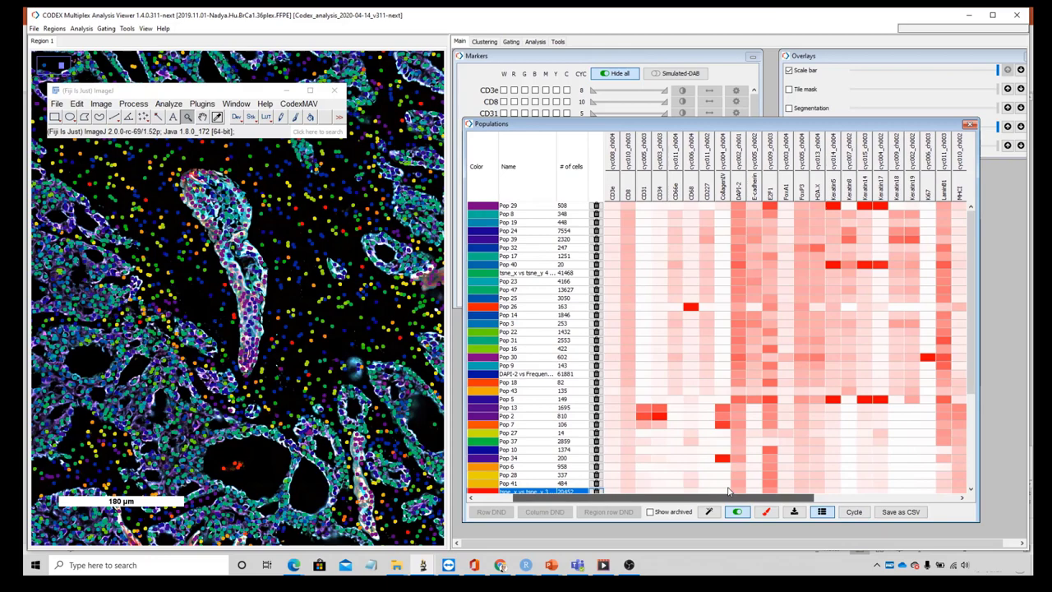
{"action": "left_click_drag", "start_coordinate": [728, 493], "coordinate": [689, 493]}
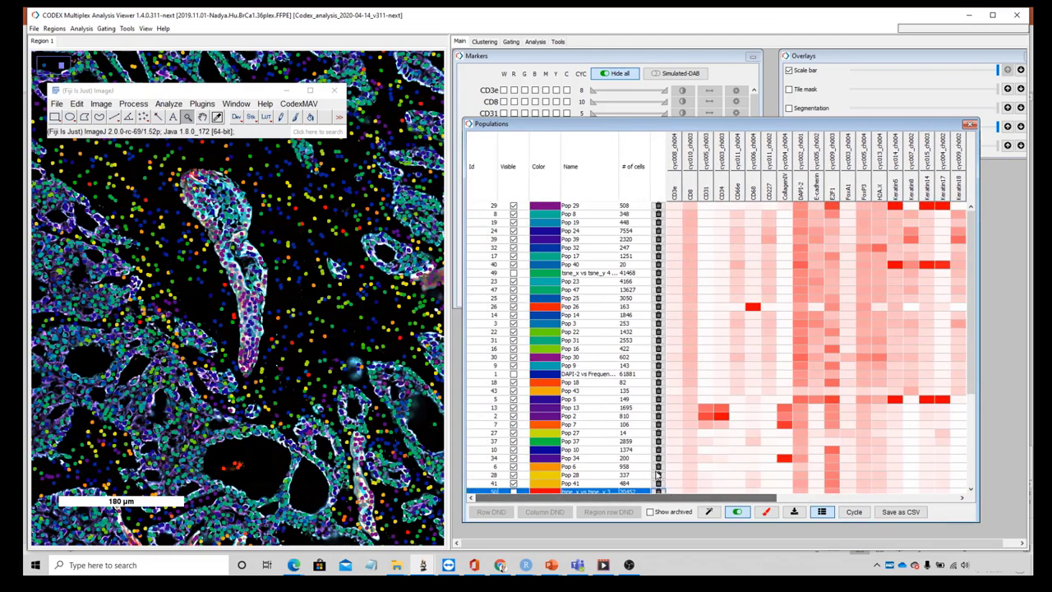
Toggle Pop 29 off and on to locate its cells on the tissue, and open its name for editing
{"action": "left_click", "coordinate": [513, 205]}
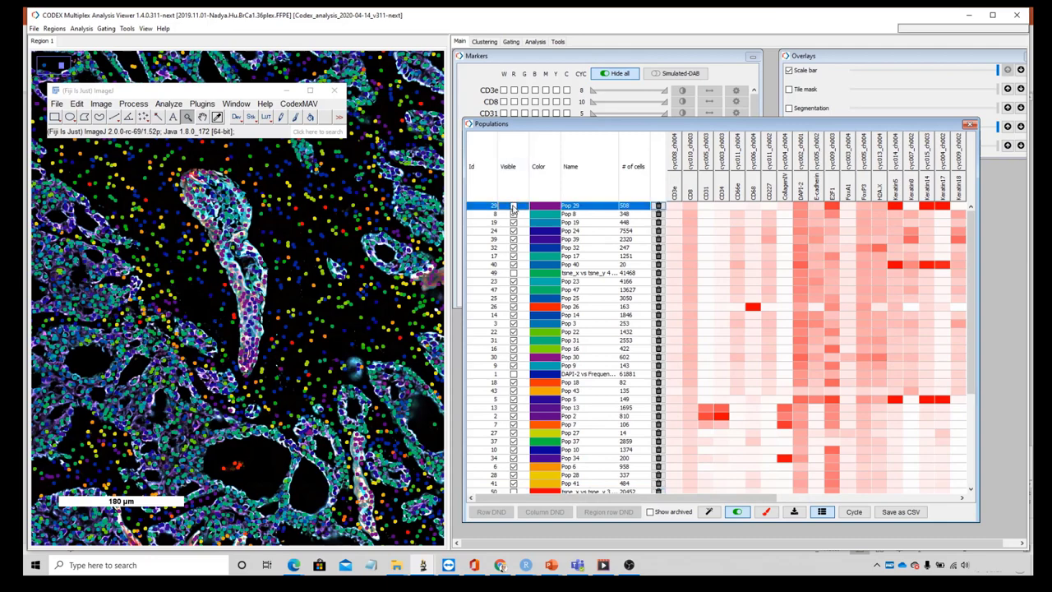
{"action": "left_click", "coordinate": [513, 206]}
{"action": "double_click", "coordinate": [591, 206]}
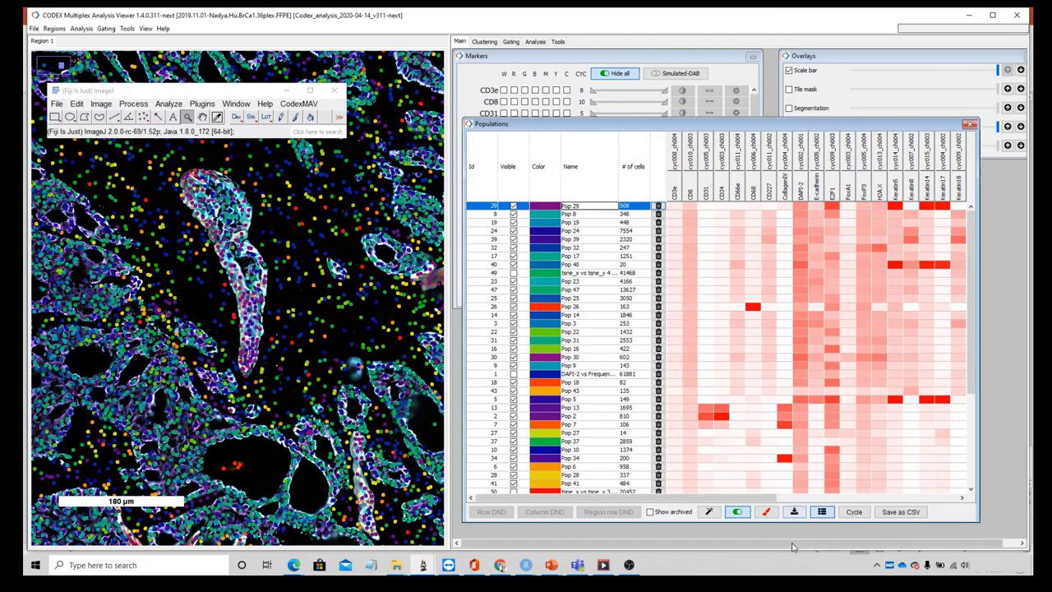
Sort the population heatmap by descending Keratin14 expression
{"action": "left_click_drag", "start_coordinate": [766, 499], "coordinate": [785, 499]}
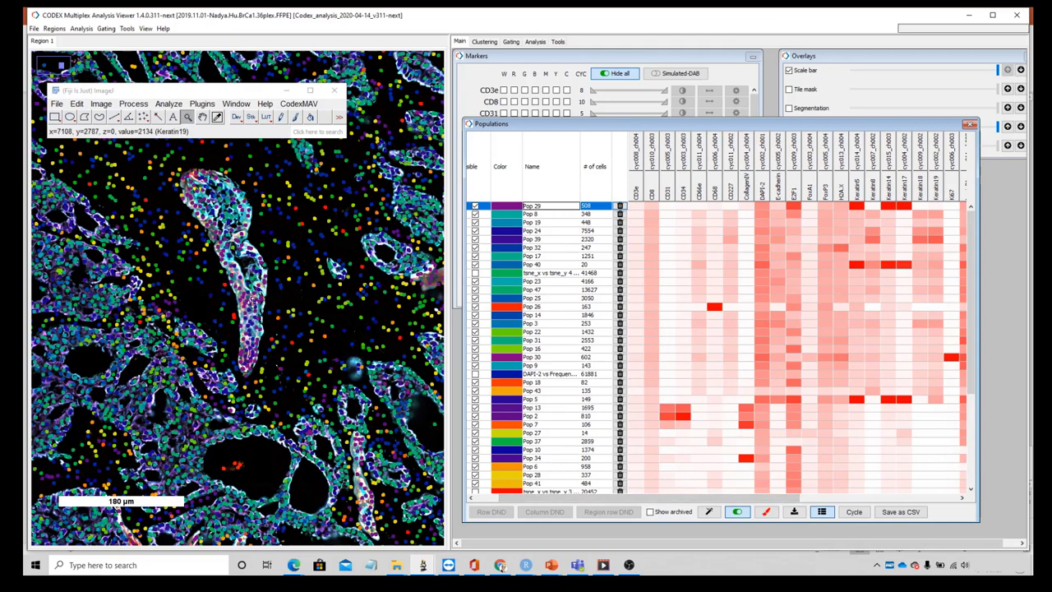
{"action": "left_click", "coordinate": [888, 188]}
{"action": "left_click", "coordinate": [890, 187]}
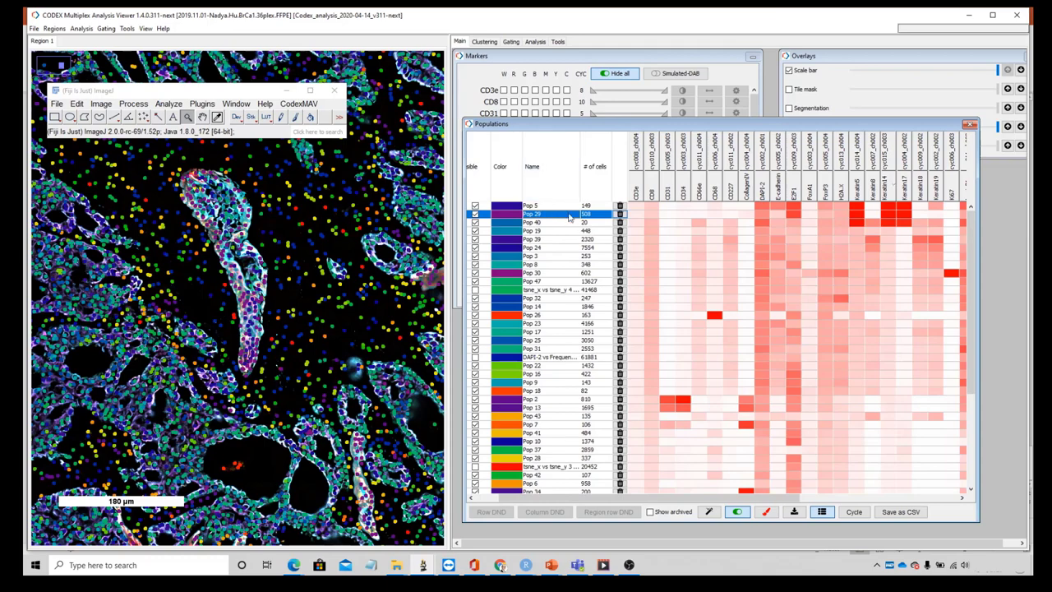
Toggle Pop 5 and Pop 40 to locate their cells on the tissue, and compare the top populations' TP63 expression
{"action": "left_click", "coordinate": [477, 207]}
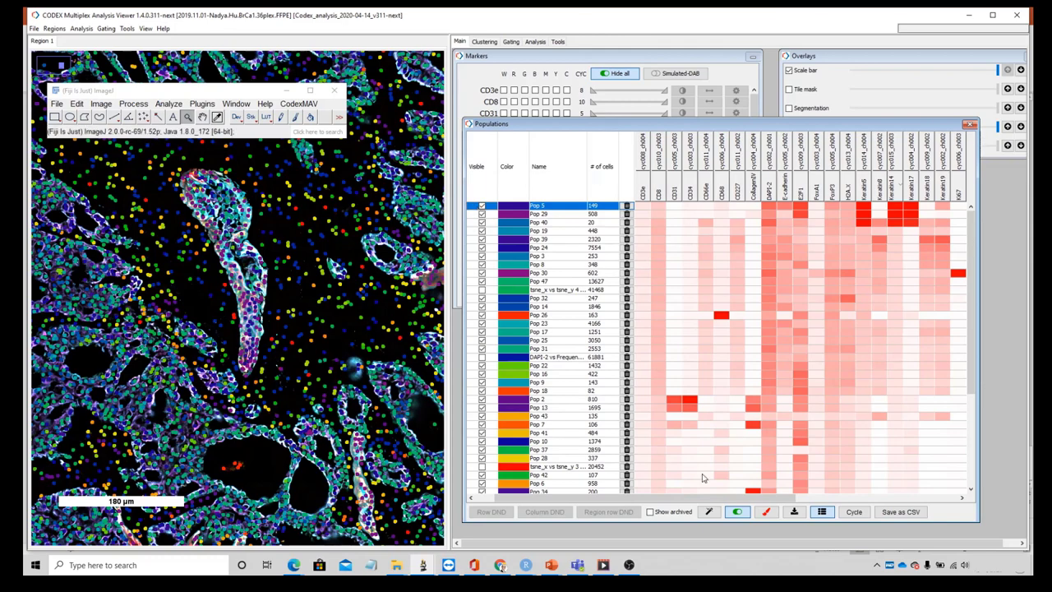
{"action": "left_click_drag", "start_coordinate": [750, 498], "coordinate": [919, 506]}
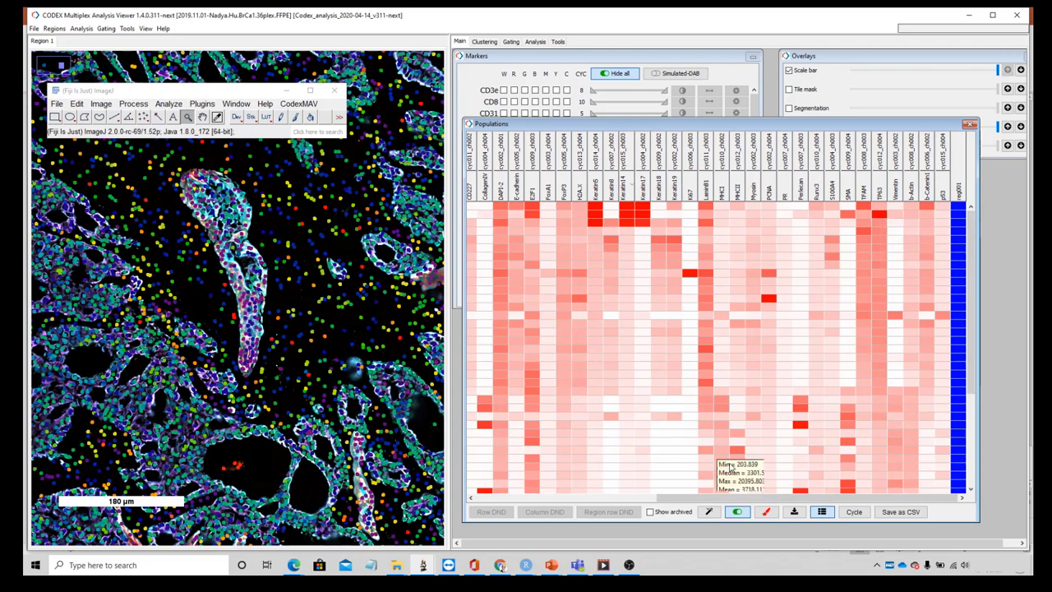
{"action": "left_click_drag", "start_coordinate": [813, 499], "coordinate": [632, 499]}
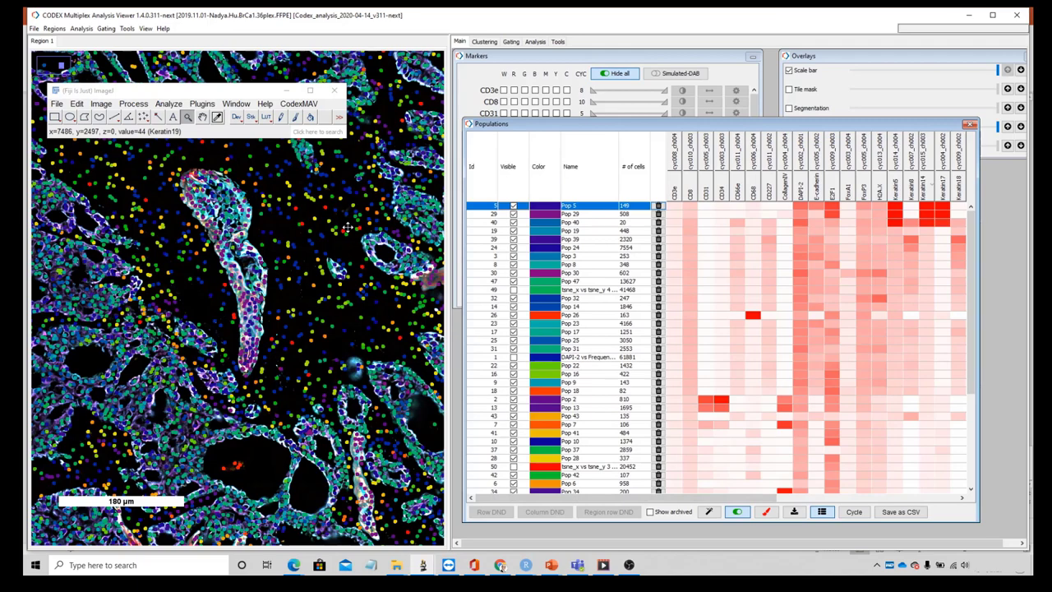
{"action": "left_click", "coordinate": [513, 222]}
{"action": "left_click", "coordinate": [515, 224]}
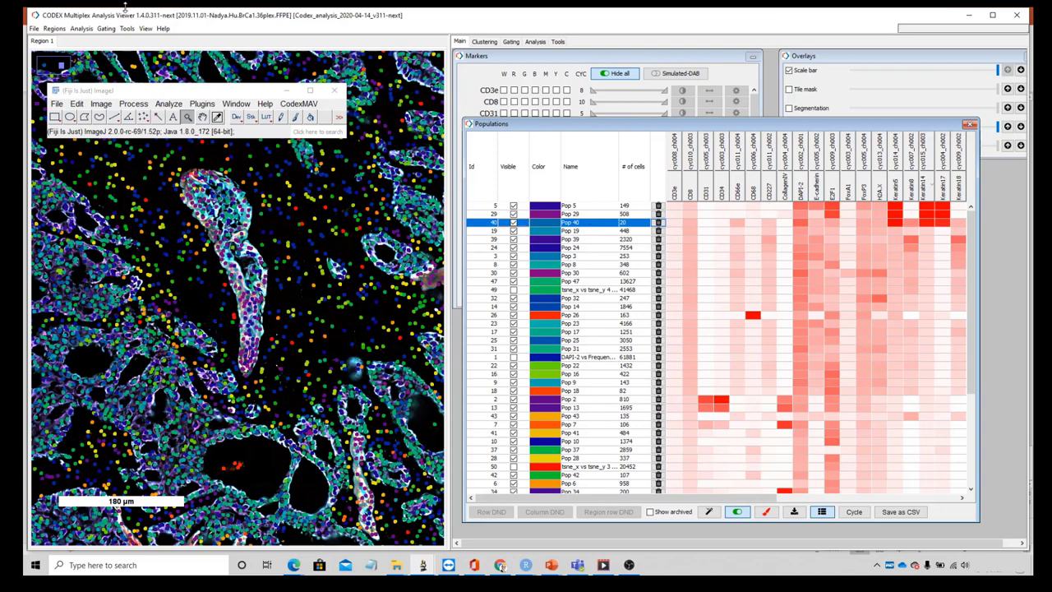
Start a box plot with only Pop 5 and Pop 29 selected as populations
{"action": "left_click", "coordinate": [82, 29]}
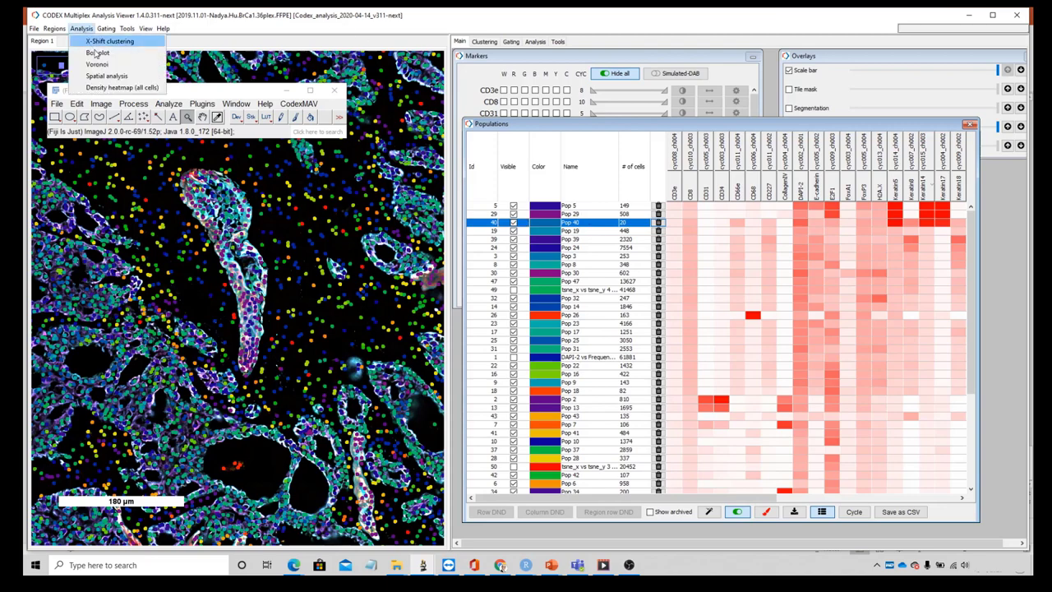
{"action": "left_click", "coordinate": [98, 53]}
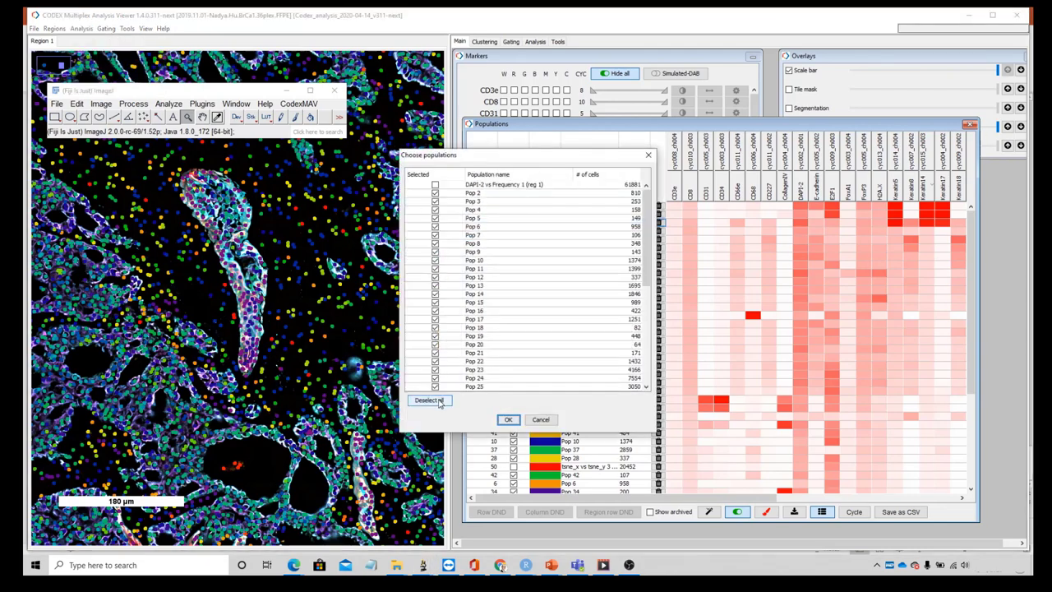
{"action": "left_click", "coordinate": [428, 400]}
{"action": "left_click_drag", "start_coordinate": [587, 156], "coordinate": [861, 127]}
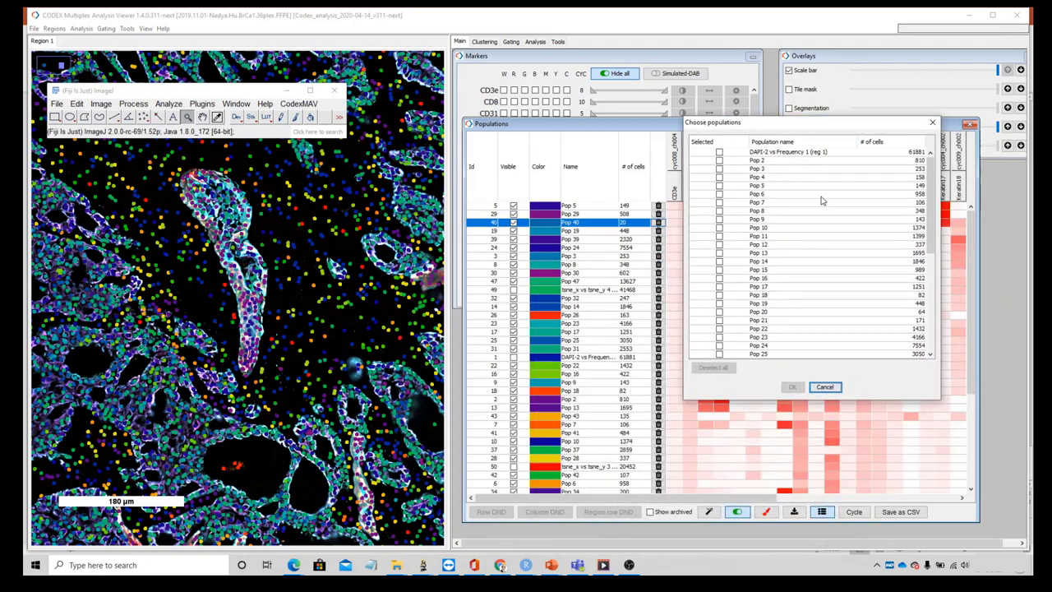
{"action": "left_click", "coordinate": [720, 187]}
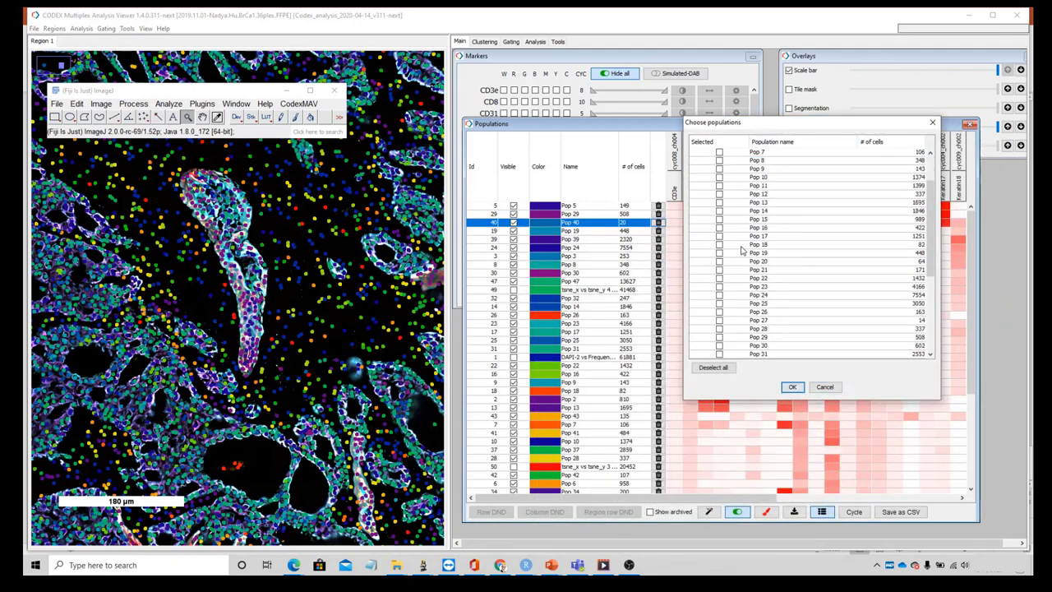
{"action": "scroll", "coordinate": [740, 247], "scroll_direction": "down", "scroll_amount": 3}
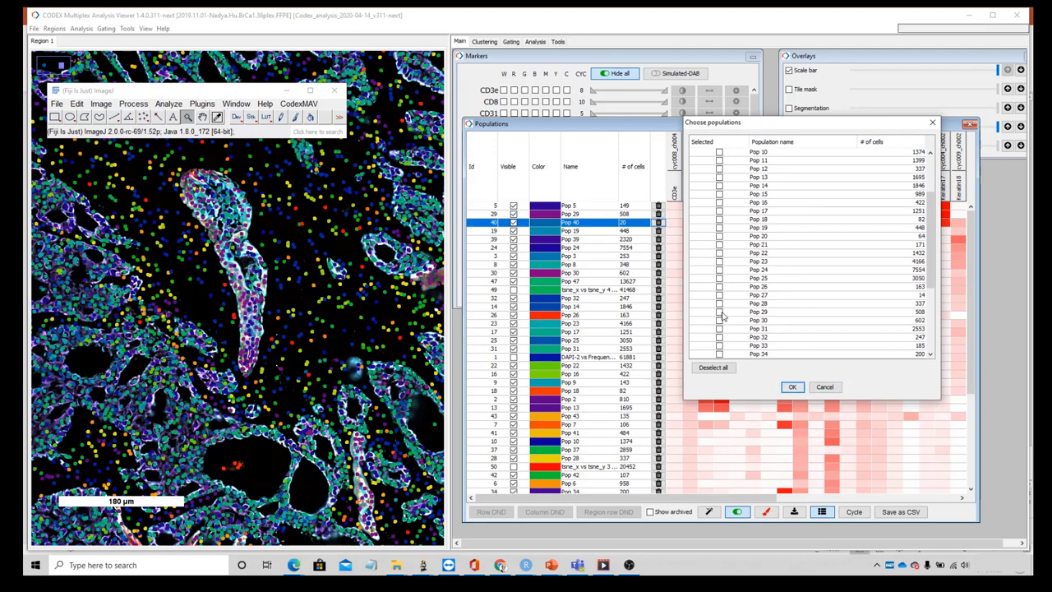
{"action": "left_click", "coordinate": [720, 313]}
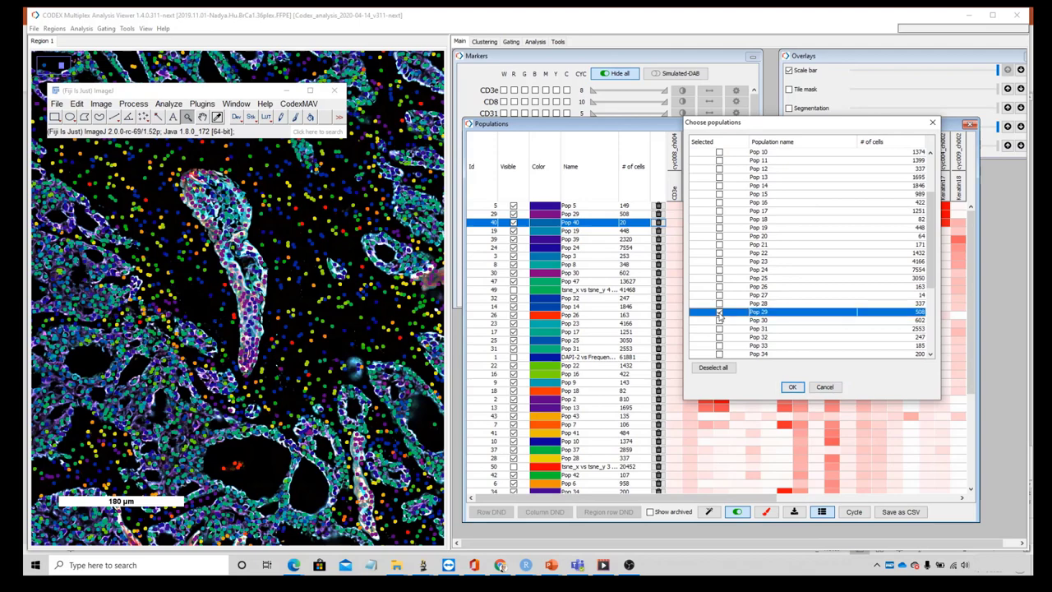
{"action": "left_click", "coordinate": [792, 387]}
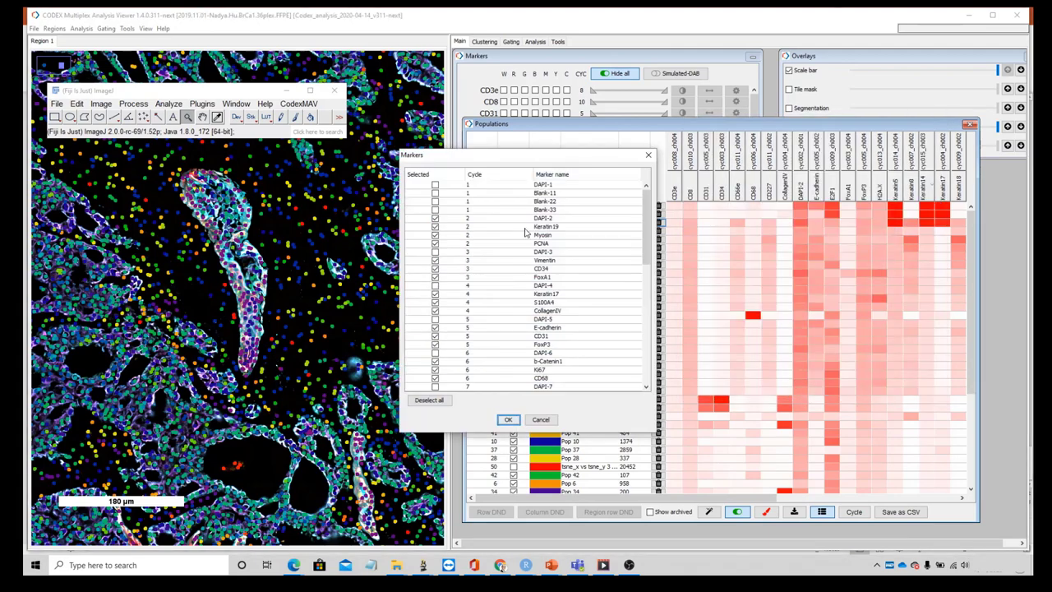
Exclude DAPI-2 from the box plot's markers and generate the plot
{"action": "left_click", "coordinate": [434, 219]}
{"action": "left_click", "coordinate": [436, 219]}
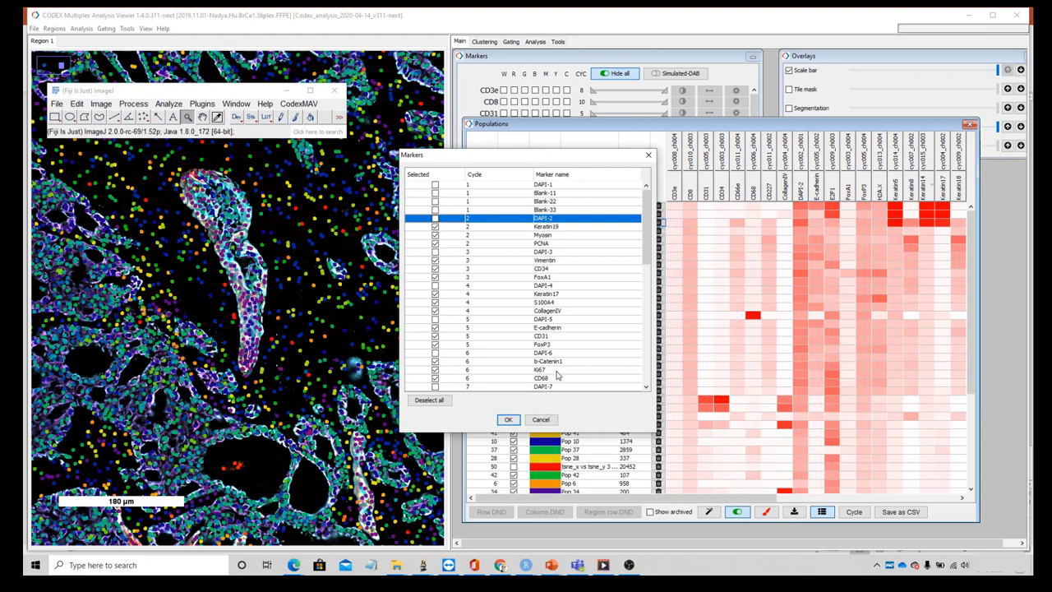
{"action": "left_click", "coordinate": [508, 419]}
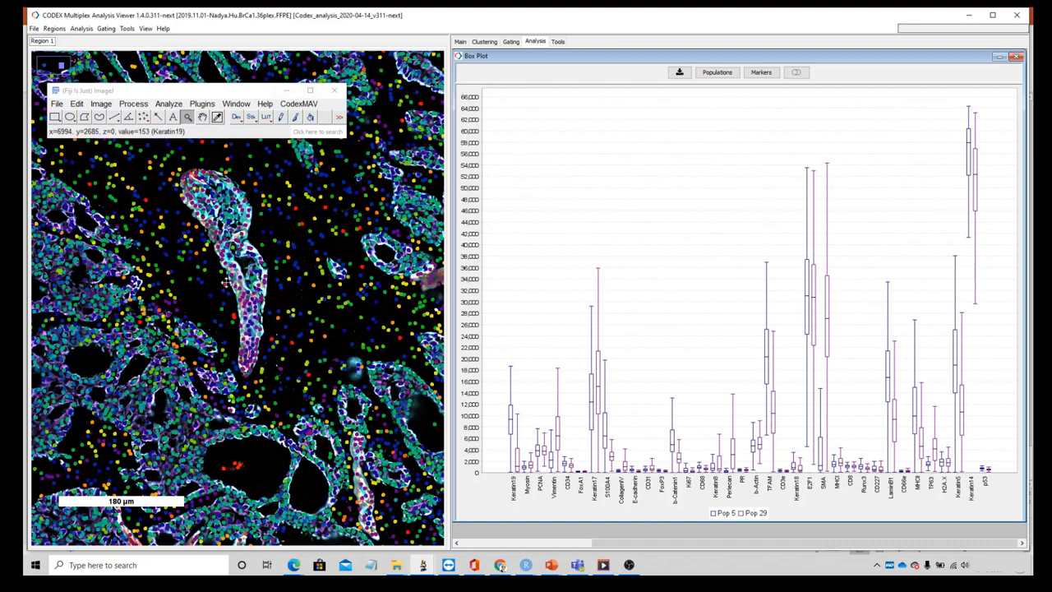
Zoom the tsne_x vs tsne_y plot into the small purple cluster near its lower edge, and hide and reshow Pop 5 to locate its cells
{"action": "left_click", "coordinate": [511, 42]}
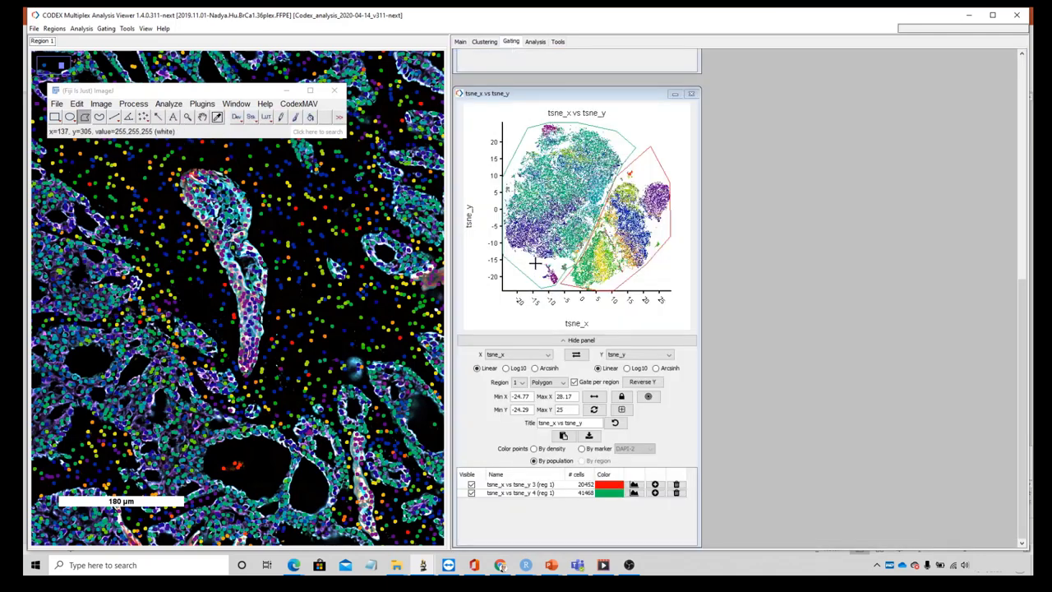
{"action": "left_click_drag", "start_coordinate": [535, 263], "coordinate": [566, 291]}
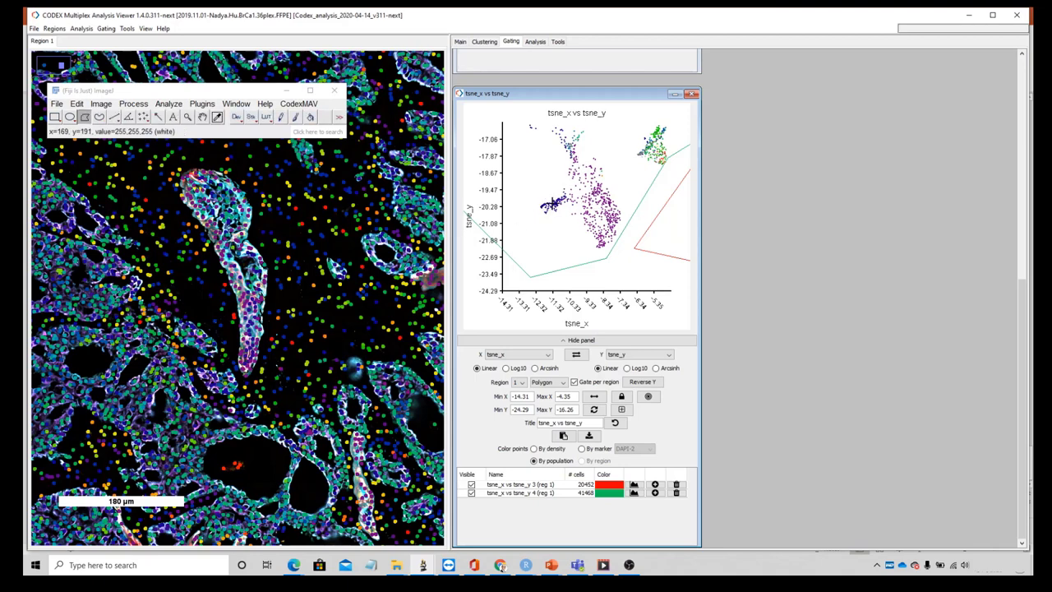
{"action": "left_click", "coordinate": [462, 43]}
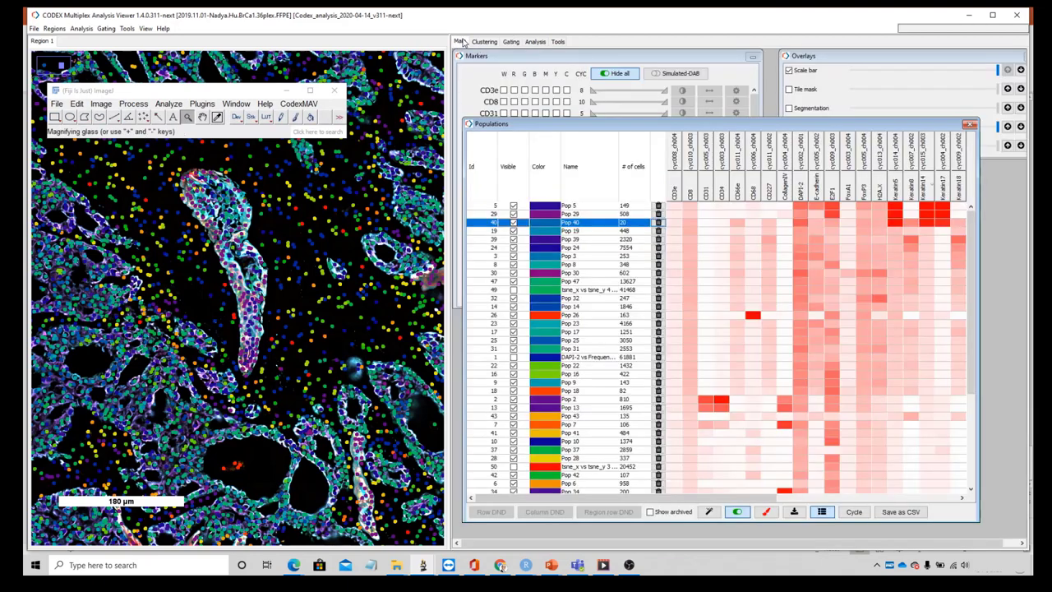
{"action": "left_click", "coordinate": [516, 206]}
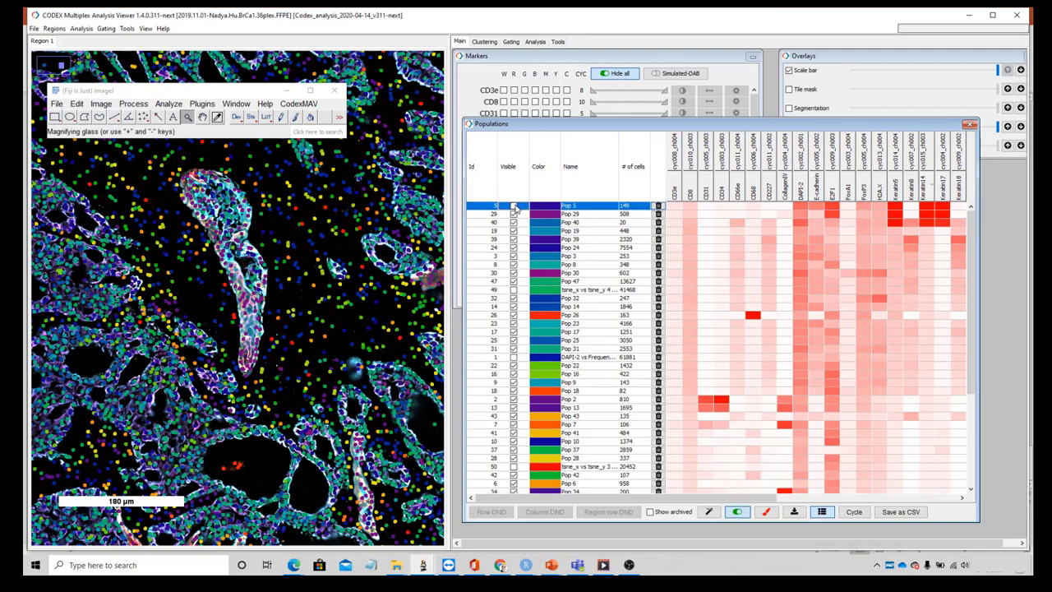
{"action": "left_click", "coordinate": [511, 42]}
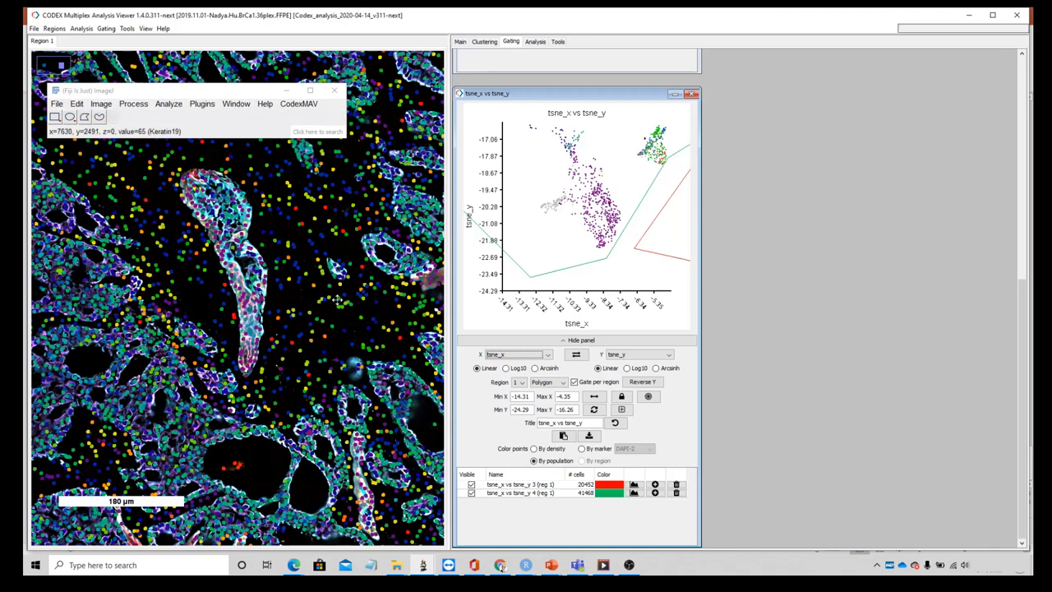
{"action": "left_click", "coordinate": [188, 117]}
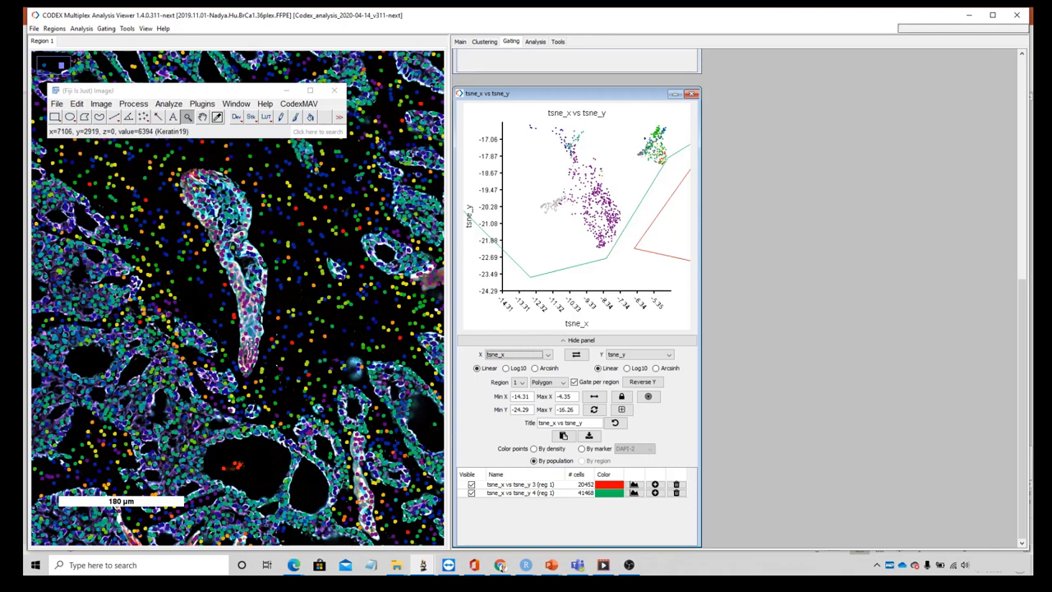
{"action": "left_click", "coordinate": [458, 42]}
{"action": "left_click", "coordinate": [514, 207]}
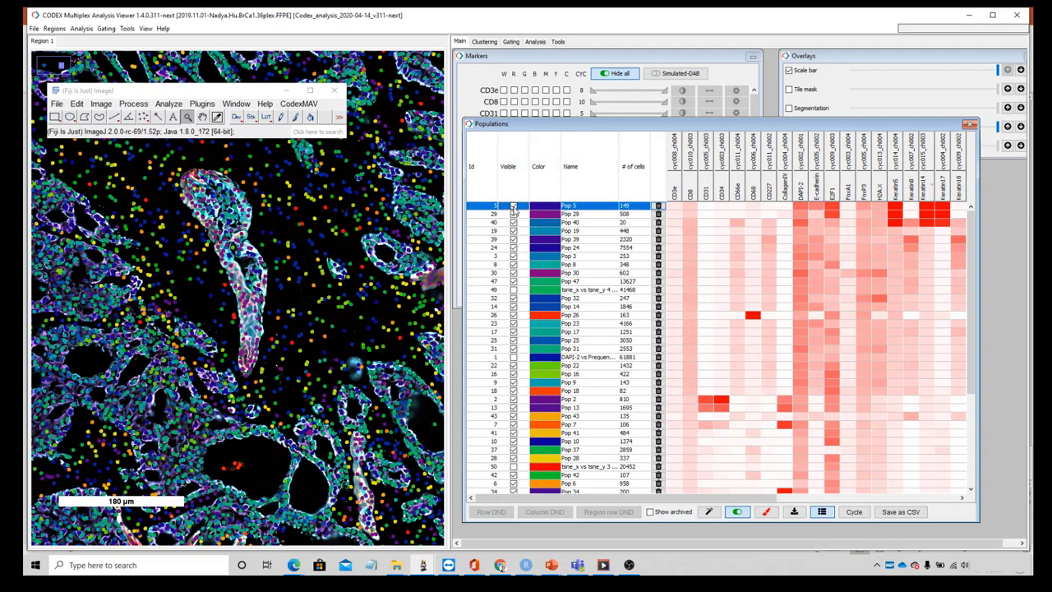
Rename Pop 29 to "basal" and Pop 5 to "basal / luminal"
{"action": "double_click", "coordinate": [601, 214]}
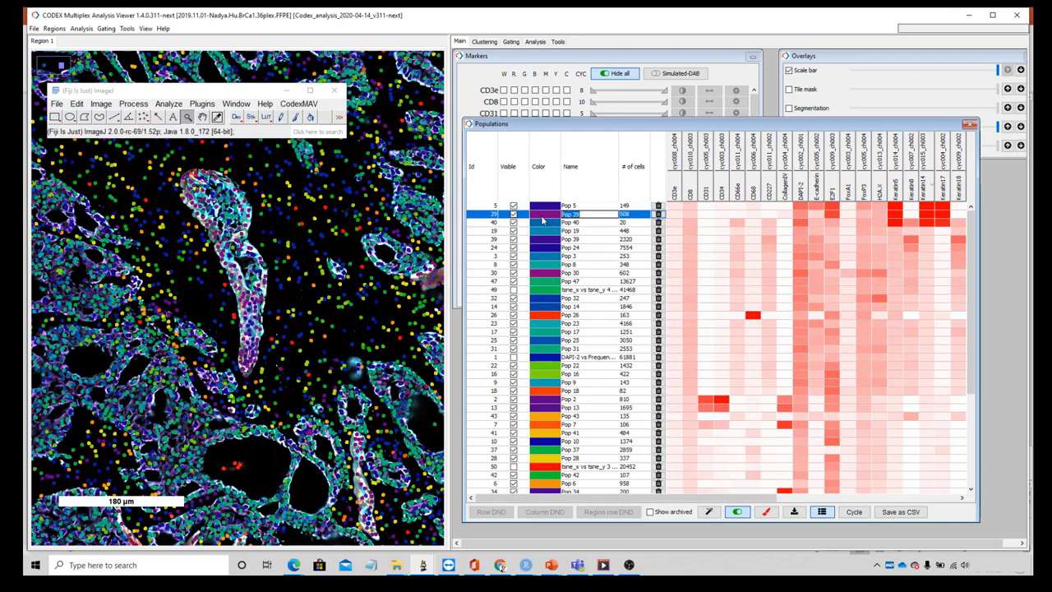
{"action": "type", "text": "basalm"}
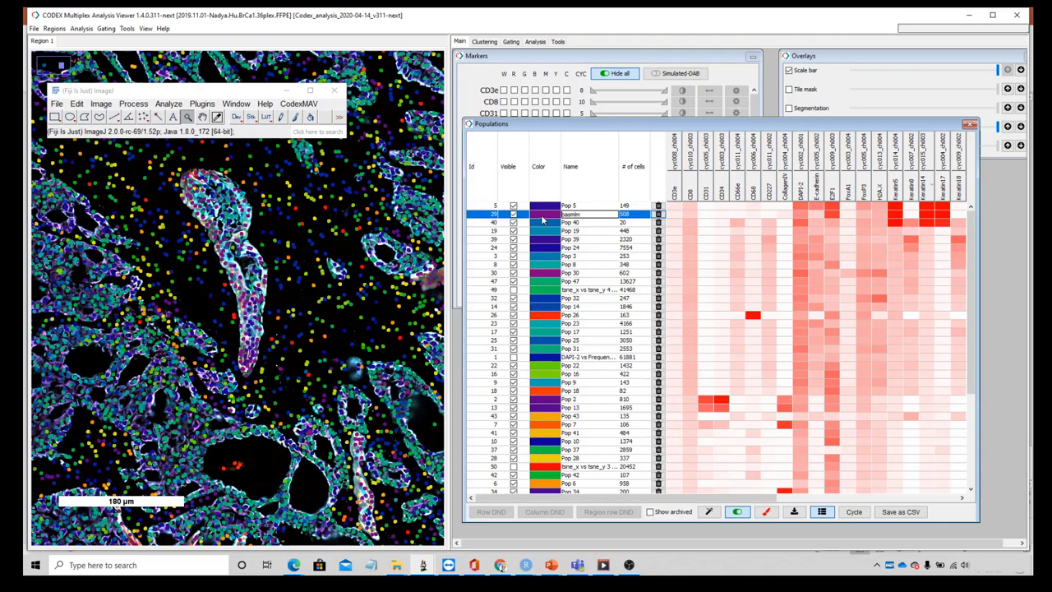
{"action": "key", "text": "BackSpace"}
{"action": "key", "text": "BackSpace"}
{"action": "key", "text": "BackSpace"}
{"action": "key", "text": "BackSpace"}
{"action": "key", "text": "BackSpace"}
{"action": "type", "text": "asal"}
{"action": "key", "text": "Return"}
{"action": "double_click", "coordinate": [572, 205]}
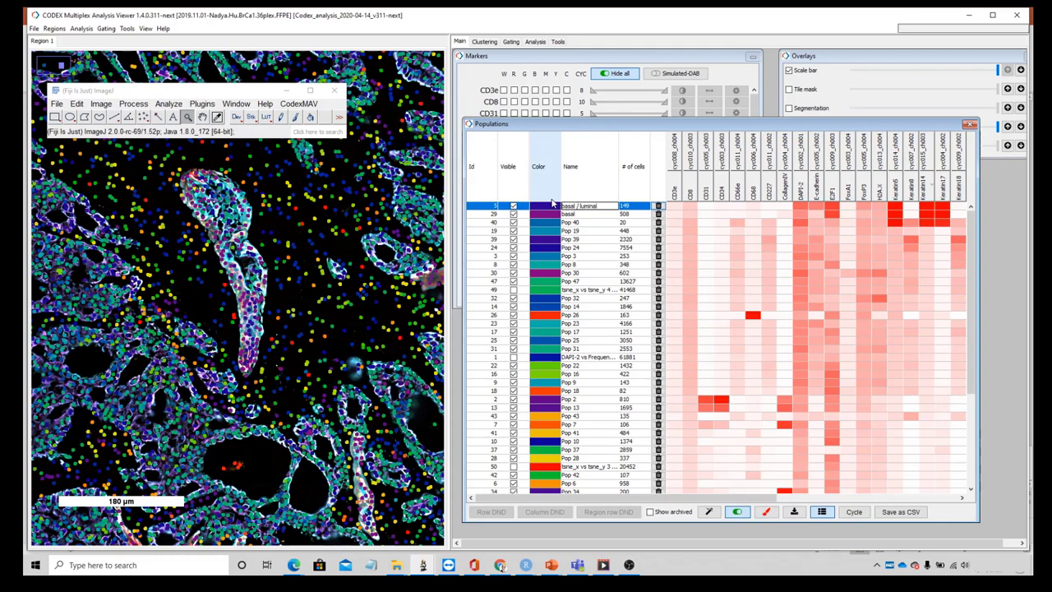
{"action": "key", "text": "Return"}
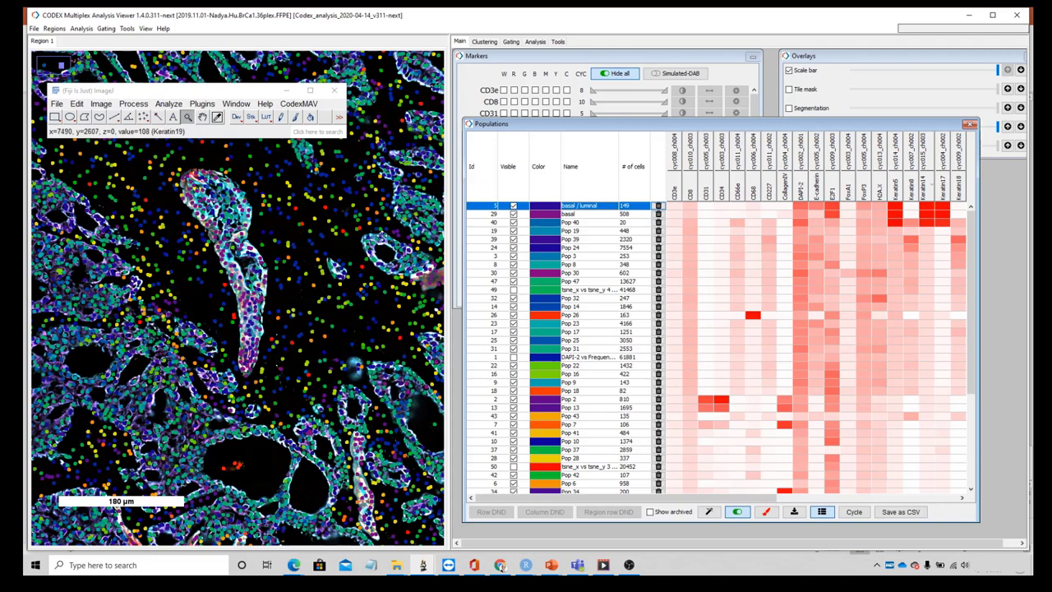
Color the tsne_x vs tsne_y plot by CD31 expression, and return it to coloring by population
{"action": "left_click", "coordinate": [512, 42]}
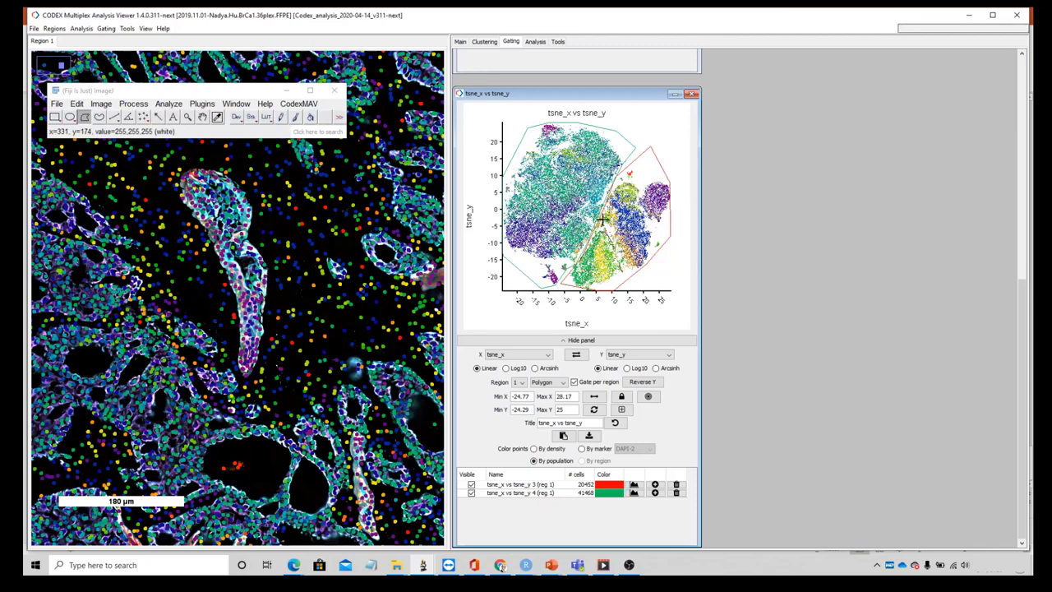
{"action": "left_click", "coordinate": [634, 448]}
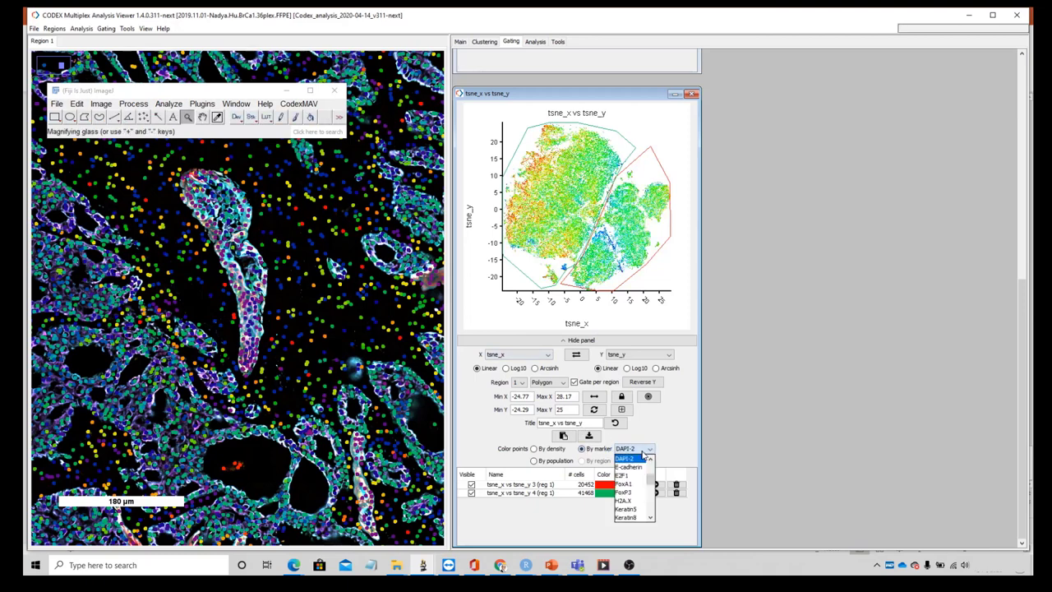
{"action": "scroll", "coordinate": [642, 486], "scroll_direction": "down", "scroll_amount": 2}
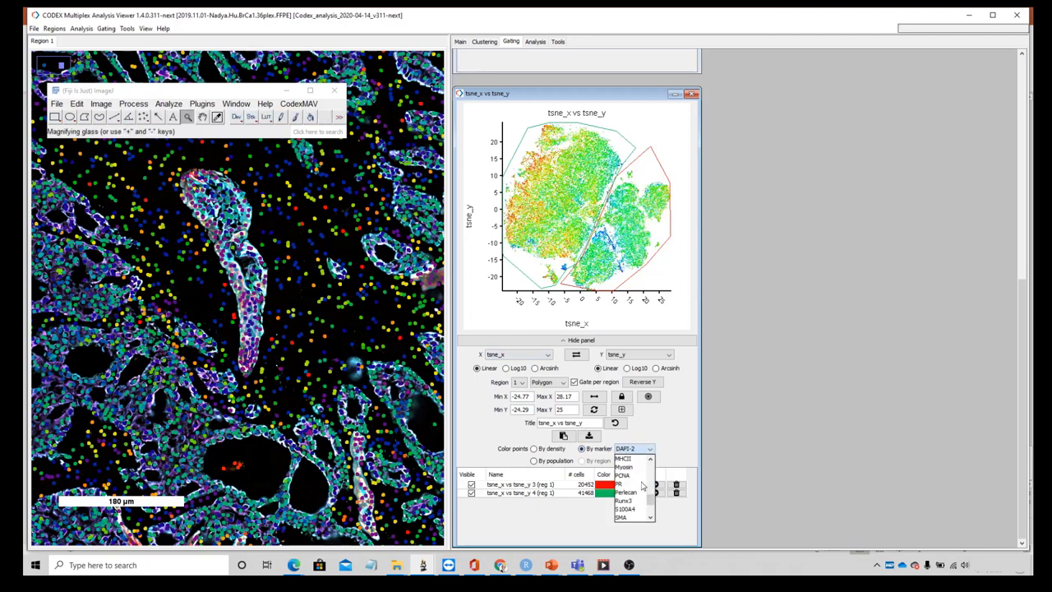
{"action": "scroll", "coordinate": [642, 486], "scroll_direction": "up", "scroll_amount": 5}
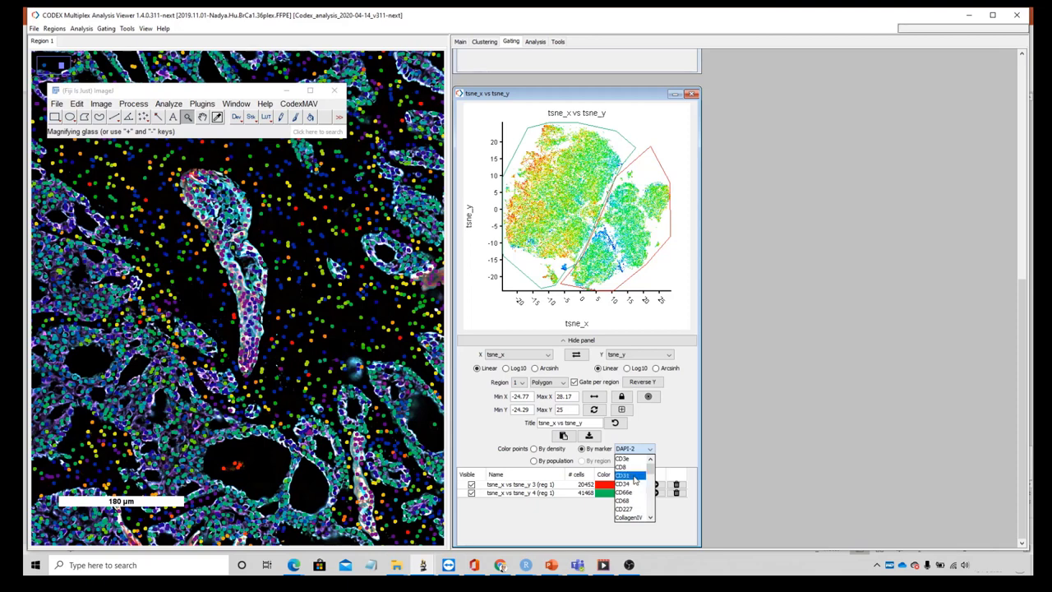
{"action": "left_click", "coordinate": [635, 479]}
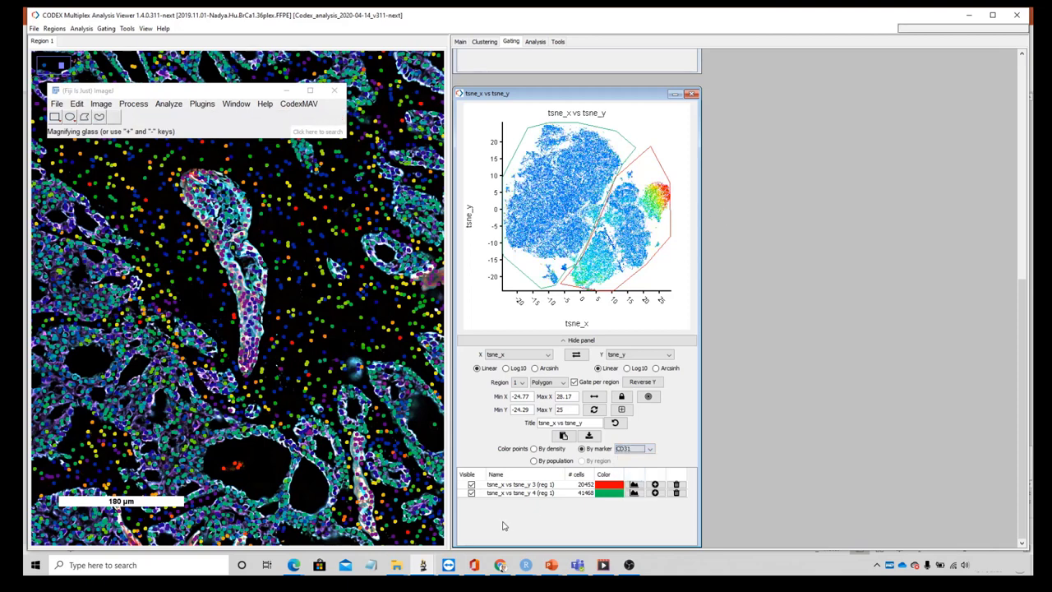
{"action": "left_click", "coordinate": [535, 461]}
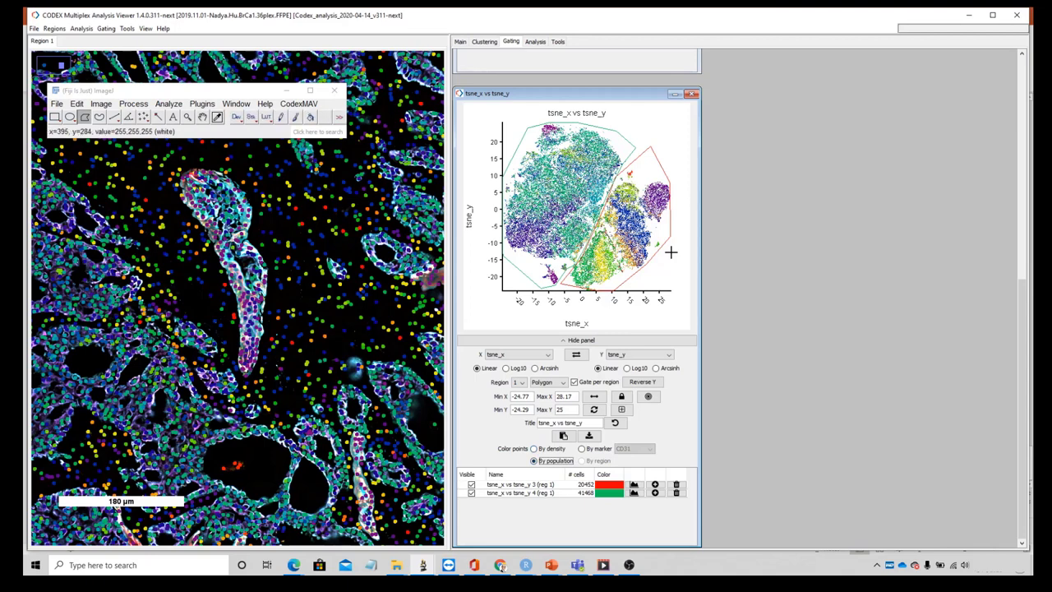
Uncover the marker list and display CD31 in red and CD34 in green on the tissue image
{"action": "left_click", "coordinate": [461, 42]}
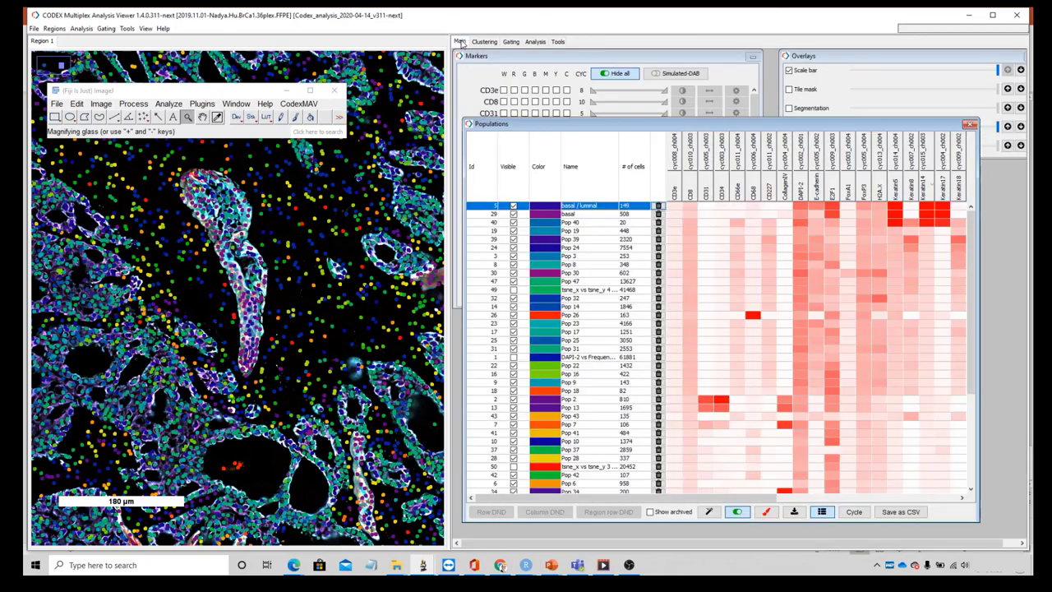
{"action": "mouse_move", "coordinate": [610, 125]}
{"action": "left_mouse_down"}
{"action": "mouse_move", "coordinate": [616, 335]}
{"action": "mouse_move", "coordinate": [608, 310]}
{"action": "left_mouse_up"}
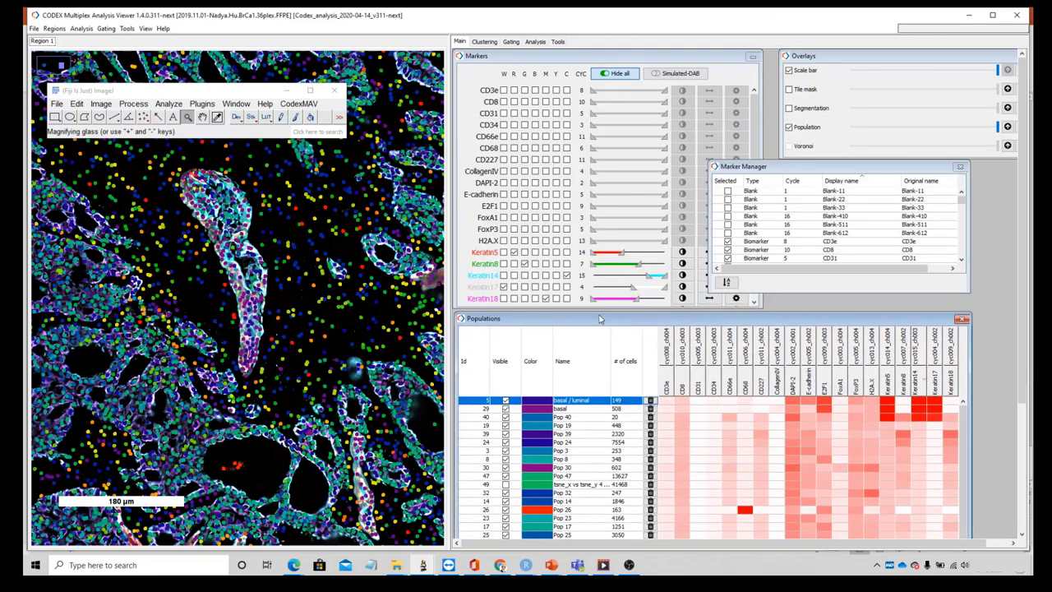
{"action": "left_click", "coordinate": [514, 113]}
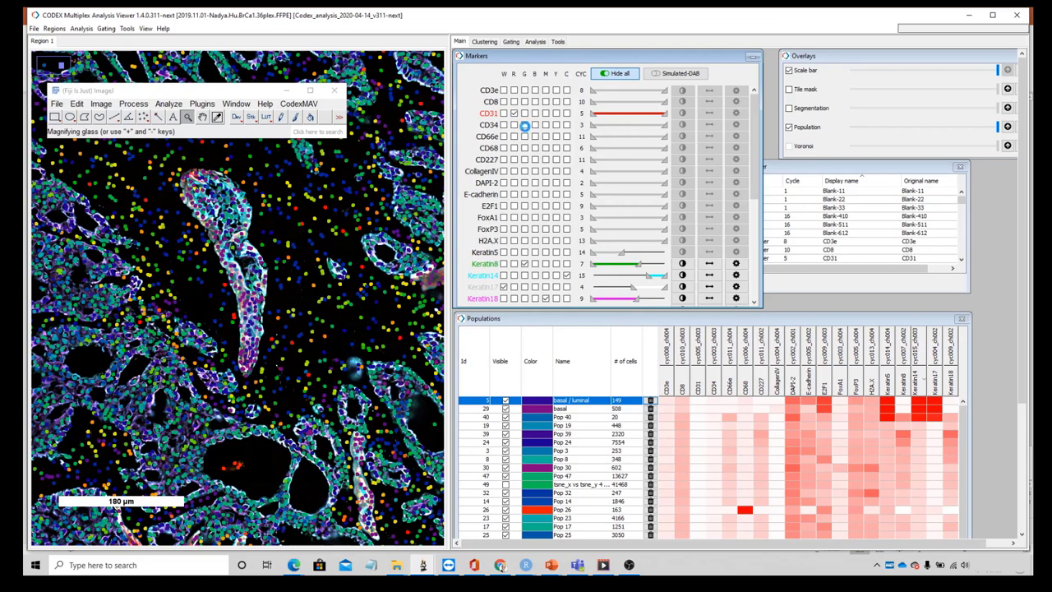
{"action": "left_click", "coordinate": [525, 124]}
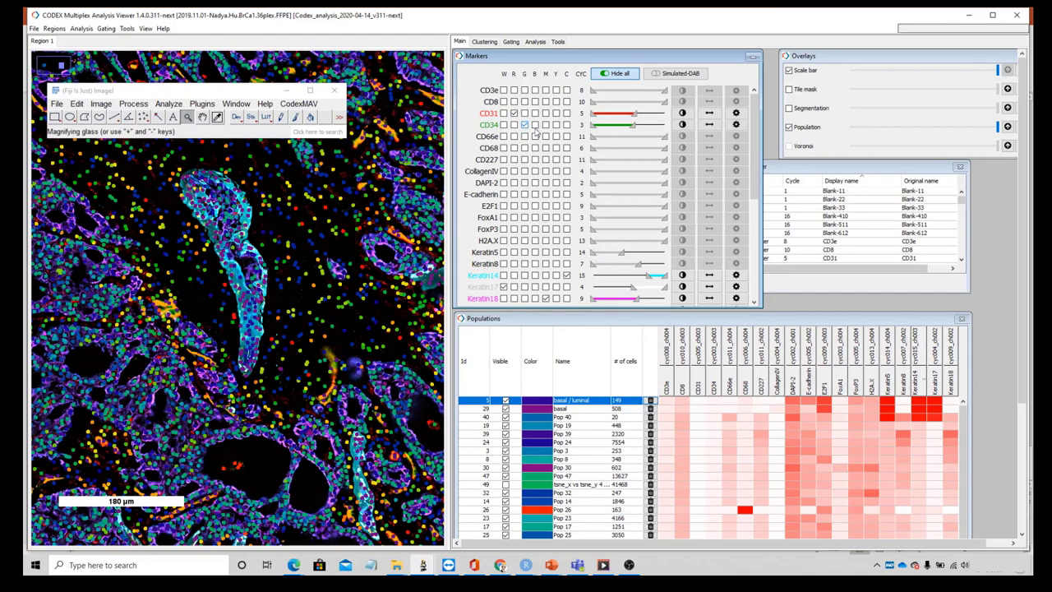
Sort the populations heatmap by CD31 expression and reposition it so the highest-ranked populations can be compared
{"action": "left_click", "coordinate": [800, 319]}
{"action": "left_click_drag", "start_coordinate": [803, 265], "coordinate": [794, 251]}
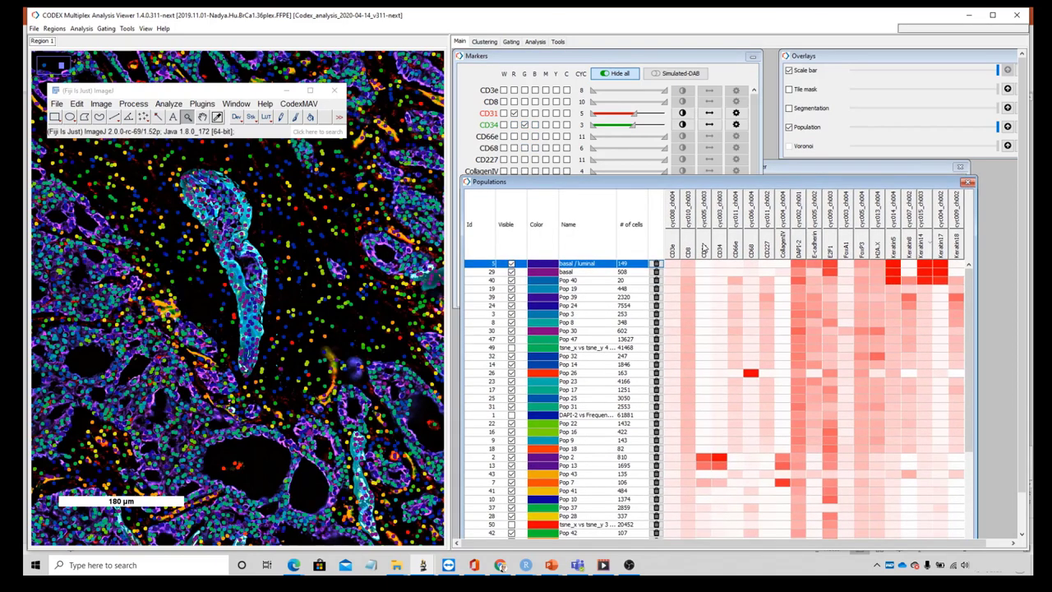
{"action": "left_click", "coordinate": [707, 245]}
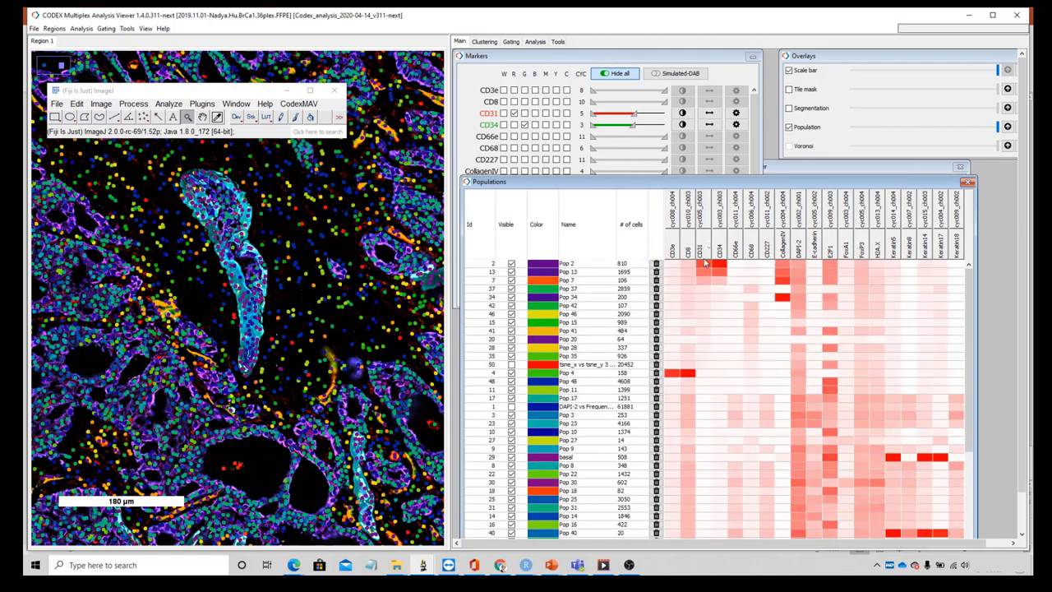
{"action": "left_click_drag", "start_coordinate": [721, 178], "coordinate": [723, 92]}
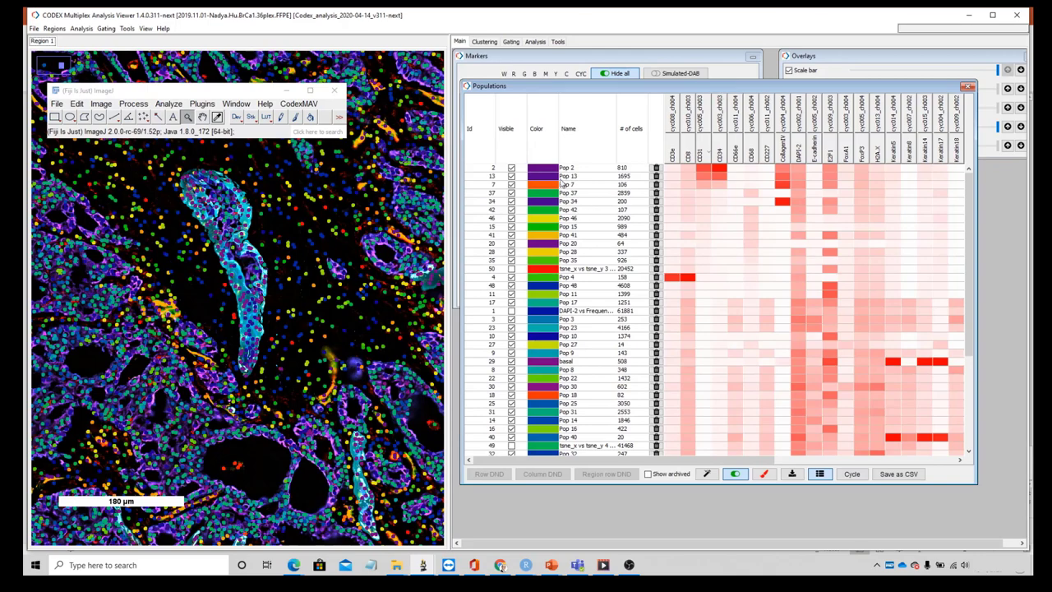
Hide and reshow Pop 2 and Pop 13 in turn to spot their cells in the tissue image
{"action": "left_click", "coordinate": [510, 169]}
{"action": "left_click", "coordinate": [510, 169]}
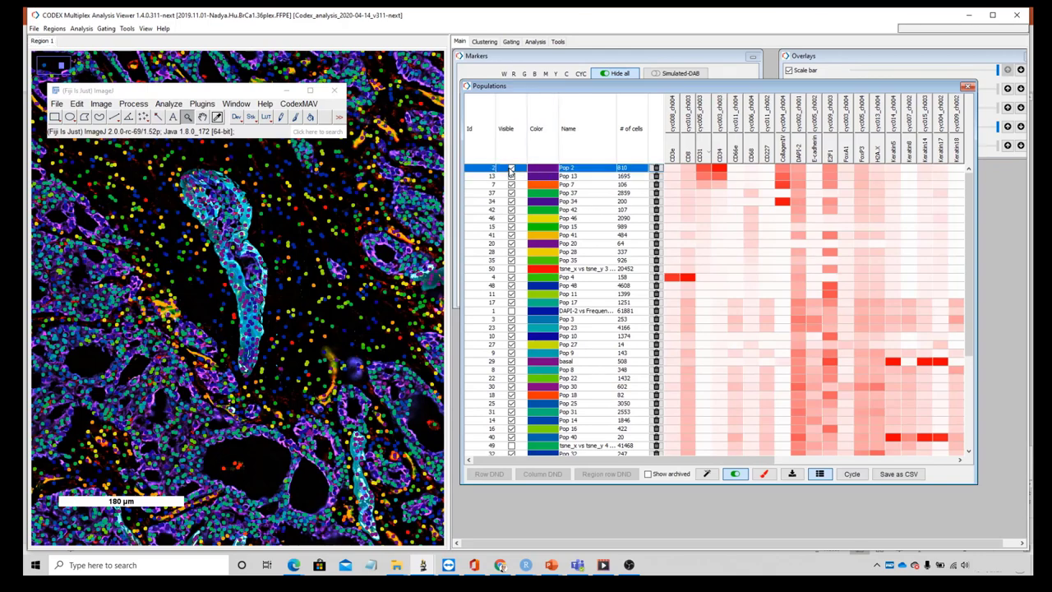
{"action": "left_click", "coordinate": [511, 177]}
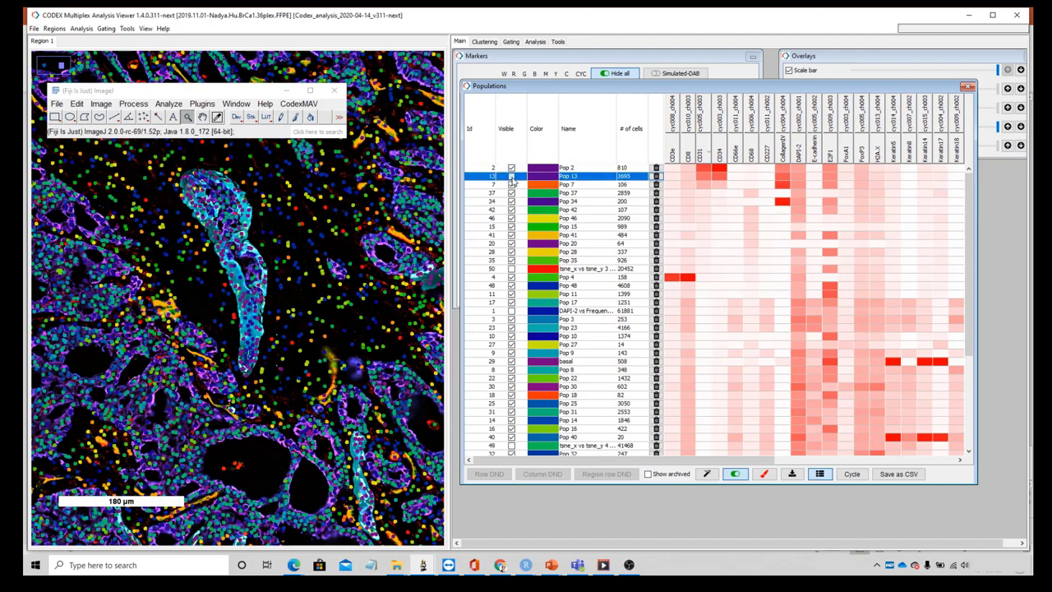
{"action": "left_click", "coordinate": [511, 178]}
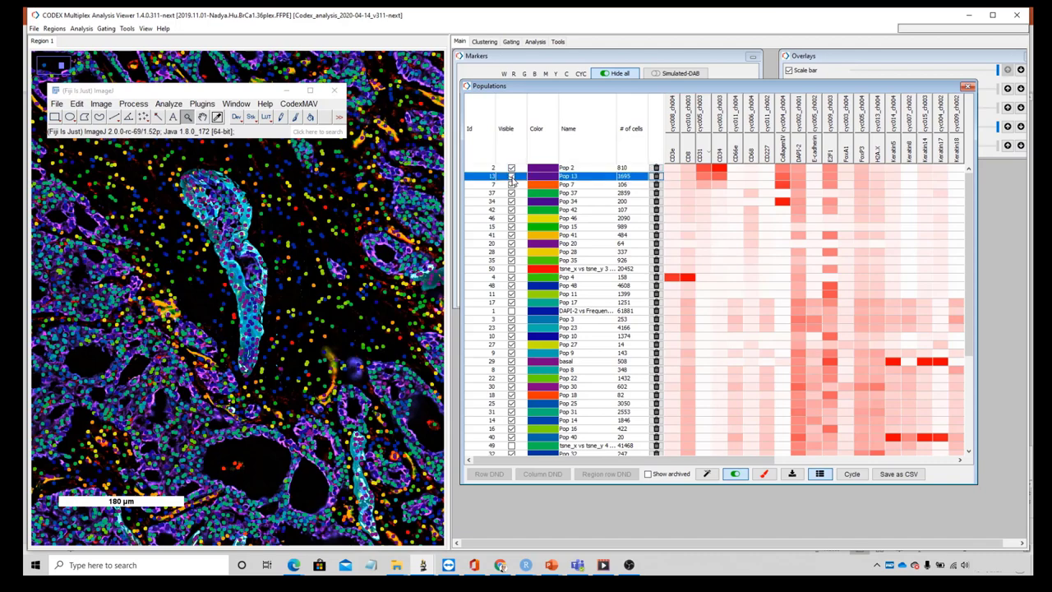
Examine the bright CD31/CD34 structure up close, switching Pop 2 and Pop 13 off and on to check their cells against it
{"action": "left_click", "coordinate": [157, 315]}
{"action": "left_click", "coordinate": [236, 298]}
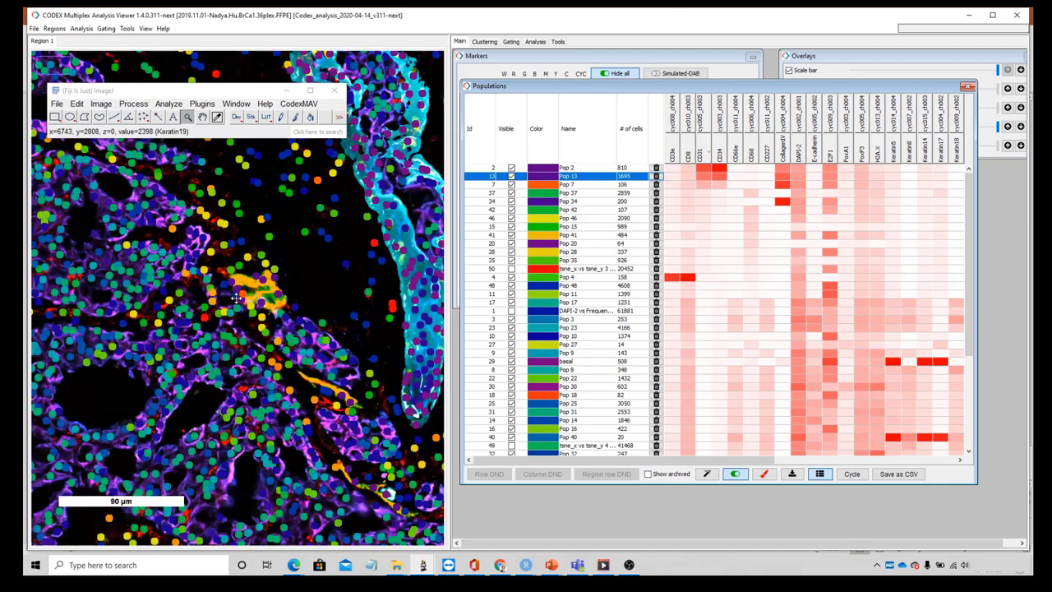
{"action": "left_click", "coordinate": [236, 297]}
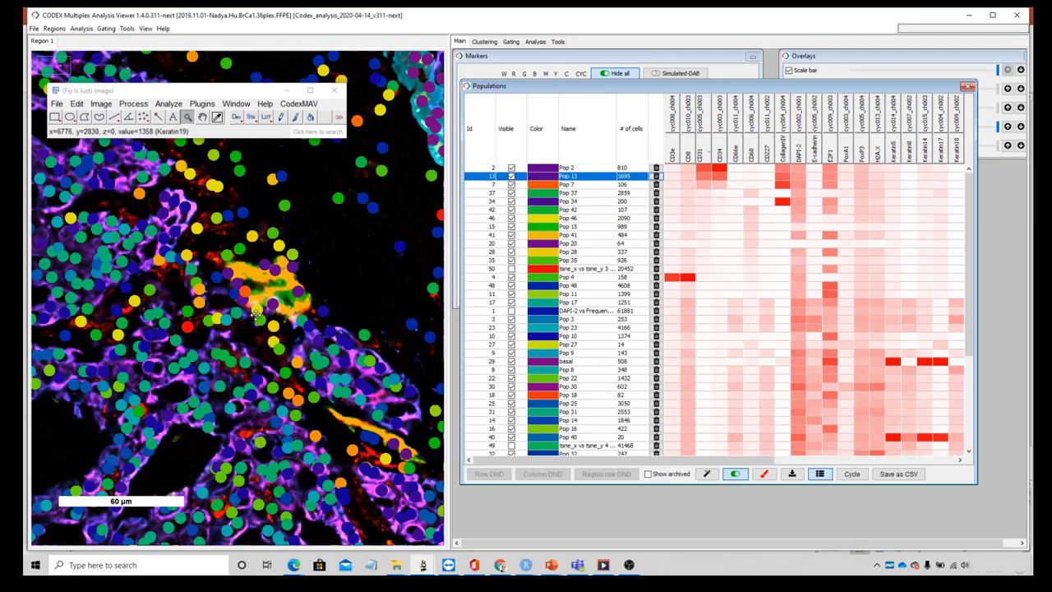
{"action": "left_click", "coordinate": [510, 170]}
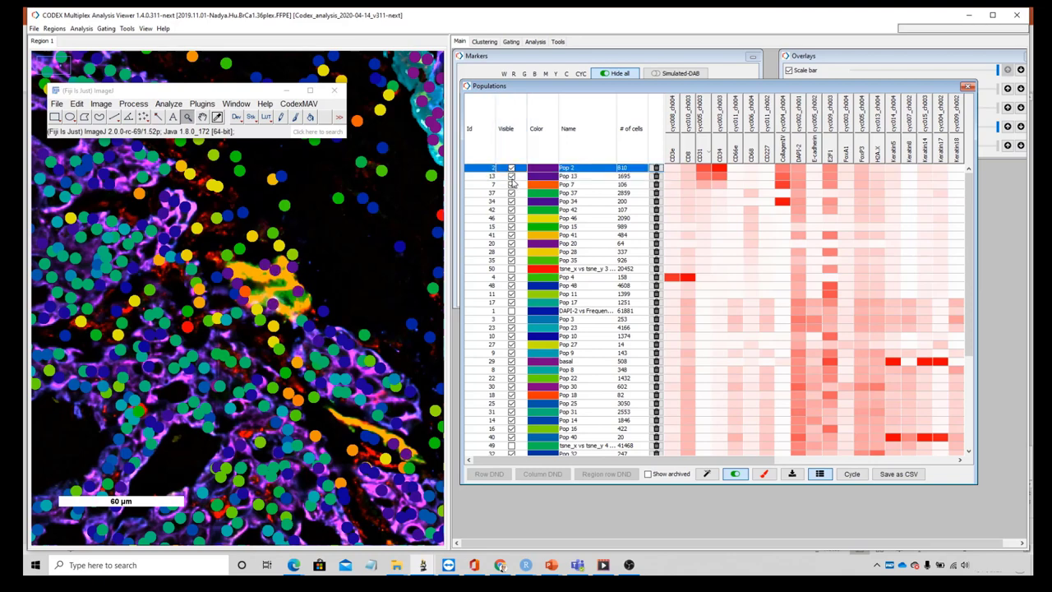
{"action": "left_click", "coordinate": [512, 177]}
{"action": "left_click", "coordinate": [512, 177]}
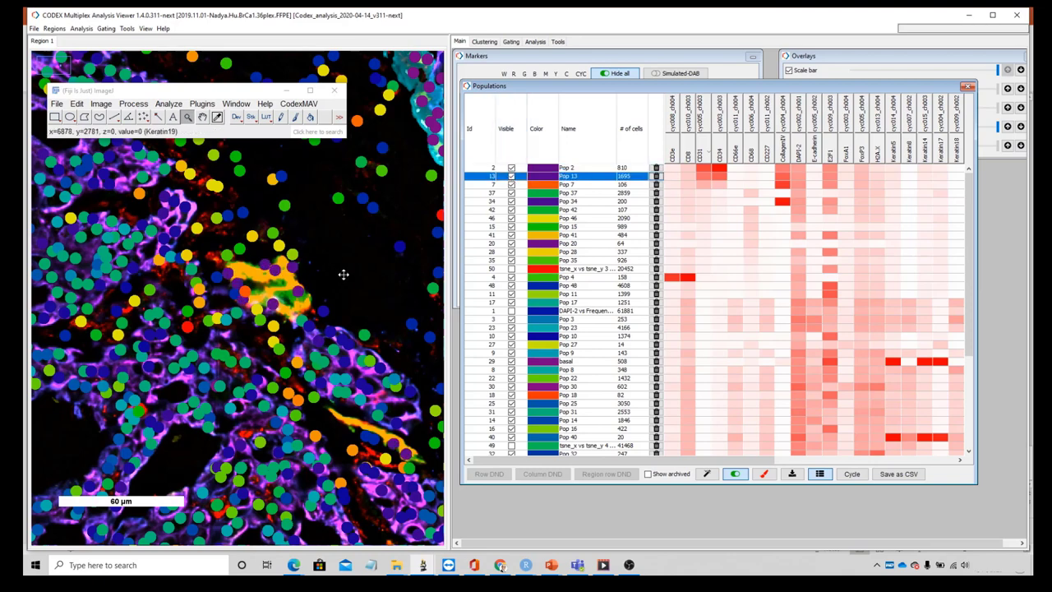
{"action": "scroll", "coordinate": [199, 267], "scroll_direction": "down", "scroll_amount": 1}
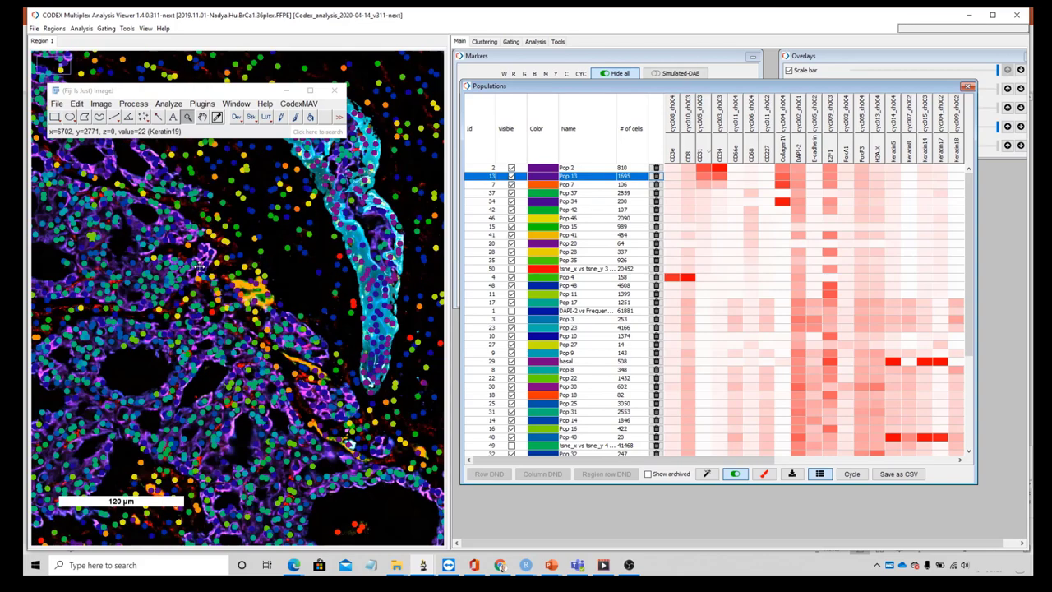
{"action": "scroll", "coordinate": [199, 267], "scroll_direction": "down", "scroll_amount": 1}
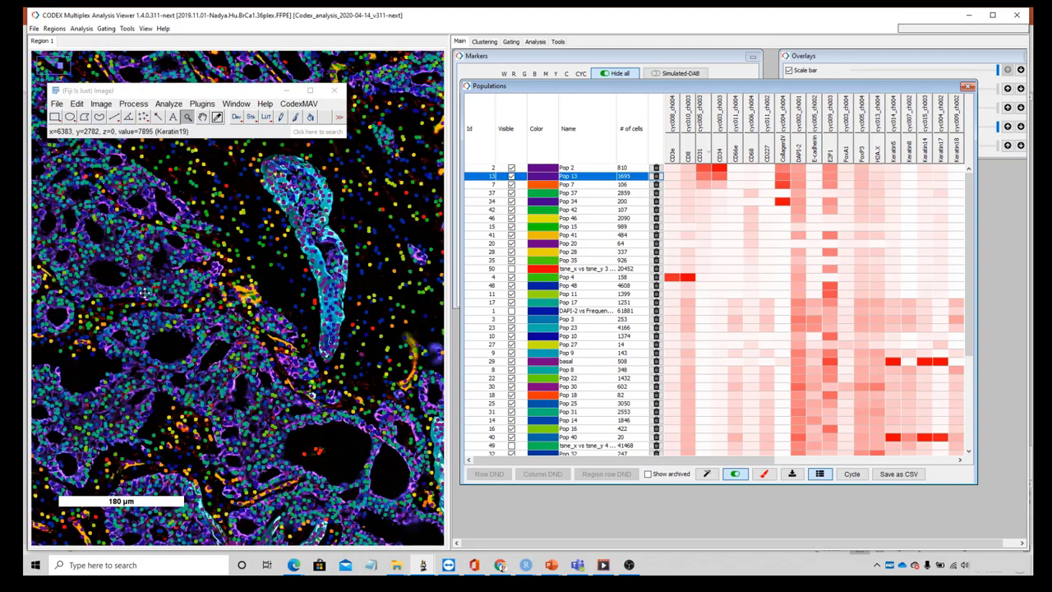
{"action": "scroll", "coordinate": [144, 290], "scroll_direction": "down", "scroll_amount": 1}
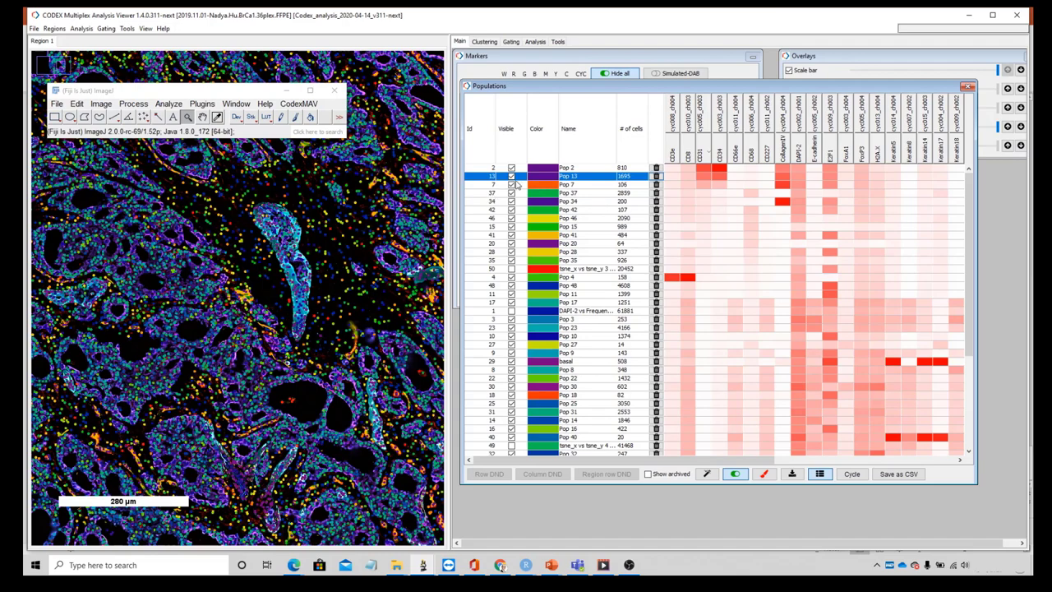
Toggle the visibility of all the populations listed below Pop 13 at once
{"action": "left_click_drag", "start_coordinate": [606, 185], "coordinate": [572, 481]}
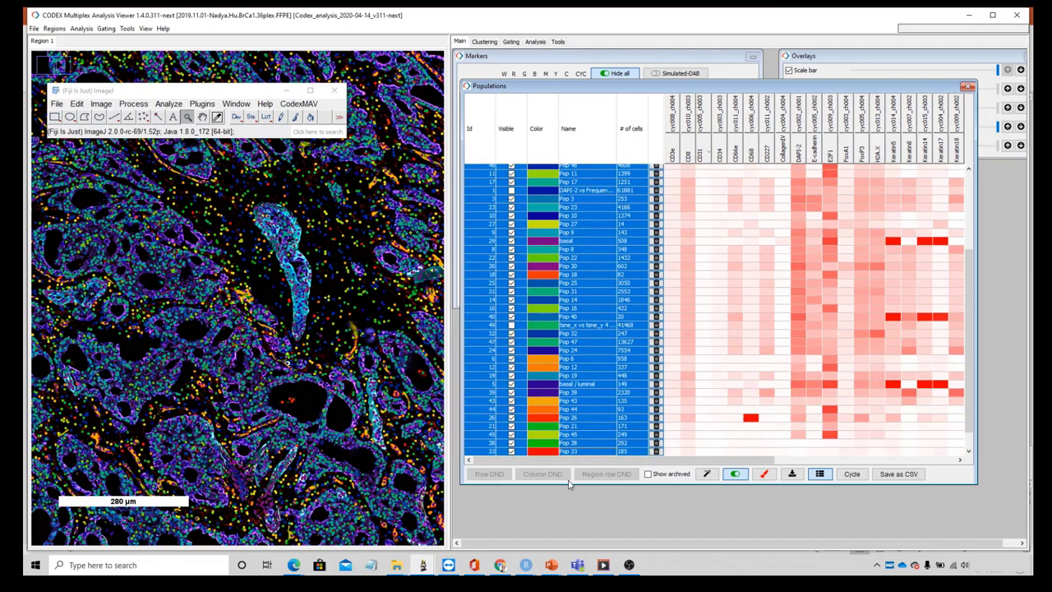
{"action": "right_click", "coordinate": [596, 351]}
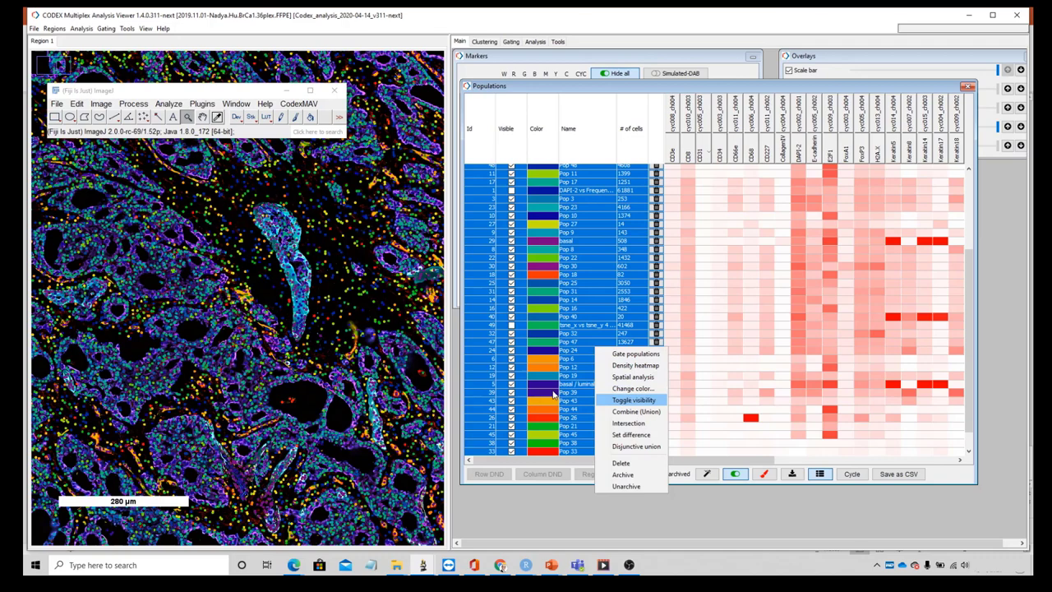
{"action": "key", "text": "Return"}
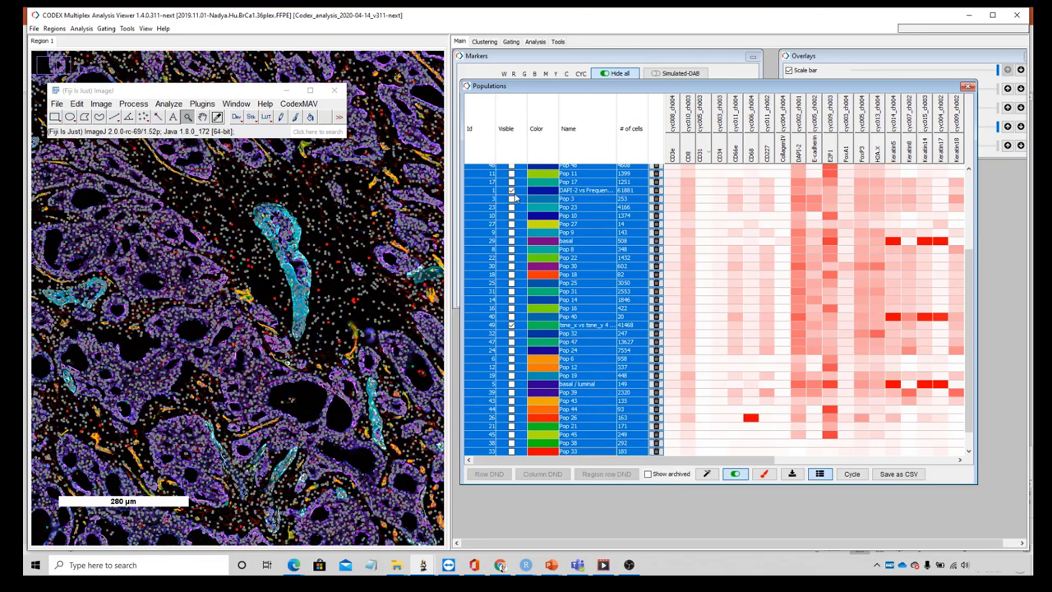
Hide the DAPI-2 gate, tsne_x vs tsne_y 4, Pop 36 and tsne_x vs tsne_y 3 populations, keeping Pop 2 and Pop 13 shown
{"action": "left_click", "coordinate": [513, 192]}
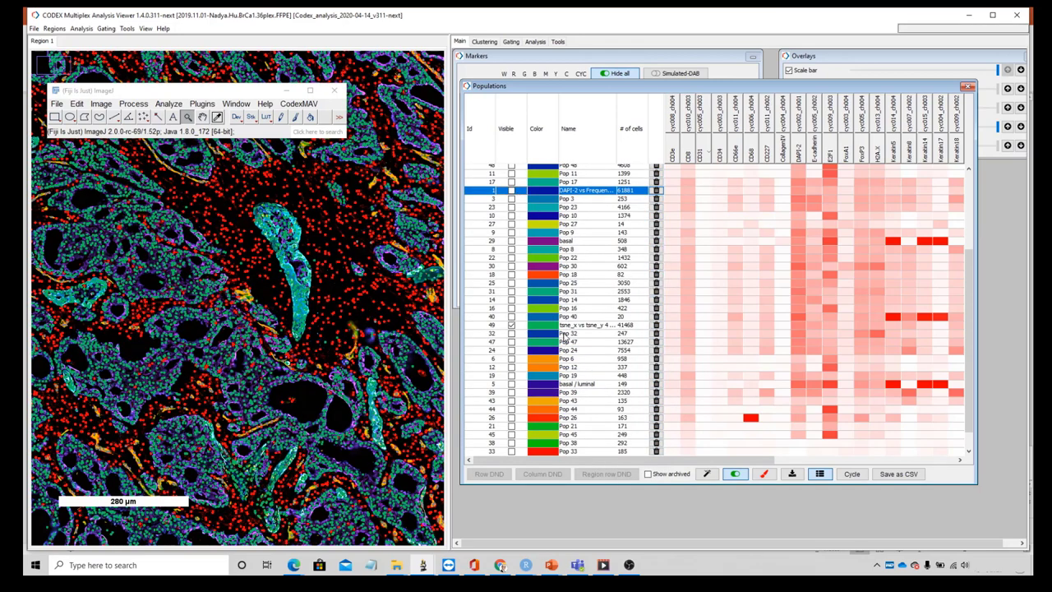
{"action": "left_click", "coordinate": [511, 325]}
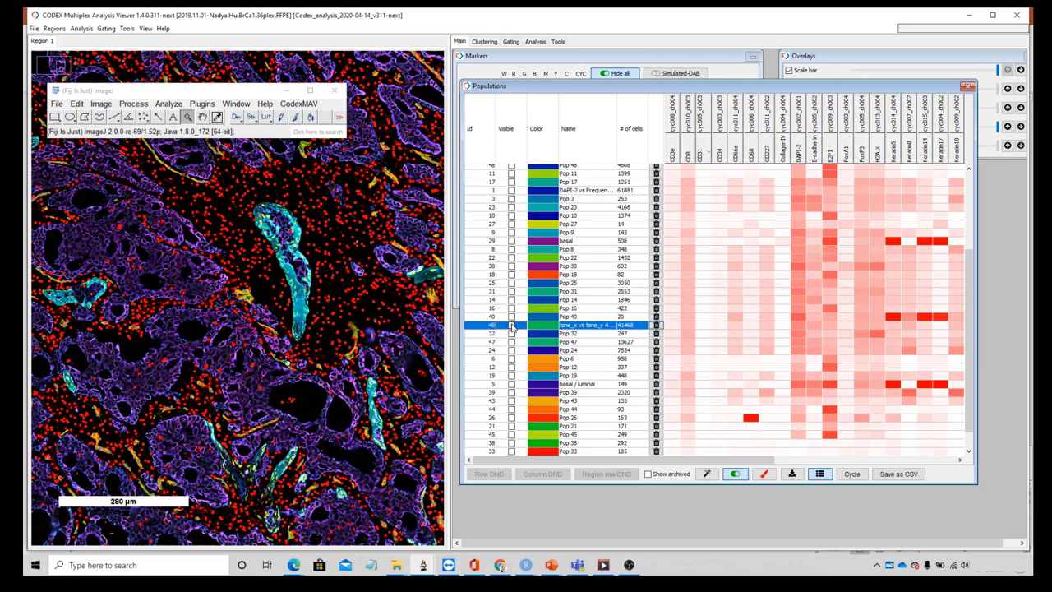
{"action": "scroll", "coordinate": [545, 370], "scroll_direction": "down", "scroll_amount": 1}
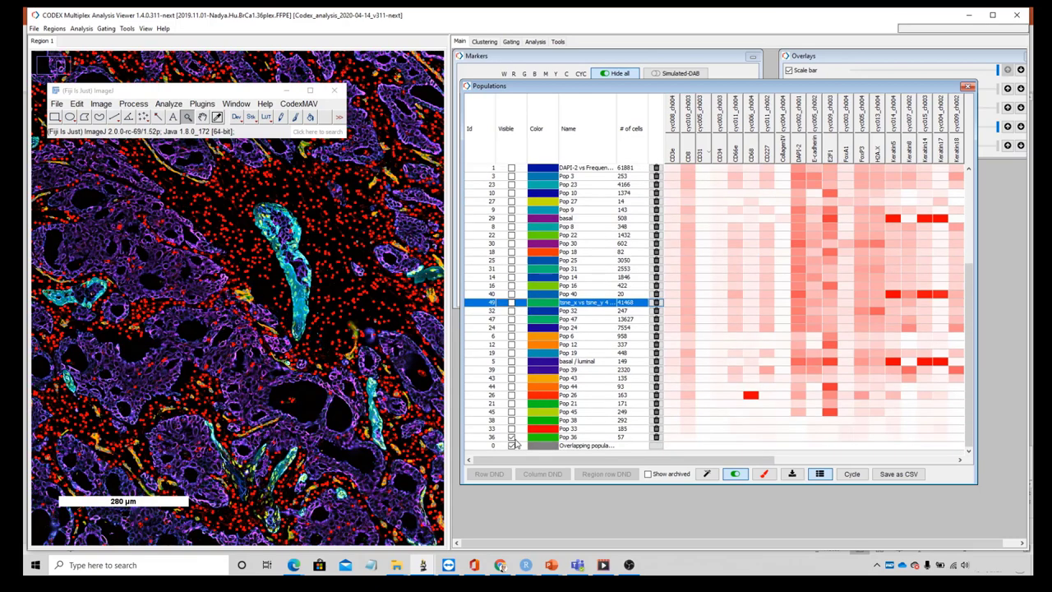
{"action": "left_click", "coordinate": [511, 438]}
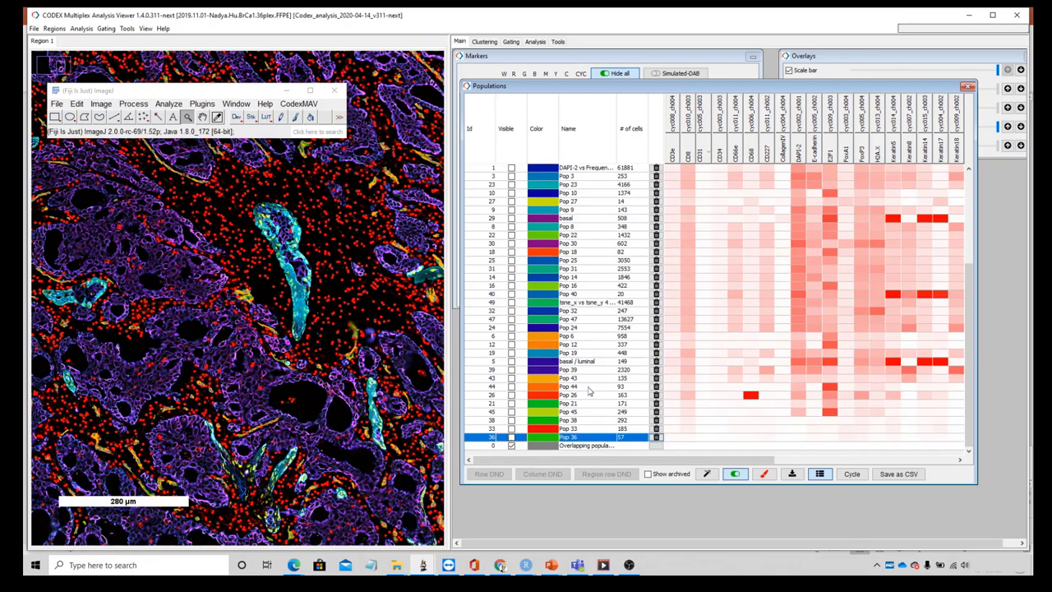
{"action": "scroll", "coordinate": [589, 392], "scroll_direction": "up", "scroll_amount": 4}
{"action": "scroll", "coordinate": [588, 392], "scroll_direction": "up", "scroll_amount": 2}
{"action": "left_click", "coordinate": [511, 269]}
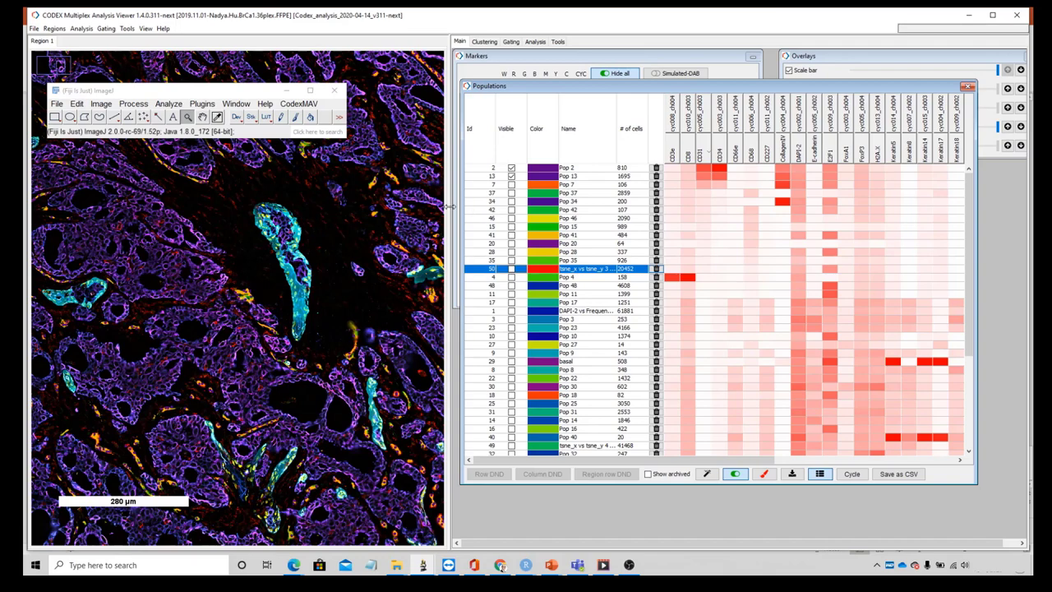
Change the color of Pop 2 to red and view its cells across a wider area of tissue
{"action": "key", "text": "minus"}
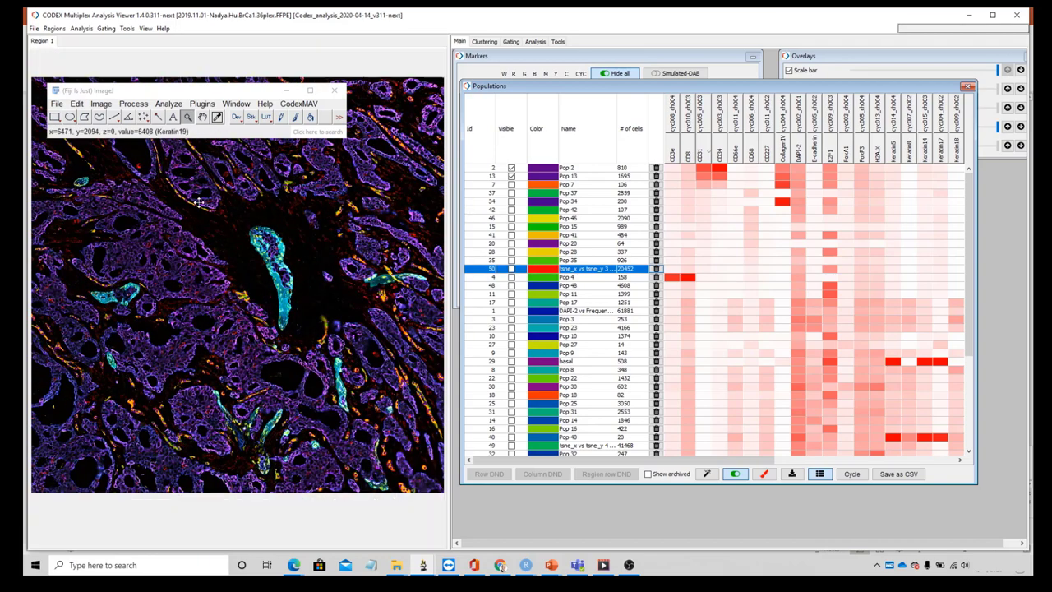
{"action": "key", "text": "minus"}
{"action": "left_click", "coordinate": [545, 169]}
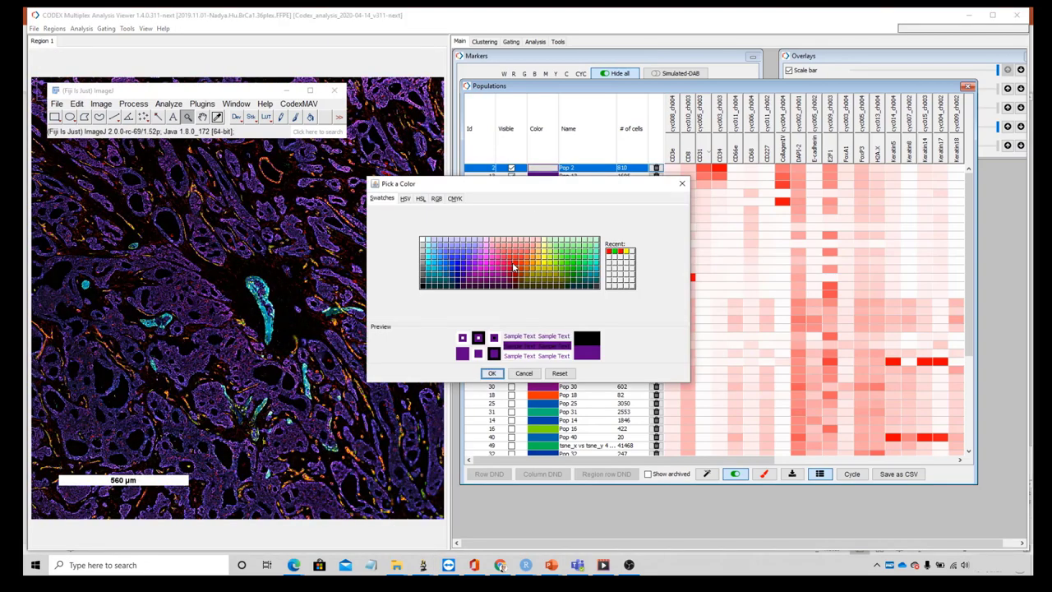
{"action": "left_click", "coordinate": [517, 266]}
{"action": "left_click", "coordinate": [491, 373]}
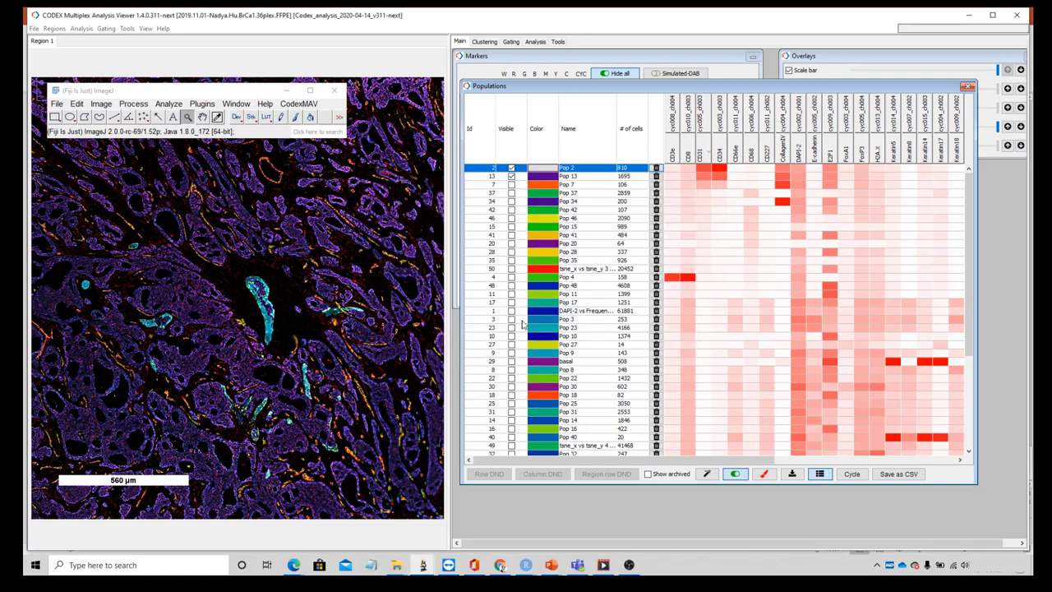
Change the color of Pop 13 to green
{"action": "left_click", "coordinate": [547, 177]}
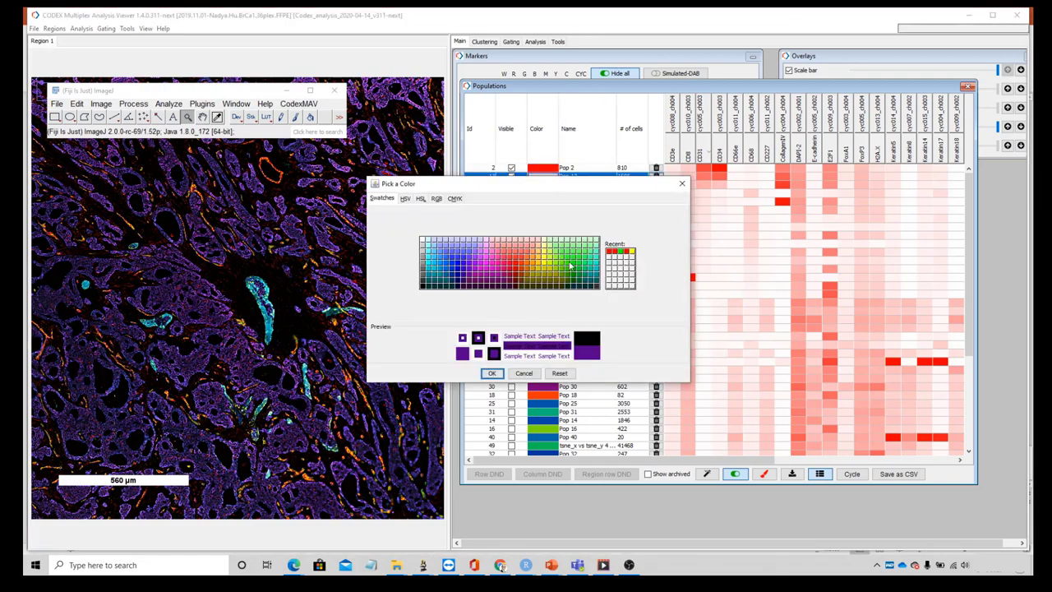
{"action": "left_click", "coordinate": [573, 266]}
{"action": "left_click", "coordinate": [491, 374]}
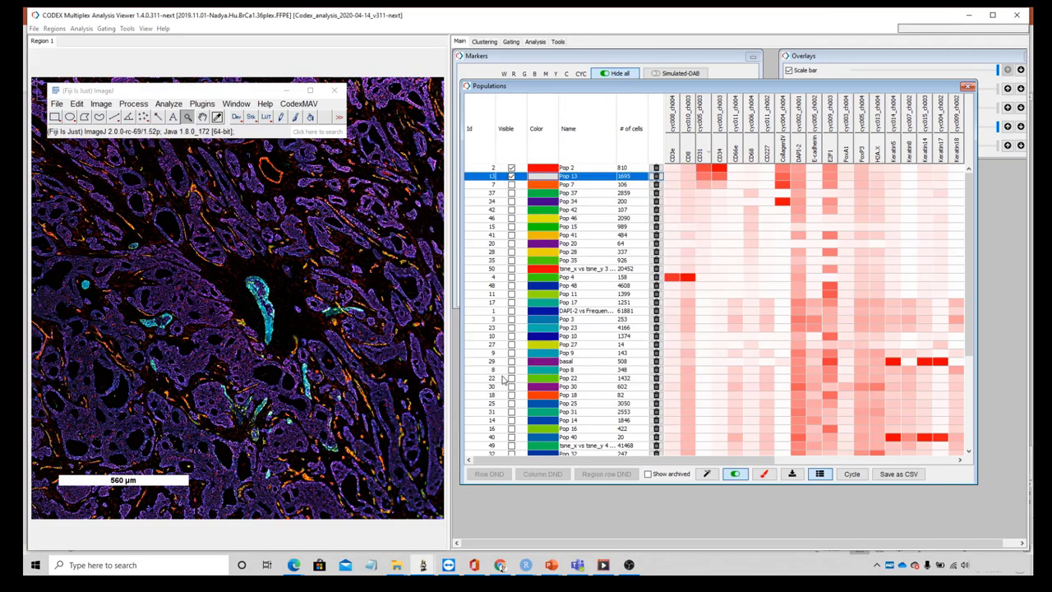
Examine how the red Pop 2 and green Pop 13 cells are distributed over the large ring-shaped vessel and the smaller vessels around it
{"action": "left_click", "coordinate": [273, 169]}
{"action": "left_click", "coordinate": [215, 190]}
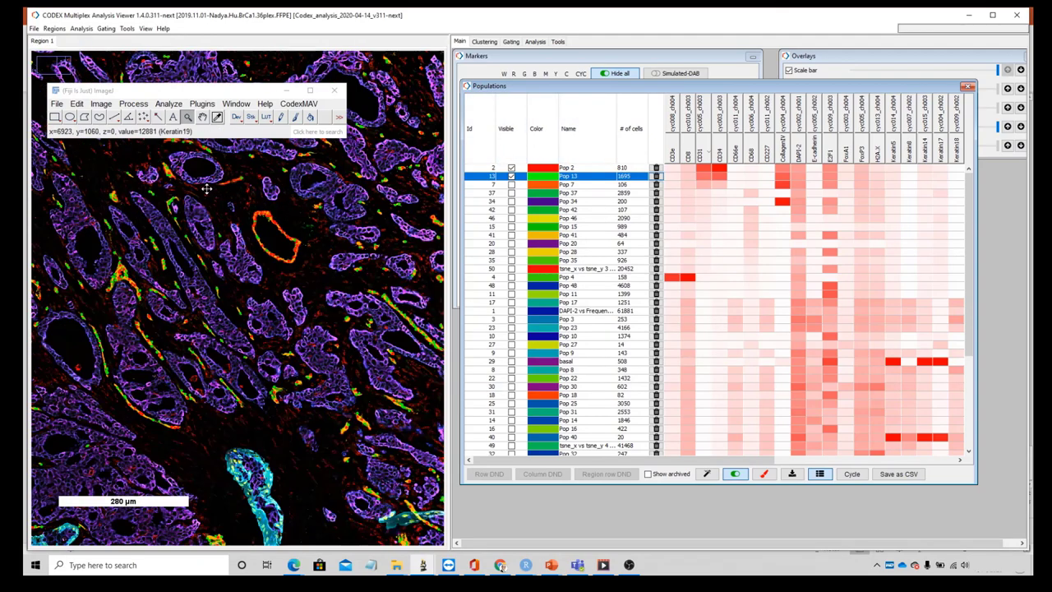
{"action": "left_click", "coordinate": [258, 231]}
{"action": "left_click", "coordinate": [234, 321]}
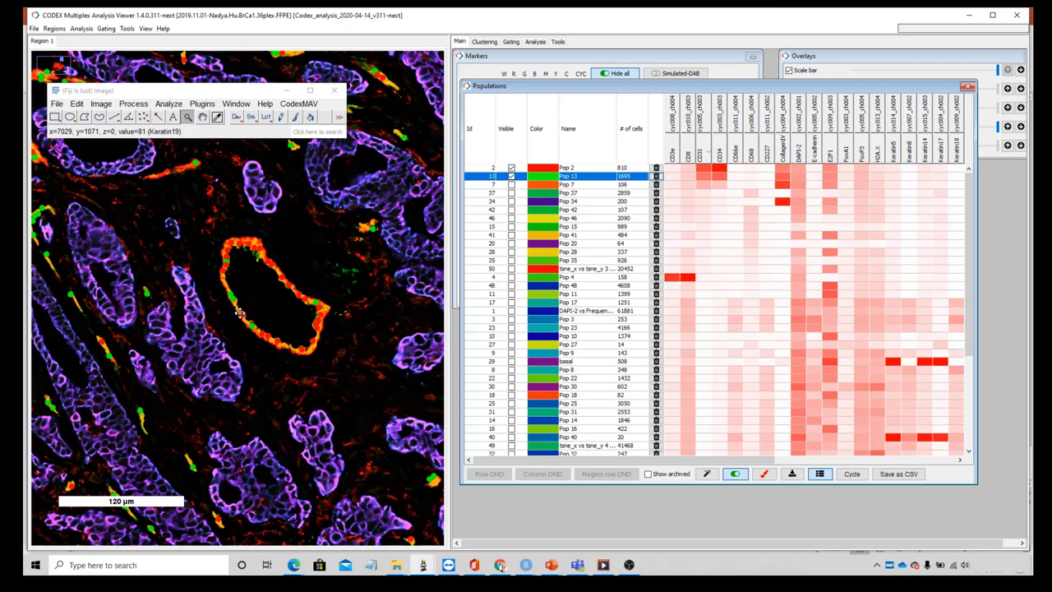
{"action": "left_click", "coordinate": [238, 313]}
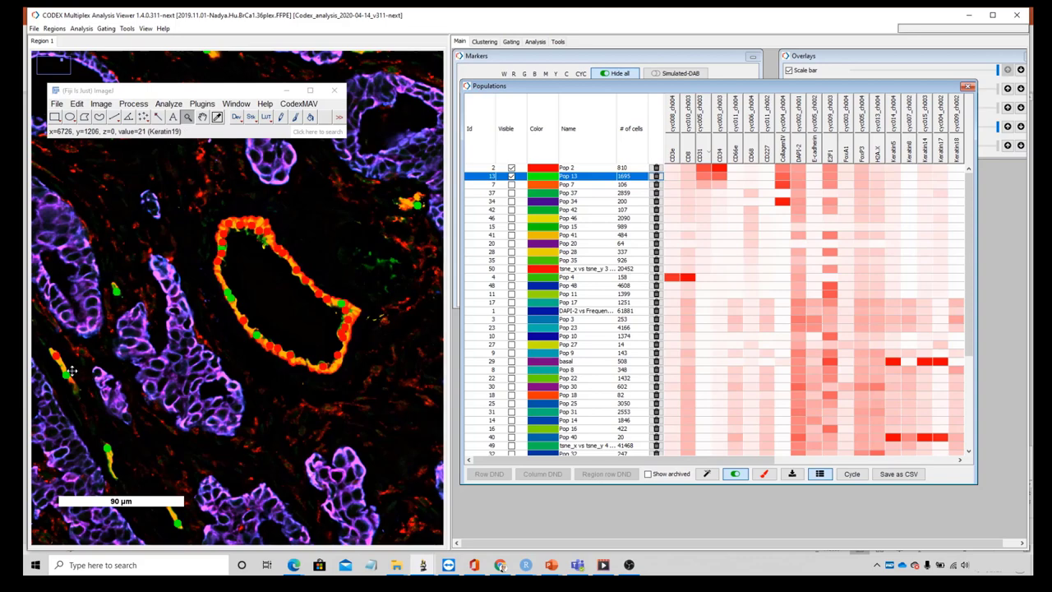
{"action": "scroll", "coordinate": [71, 371], "scroll_direction": "down", "scroll_amount": 1}
{"action": "scroll", "coordinate": [67, 359], "scroll_direction": "down", "scroll_amount": 1}
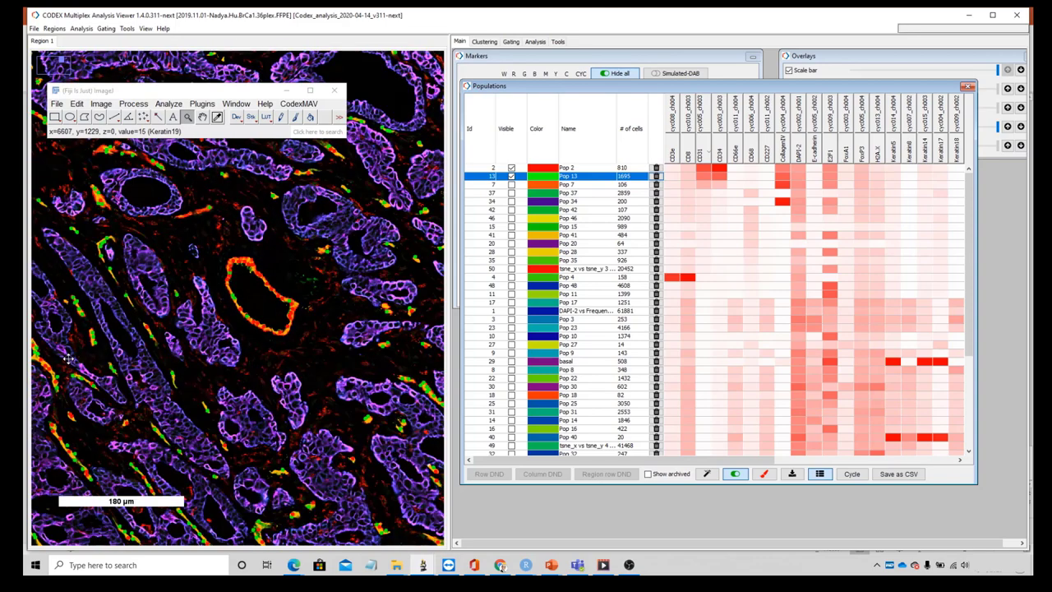
{"action": "scroll", "coordinate": [73, 352], "scroll_direction": "down", "scroll_amount": 1}
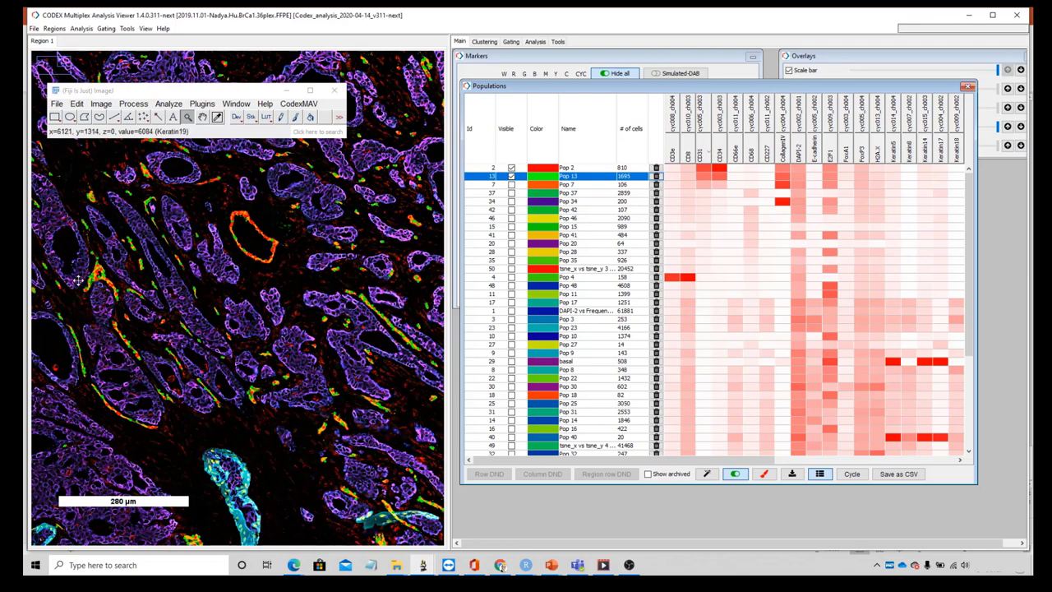
{"action": "scroll", "coordinate": [78, 281], "scroll_direction": "up", "scroll_amount": 1}
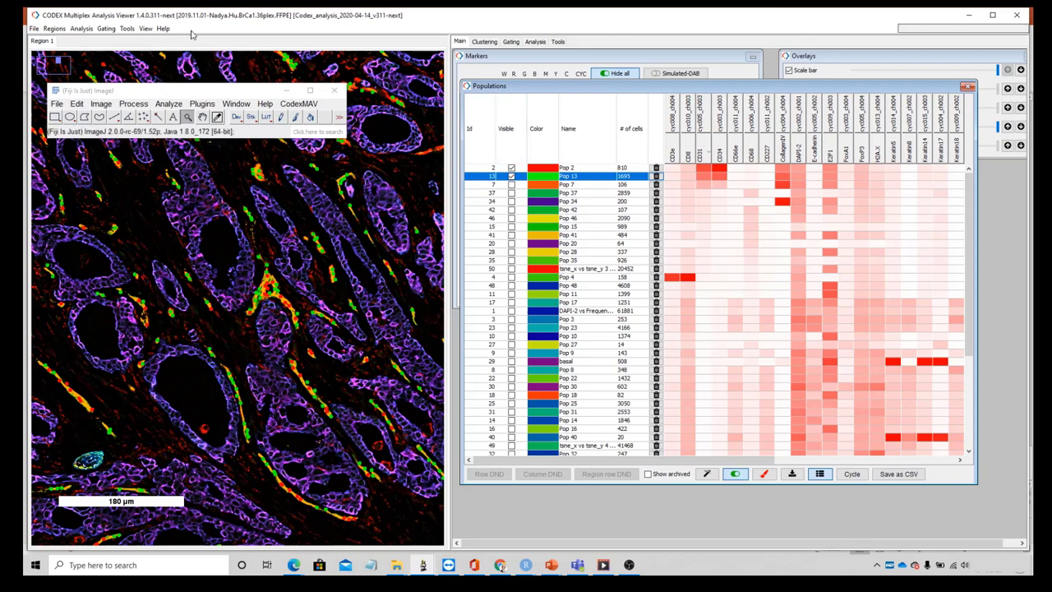
Create a box plot of marker expression for Pop 2 and Pop 13, leaving DAPI-2 out of the selected markers
{"action": "left_click", "coordinate": [82, 29]}
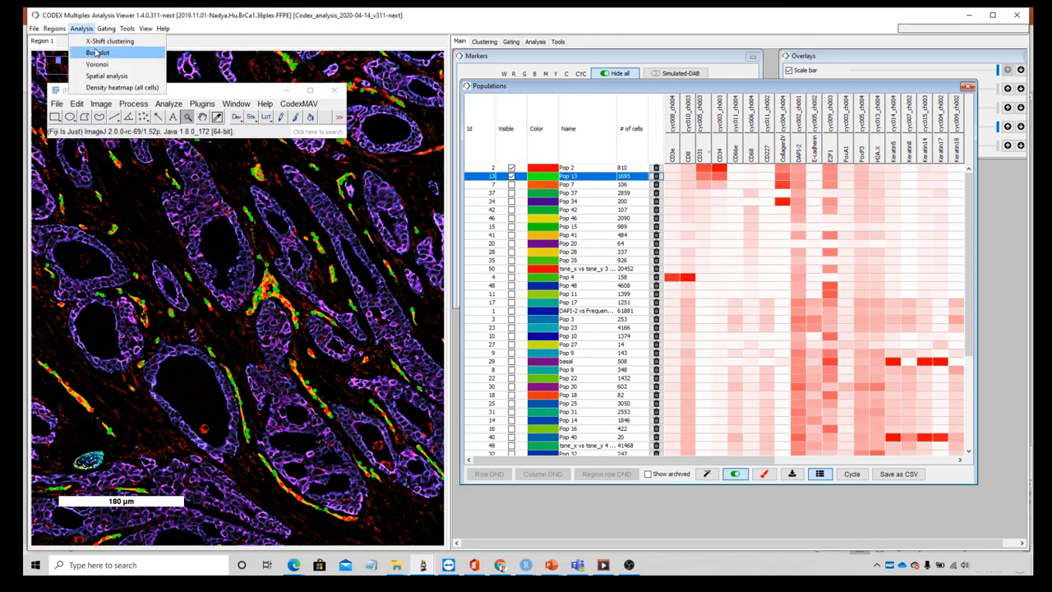
{"action": "left_click", "coordinate": [97, 53]}
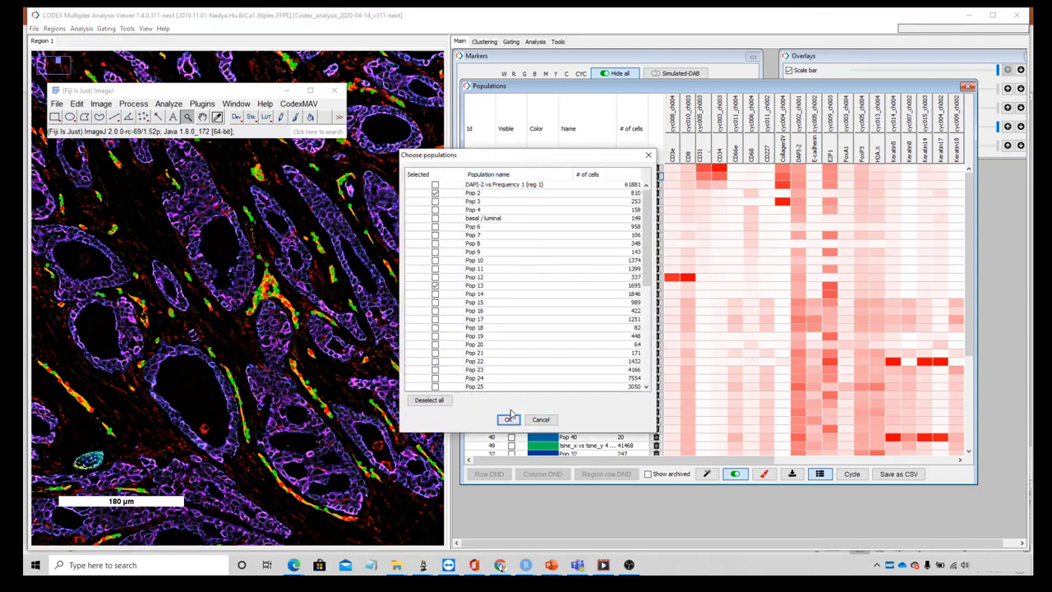
{"action": "left_click_drag", "start_coordinate": [508, 159], "coordinate": [556, 146]}
{"action": "scroll", "coordinate": [584, 236], "scroll_direction": "down", "scroll_amount": 1}
{"action": "scroll", "coordinate": [576, 258], "scroll_direction": "down", "scroll_amount": 4}
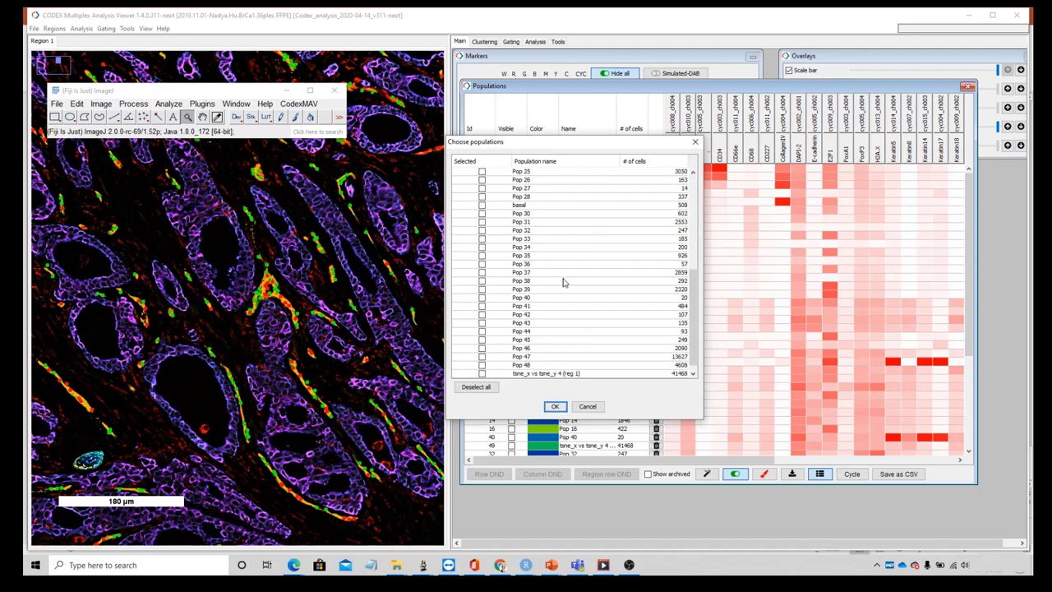
{"action": "scroll", "coordinate": [562, 288], "scroll_direction": "up", "scroll_amount": 5}
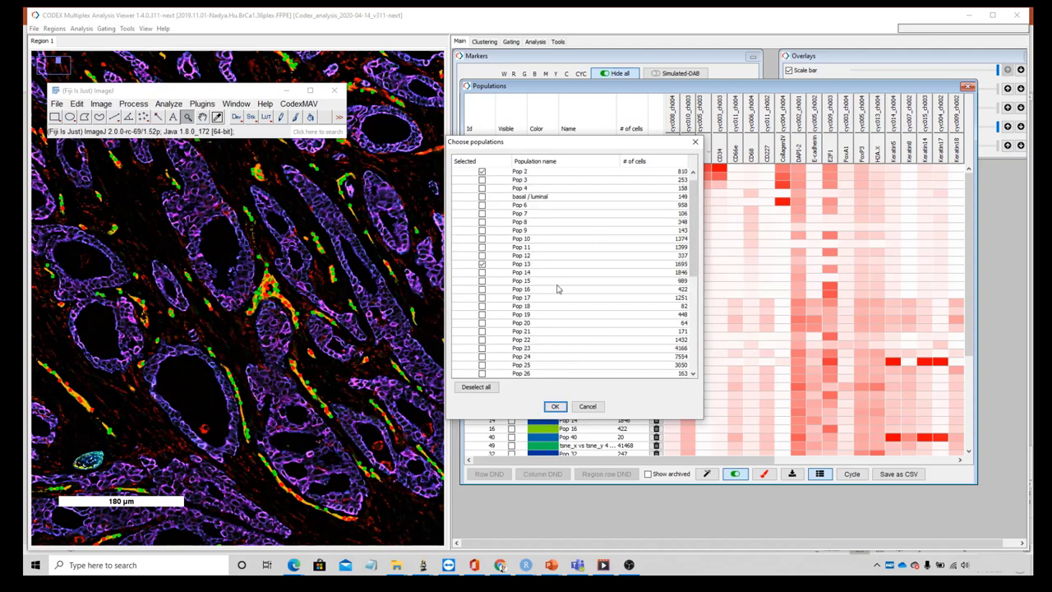
{"action": "left_click", "coordinate": [555, 406]}
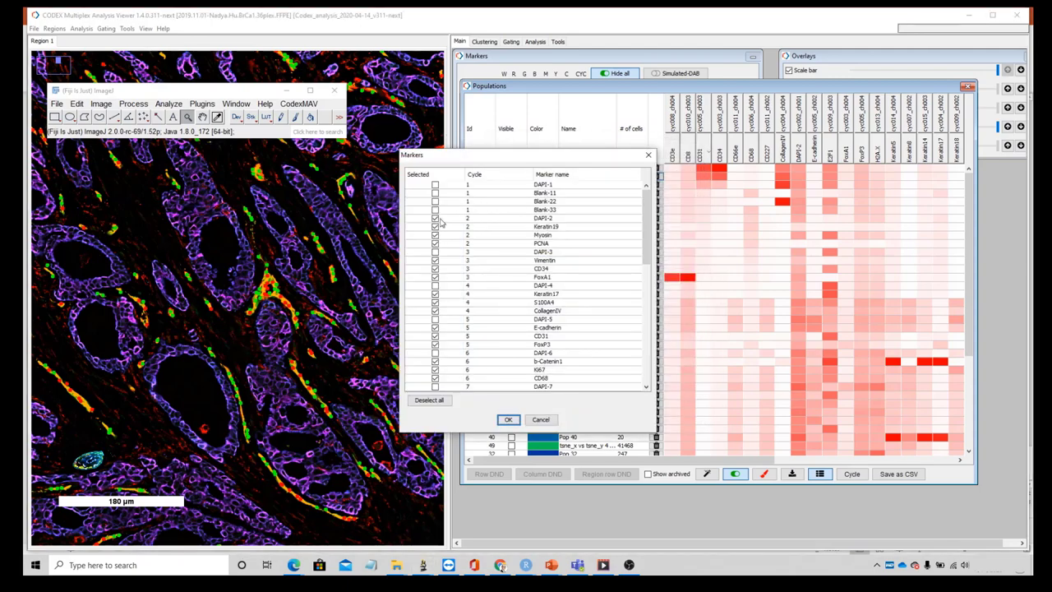
{"action": "left_click", "coordinate": [435, 218]}
{"action": "left_click", "coordinate": [509, 420]}
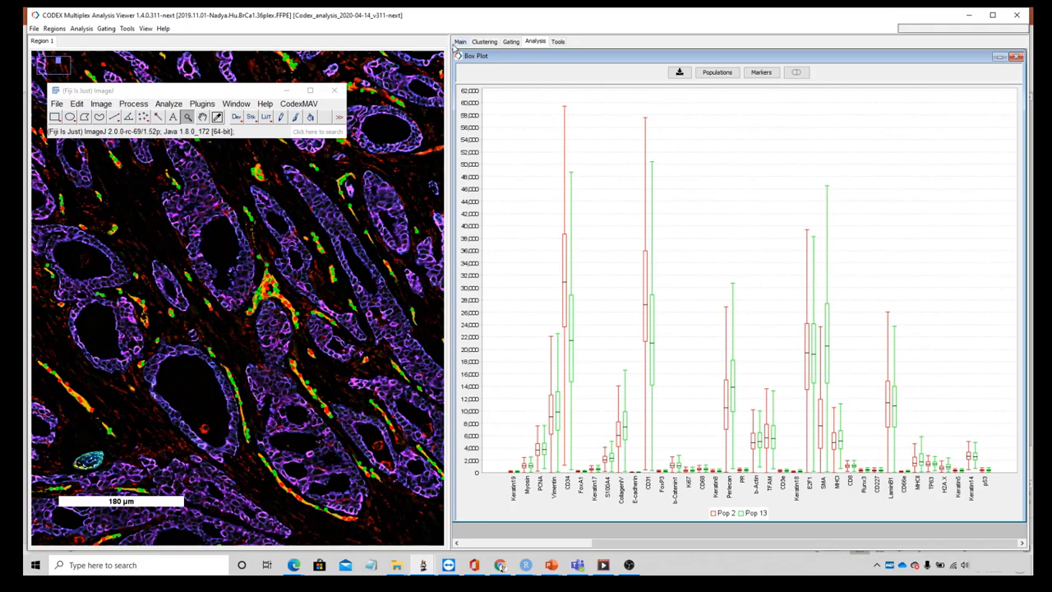
Move the populations table clear of the marker list and display the SMA marker in cyan
{"action": "left_click", "coordinate": [457, 41]}
{"action": "left_click_drag", "start_coordinate": [612, 85], "coordinate": [600, 324]}
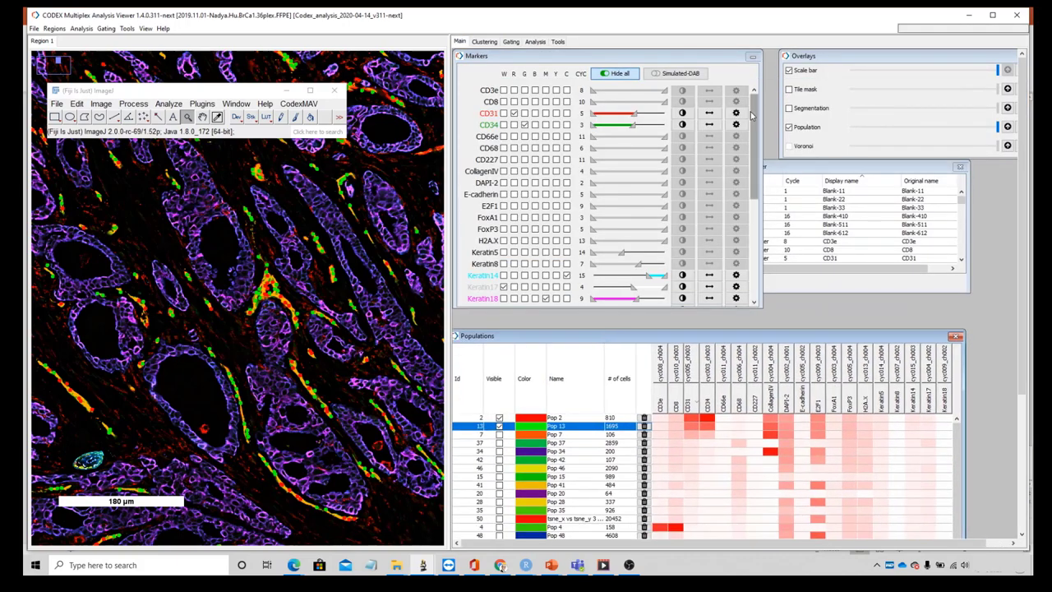
{"action": "left_click_drag", "start_coordinate": [753, 116], "coordinate": [751, 213]}
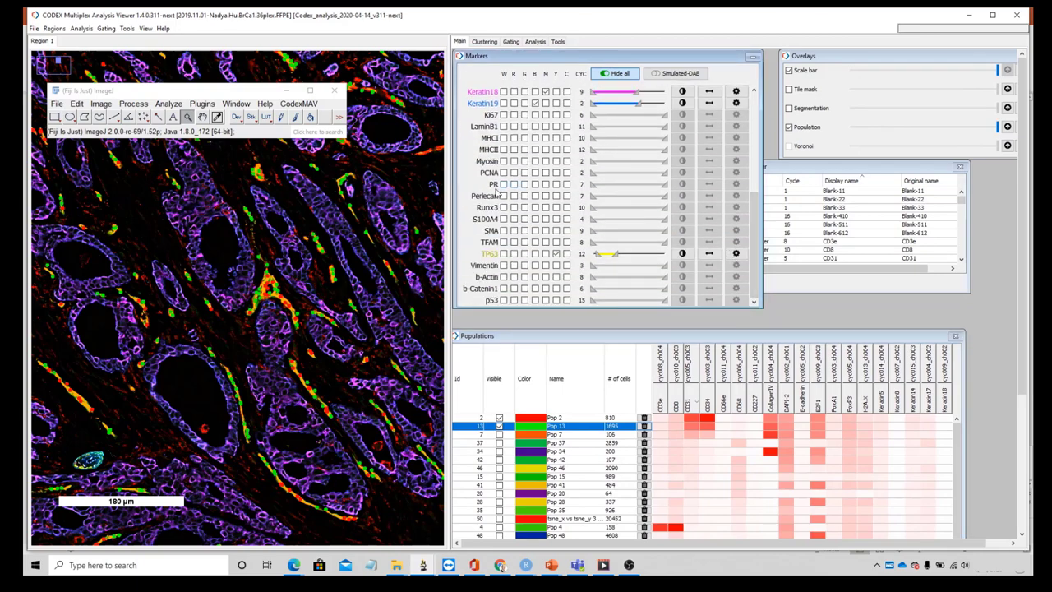
{"action": "left_click", "coordinate": [566, 230]}
Examine the branching CD31/CD34 vessel up close to compare Pop 2 and Pop 13 cell positions with the SMA staining
{"action": "scroll", "coordinate": [265, 266], "scroll_direction": "up", "scroll_amount": 3}
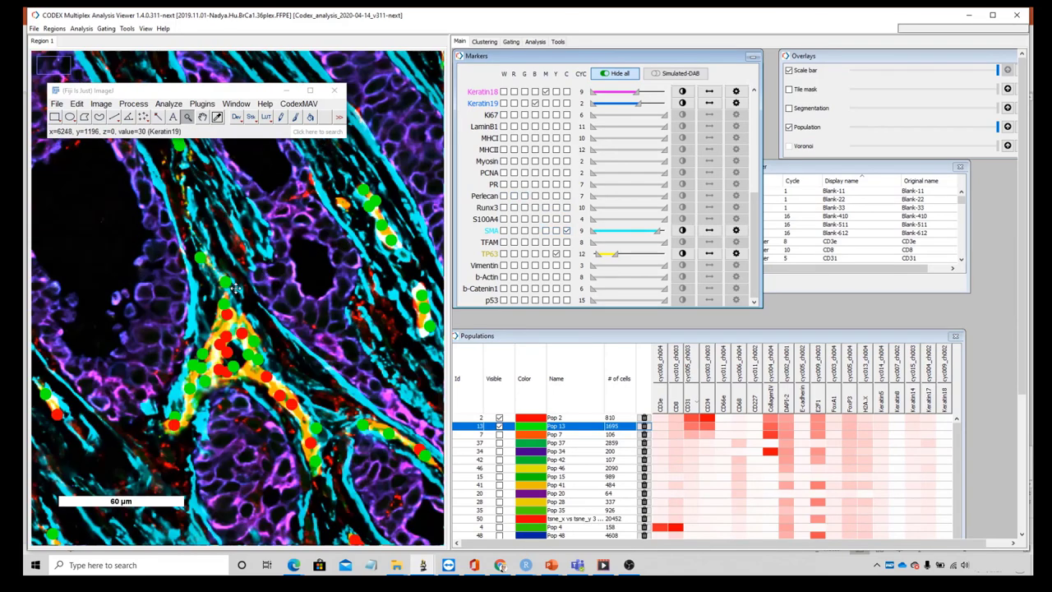
{"action": "scroll", "coordinate": [236, 289], "scroll_direction": "up", "scroll_amount": 2}
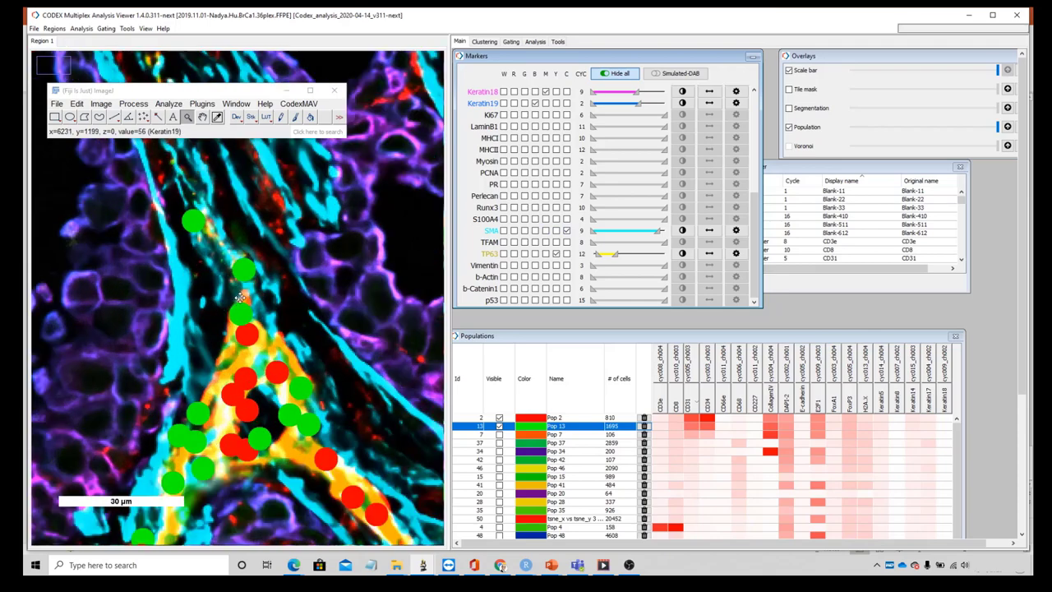
{"action": "scroll", "coordinate": [225, 352], "scroll_direction": "down", "scroll_amount": 1}
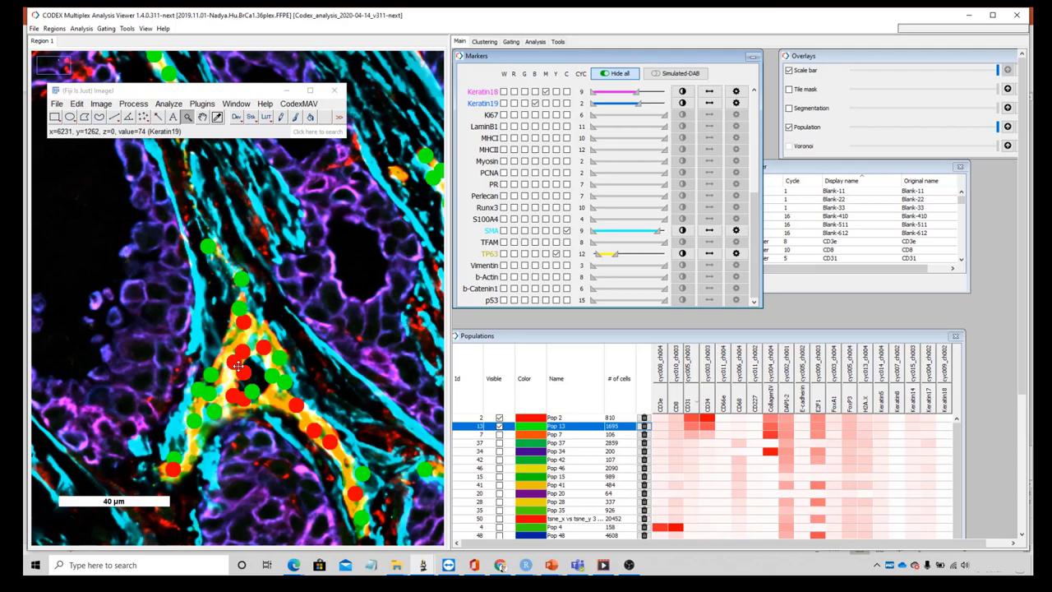
{"action": "scroll", "coordinate": [238, 366], "scroll_direction": "down", "scroll_amount": 1}
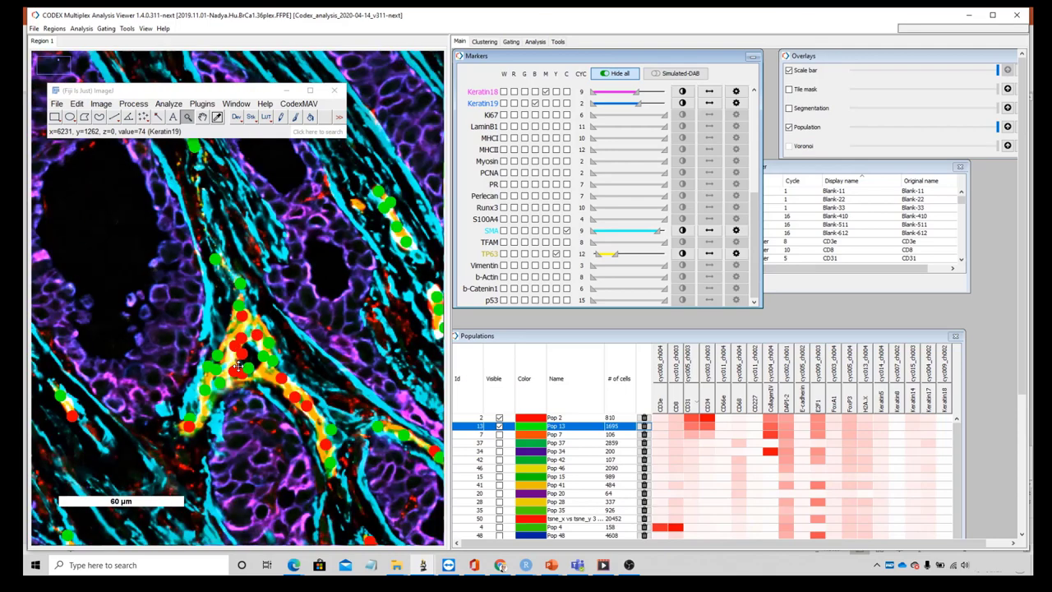
{"action": "scroll", "coordinate": [235, 383], "scroll_direction": "down", "scroll_amount": 1}
{"action": "scroll", "coordinate": [229, 386], "scroll_direction": "down", "scroll_amount": 1}
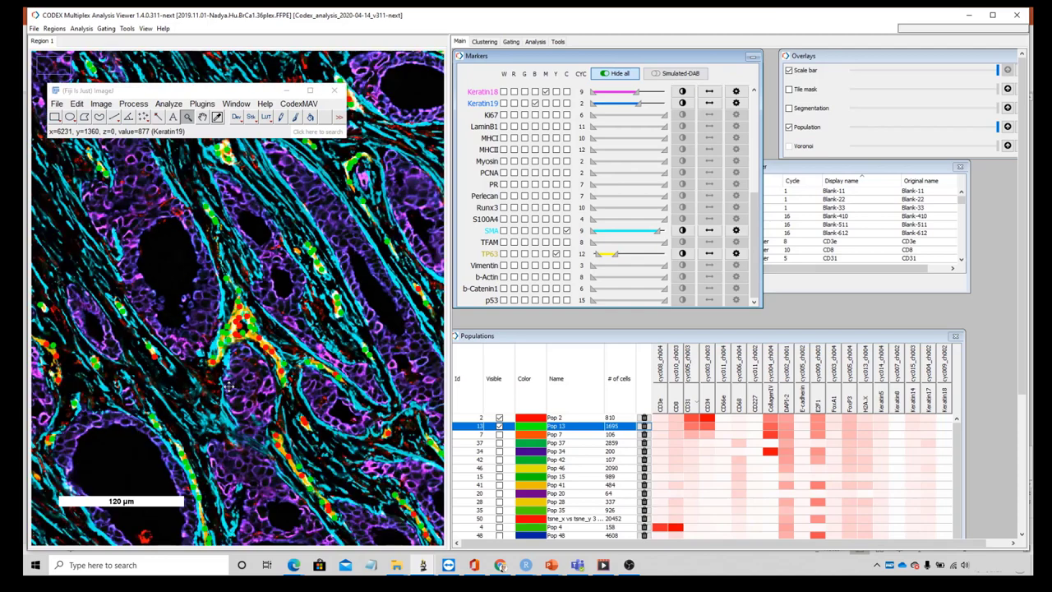
Inspect the smaller vessels around the branching one, comparing which of Pop 2 and Pop 13 lie next to SMA-stained fibers
{"action": "scroll", "coordinate": [127, 355], "scroll_direction": "up", "scroll_amount": 1}
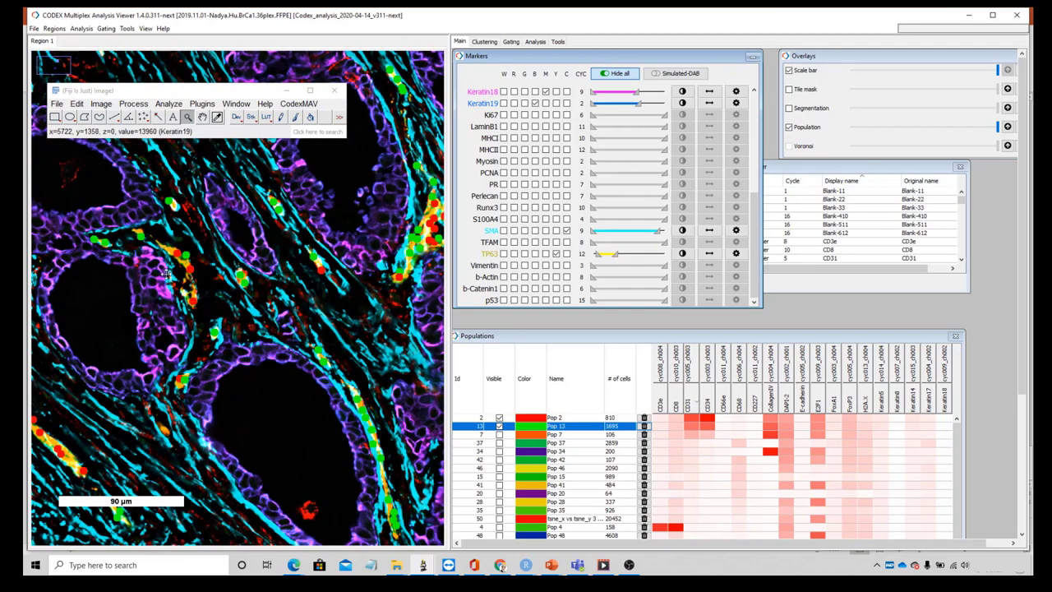
{"action": "scroll", "coordinate": [168, 273], "scroll_direction": "up", "scroll_amount": 1}
{"action": "scroll", "coordinate": [205, 258], "scroll_direction": "up", "scroll_amount": 1}
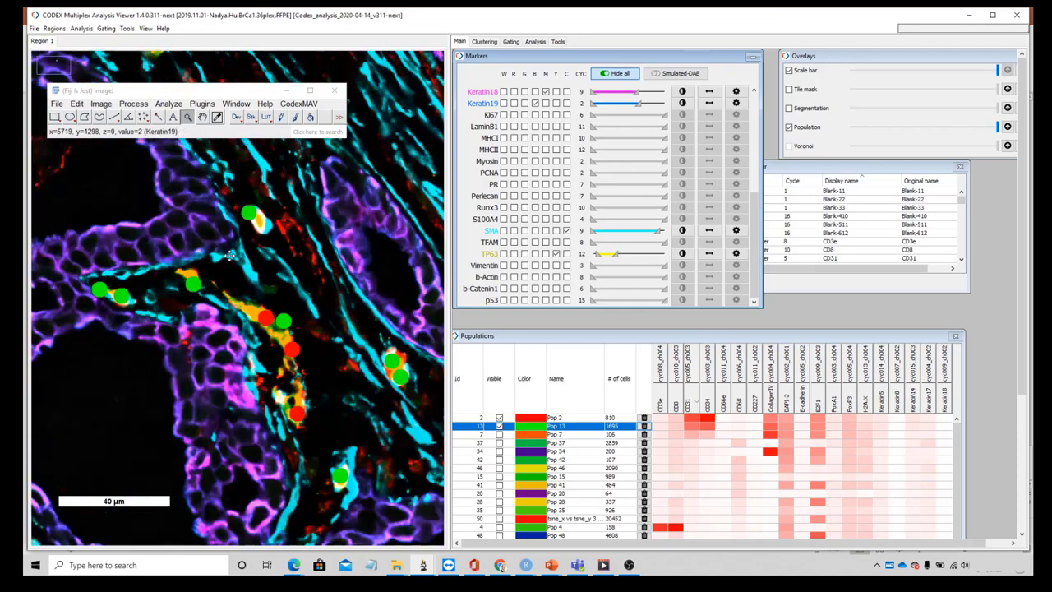
{"action": "scroll", "coordinate": [217, 222], "scroll_direction": "down", "scroll_amount": 1}
{"action": "scroll", "coordinate": [217, 222], "scroll_direction": "down", "scroll_amount": 1}
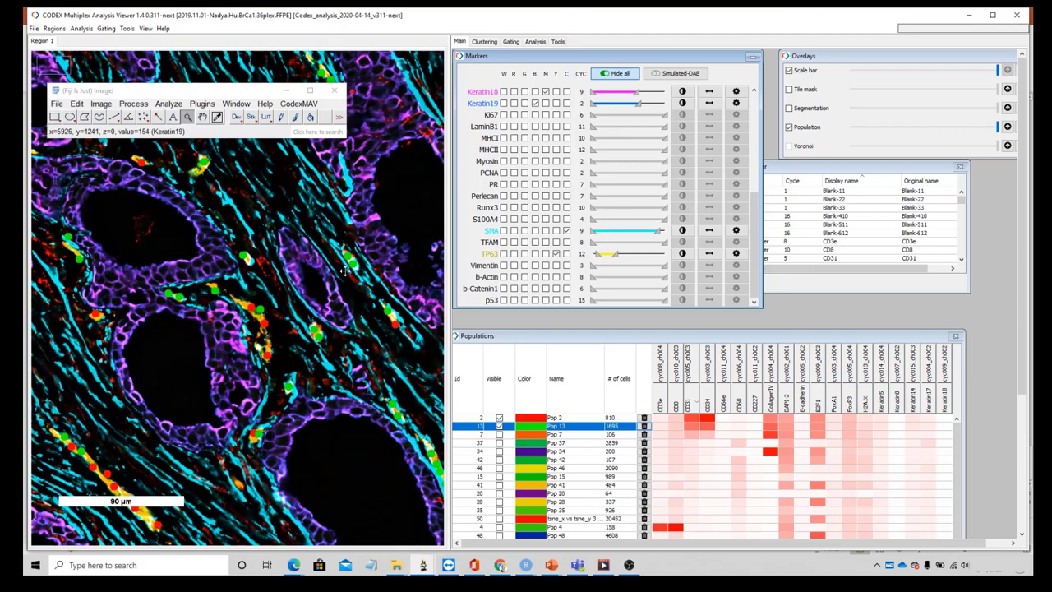
{"action": "scroll", "coordinate": [345, 270], "scroll_direction": "up", "scroll_amount": 1}
{"action": "scroll", "coordinate": [255, 292], "scroll_direction": "up", "scroll_amount": 1}
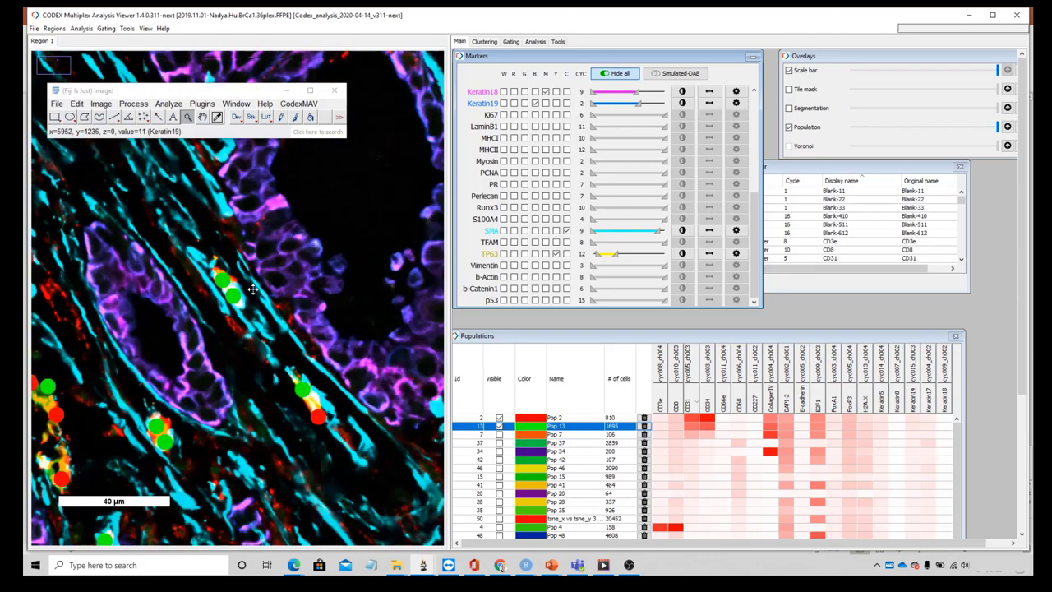
{"action": "scroll", "coordinate": [336, 409], "scroll_direction": "down", "scroll_amount": 1}
{"action": "scroll", "coordinate": [337, 408], "scroll_direction": "down", "scroll_amount": 2}
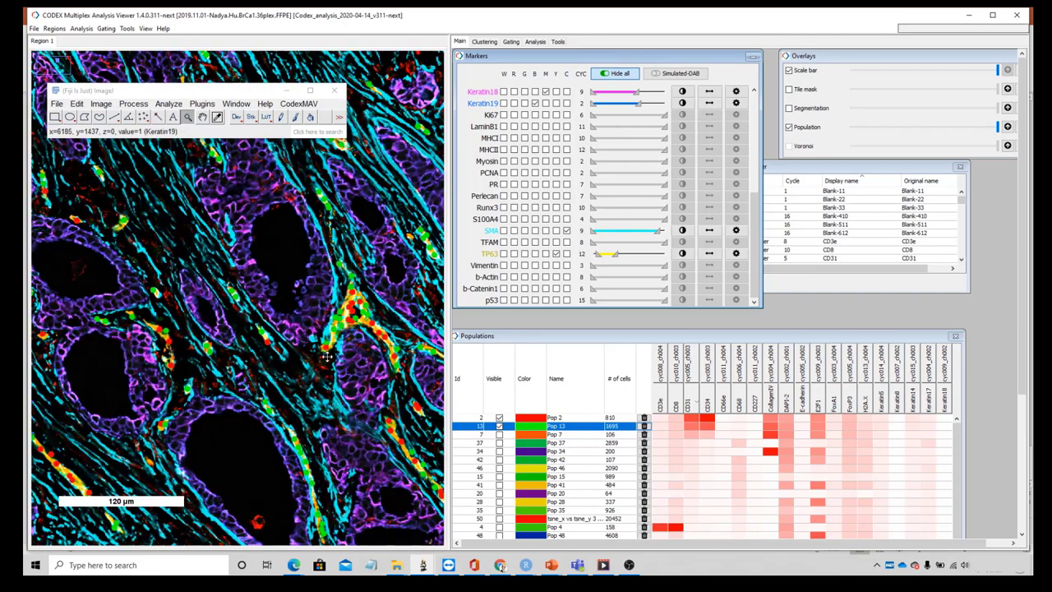
{"action": "scroll", "coordinate": [351, 269], "scroll_direction": "up", "scroll_amount": 1}
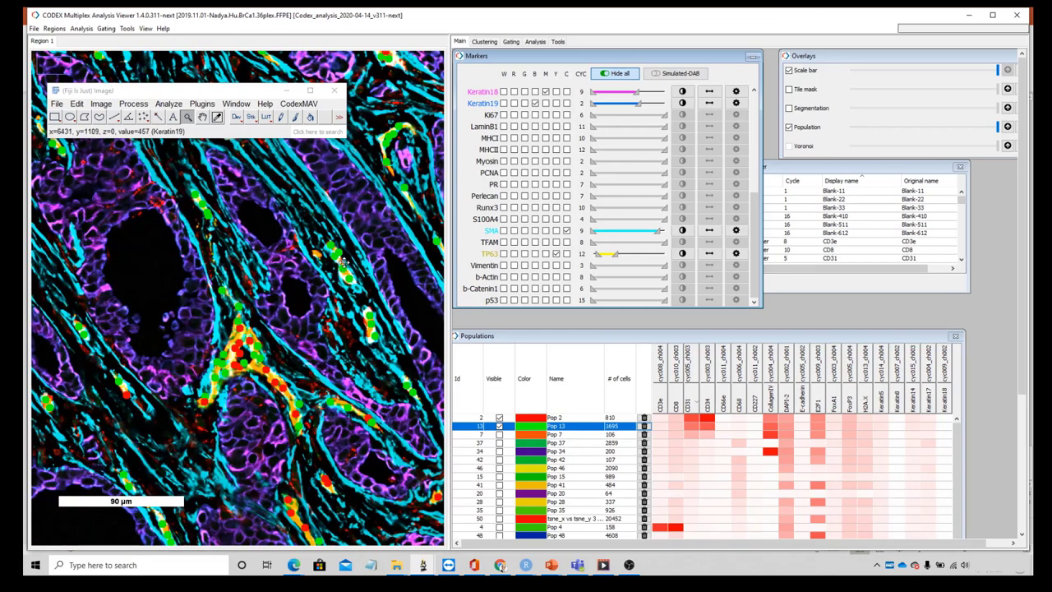
{"action": "scroll", "coordinate": [344, 263], "scroll_direction": "up", "scroll_amount": 1}
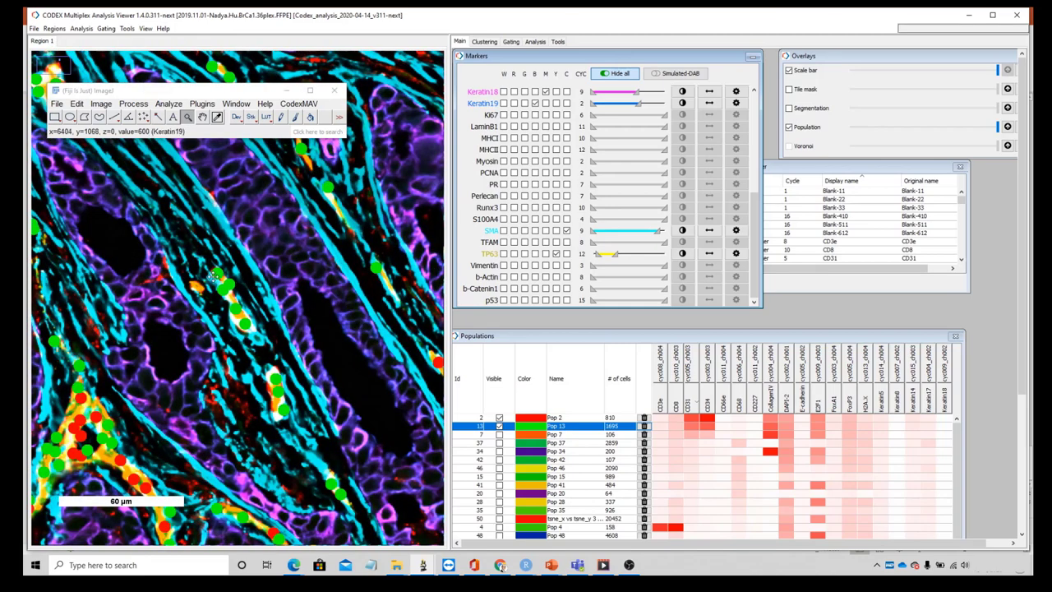
{"action": "scroll", "coordinate": [214, 419], "scroll_direction": "down", "scroll_amount": 1}
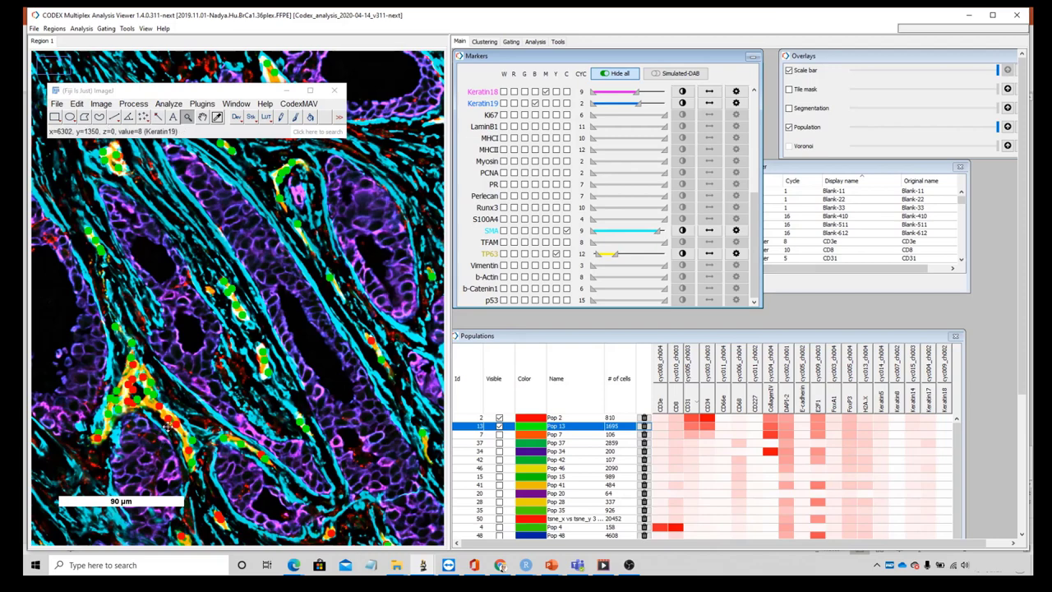
{"action": "scroll", "coordinate": [169, 426], "scroll_direction": "up", "scroll_amount": 1}
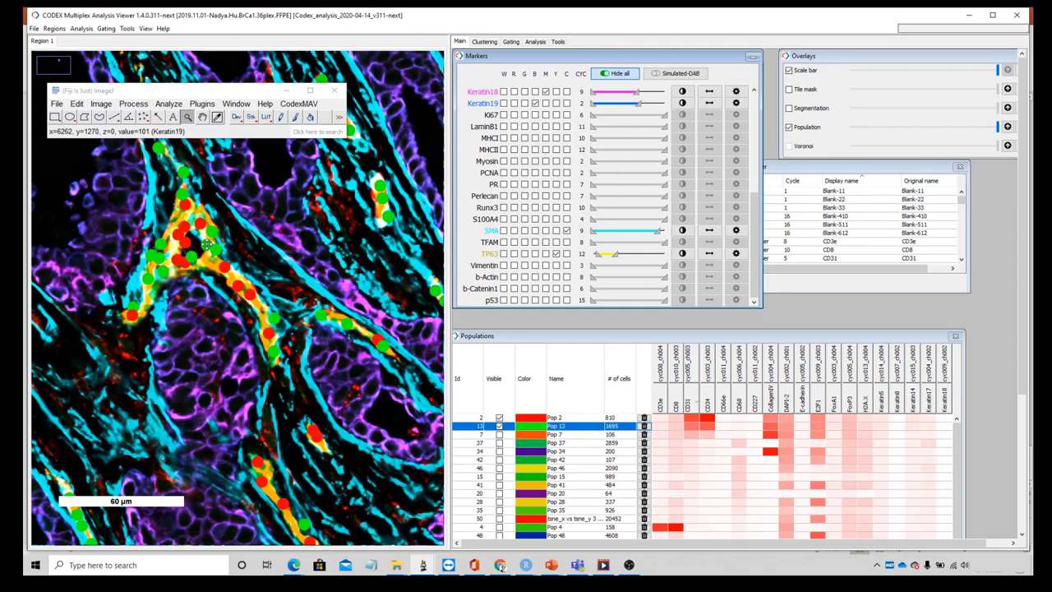
Check where Pop 2 and Pop 13 fall on the tsne_x vs tsne_y plot
{"action": "left_click", "coordinate": [513, 42]}
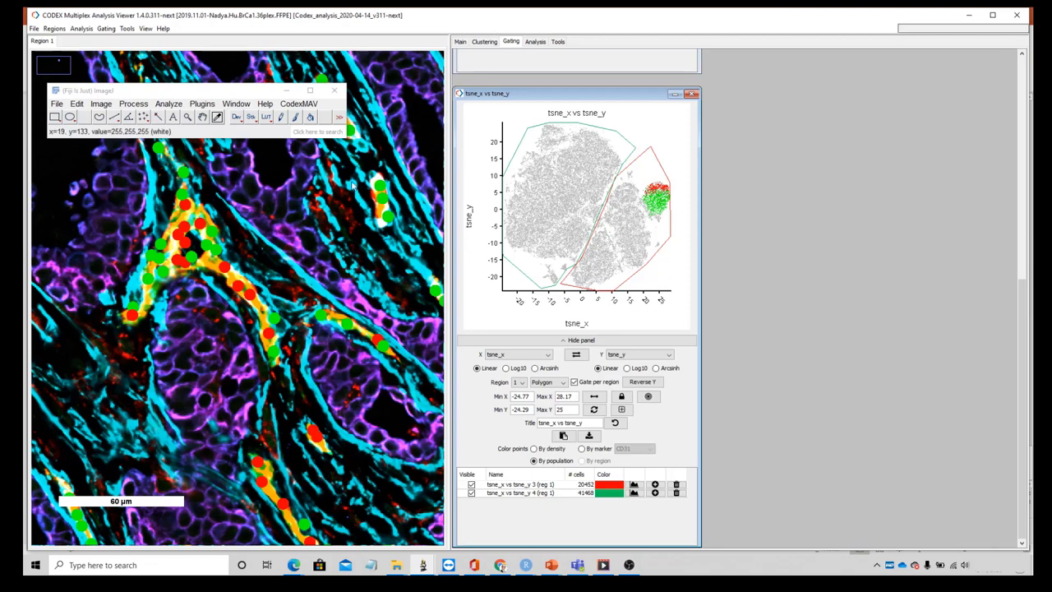
{"action": "left_click", "coordinate": [188, 117]}
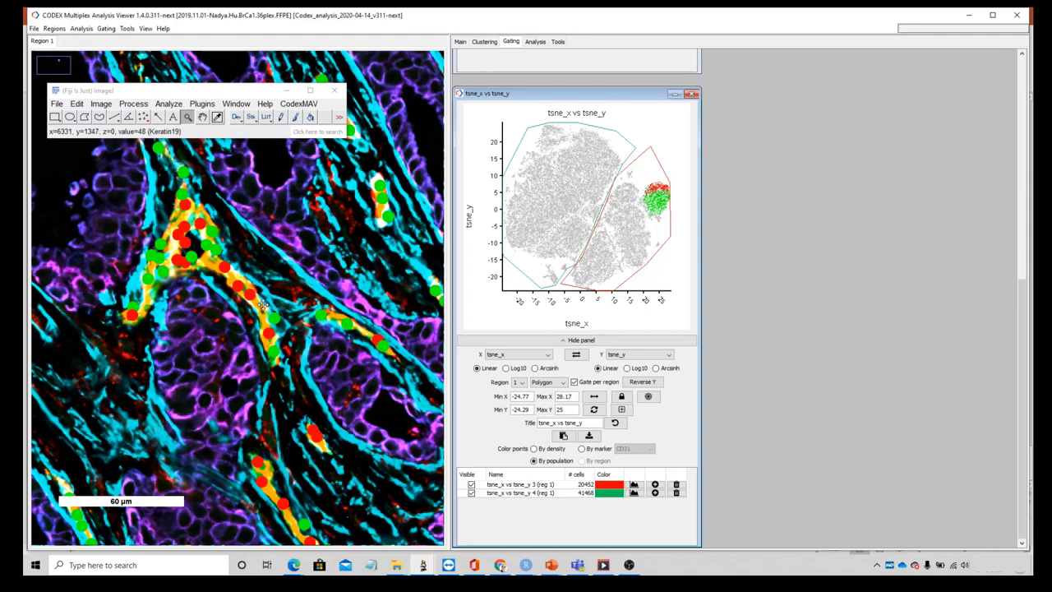
{"action": "left_click", "coordinate": [461, 42]}
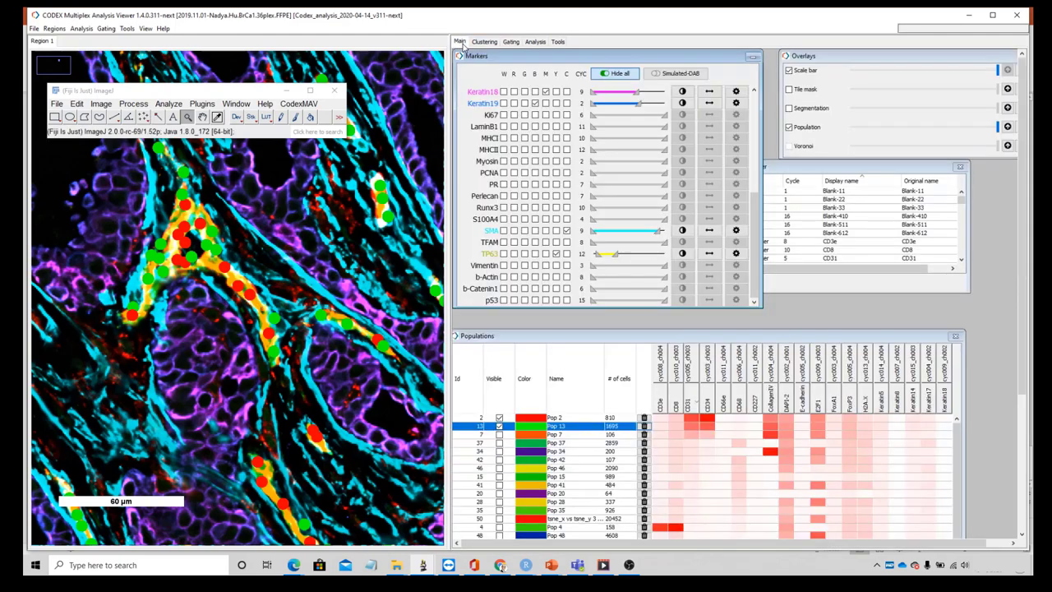
Move the Populations table clear of the view and combine Pop 2 and Pop 13 into a single population
{"action": "left_click_drag", "start_coordinate": [646, 337], "coordinate": [660, 187]}
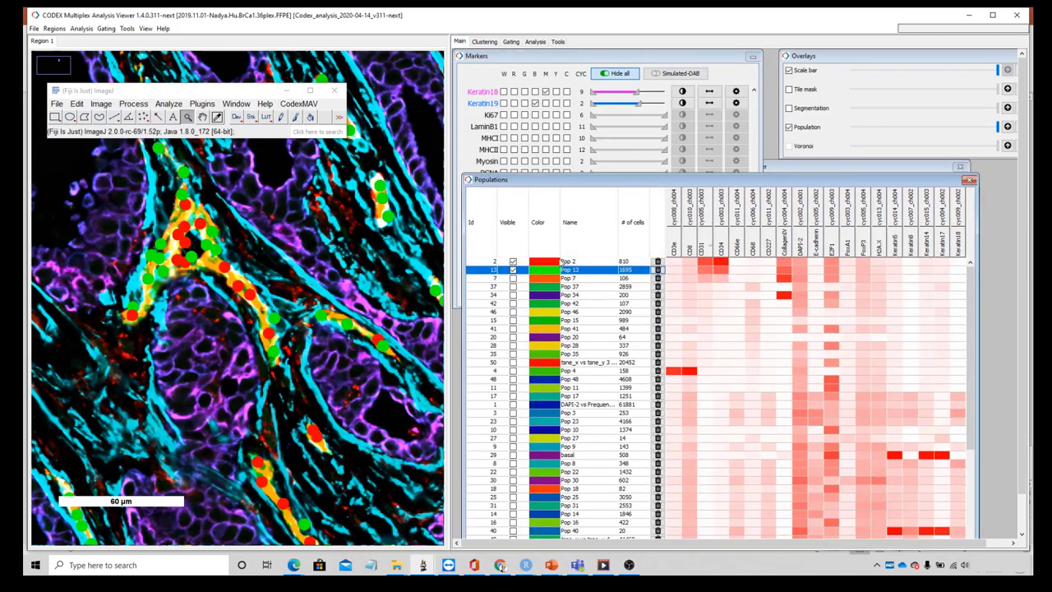
{"action": "left_click", "coordinate": [563, 262], "text": "ctrl"}
{"action": "right_click", "coordinate": [583, 274]}
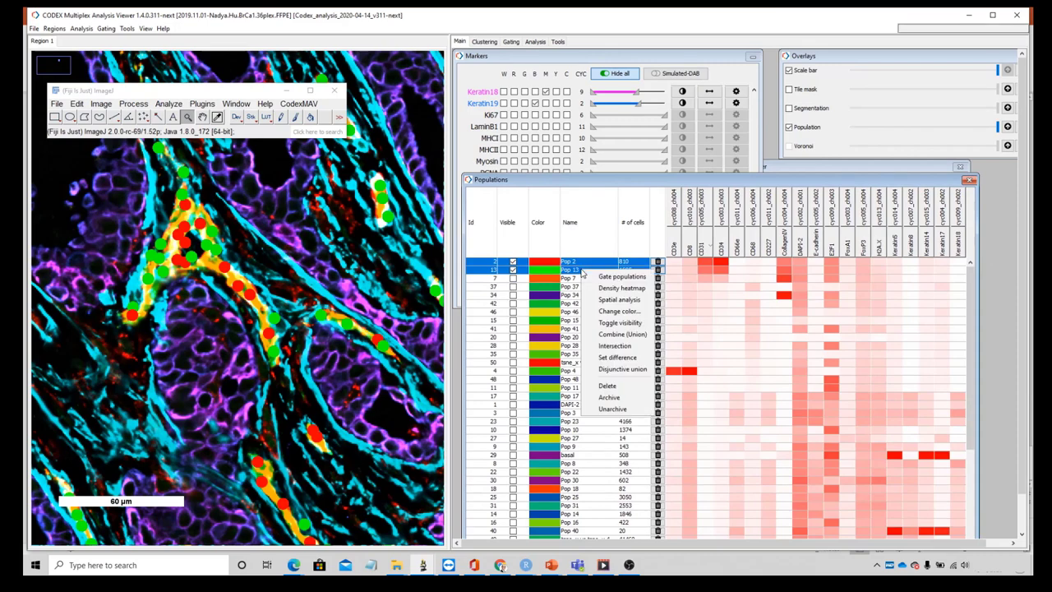
{"action": "left_click", "coordinate": [622, 335]}
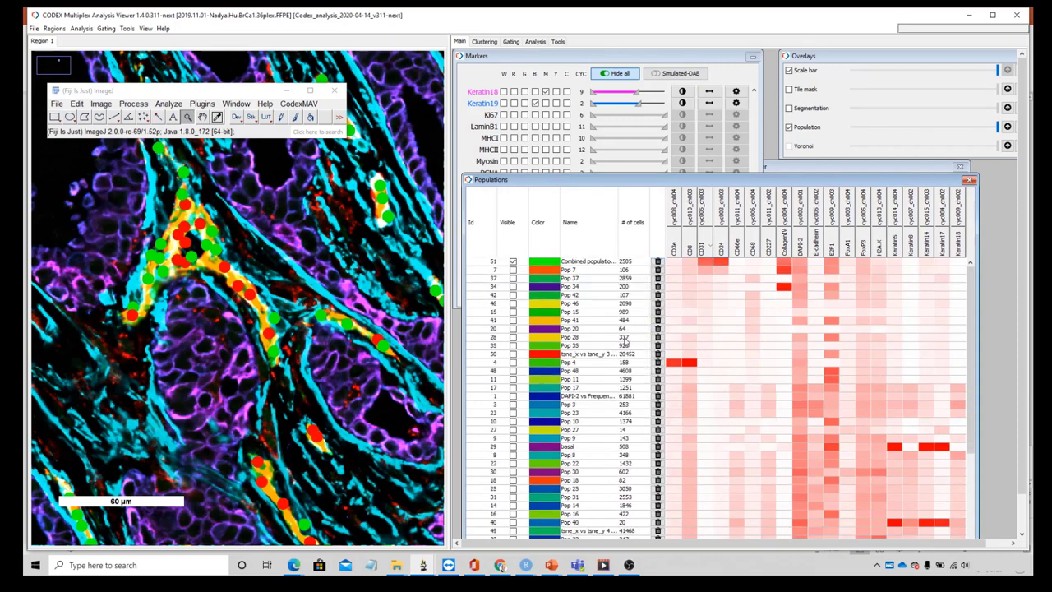
Rename the combined population as "vascular endothelial cells"
{"action": "double_click", "coordinate": [607, 262]}
{"action": "left_click_drag", "start_coordinate": [607, 262], "coordinate": [548, 260]}
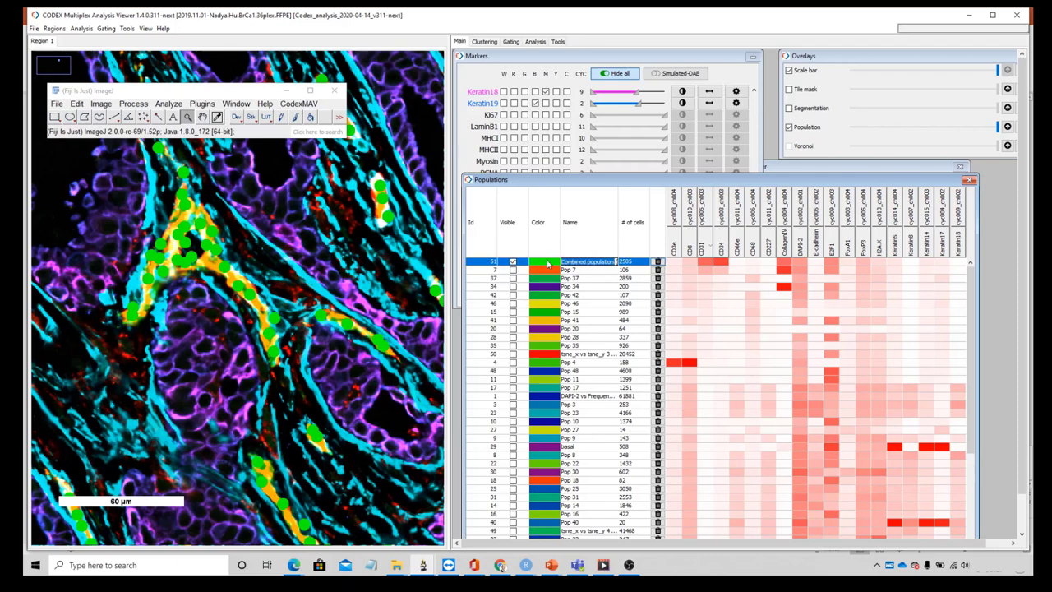
{"action": "key", "text": "BackSpace"}
{"action": "type", "text": "bas"}
{"action": "type", "text": "cular endothel"}
{"action": "type", "text": "ial cells"}
{"action": "key", "text": "Return"}
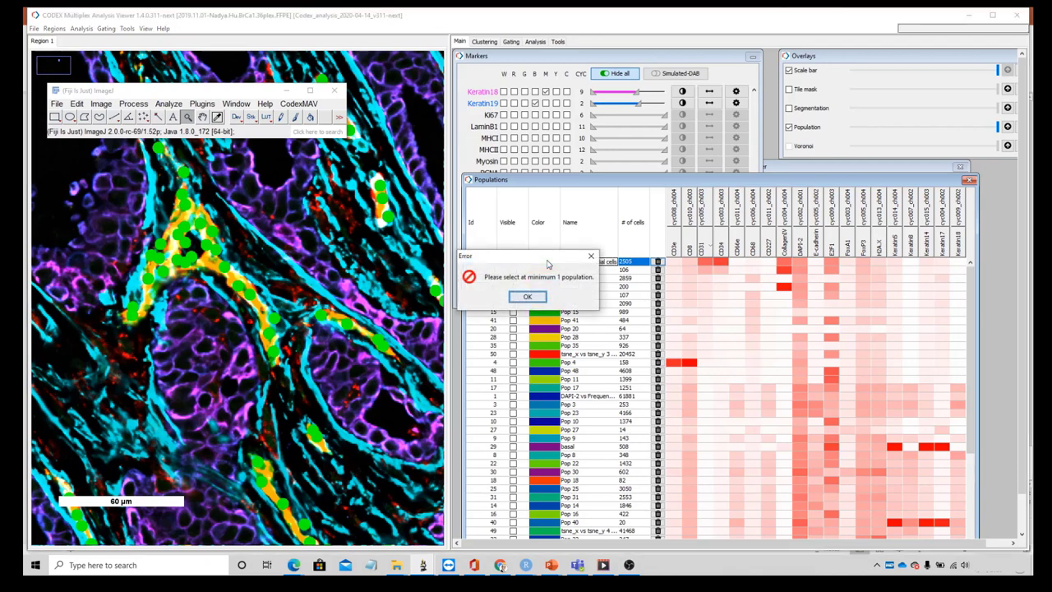
{"action": "left_click", "coordinate": [530, 296]}
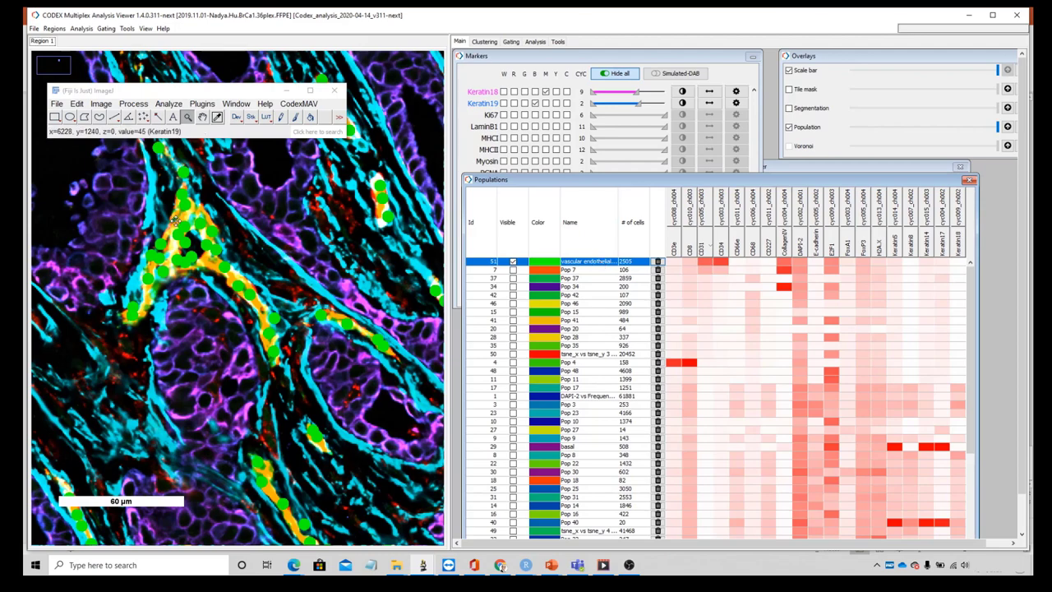
Check where the vascular endothelial cells fall on the tsne_x vs tsne_y plot and across a wider area of tissue
{"action": "left_click", "coordinate": [510, 42]}
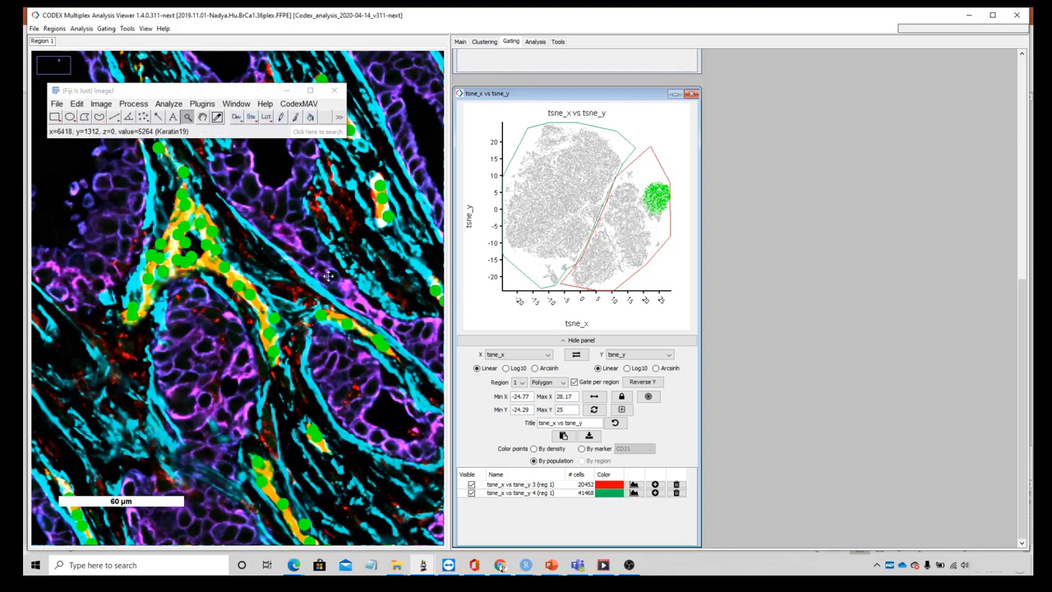
{"action": "left_click", "coordinate": [460, 41]}
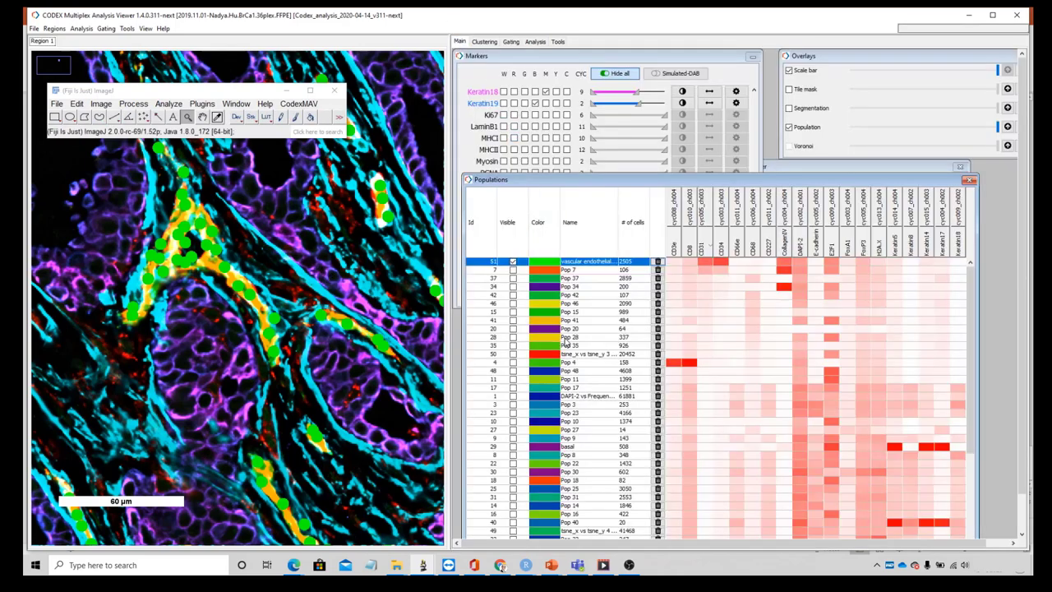
{"action": "right_click", "coordinate": [337, 316]}
{"action": "right_click", "coordinate": [339, 316]}
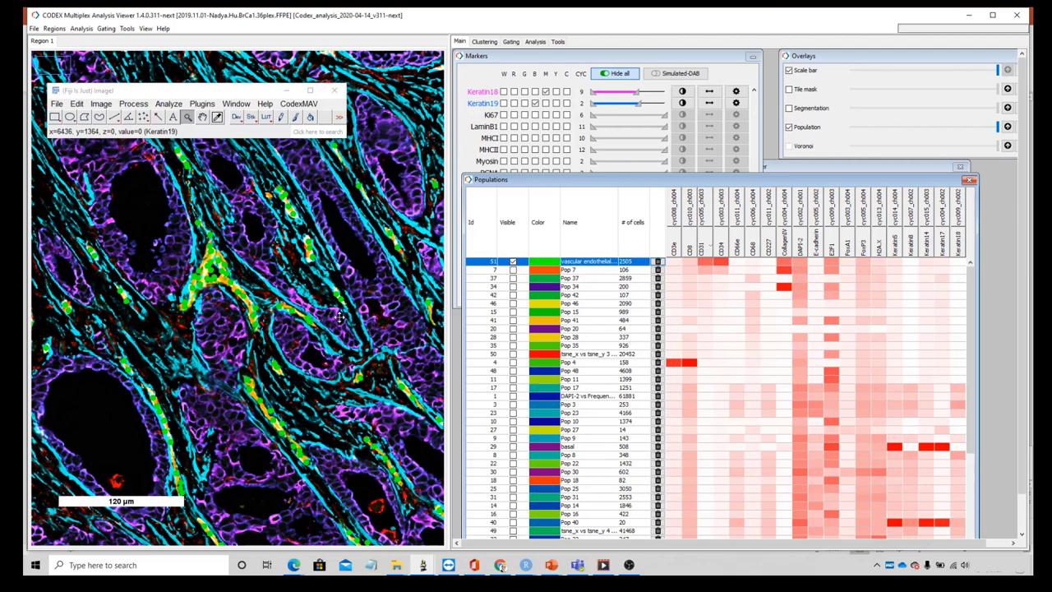
{"action": "scroll", "coordinate": [313, 273], "scroll_direction": "down", "scroll_amount": 1}
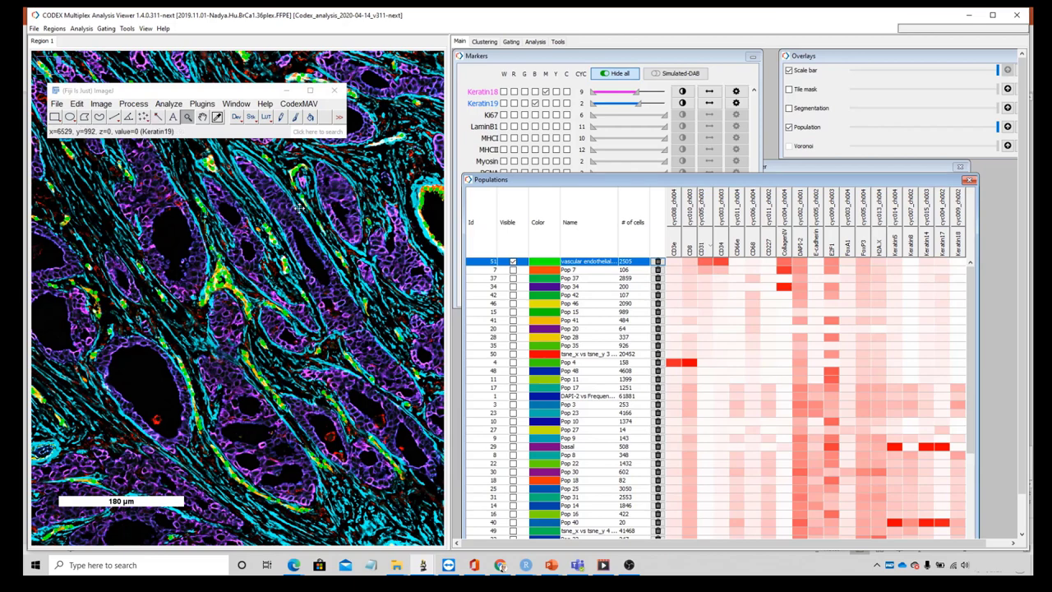
Render a Voronoi diagram of the vascular endothelial cells for all regions
{"action": "left_click", "coordinate": [81, 28]}
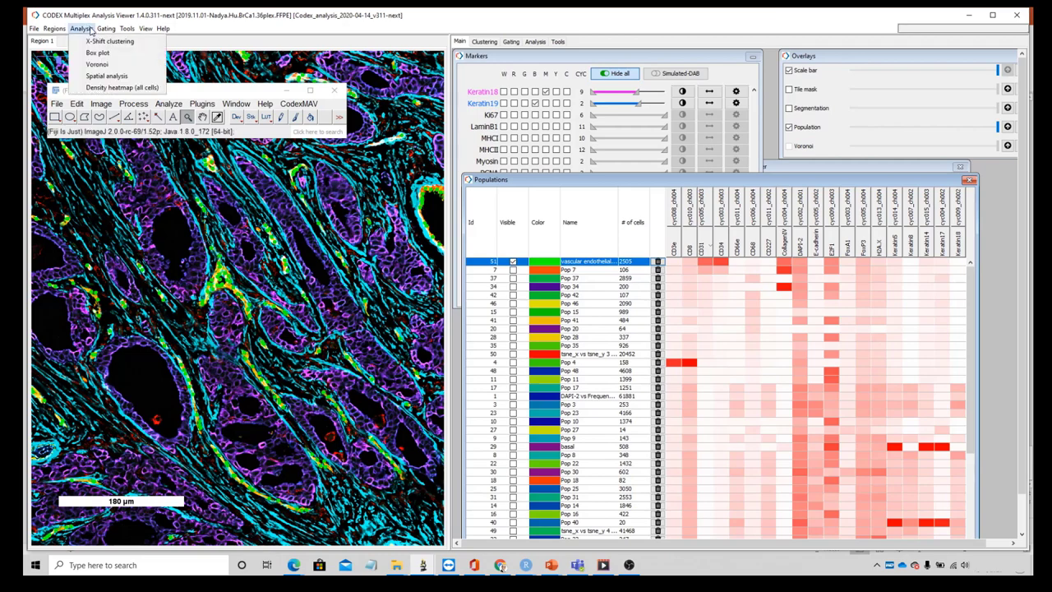
{"action": "left_click", "coordinate": [101, 74]}
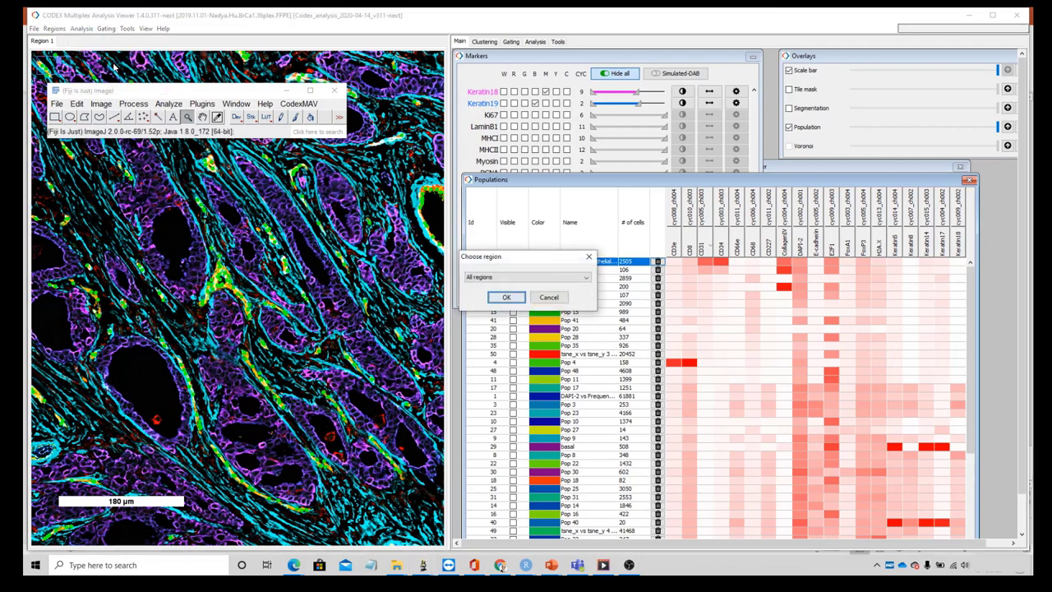
{"action": "left_click", "coordinate": [508, 298]}
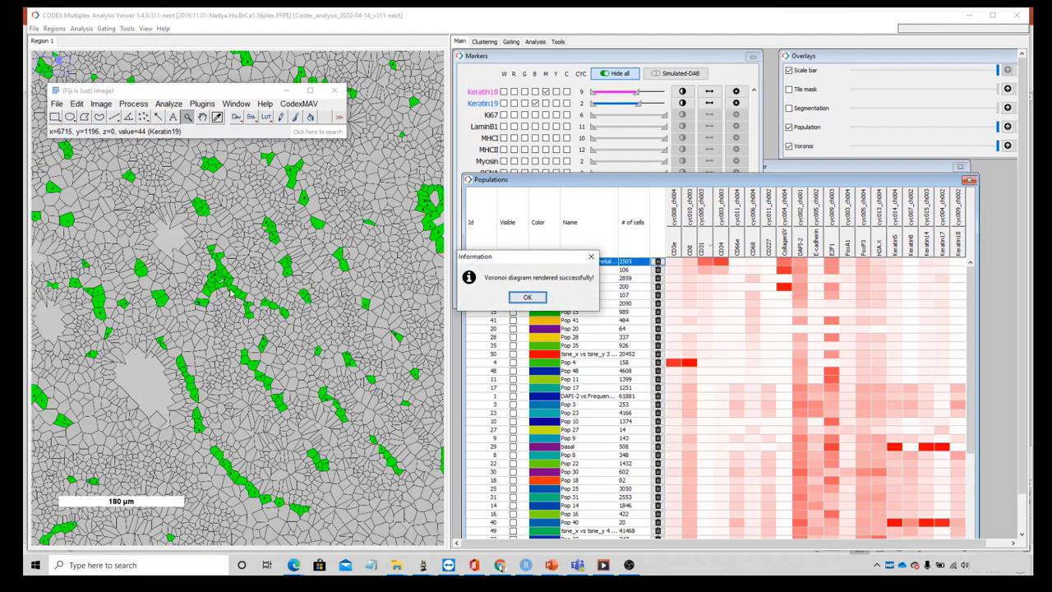
{"action": "left_click", "coordinate": [527, 297]}
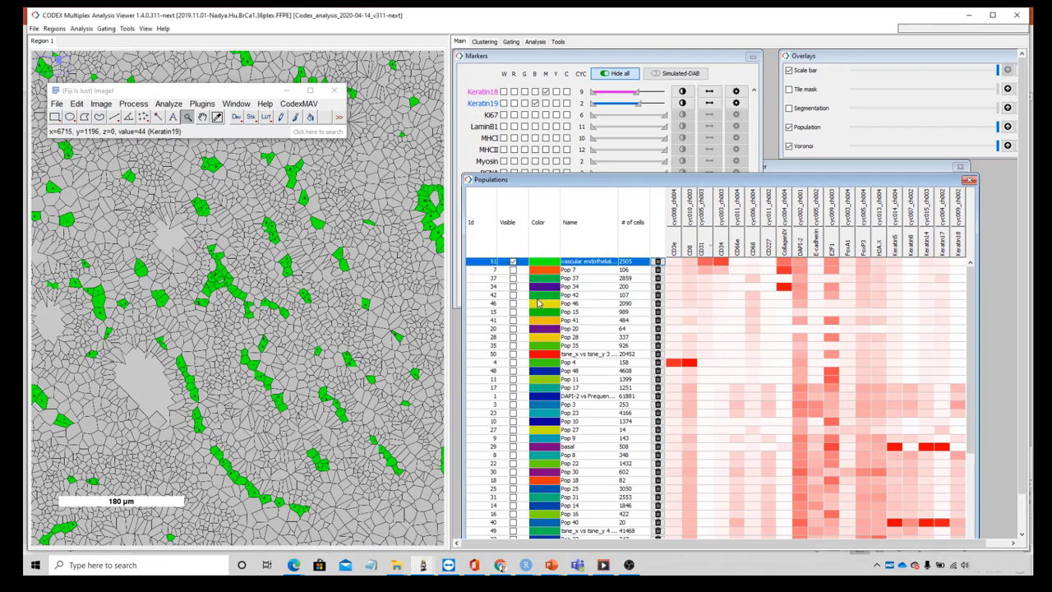
Inspect the Voronoi tiles around the large ring-shaped vessel up close, and hide the Population and Voronoi overlays
{"action": "scroll", "coordinate": [305, 296], "scroll_direction": "down", "scroll_amount": 2}
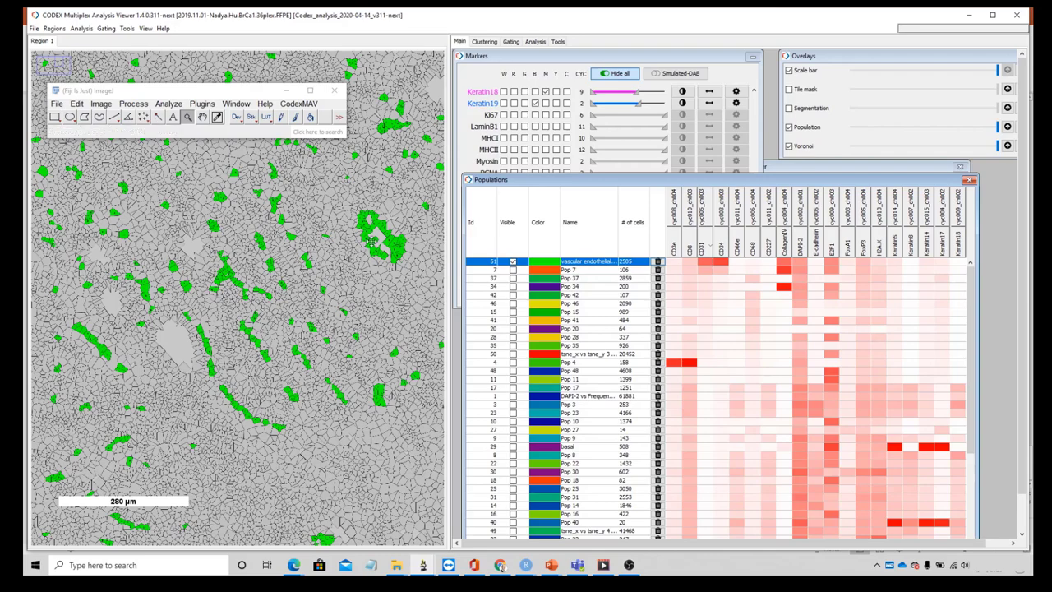
{"action": "left_click", "coordinate": [361, 250]}
{"action": "left_click", "coordinate": [212, 289]}
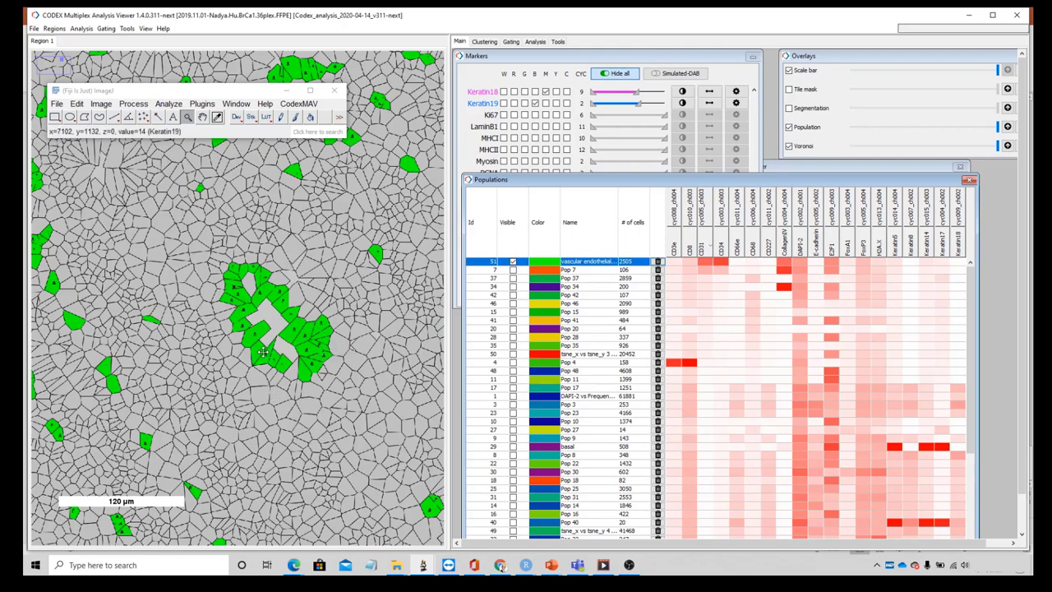
{"action": "left_click", "coordinate": [252, 329]}
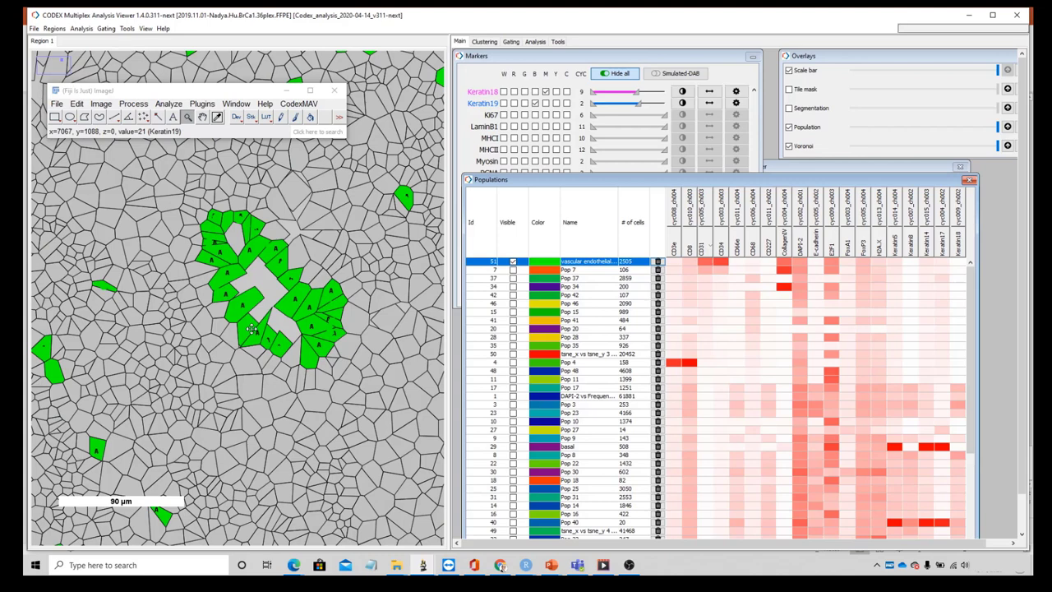
{"action": "left_click", "coordinate": [789, 128]}
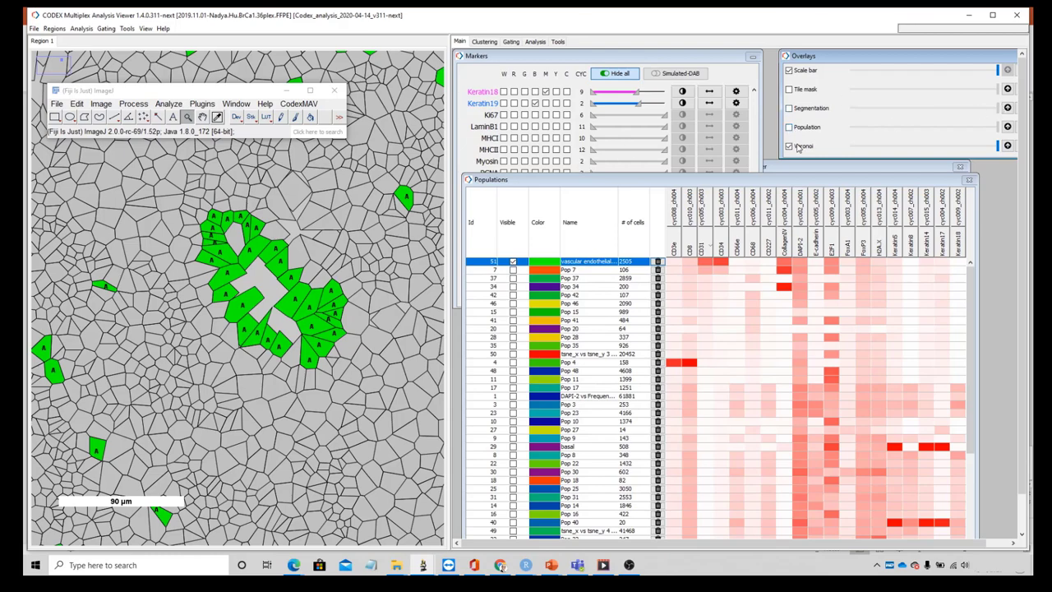
{"action": "left_click", "coordinate": [797, 147]}
Generate a density heatmap of the vascular endothelial cells for all regions, and reach the Heatmap entry in the repositioned Overlays window
{"action": "right_click", "coordinate": [595, 263]}
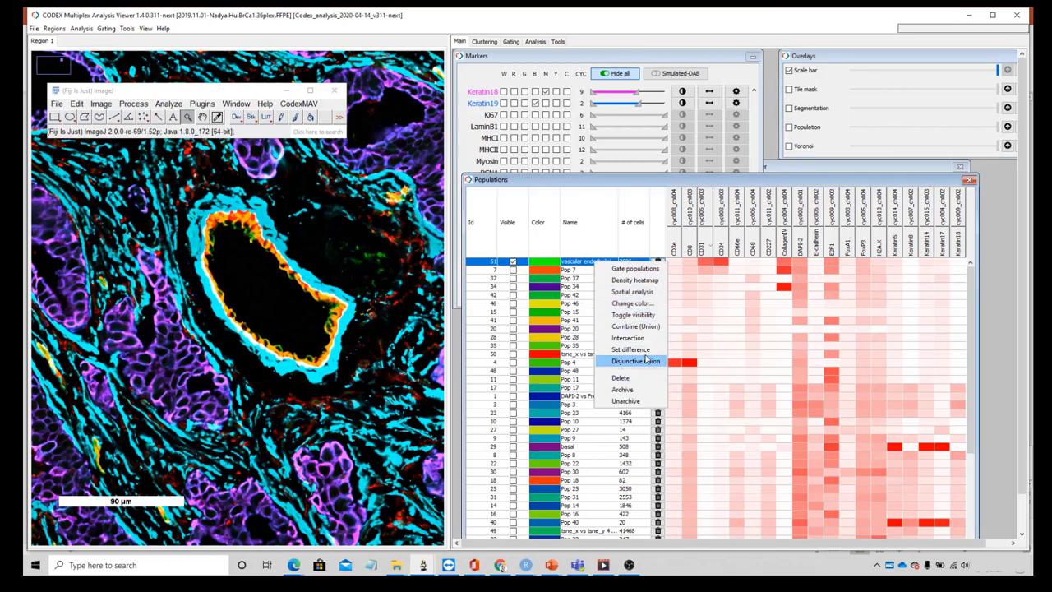
{"action": "left_click", "coordinate": [647, 281]}
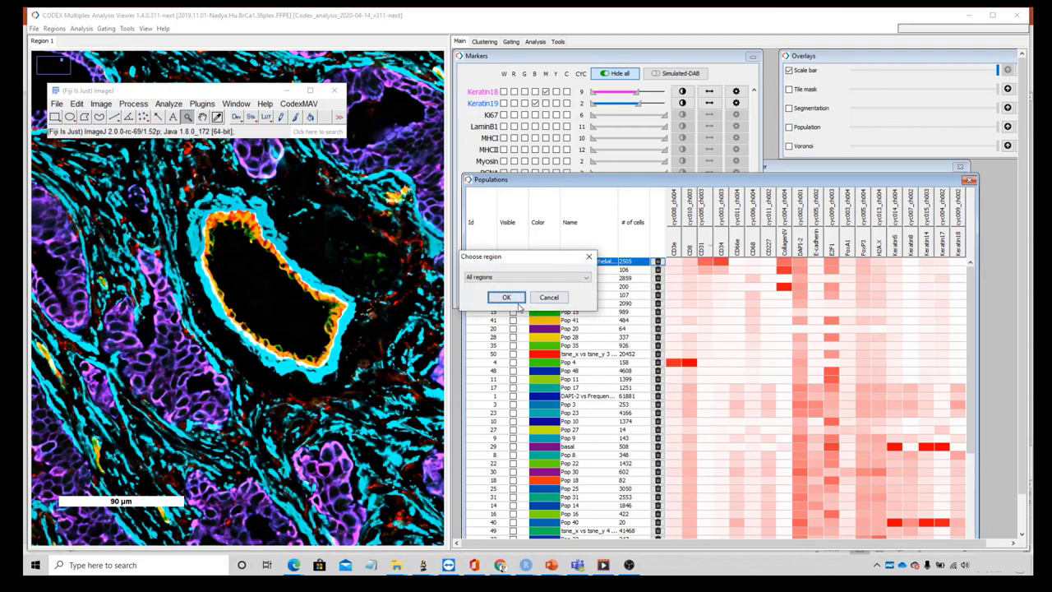
{"action": "left_click", "coordinate": [515, 299]}
{"action": "left_click", "coordinate": [514, 309]}
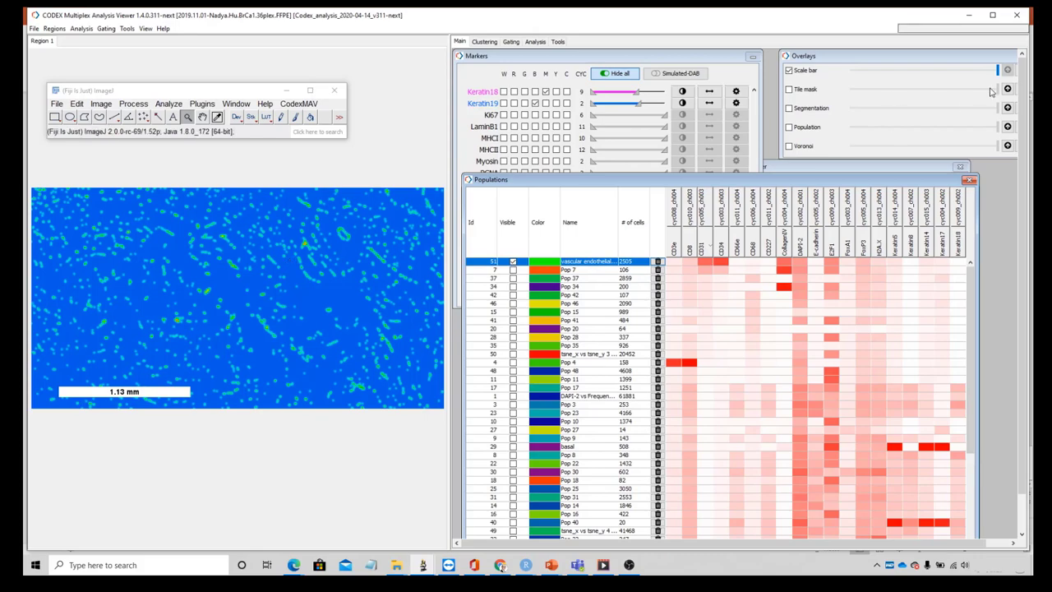
{"action": "double_click", "coordinate": [968, 61]}
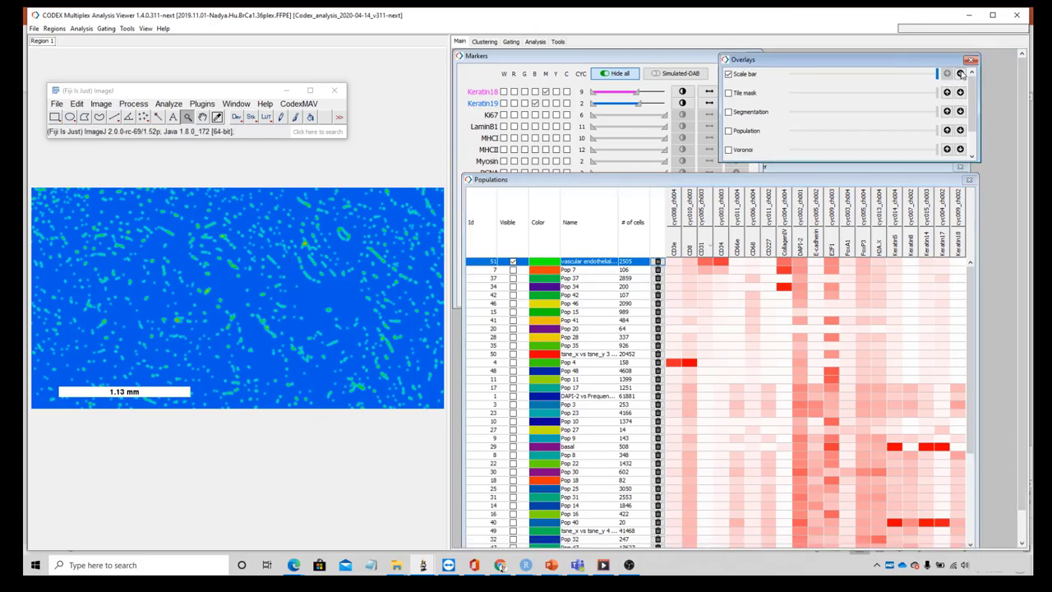
{"action": "left_click_drag", "start_coordinate": [972, 115], "coordinate": [967, 141]}
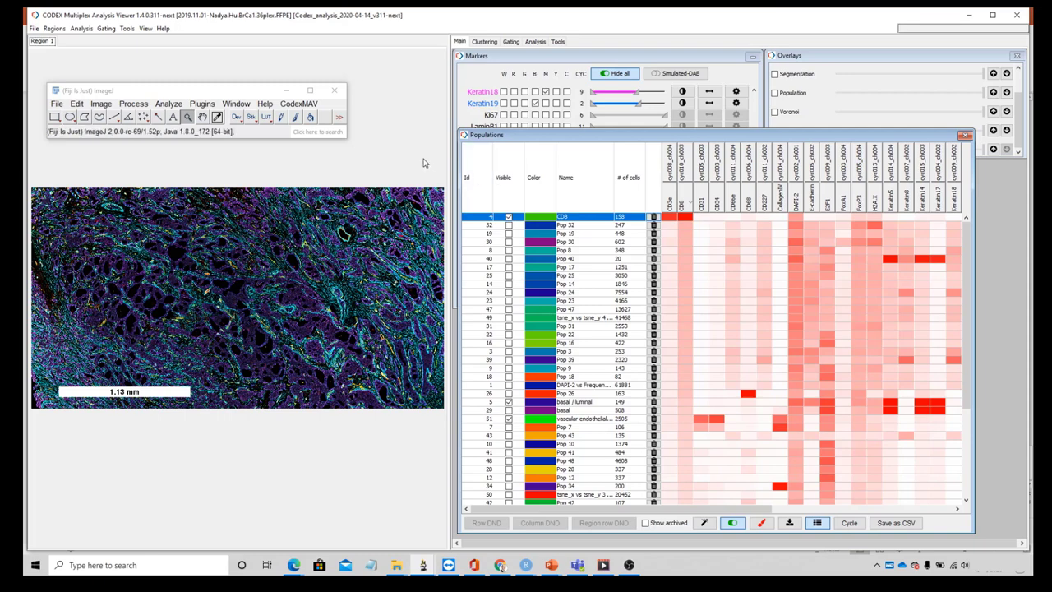
Make all populations visible except the two tsne_x vs tsne_y gates and the DAPI-2 gate, and turn on the Population overlay
{"action": "left_click", "coordinate": [734, 522]}
{"action": "left_click", "coordinate": [509, 318]}
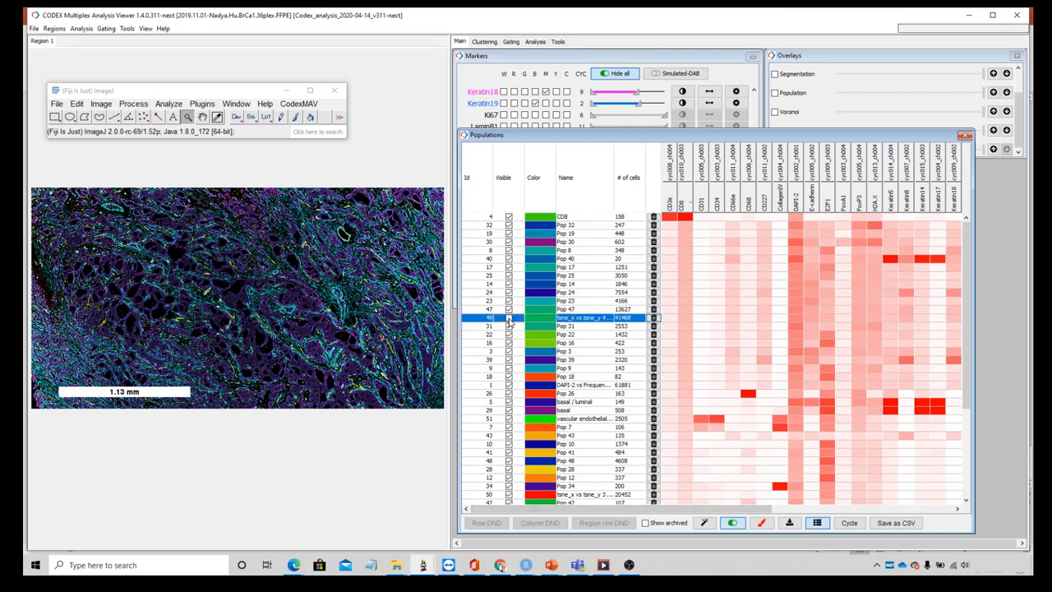
{"action": "scroll", "coordinate": [548, 420], "scroll_direction": "down", "scroll_amount": 5}
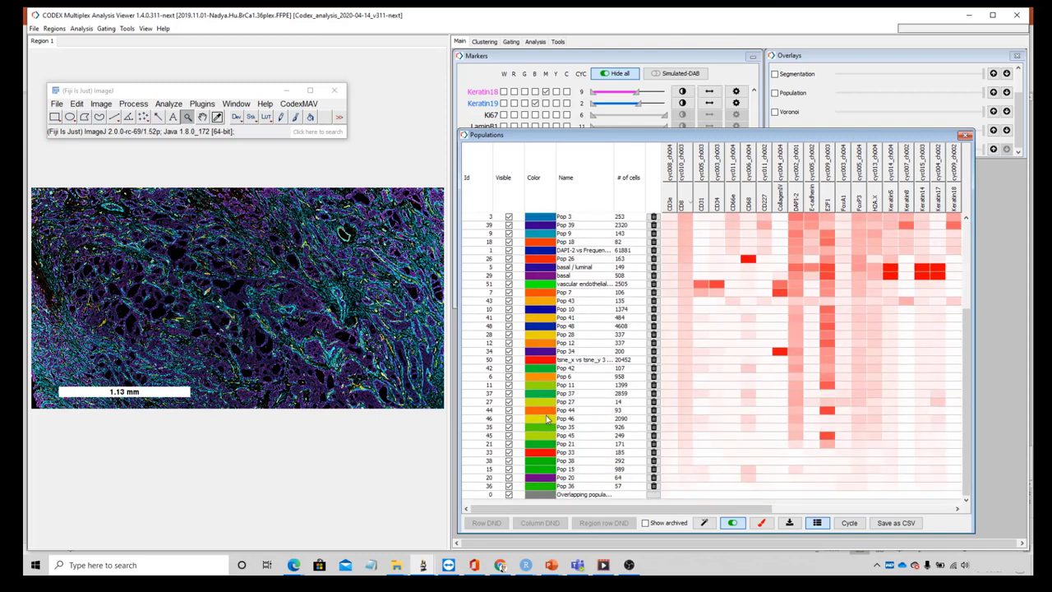
{"action": "left_click", "coordinate": [510, 361]}
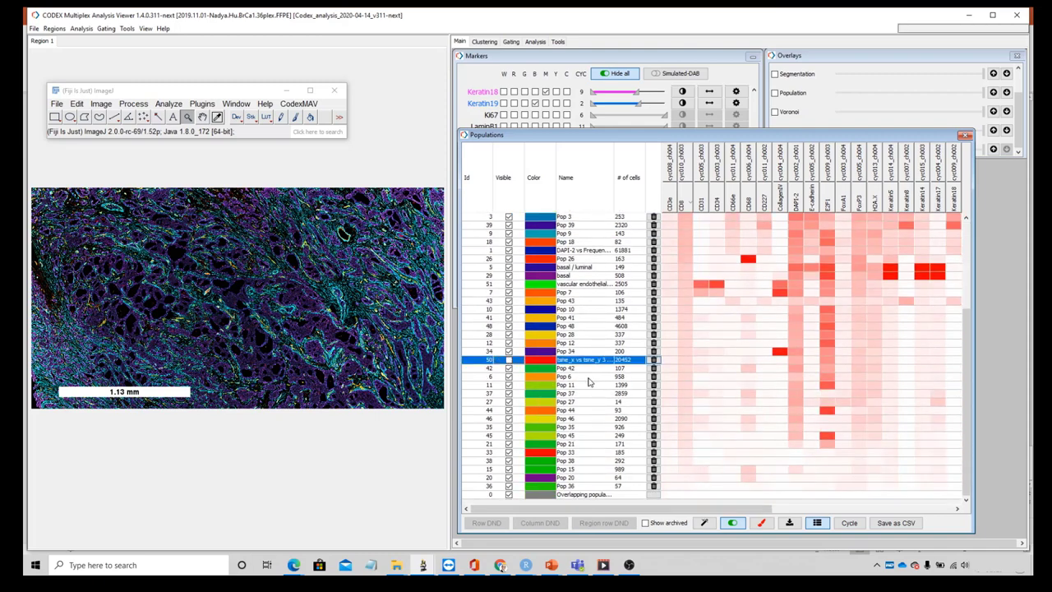
{"action": "scroll", "coordinate": [589, 382], "scroll_direction": "up", "scroll_amount": 1}
{"action": "left_click", "coordinate": [510, 276]}
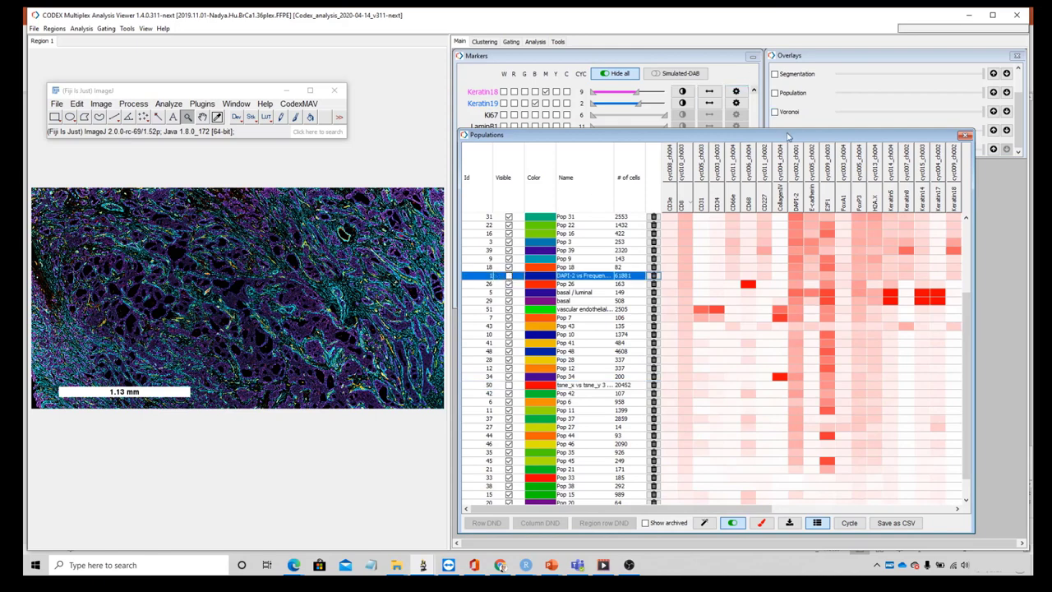
{"action": "left_click", "coordinate": [775, 94]}
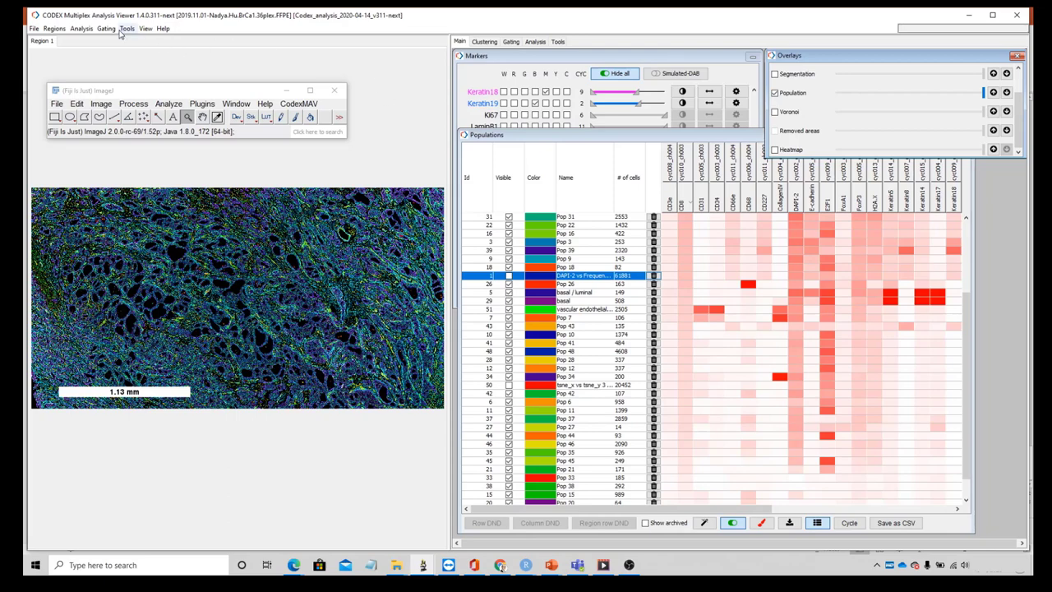
Run a spatial analysis on region 1 with a minimum distance of 3 µm and a maximum distance of 30 µm
{"action": "left_click", "coordinate": [82, 28]}
{"action": "left_click", "coordinate": [107, 75]}
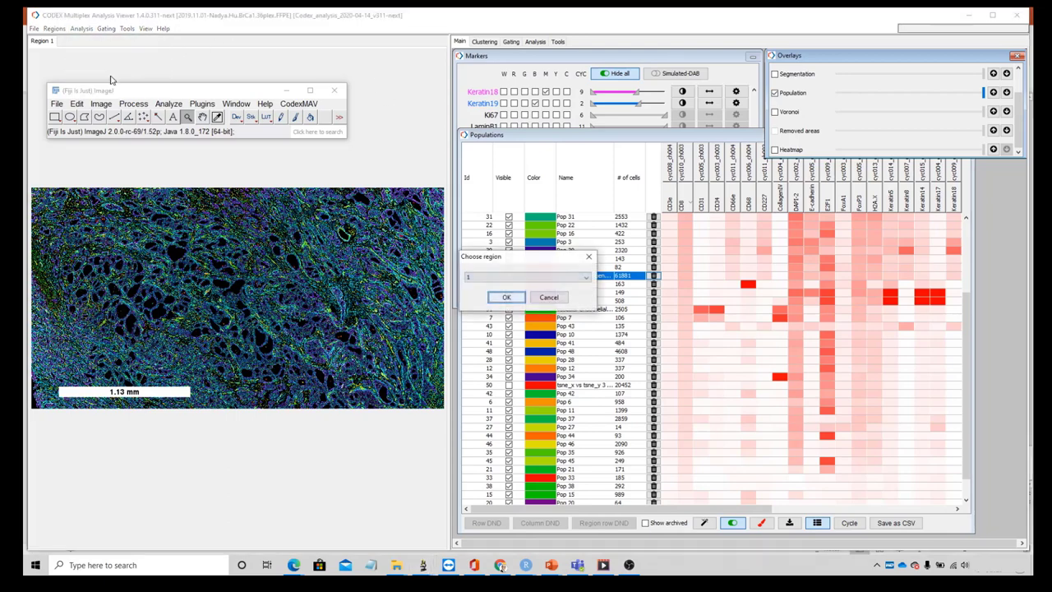
{"action": "left_click", "coordinate": [500, 299]}
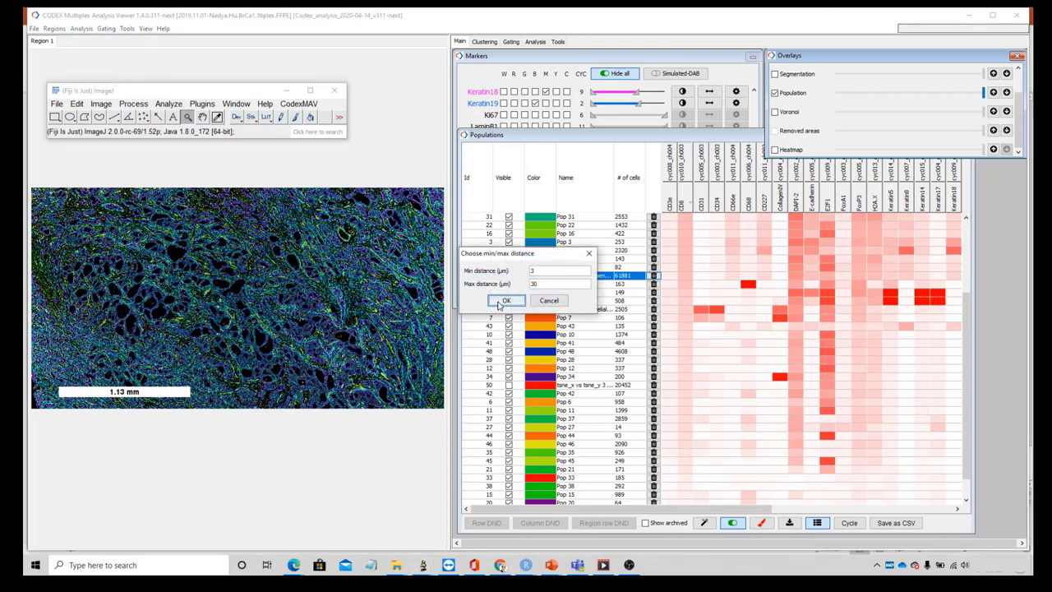
{"action": "left_click_drag", "start_coordinate": [538, 271], "coordinate": [522, 275]}
{"action": "left_click_drag", "start_coordinate": [537, 281], "coordinate": [498, 286]}
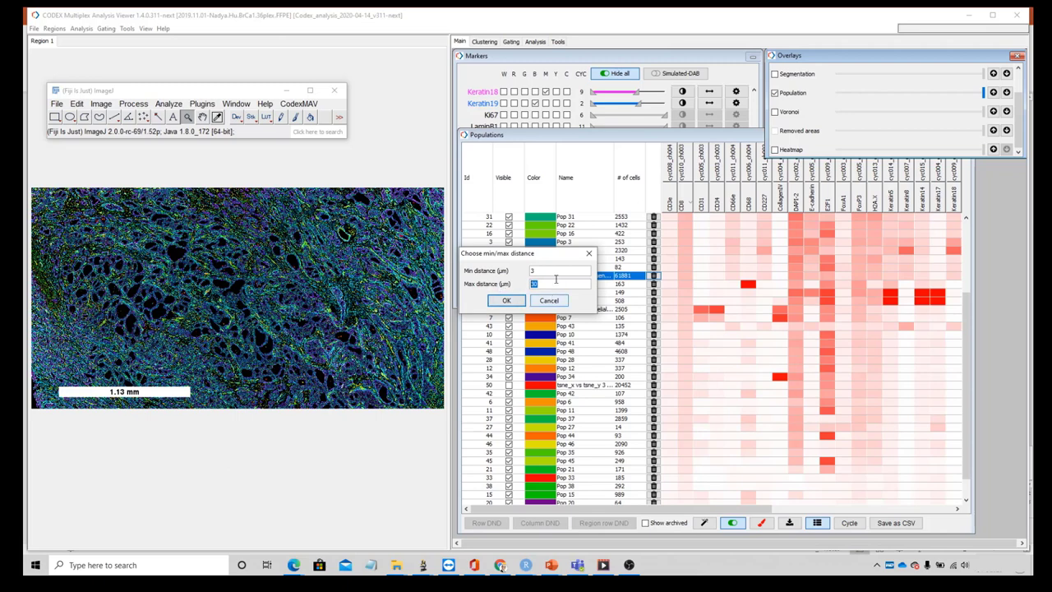
{"action": "left_click", "coordinate": [507, 301]}
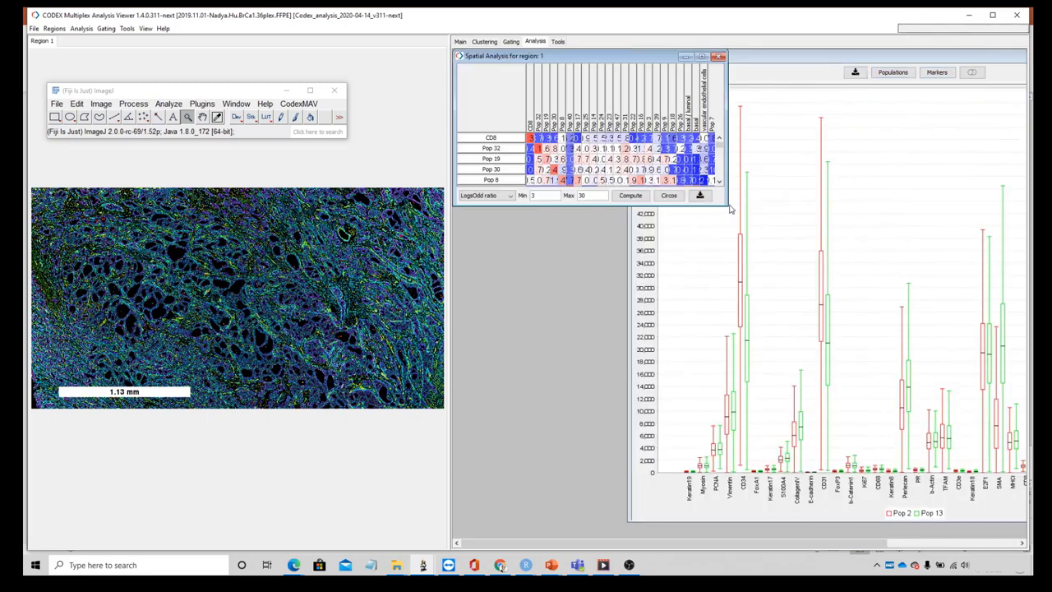
Enlarge the region 1 spatial analysis matrix to show more populations, and recompute it from its distance settings
{"action": "left_click_drag", "start_coordinate": [738, 212], "coordinate": [1028, 493]}
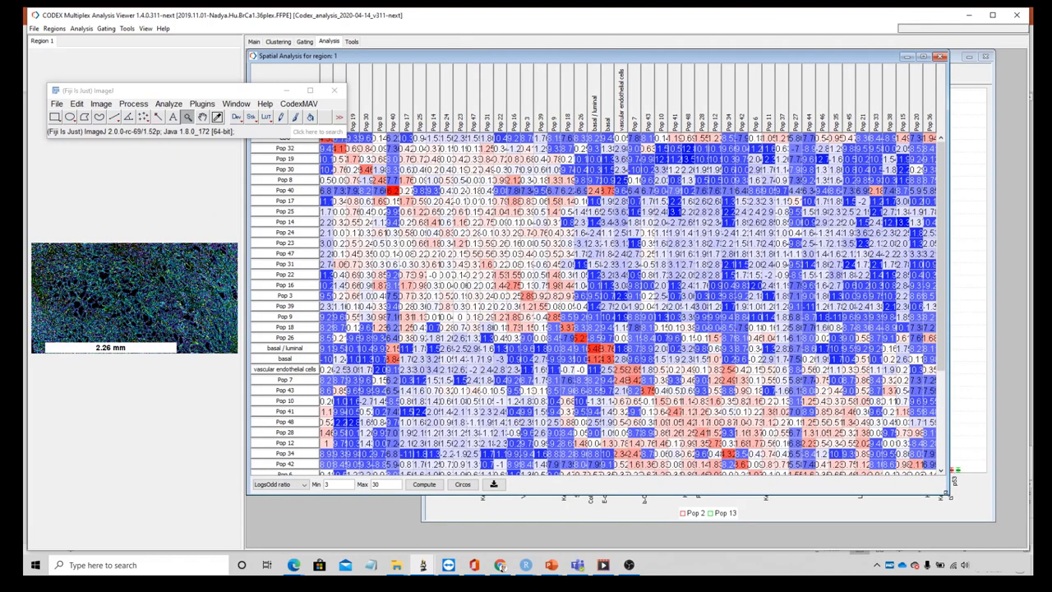
{"action": "left_click_drag", "start_coordinate": [950, 502], "coordinate": [1026, 543]}
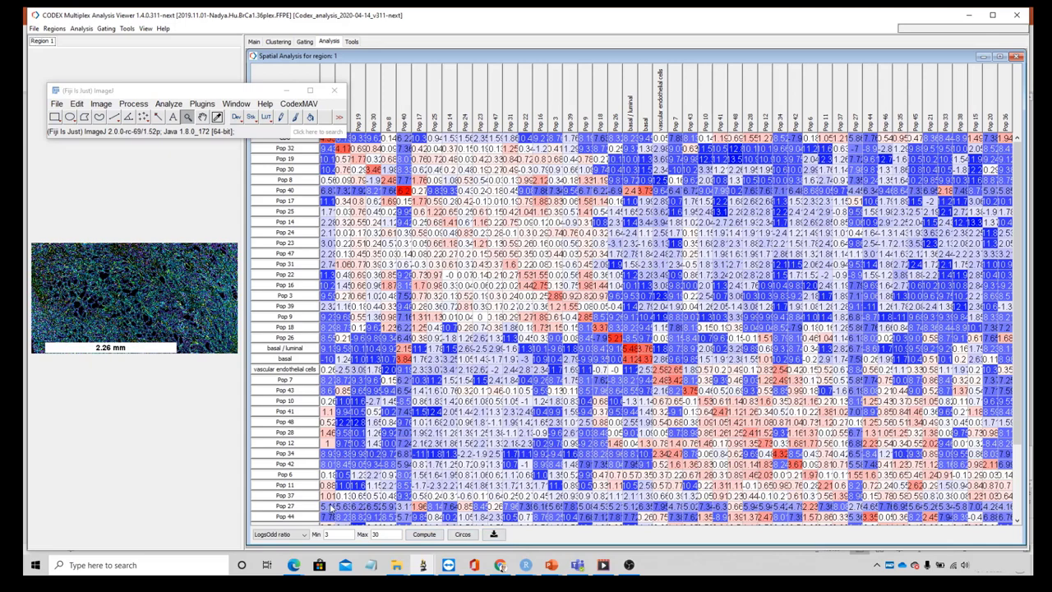
{"action": "left_click_drag", "start_coordinate": [391, 535], "coordinate": [367, 535]}
{"action": "left_click", "coordinate": [424, 534]}
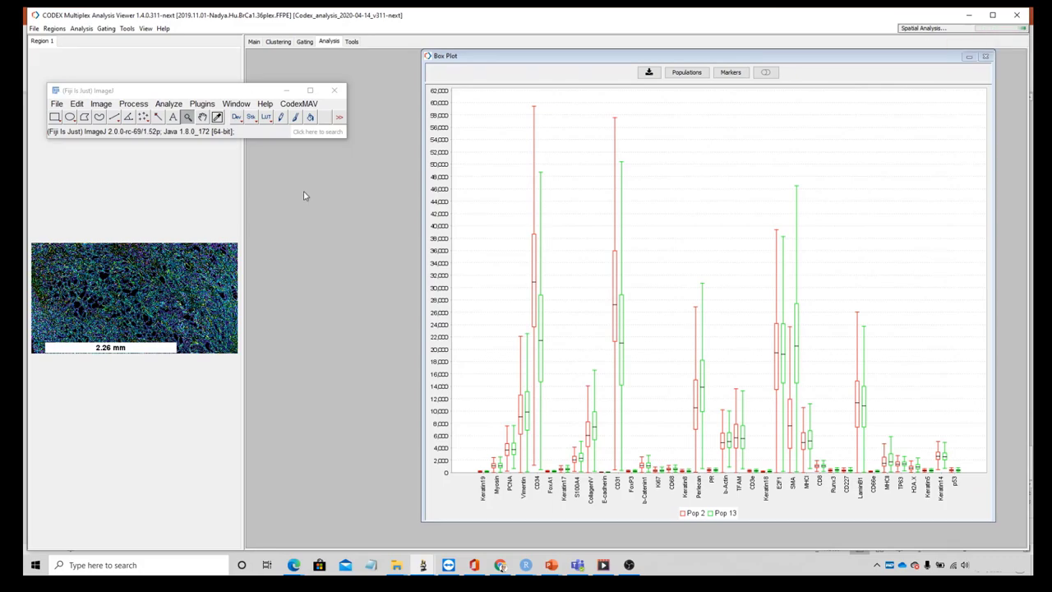
Minimize the box plot and switch the region 1 spatial analysis matrix from log-odds ratio to interaction count
{"action": "left_click", "coordinate": [969, 56]}
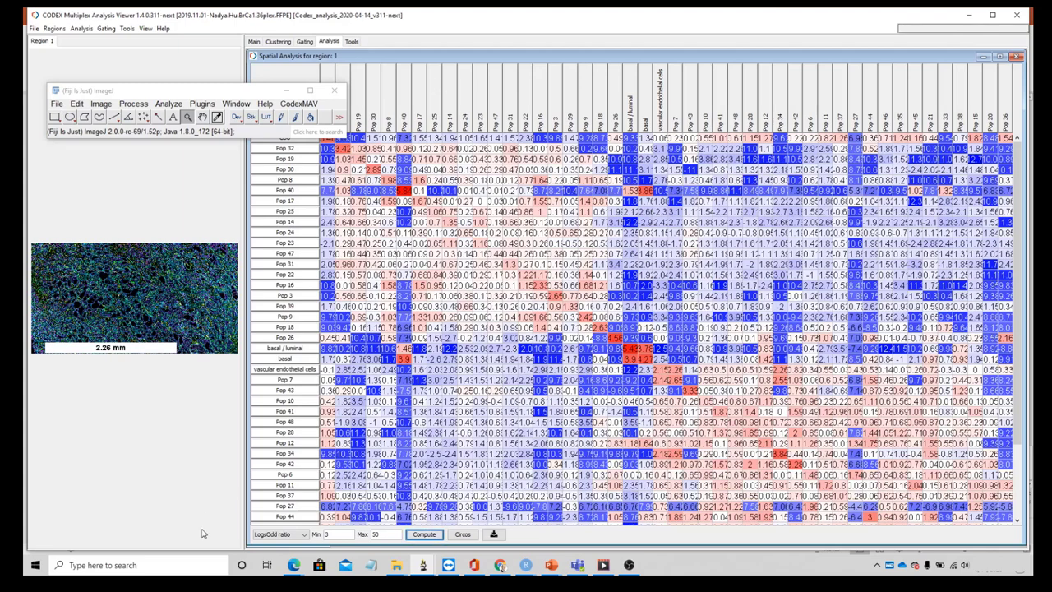
{"action": "left_click", "coordinate": [281, 535]}
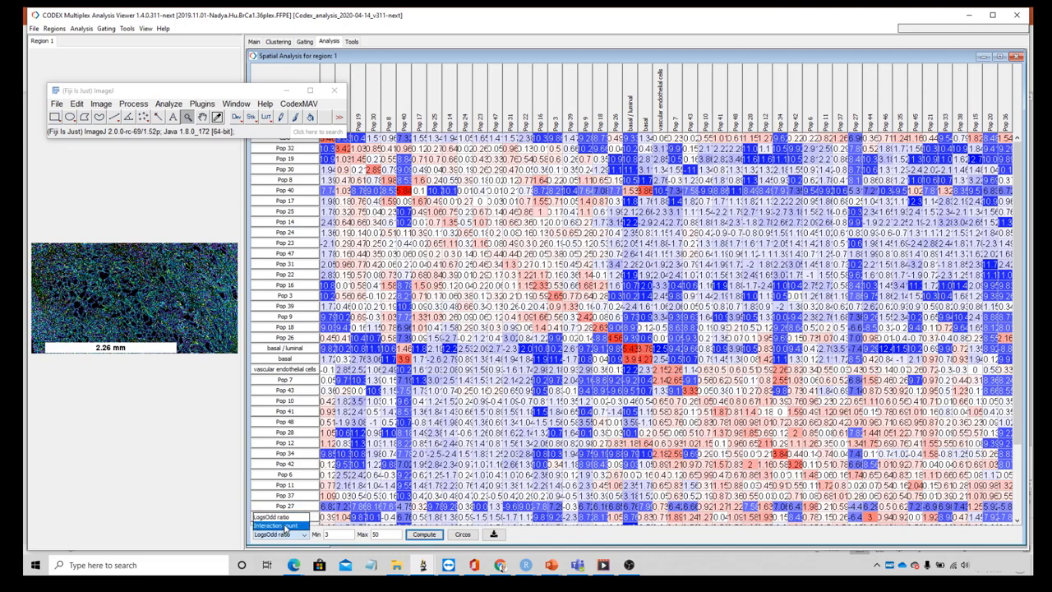
{"action": "left_click", "coordinate": [284, 526]}
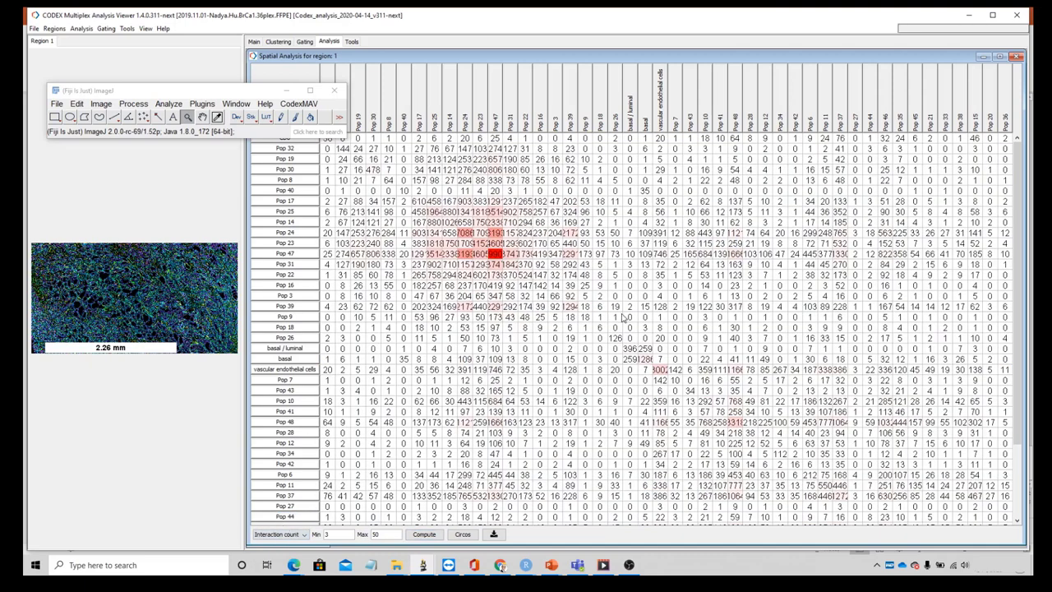
Generate the Circos plot of the region 1 population interactions, examine it maximized, and minimize its window
{"action": "left_click", "coordinate": [464, 535]}
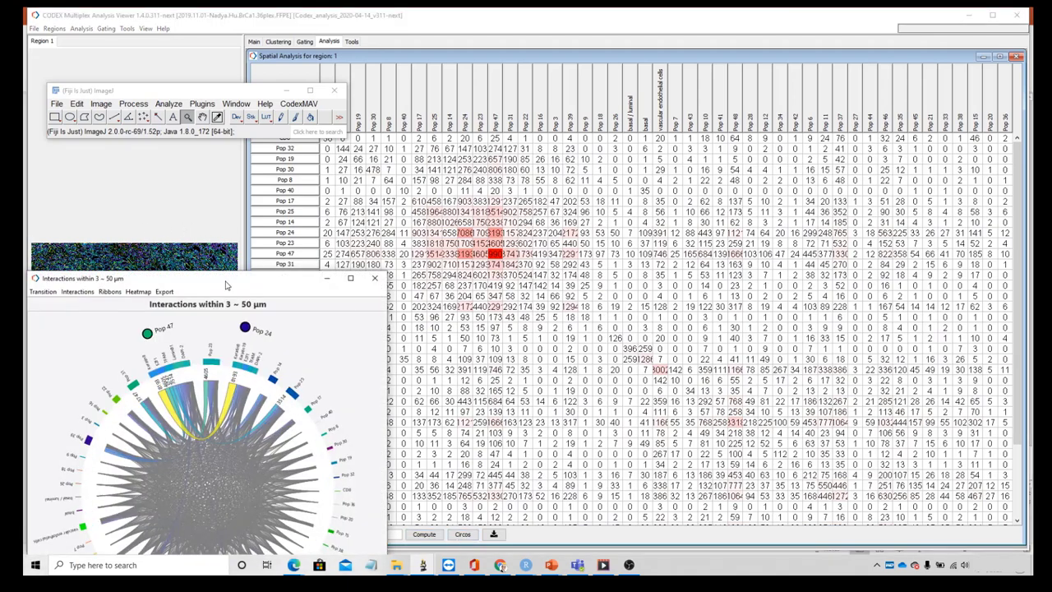
{"action": "left_click_drag", "start_coordinate": [226, 285], "coordinate": [679, 18]}
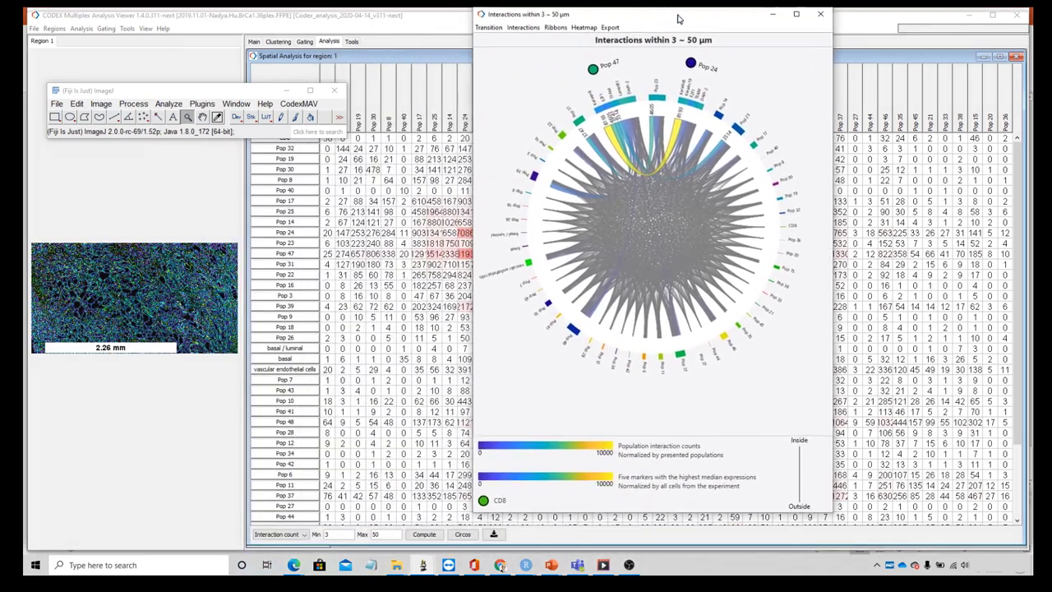
{"action": "double_click", "coordinate": [679, 18]}
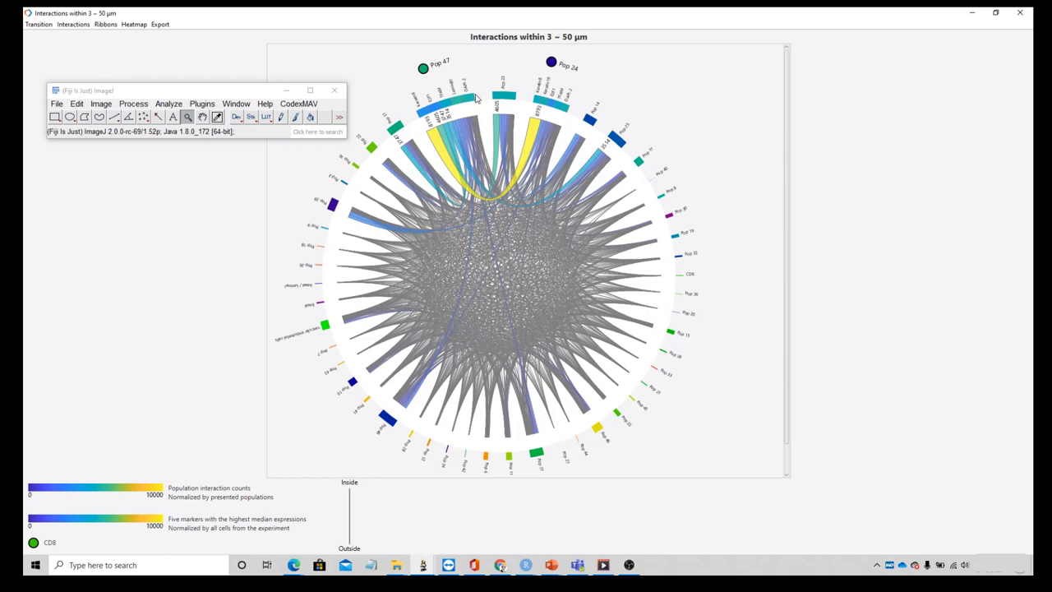
{"action": "mouse_move", "coordinate": [474, 98]}
{"action": "left_click", "coordinate": [967, 16]}
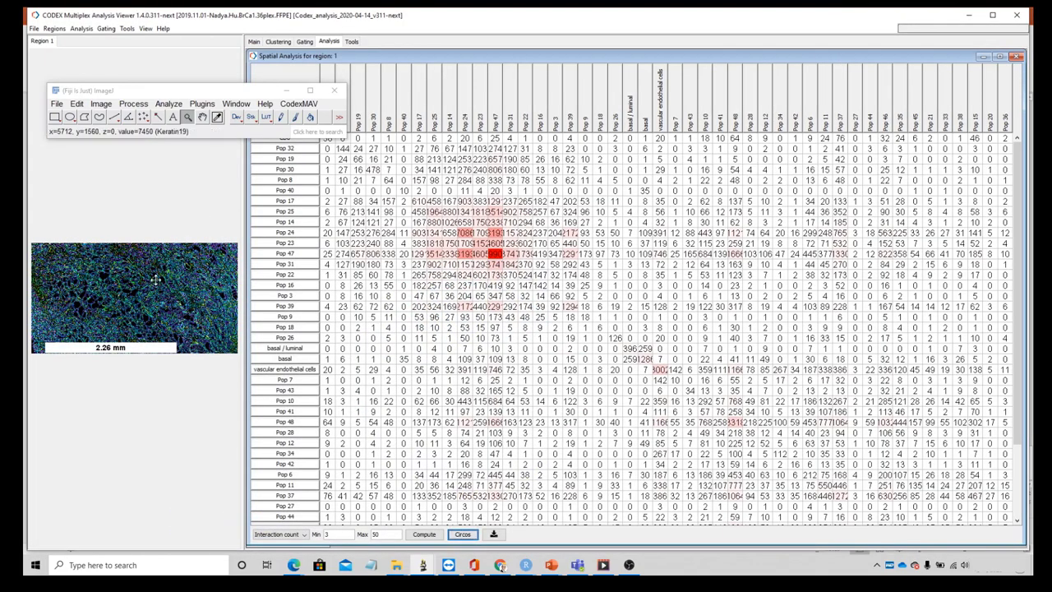
Enlarge the region 1 image pane and open a new gating plot for the CD8 population
{"action": "left_click", "coordinate": [218, 277]}
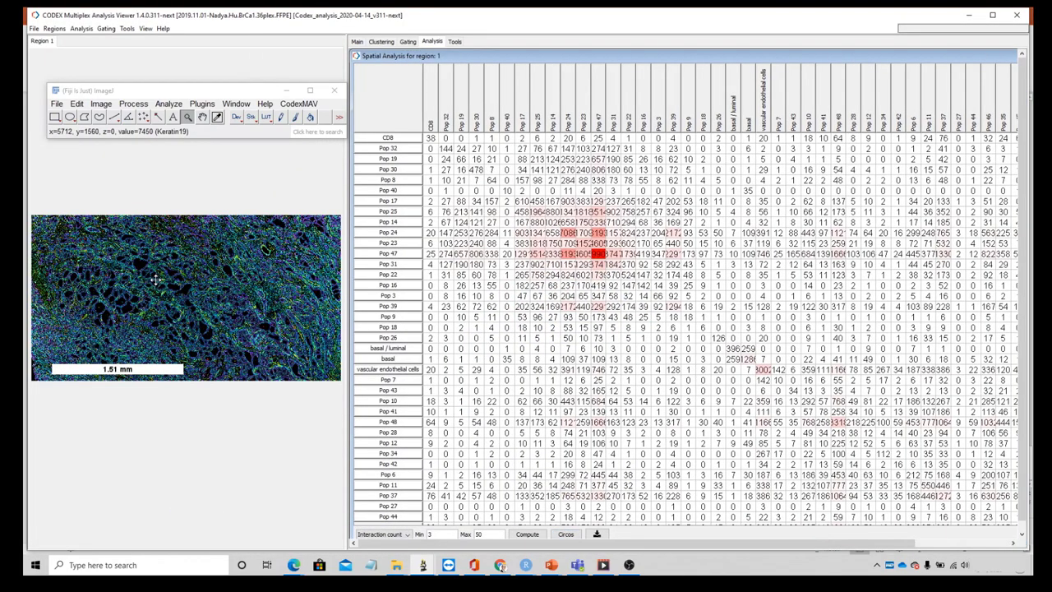
{"action": "left_click", "coordinate": [155, 279]}
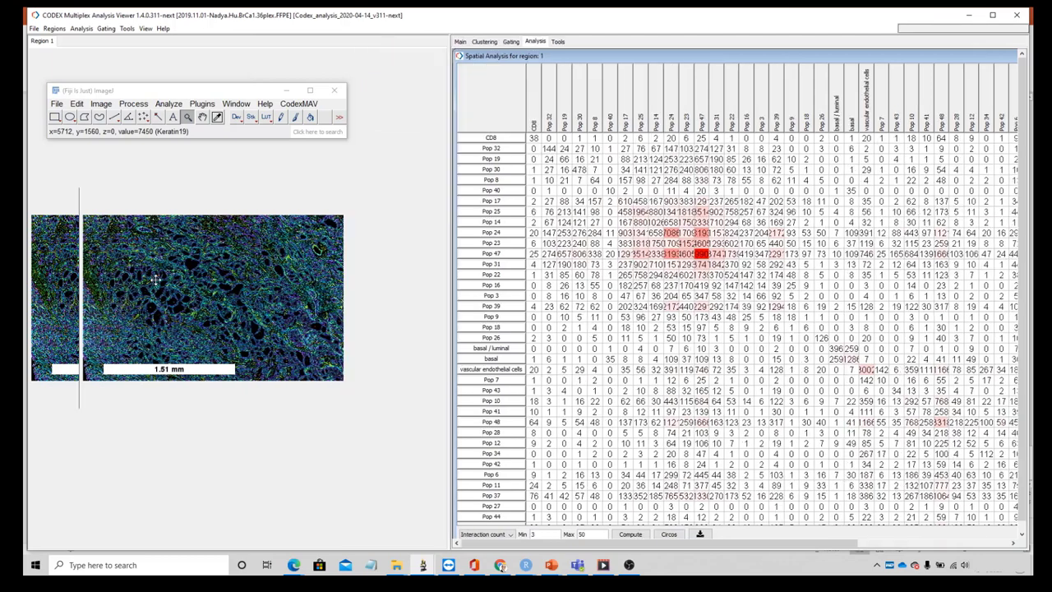
{"action": "left_click", "coordinate": [513, 43]}
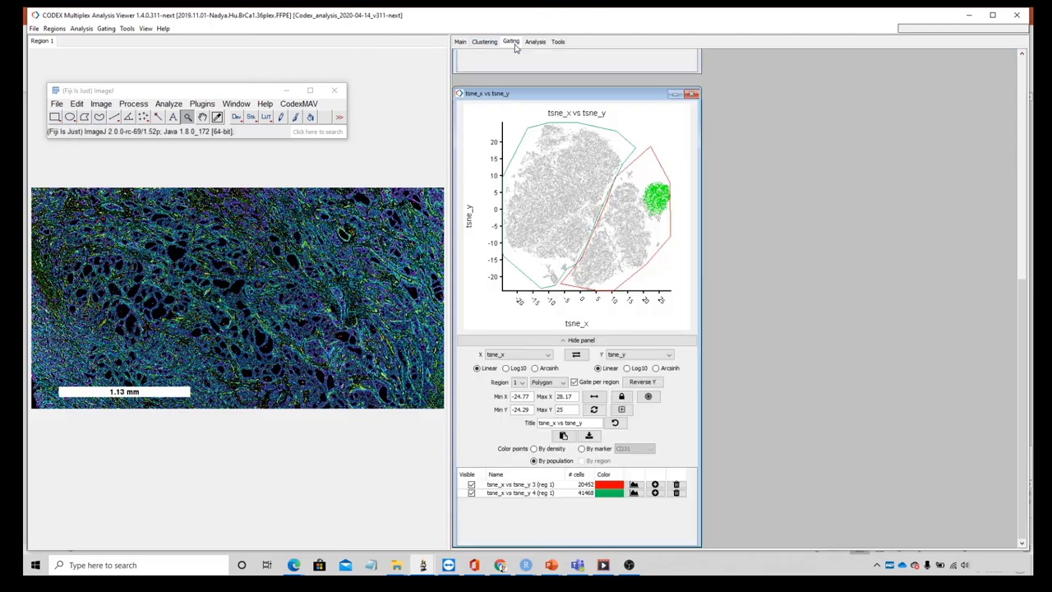
{"action": "left_click", "coordinate": [461, 43]}
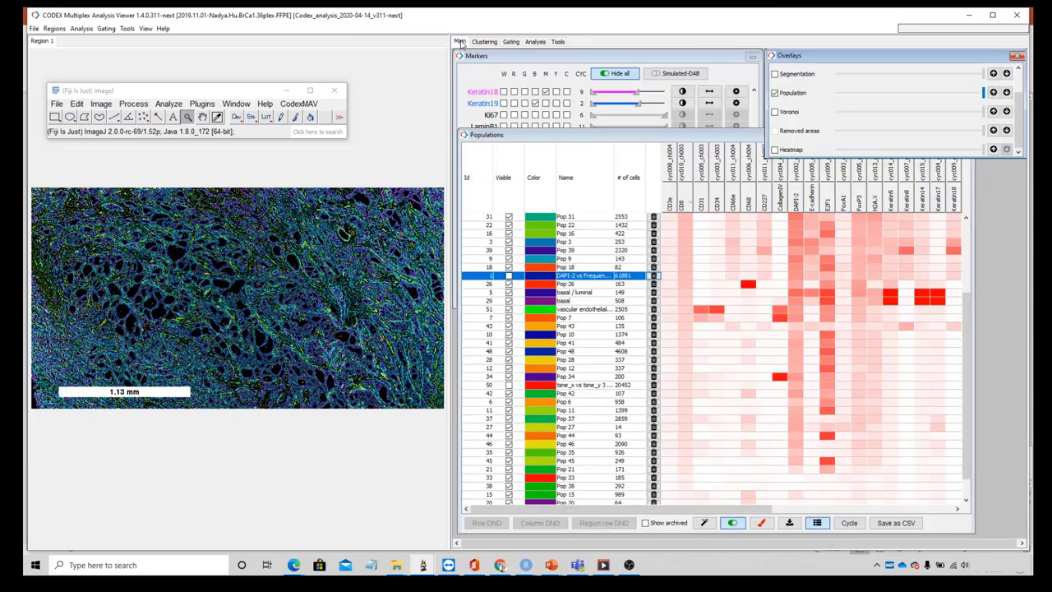
{"action": "scroll", "coordinate": [625, 355], "scroll_direction": "up", "scroll_amount": 1}
{"action": "scroll", "coordinate": [624, 355], "scroll_direction": "up", "scroll_amount": 3}
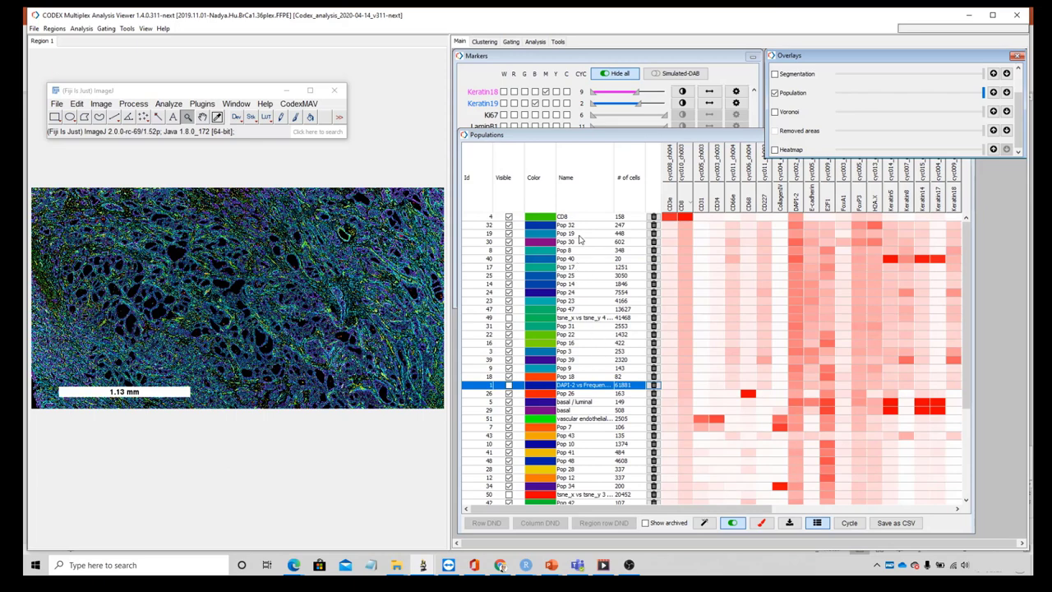
{"action": "right_click", "coordinate": [584, 218]}
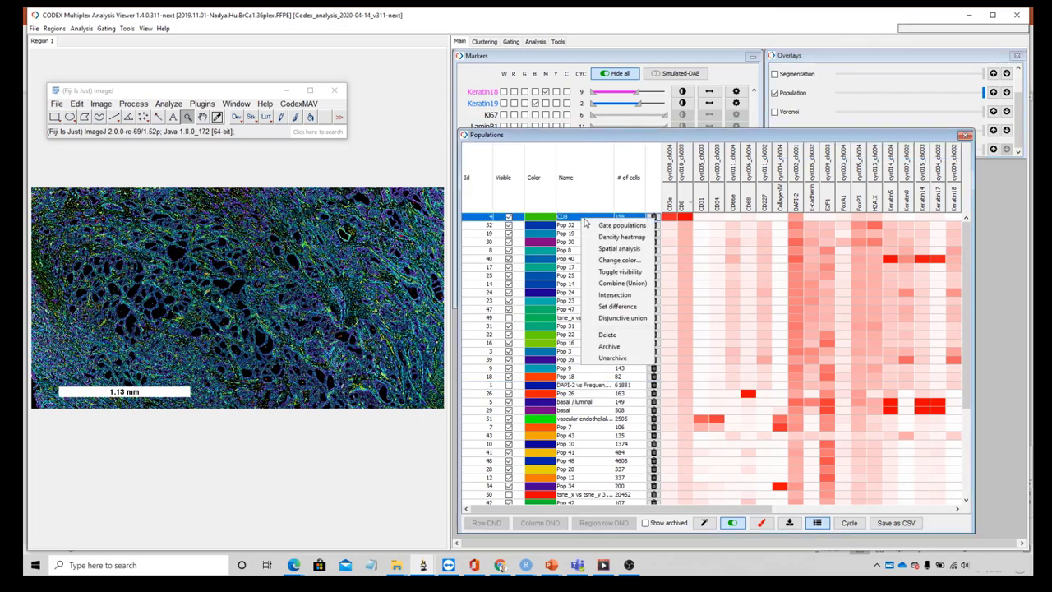
{"action": "left_click", "coordinate": [610, 226]}
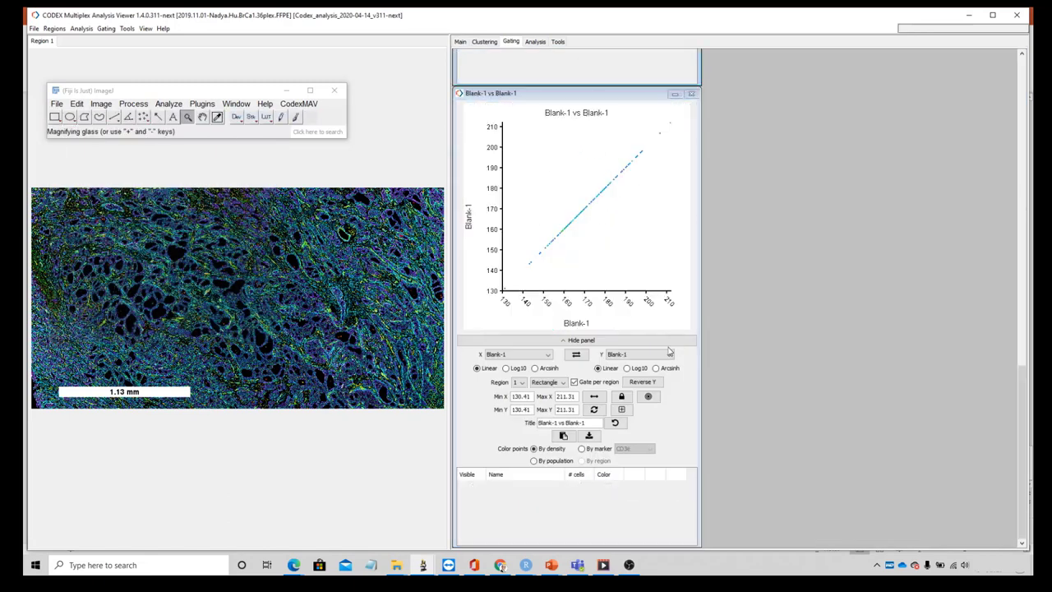
Plot CD8 on the X axis against CD3e on the Y axis and color the points by population
{"action": "left_click", "coordinate": [669, 353]}
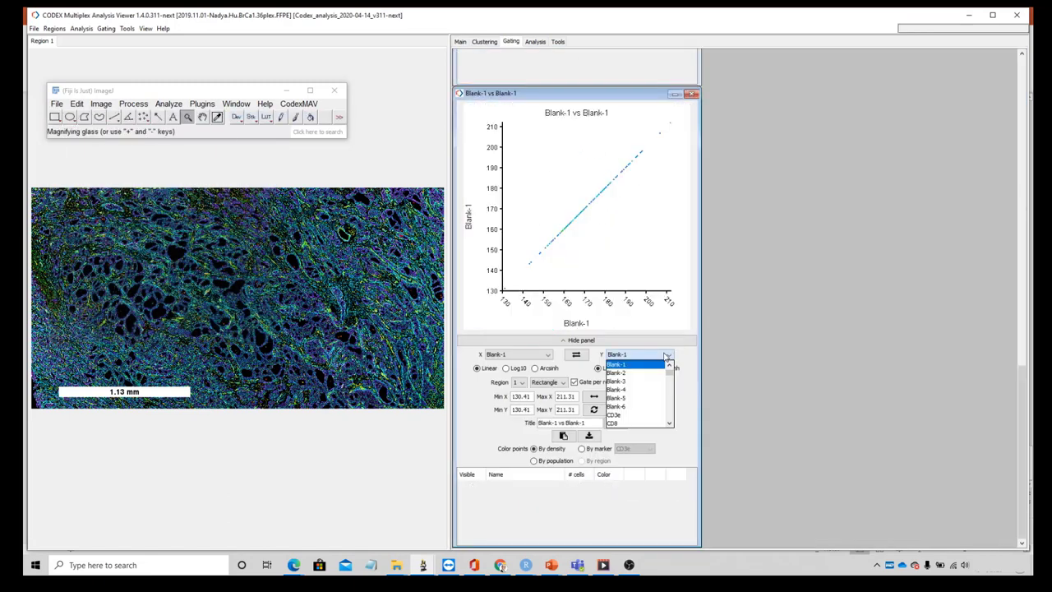
{"action": "left_click", "coordinate": [650, 416]}
{"action": "left_click", "coordinate": [546, 355]}
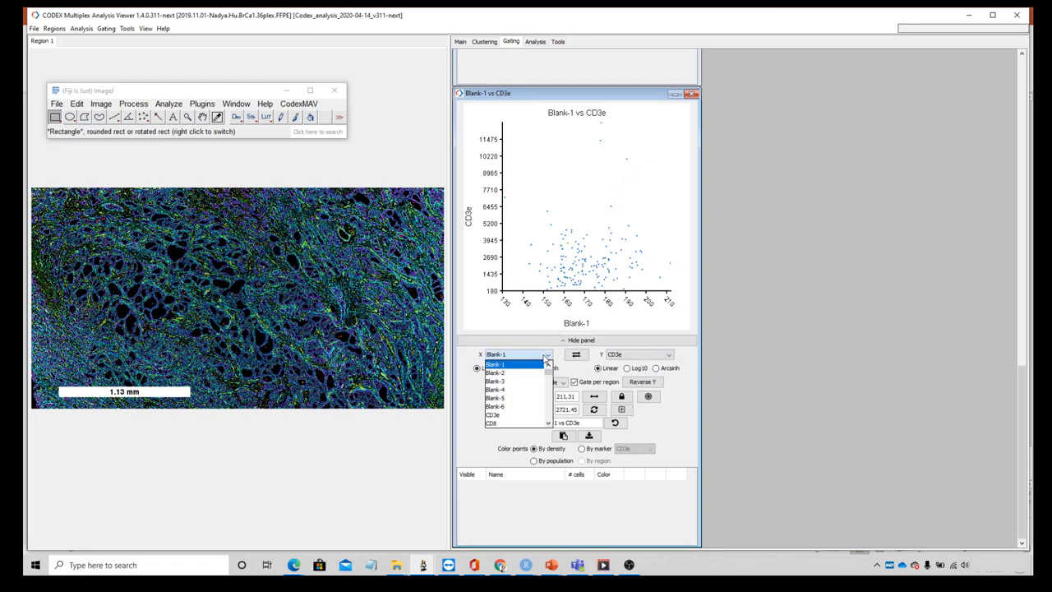
{"action": "scroll", "coordinate": [536, 424], "scroll_direction": "down", "scroll_amount": 1}
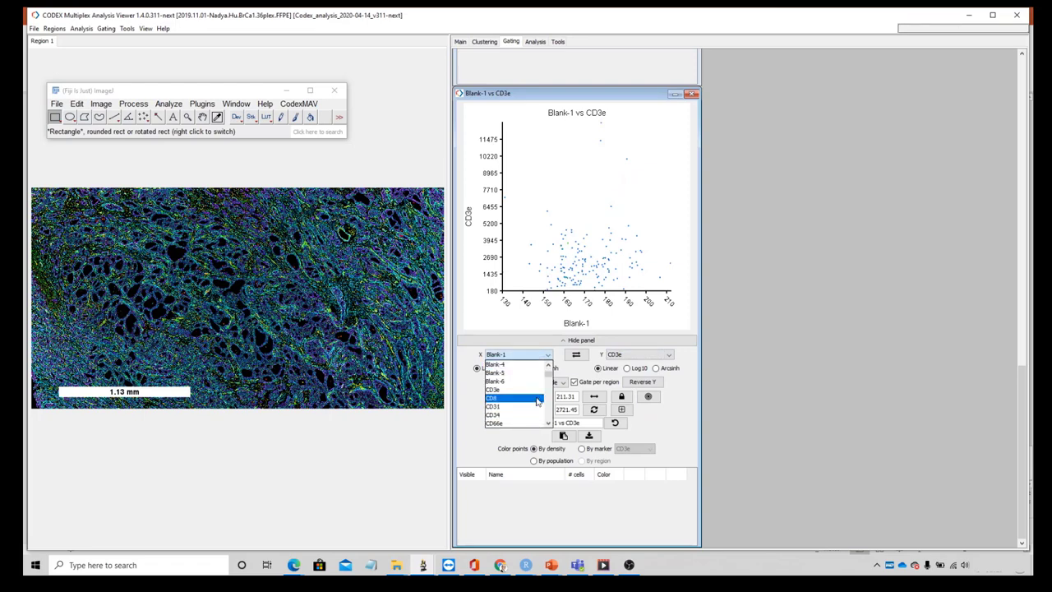
{"action": "left_click", "coordinate": [537, 399]}
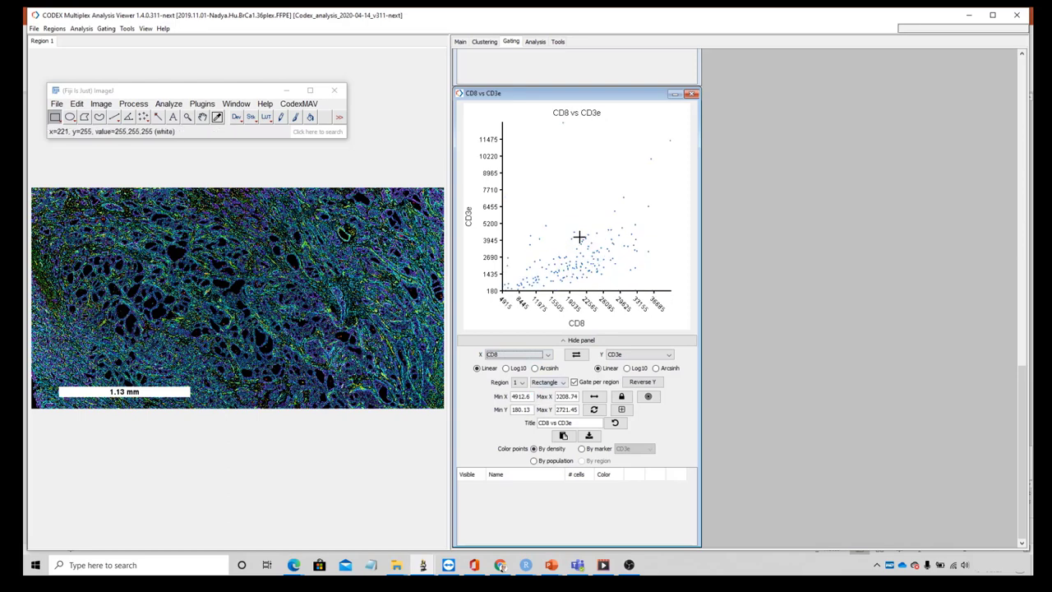
{"action": "left_click", "coordinate": [552, 462]}
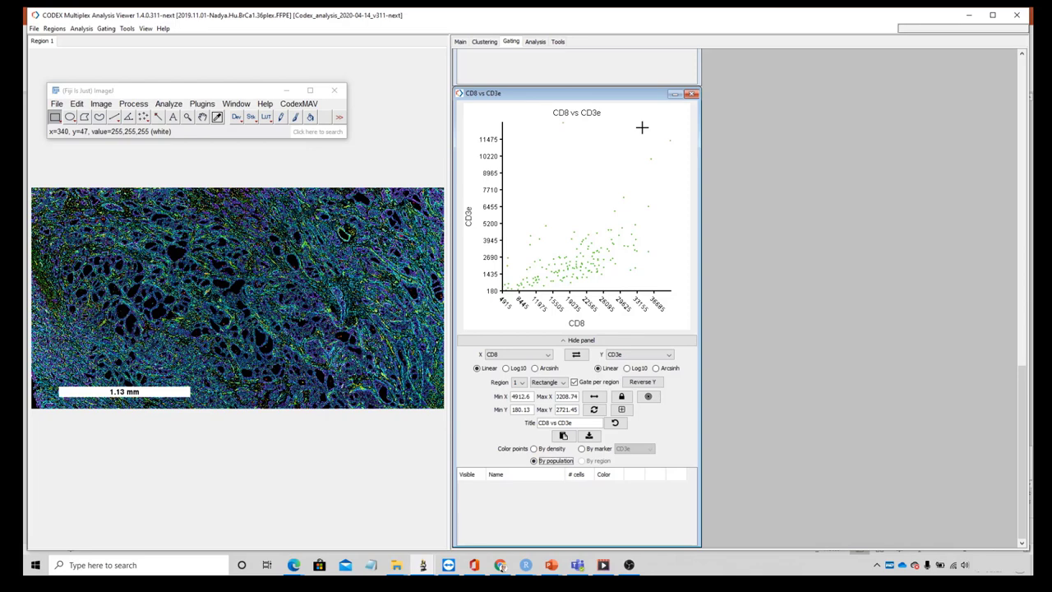
Switch to PowerPoint's codex deep dive.pptx, present the Questions? slide full screen, and minimize the Fiji window covering it
{"action": "mouse_move", "coordinate": [552, 573]}
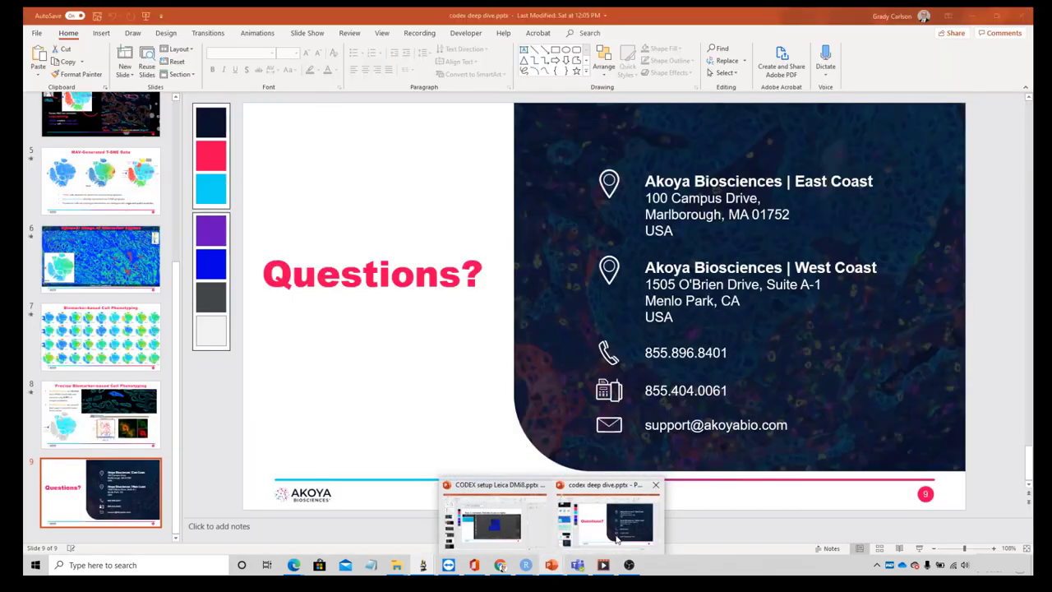
{"action": "left_click", "coordinate": [609, 517]}
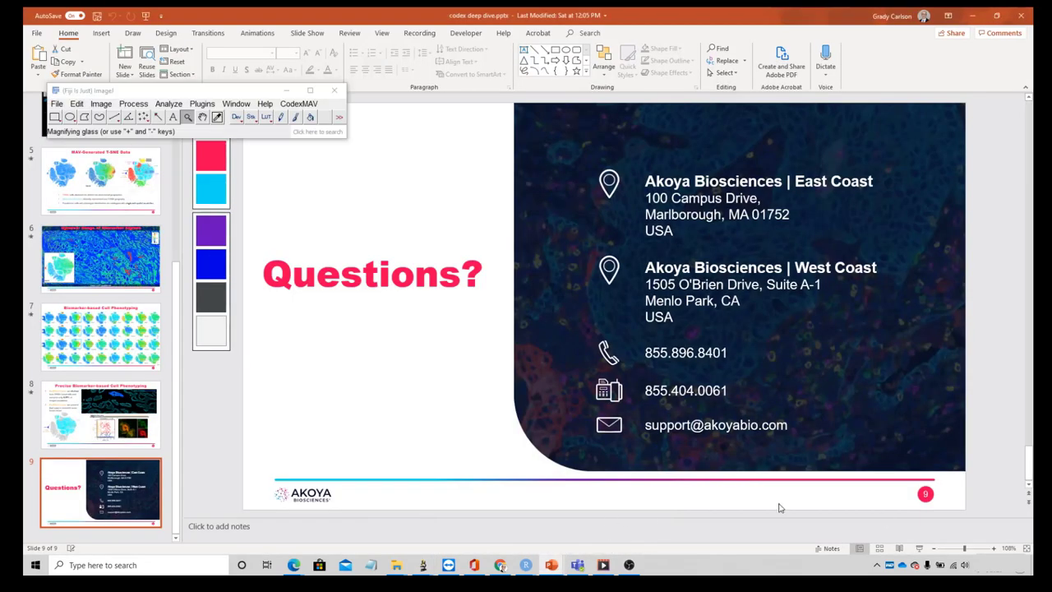
{"action": "left_click", "coordinate": [919, 548]}
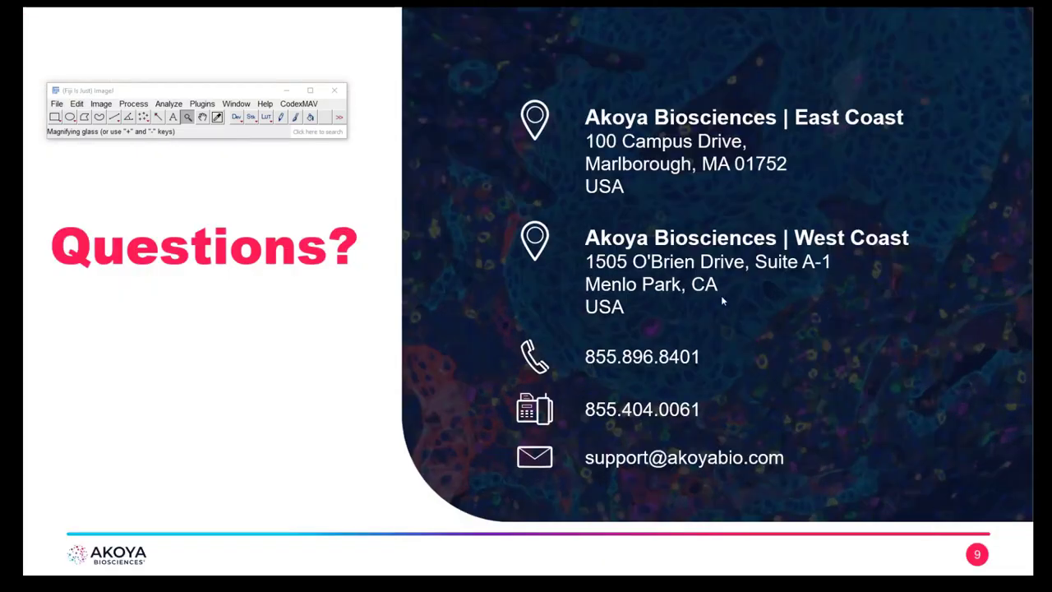
{"action": "left_click", "coordinate": [289, 92]}
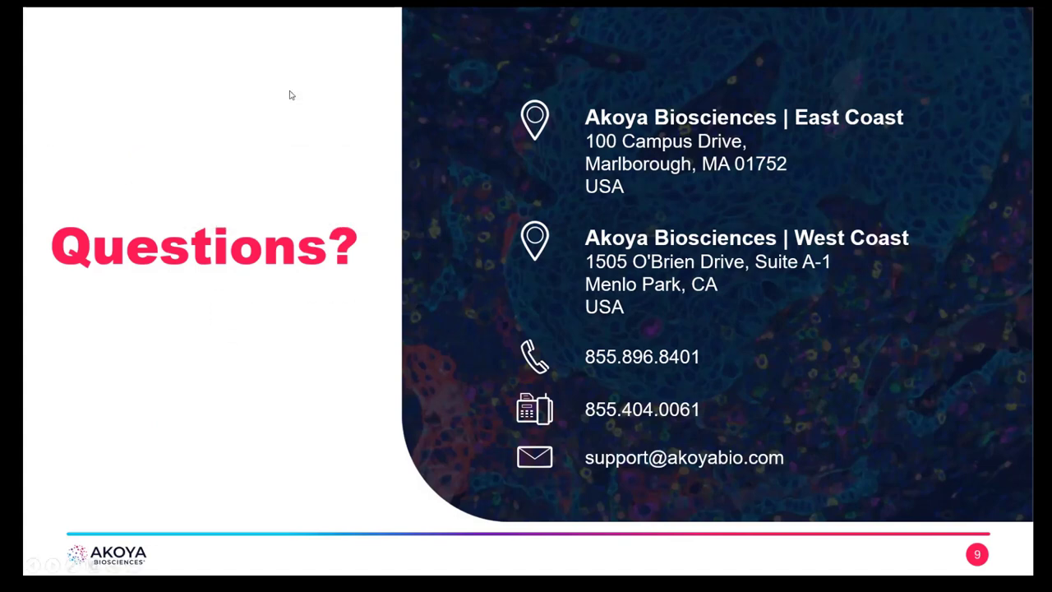